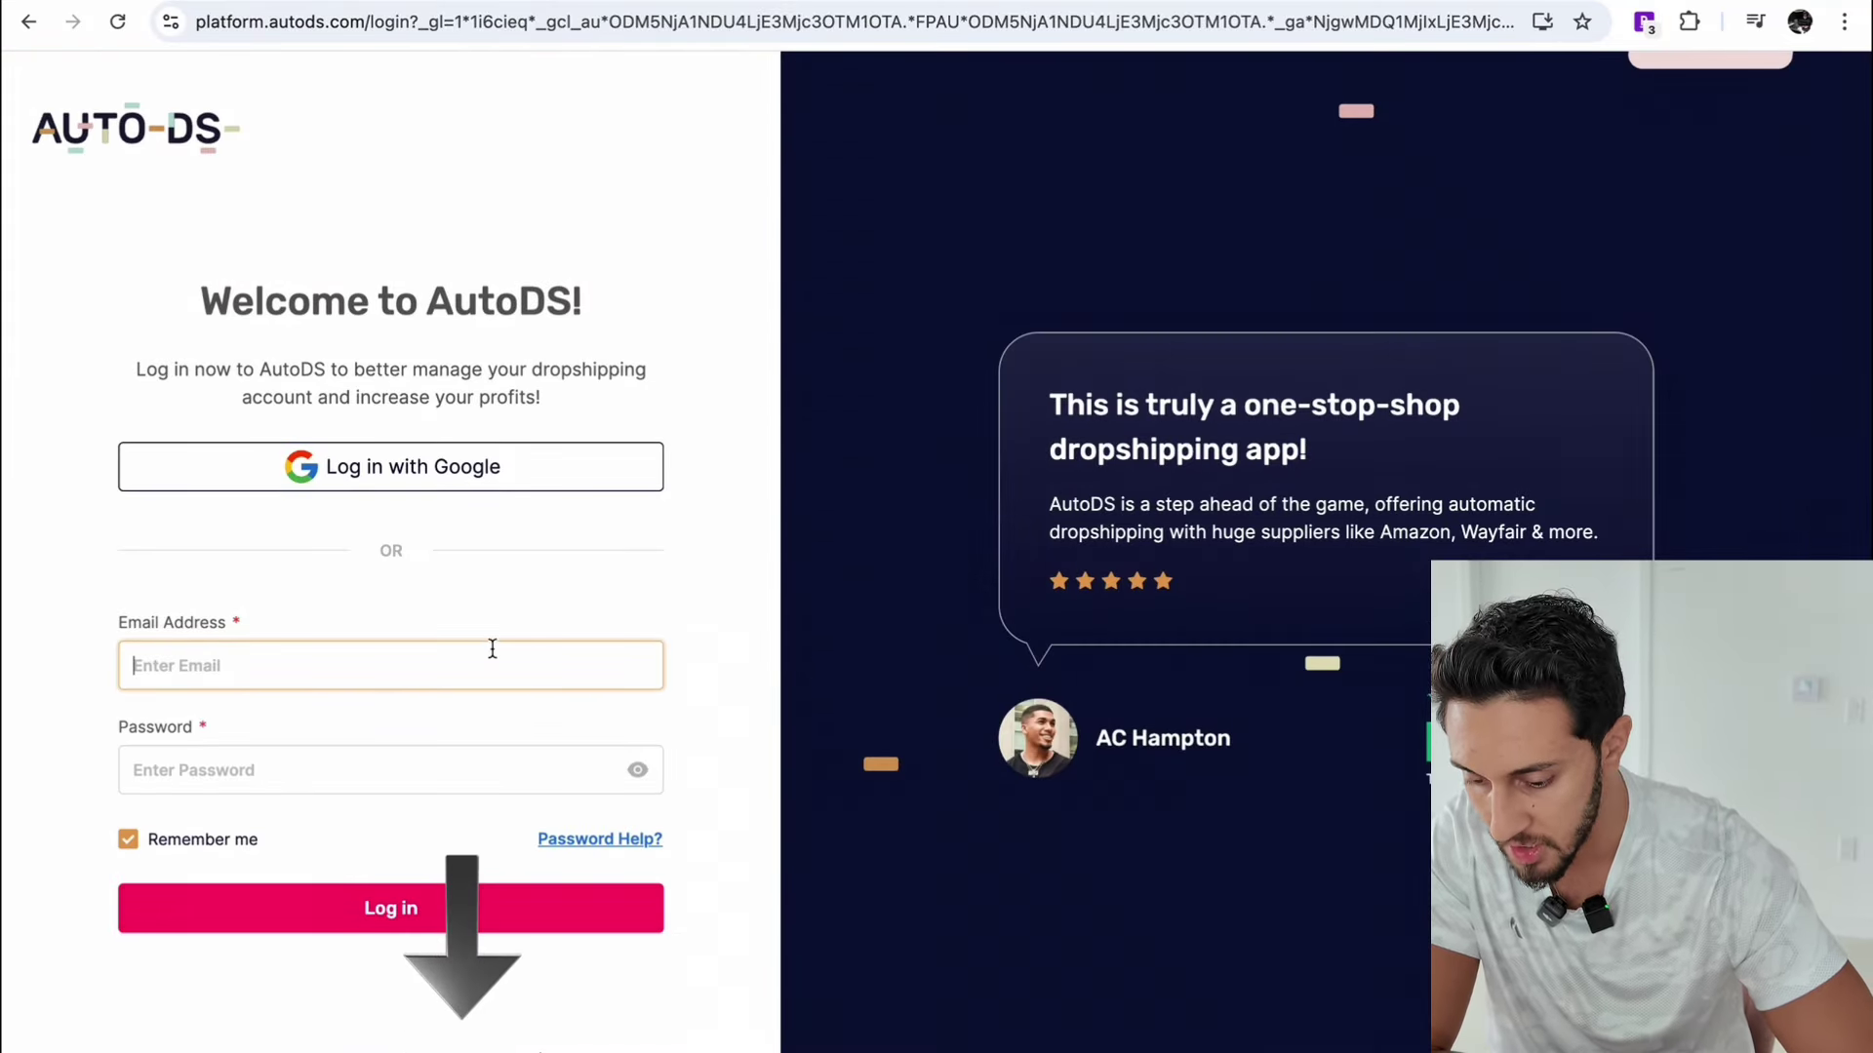
Step: Register a new AutoDS account by entering the email address, full name and account password
{"action": "left_click", "coordinate": [468, 1041]}
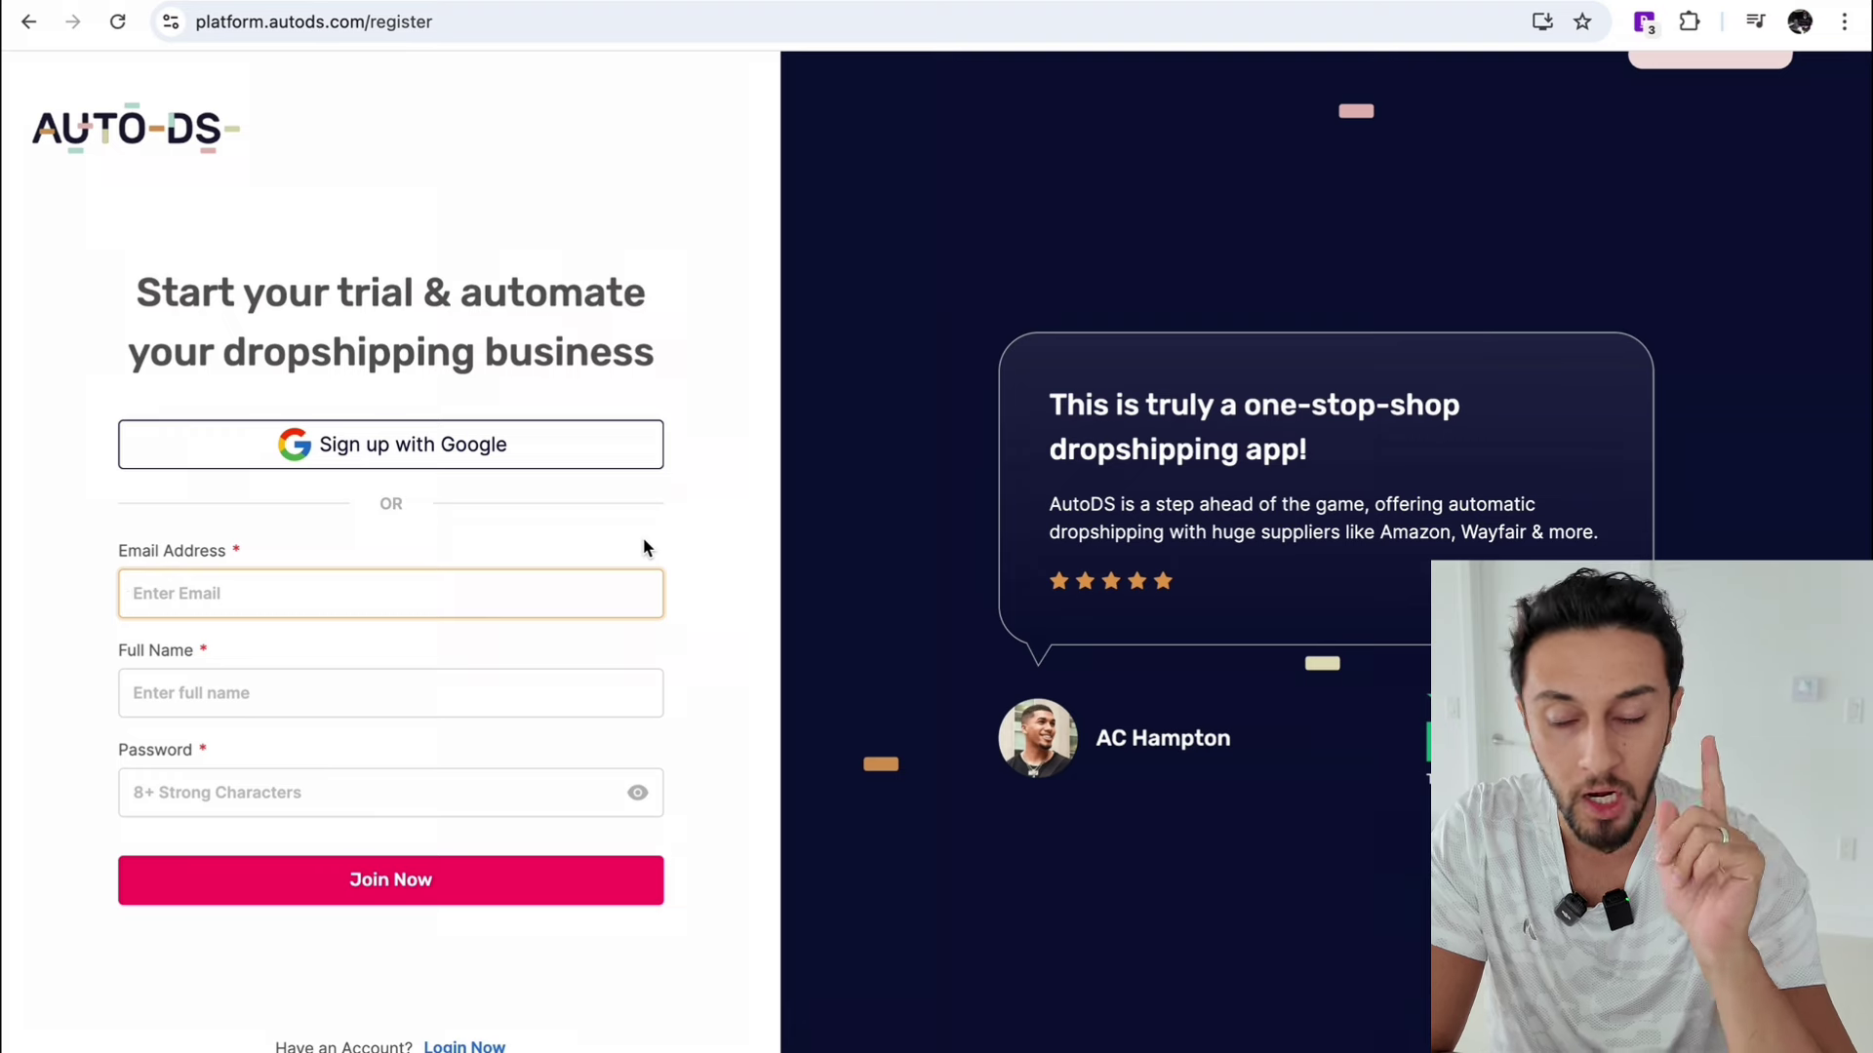
{"action": "left_click", "coordinate": [288, 597]}
{"action": "left_click", "coordinate": [451, 561]}
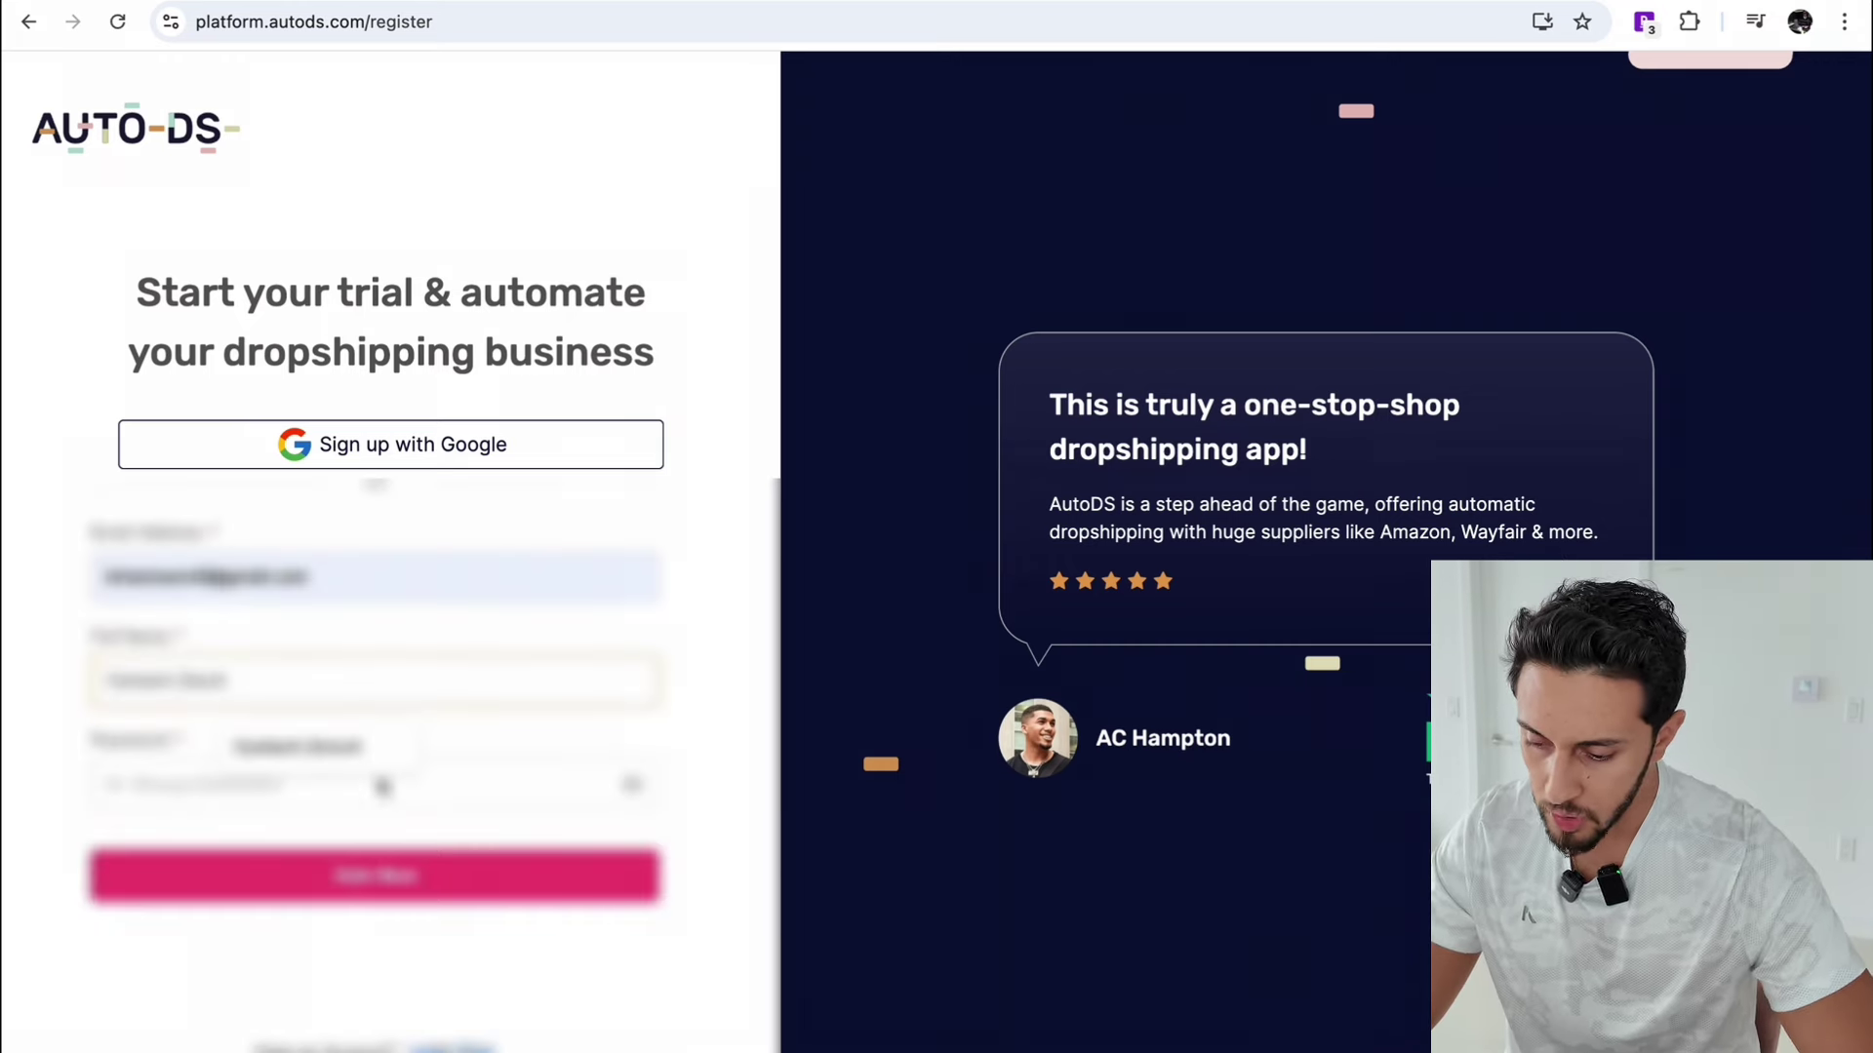
{"action": "key", "text": "Return"}
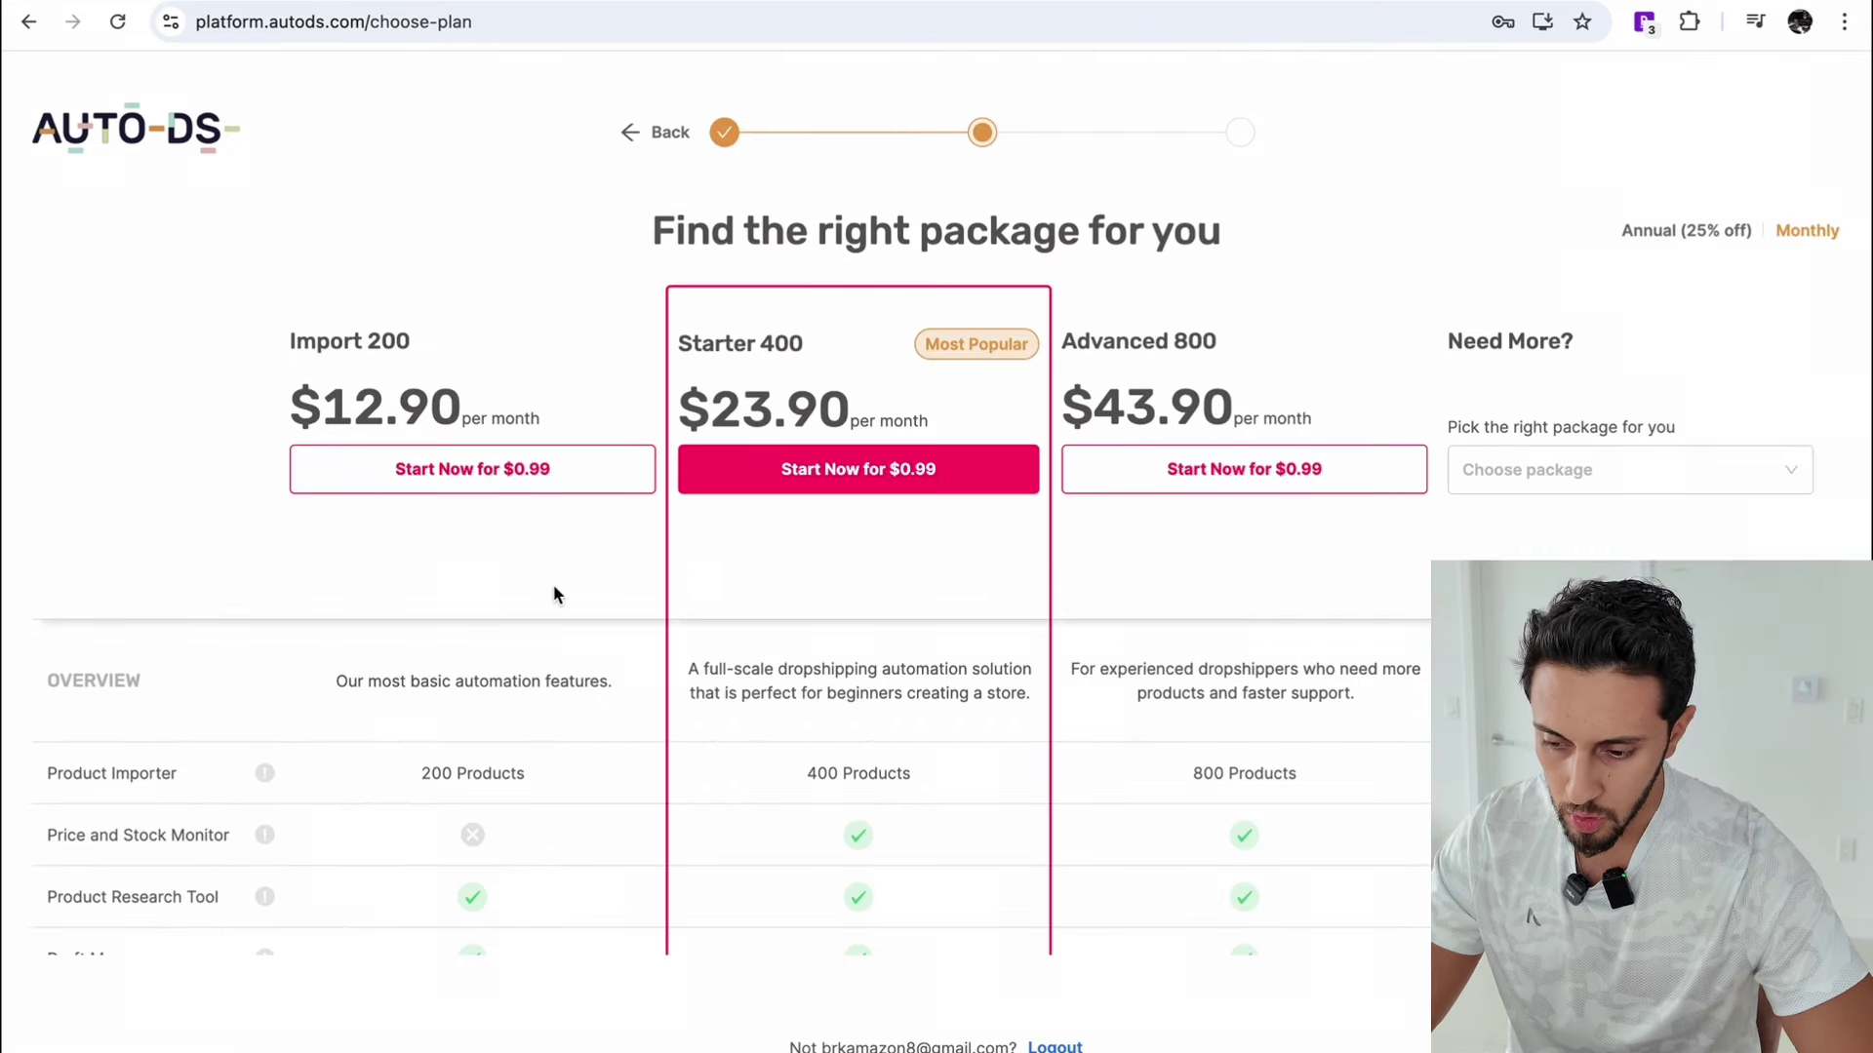
Step: Compare the monthly packages, including the Master 10K option and the Starter 400 plan
{"action": "scroll", "coordinate": [903, 655], "scroll_direction": "down", "scroll_amount": 2}
{"action": "scroll", "coordinate": [903, 656], "scroll_direction": "up", "scroll_amount": 2}
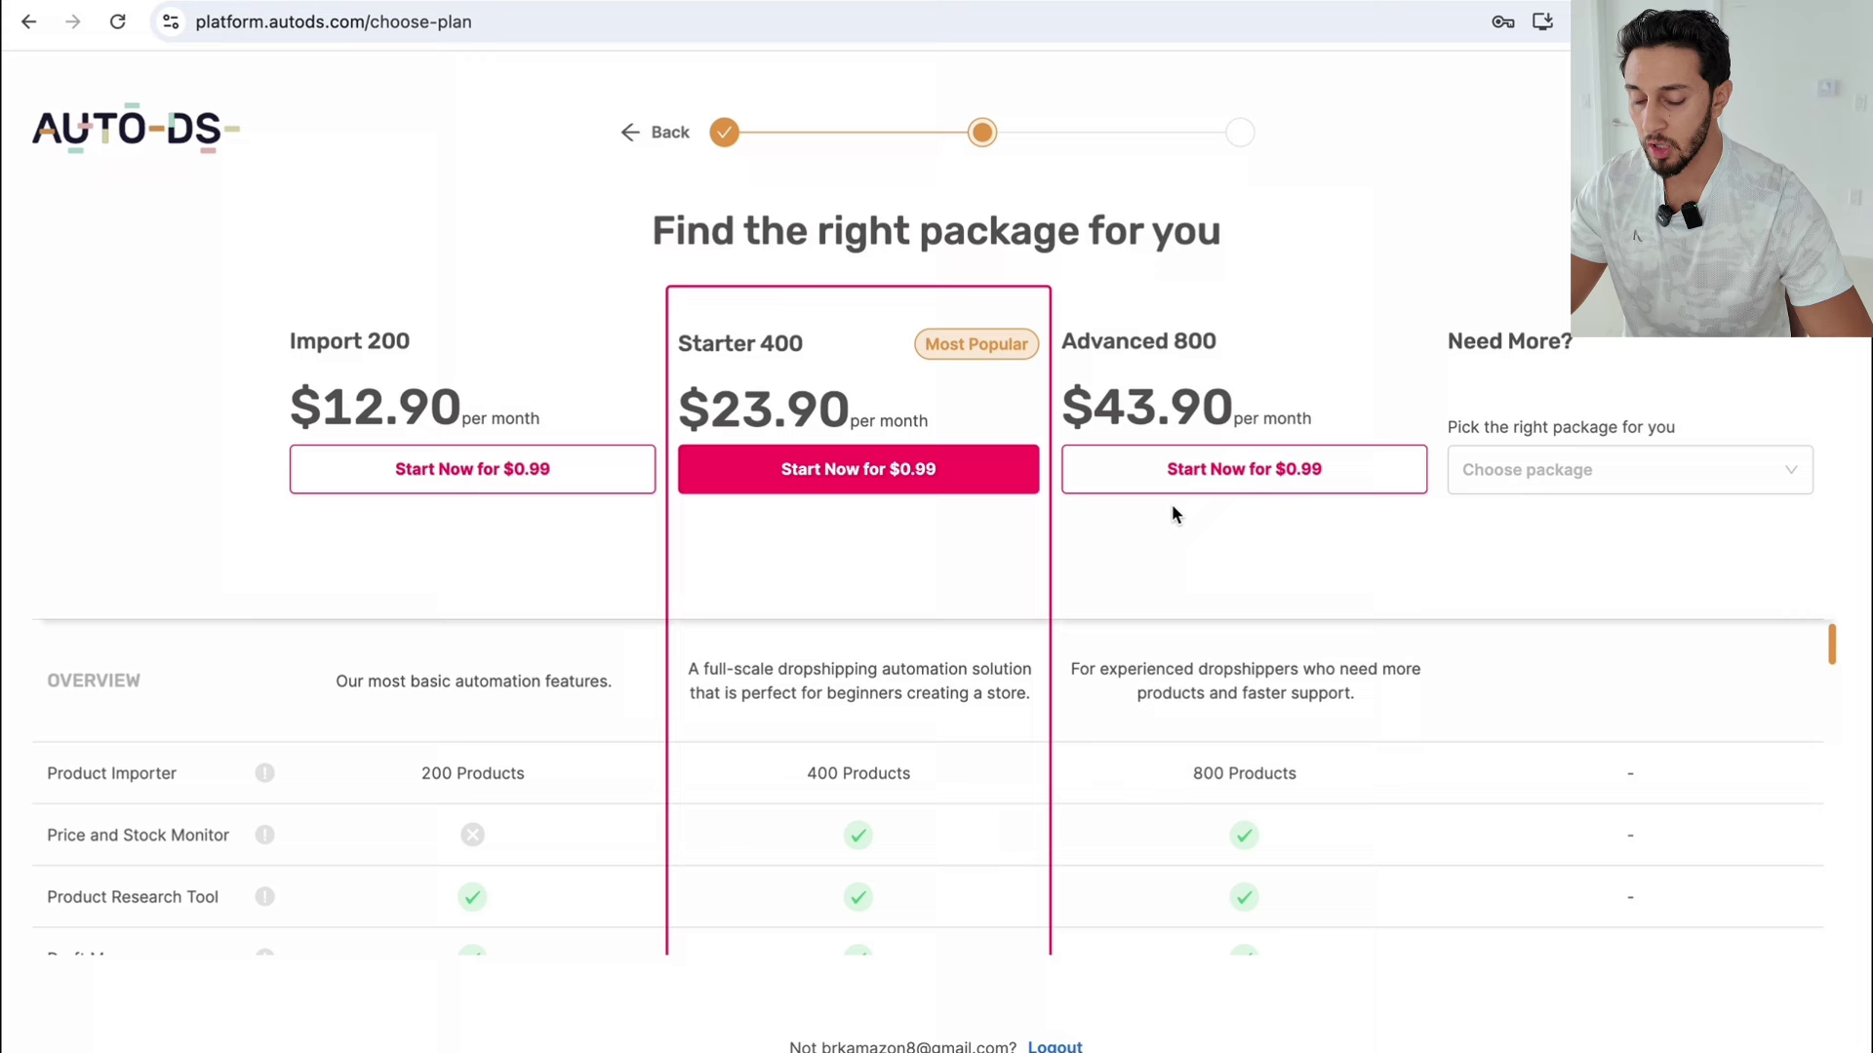
{"action": "left_click", "coordinate": [1621, 469]}
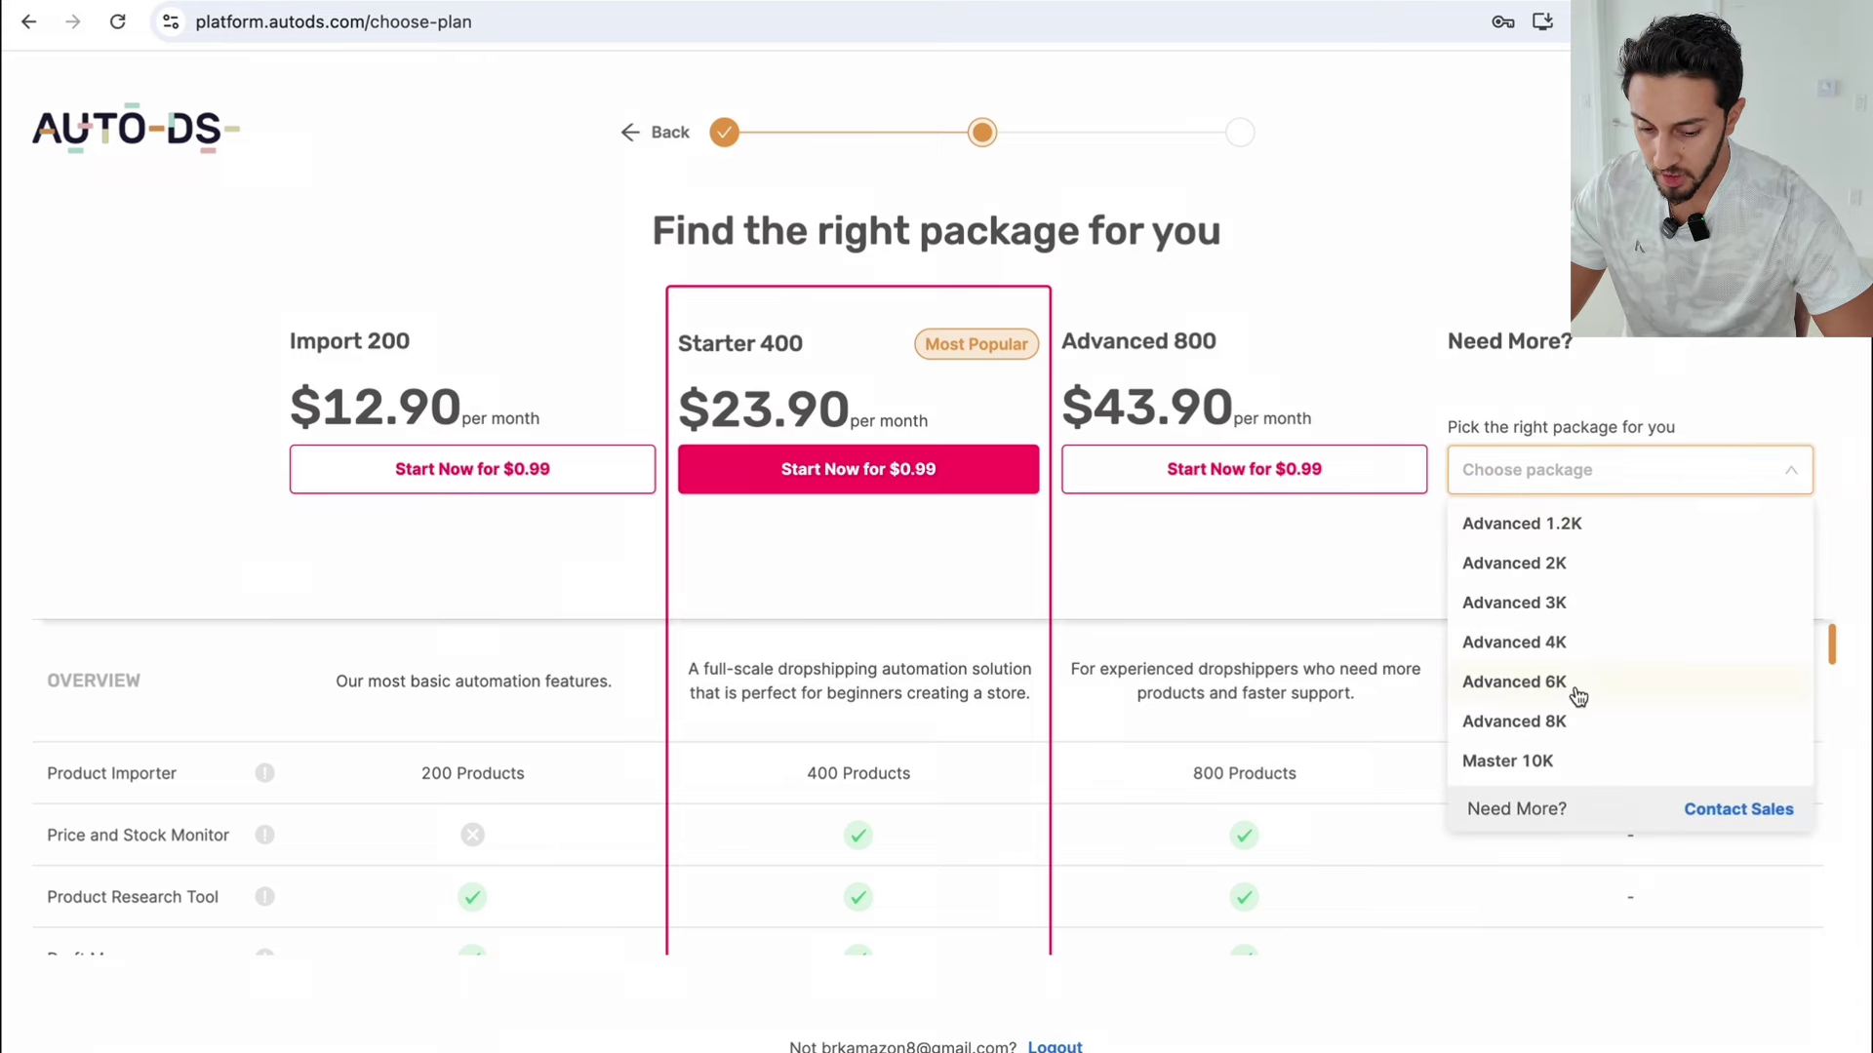
{"action": "left_click", "coordinate": [1568, 760]}
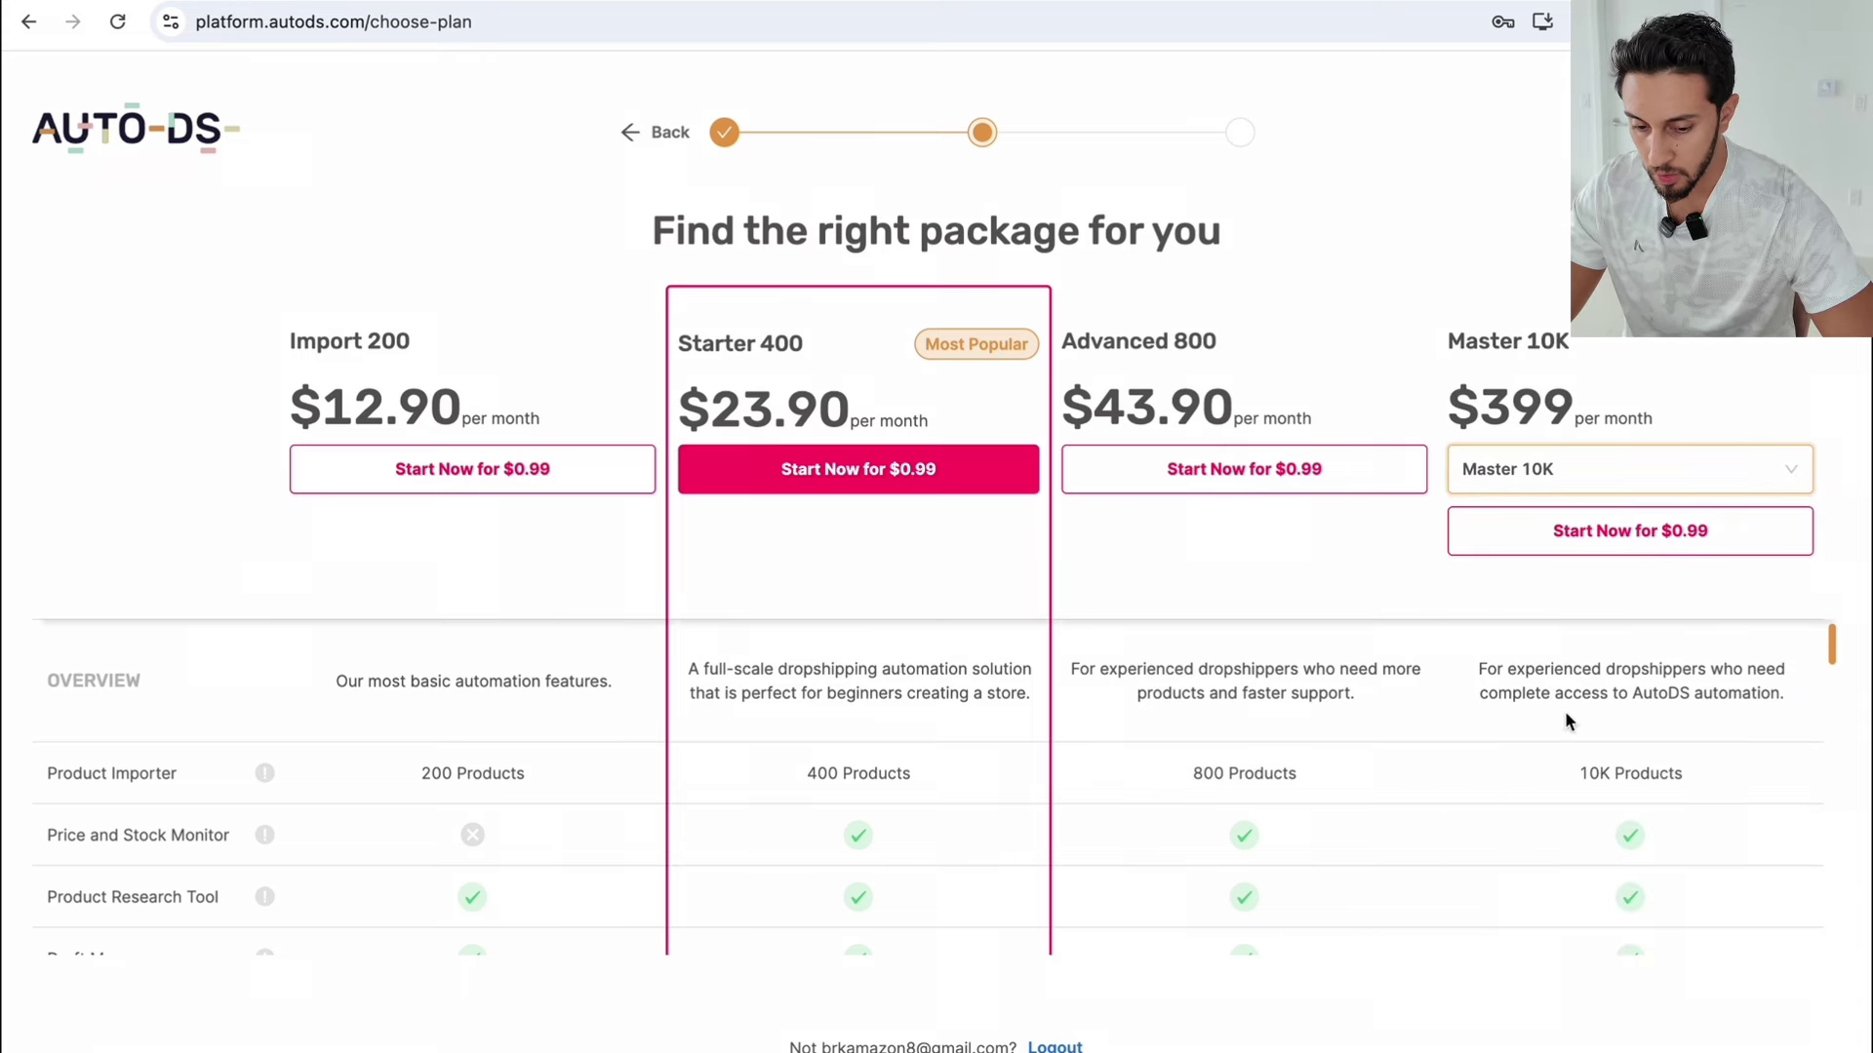
{"action": "left_click_drag", "start_coordinate": [1432, 338], "coordinate": [1662, 343]}
{"action": "left_click", "coordinate": [1662, 343]}
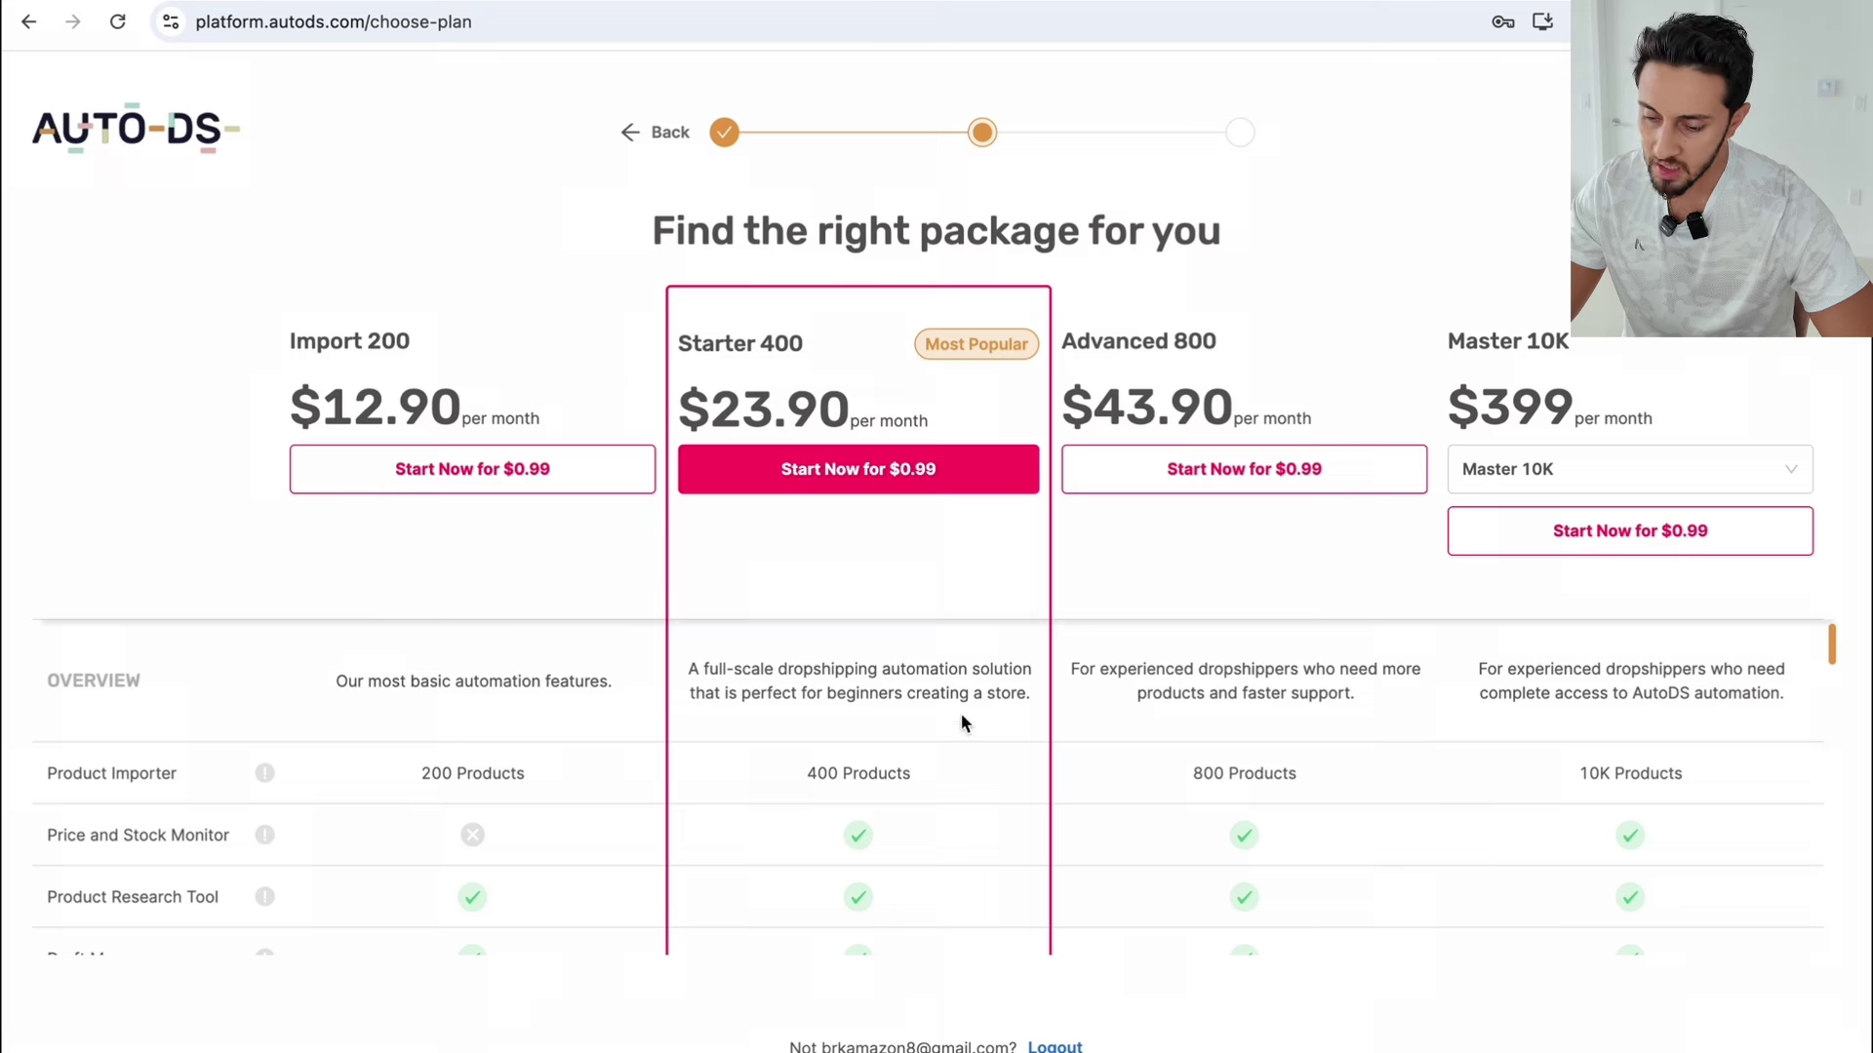
{"action": "left_click_drag", "start_coordinate": [680, 344], "coordinate": [814, 336]}
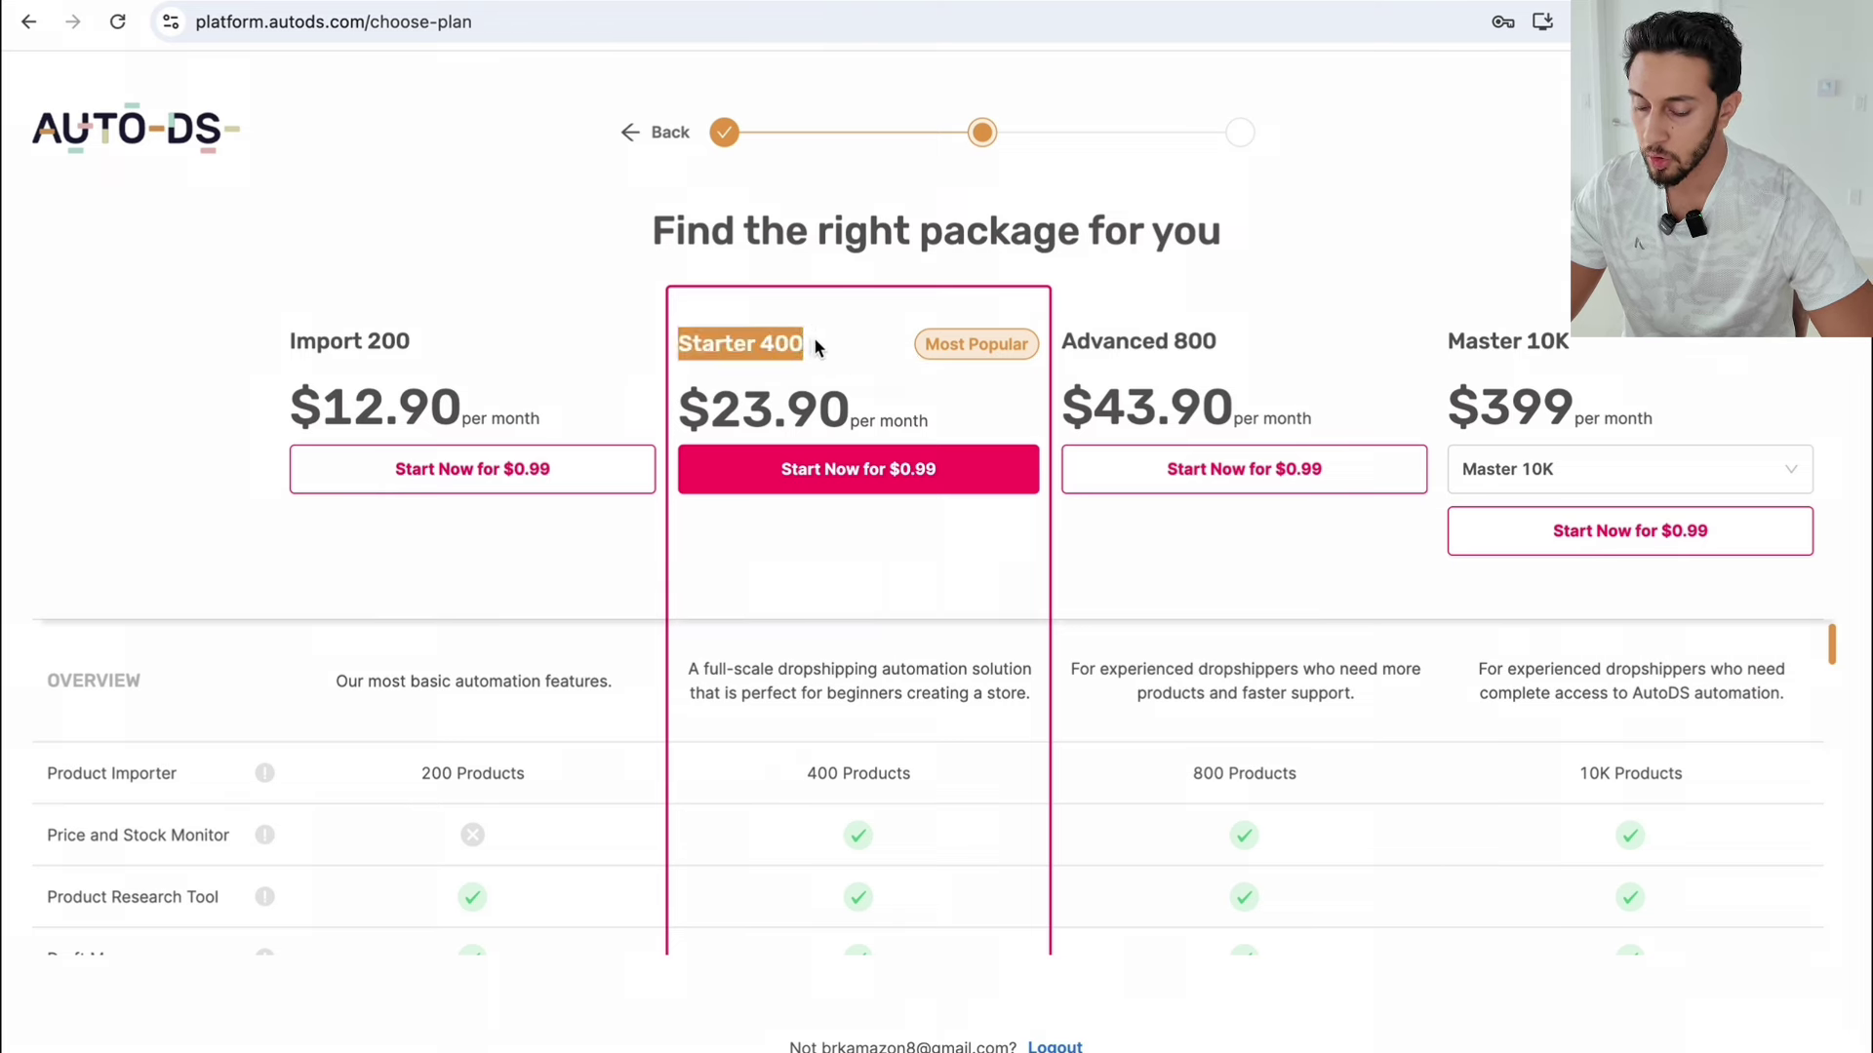
{"action": "left_click", "coordinate": [814, 337]}
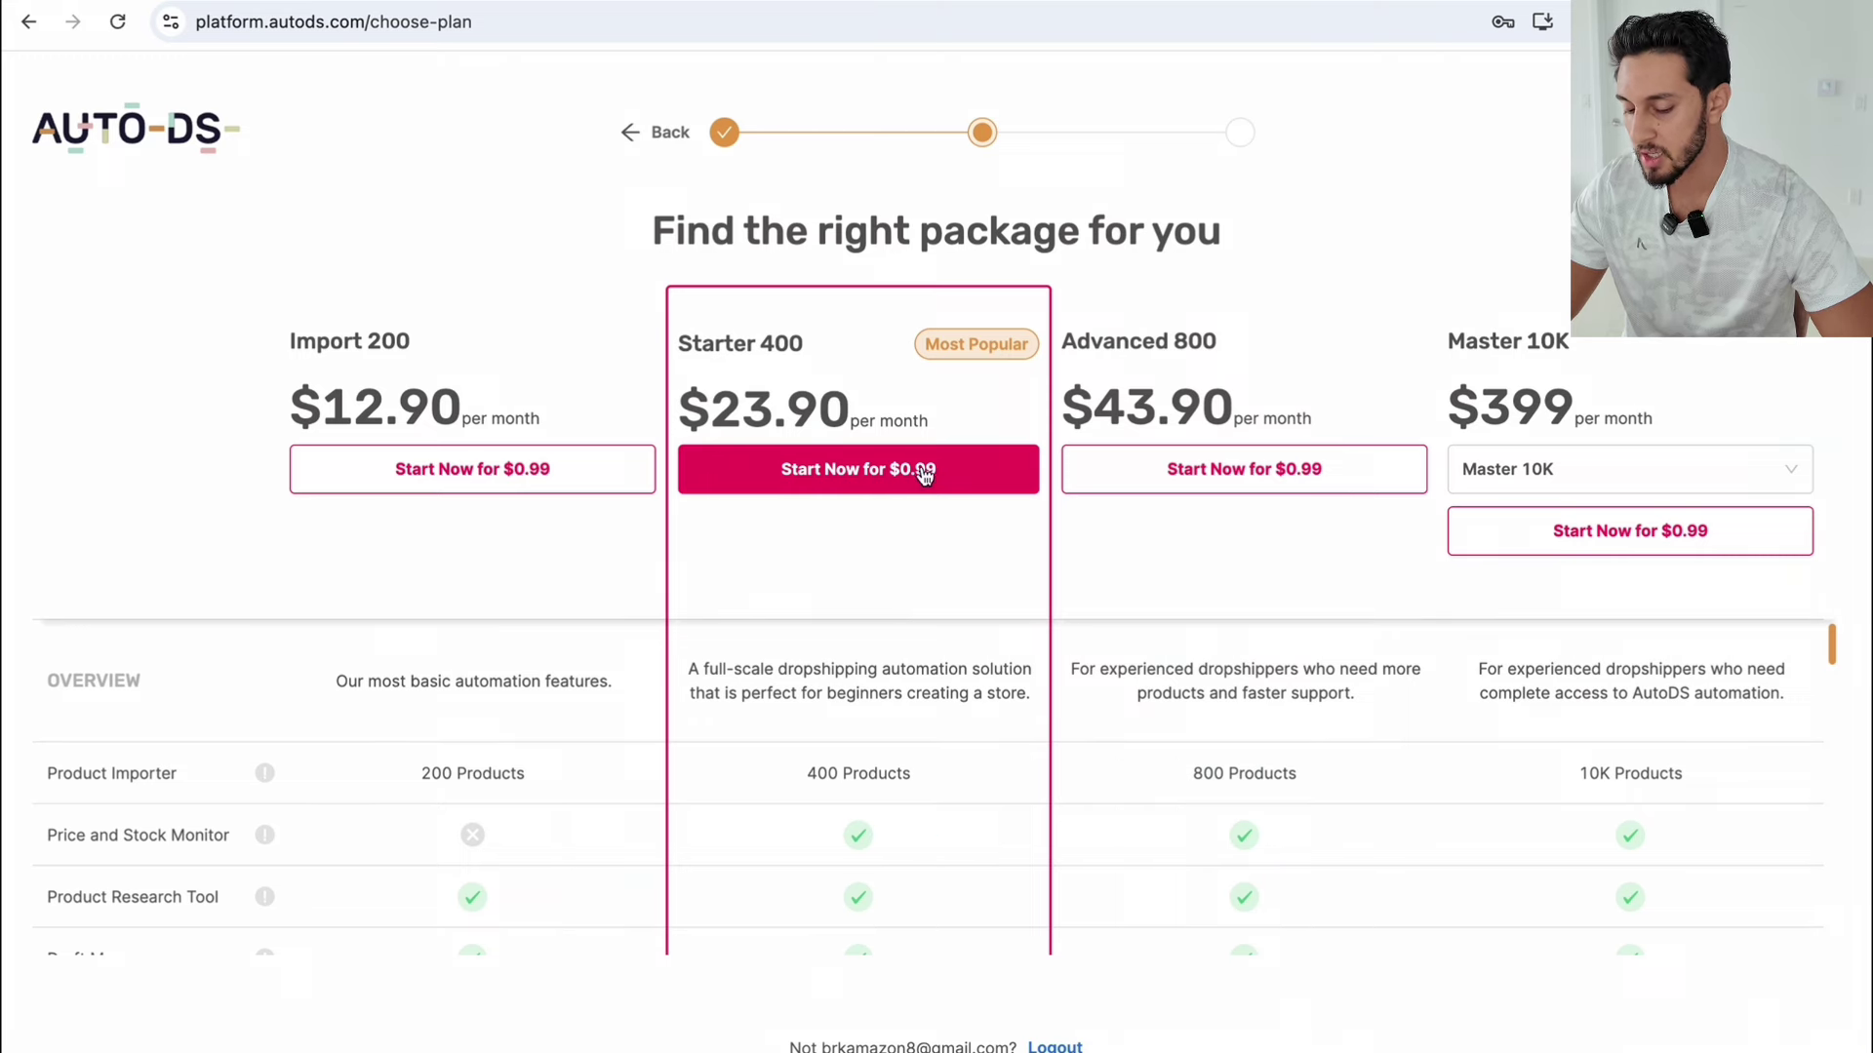
Step: Start the $0.99 trial of the monthly Starter 400 plan and skip the survey about how AutoDS was found
{"action": "left_click", "coordinate": [980, 485]}
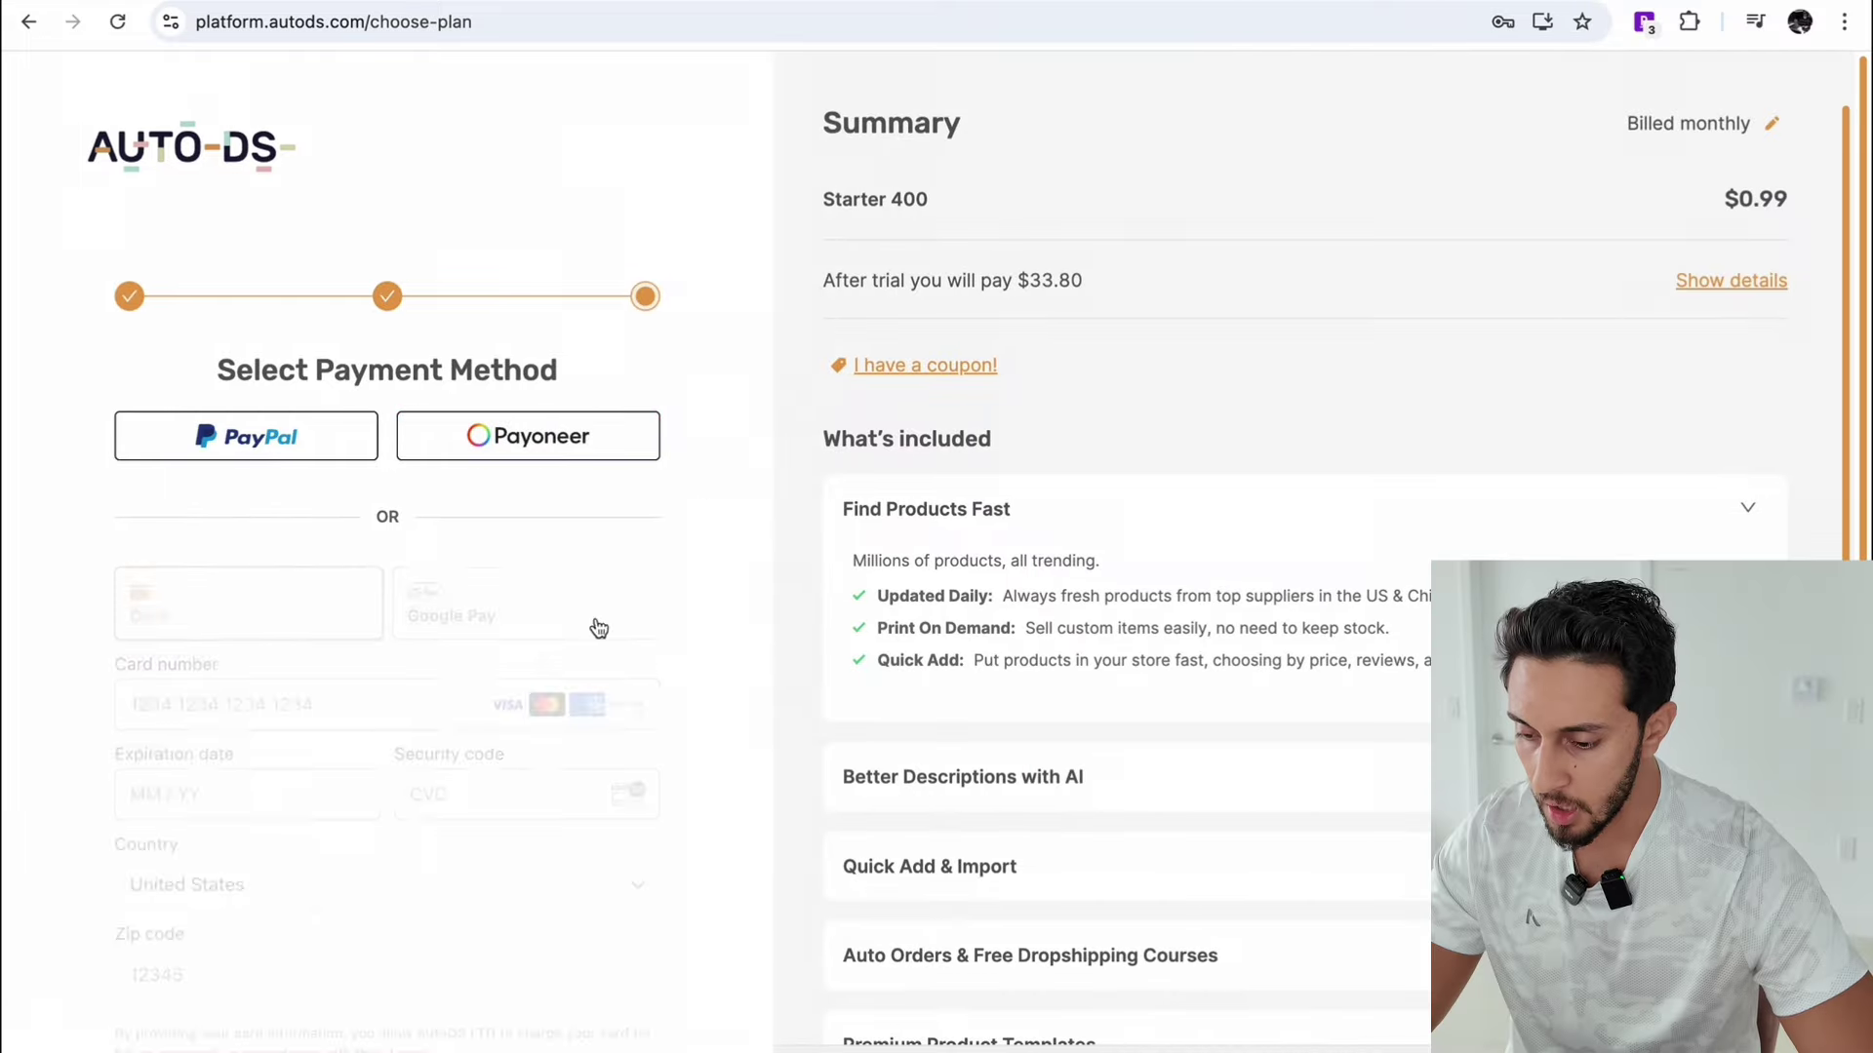
{"action": "scroll", "coordinate": [409, 727], "scroll_direction": "down", "scroll_amount": 2}
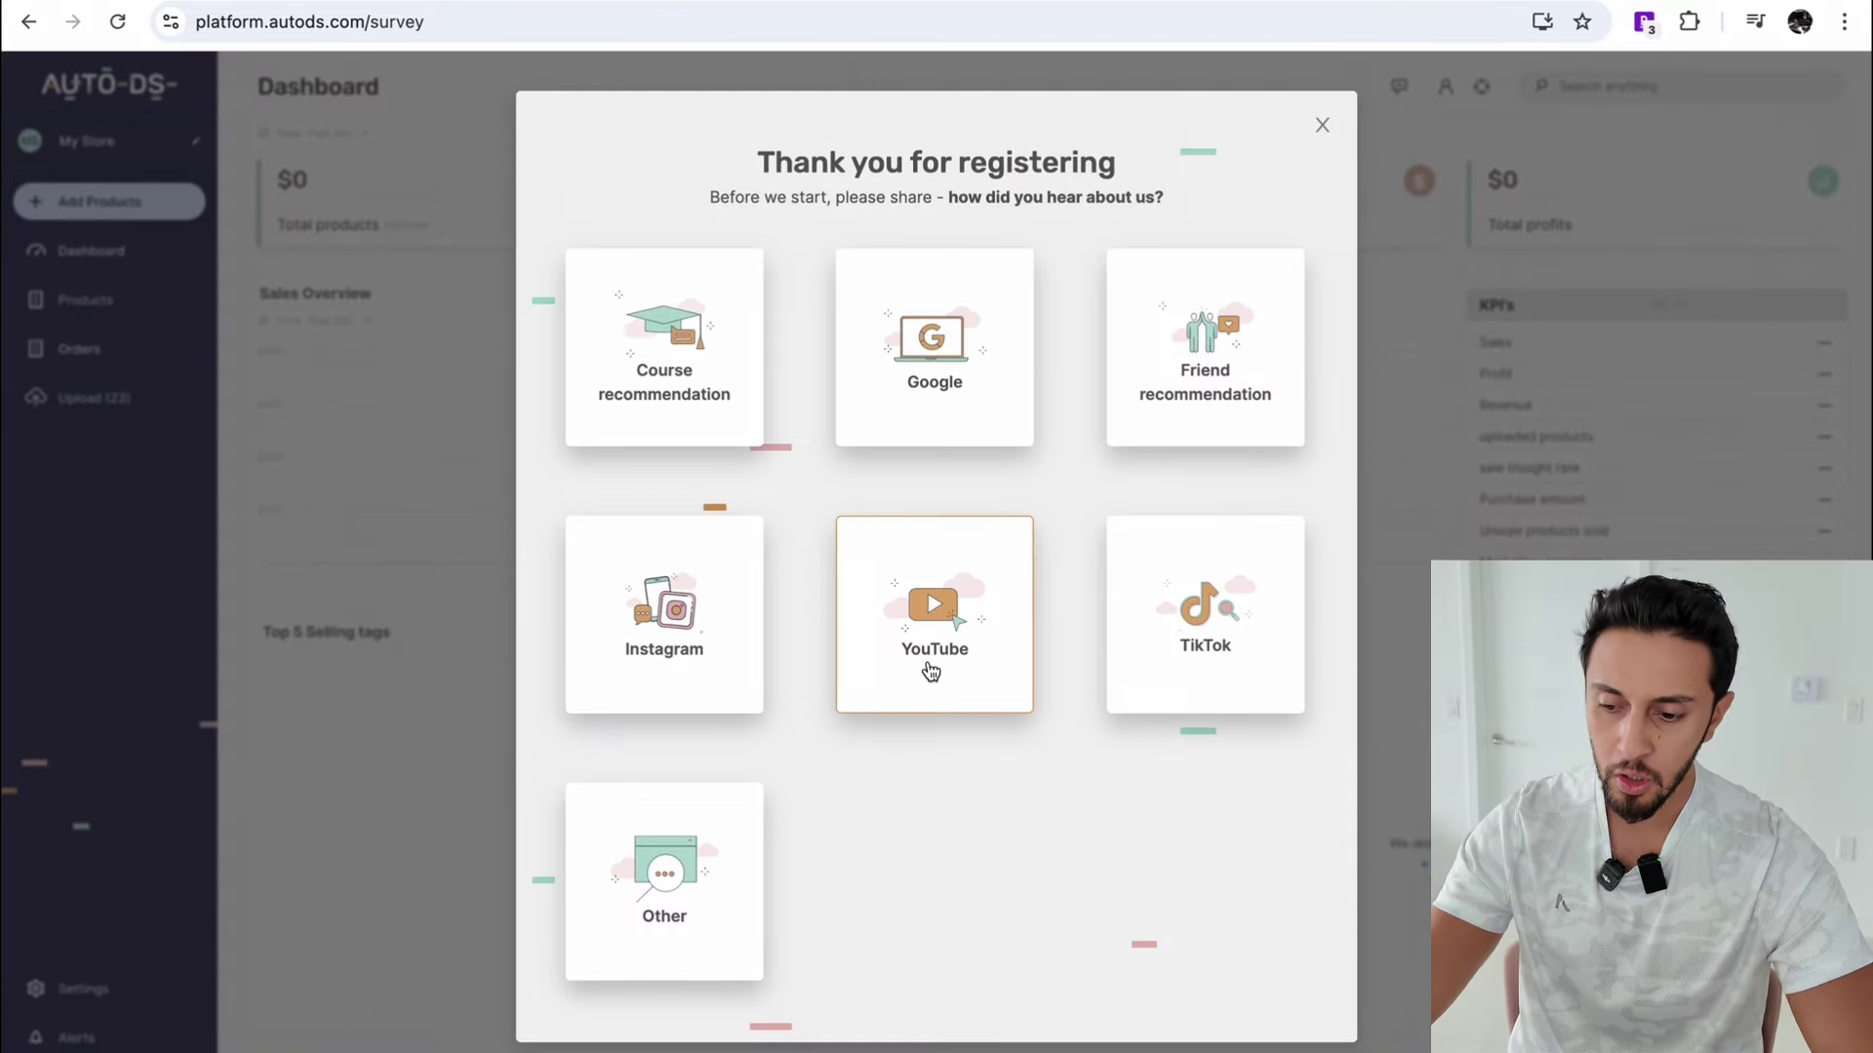
{"action": "left_click", "coordinate": [1322, 124]}
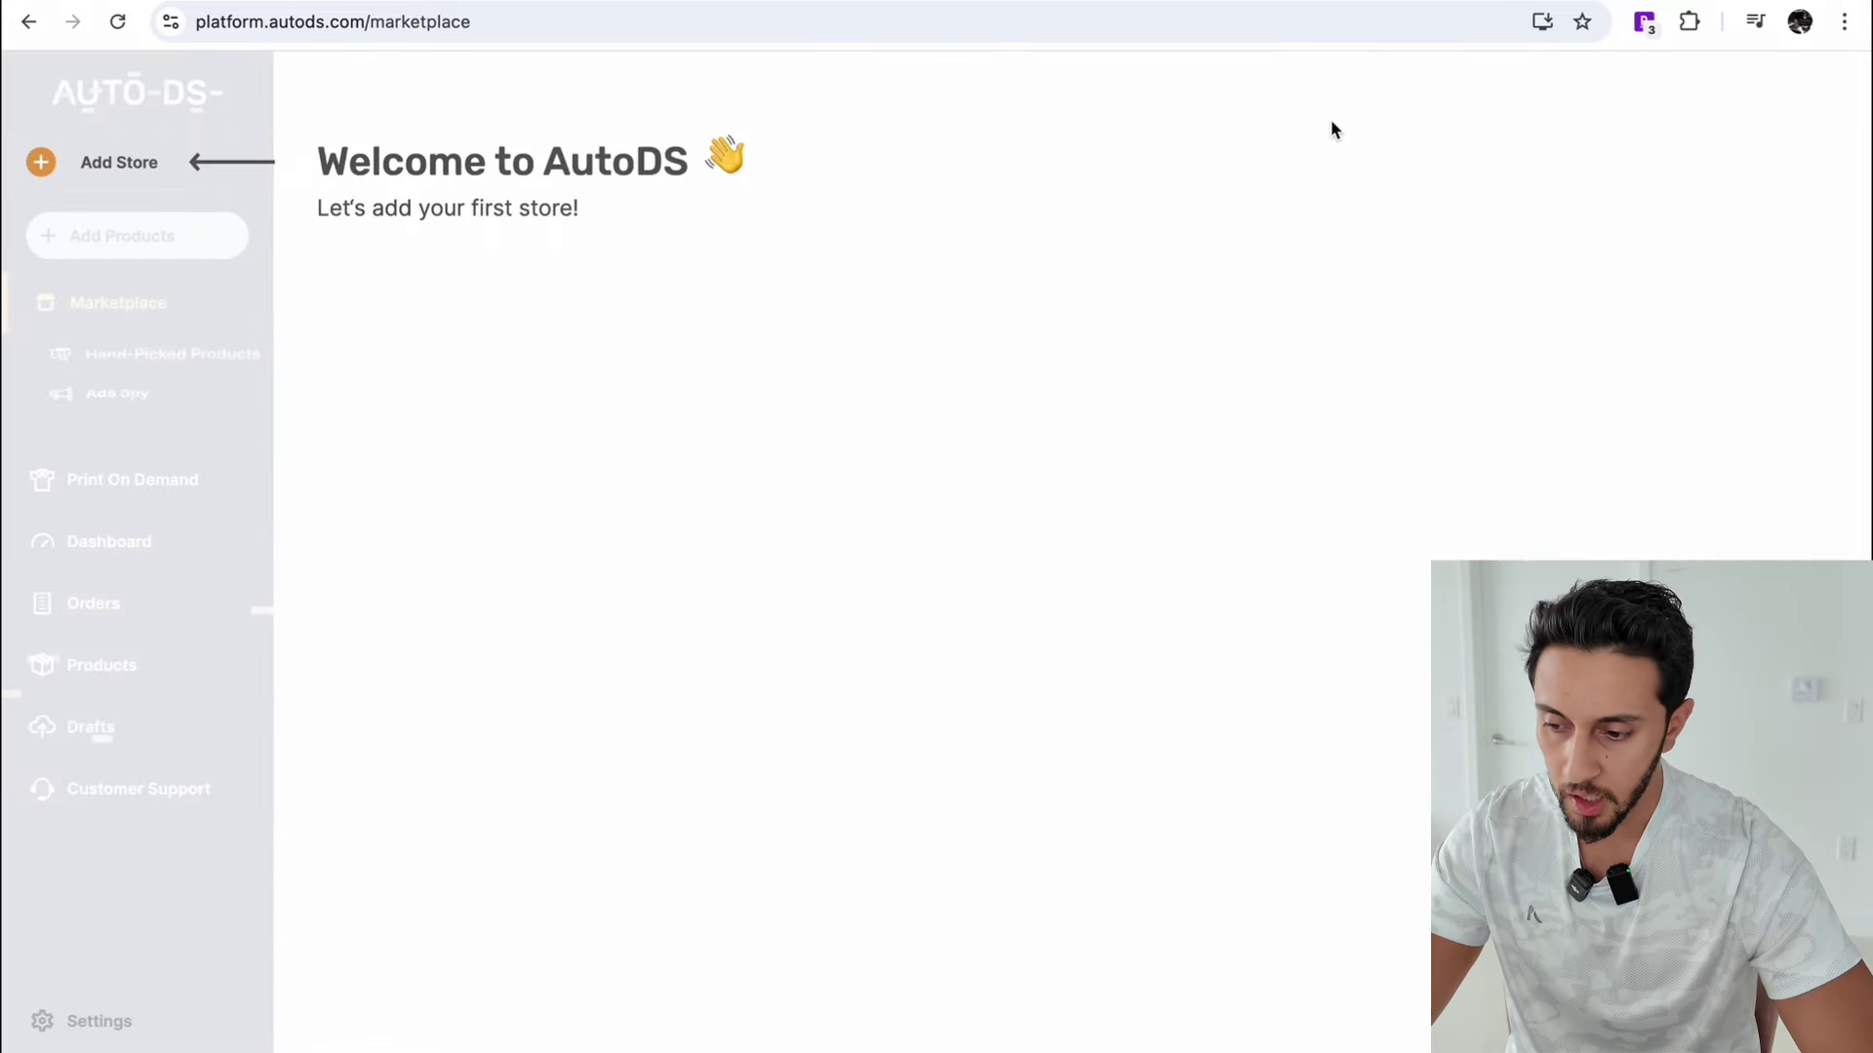
Step: Add a first eBay store with United States as the eBay target and without the NON-API option
{"action": "left_click", "coordinate": [134, 168]}
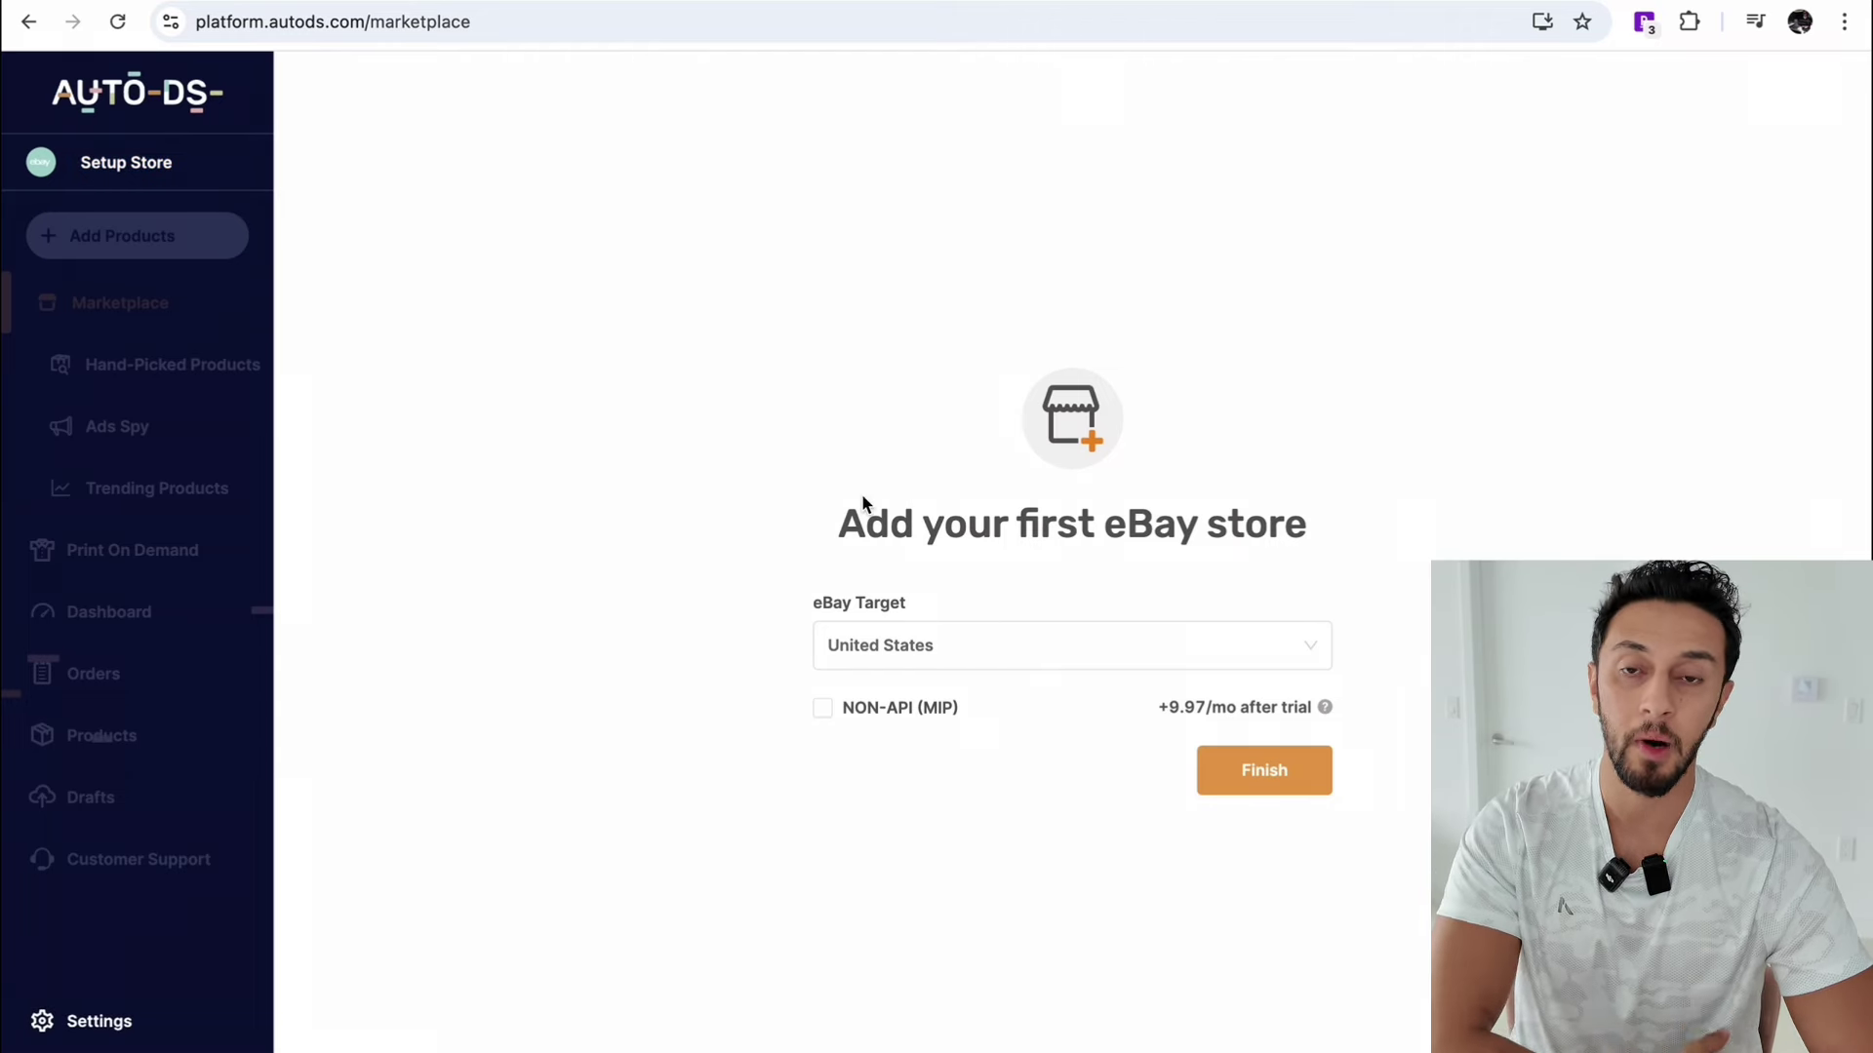
{"action": "left_click", "coordinate": [953, 646]}
{"action": "left_click", "coordinate": [1311, 649]}
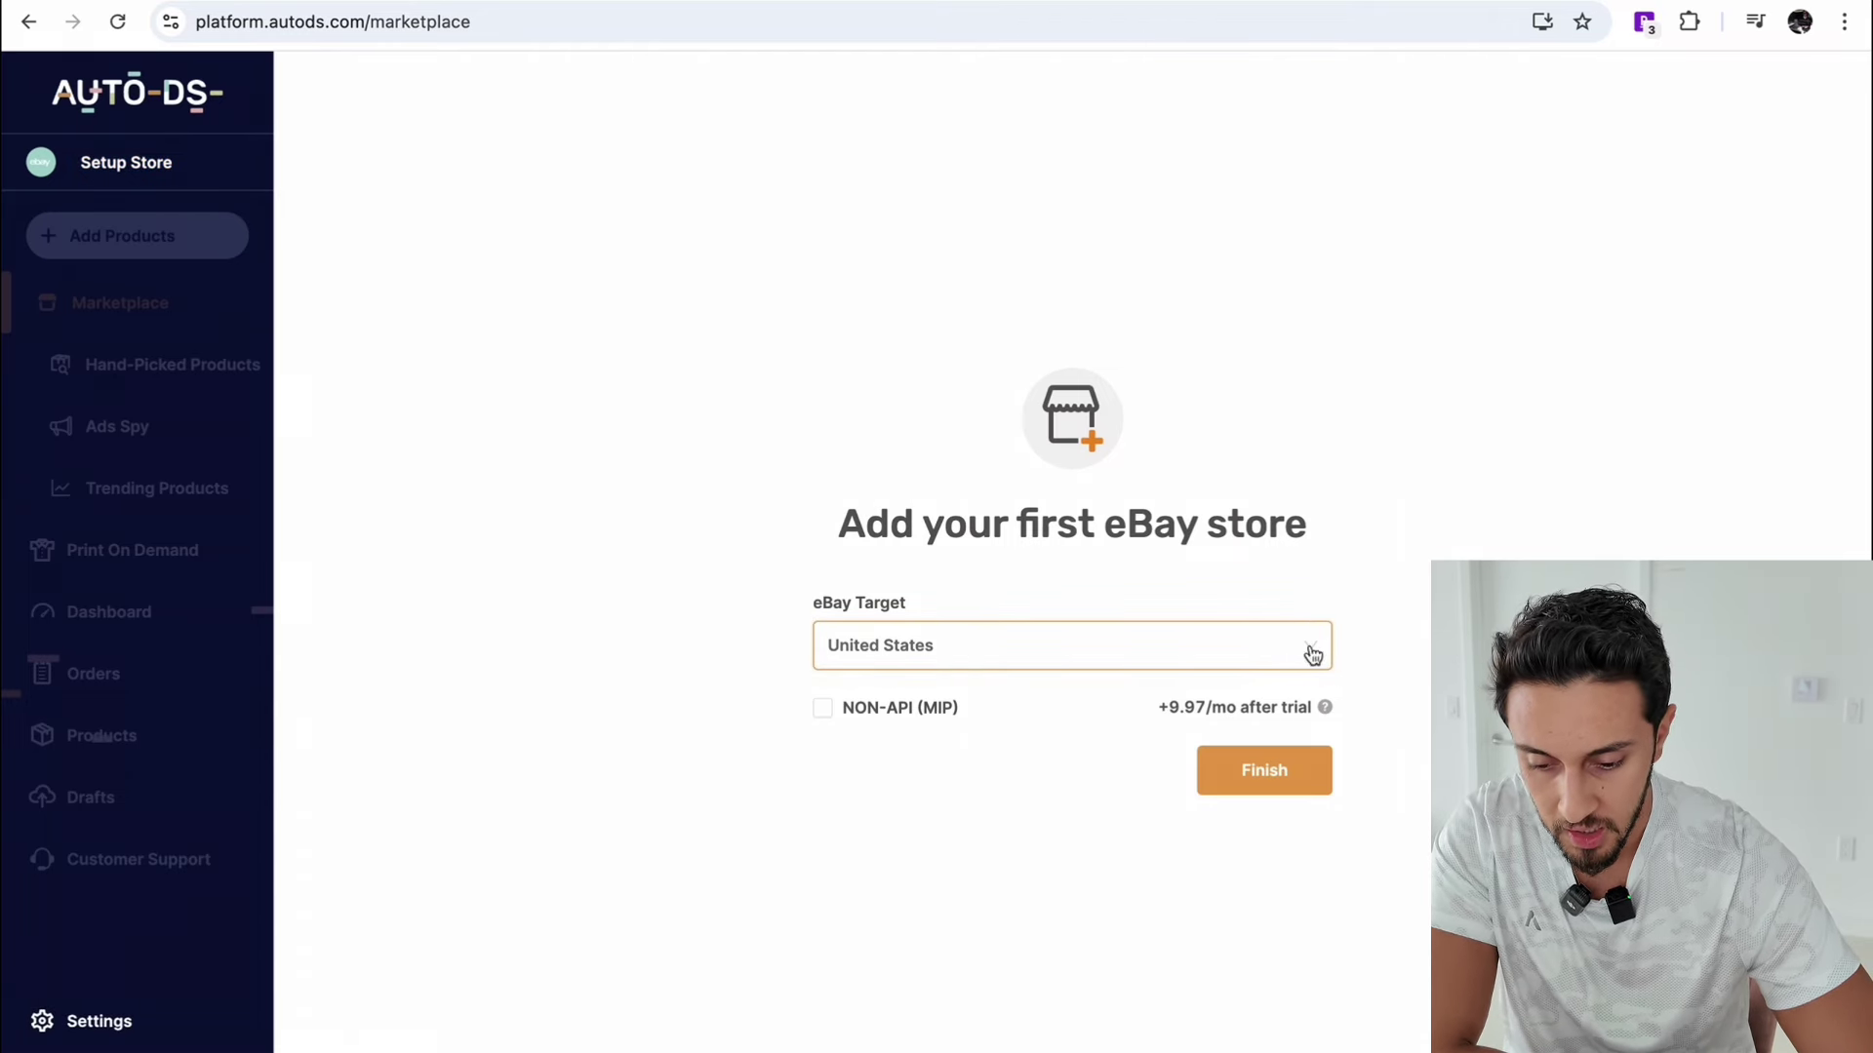
{"action": "left_click", "coordinate": [1259, 782]}
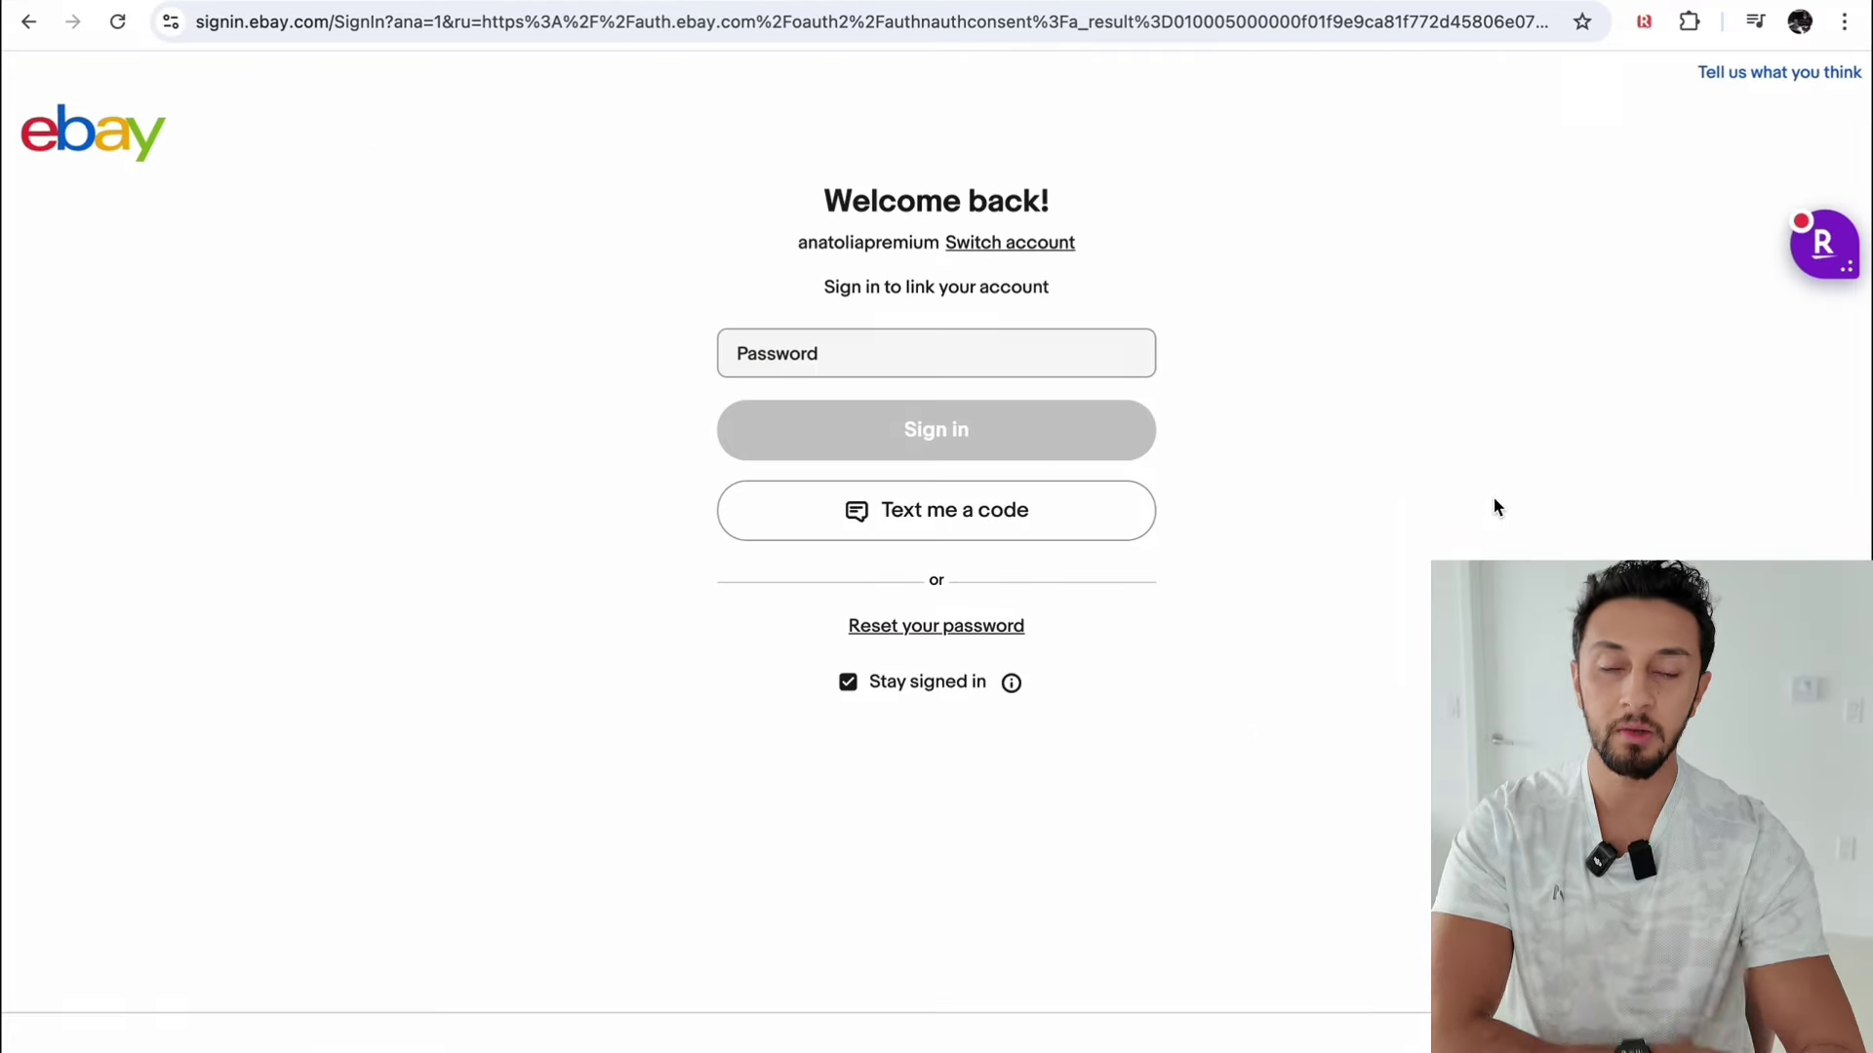
Step: Sign in to eBay with a texted verification code and grant AutoDS access to the seller account
{"action": "left_click", "coordinate": [903, 510]}
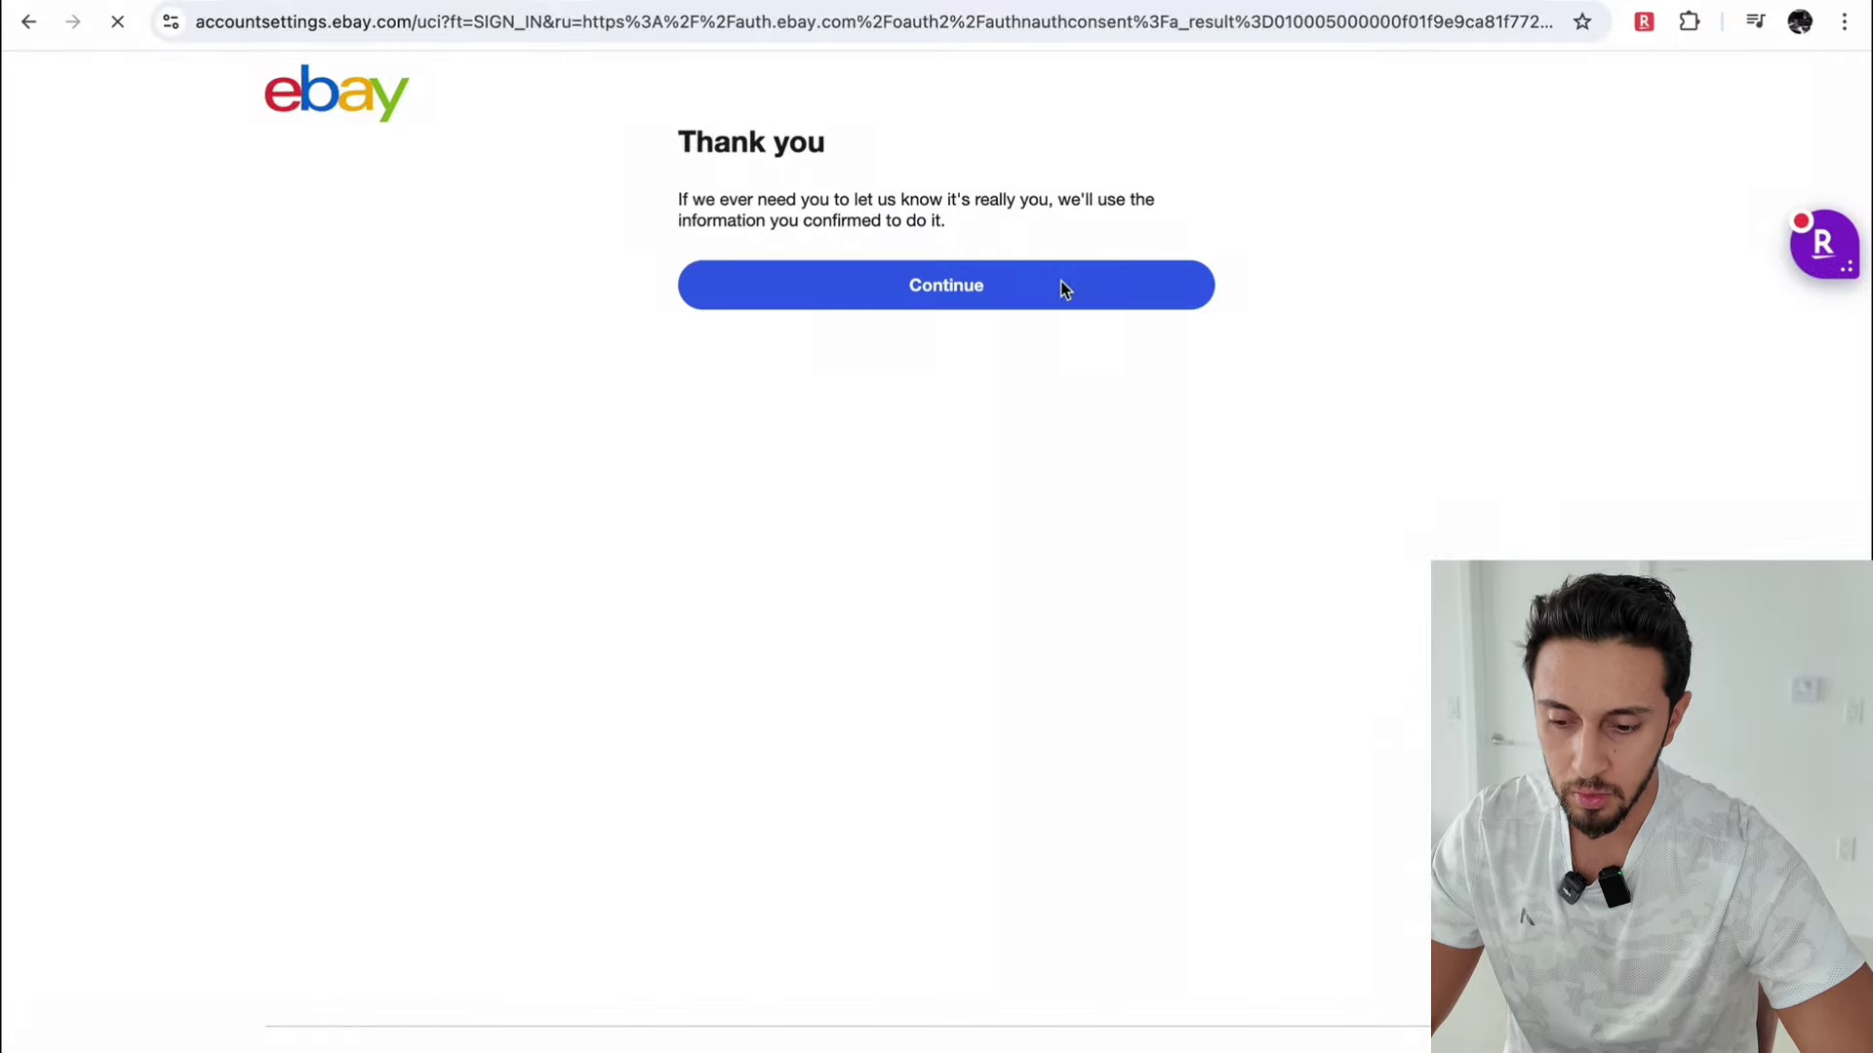
{"action": "left_click", "coordinate": [1059, 283]}
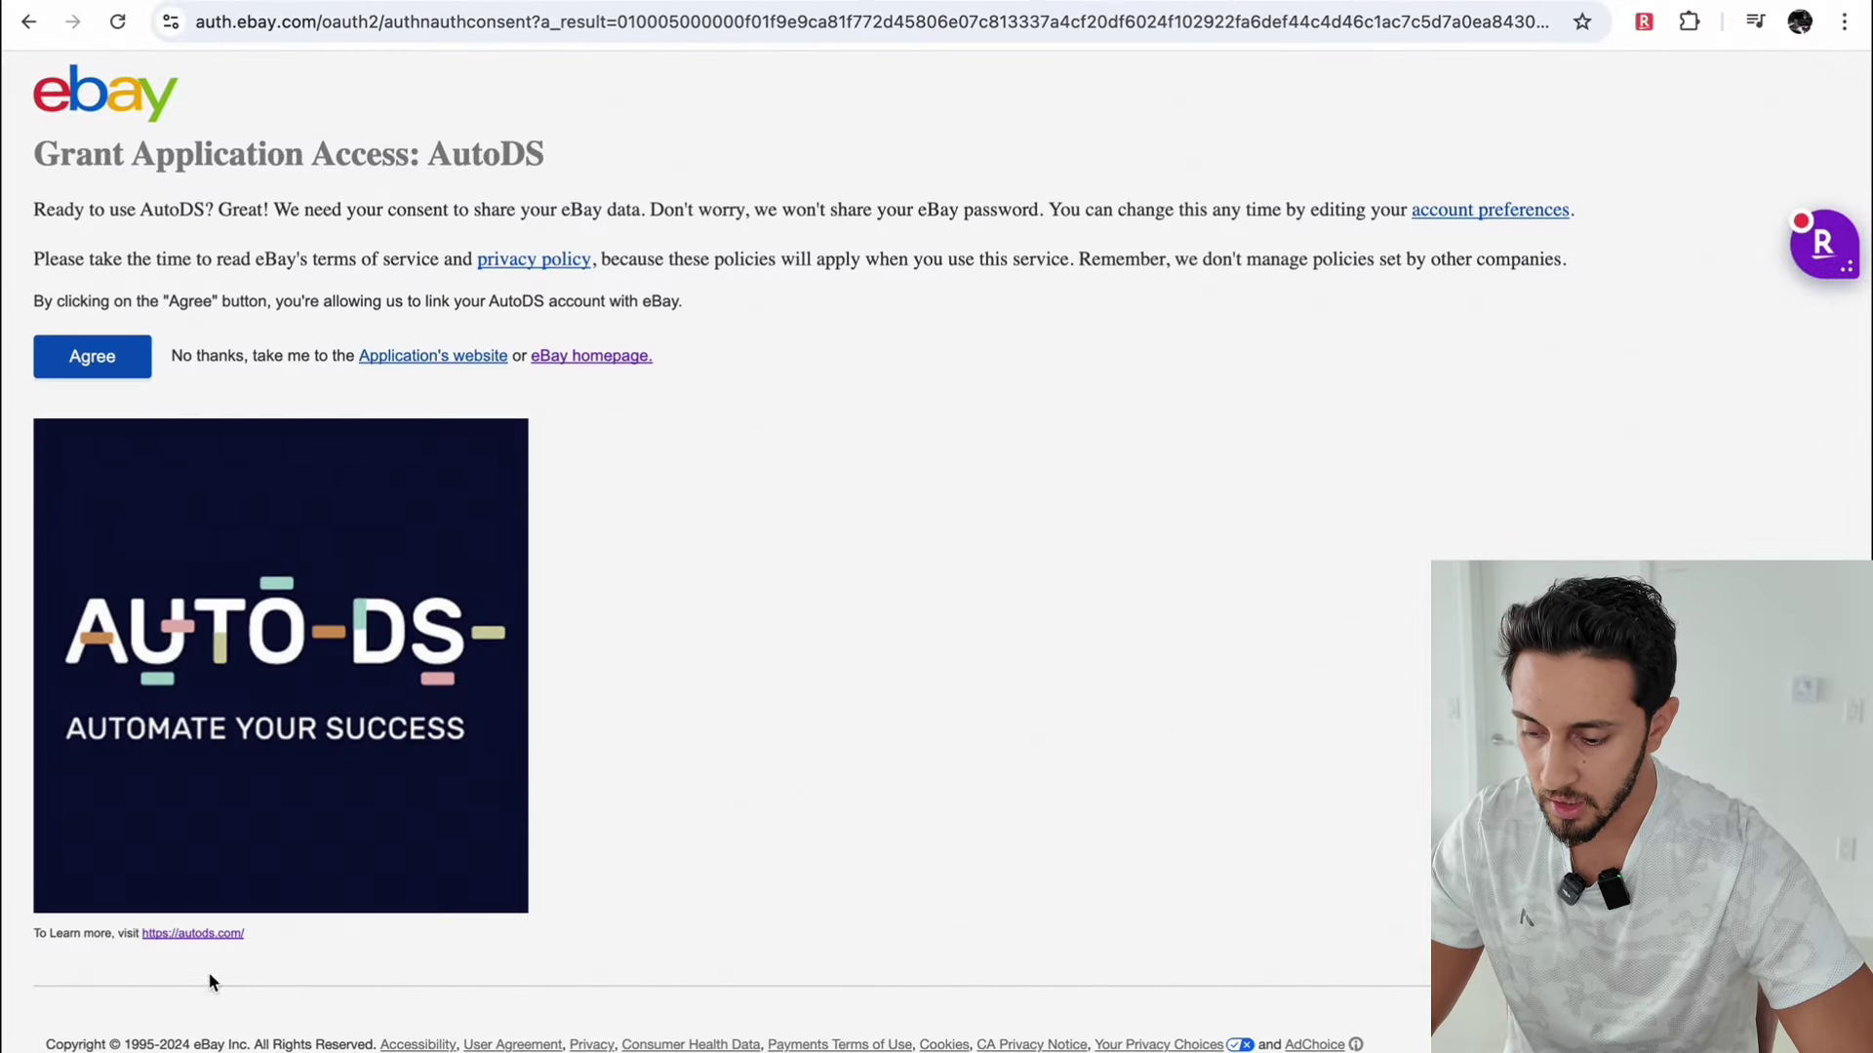
{"action": "left_click", "coordinate": [90, 362]}
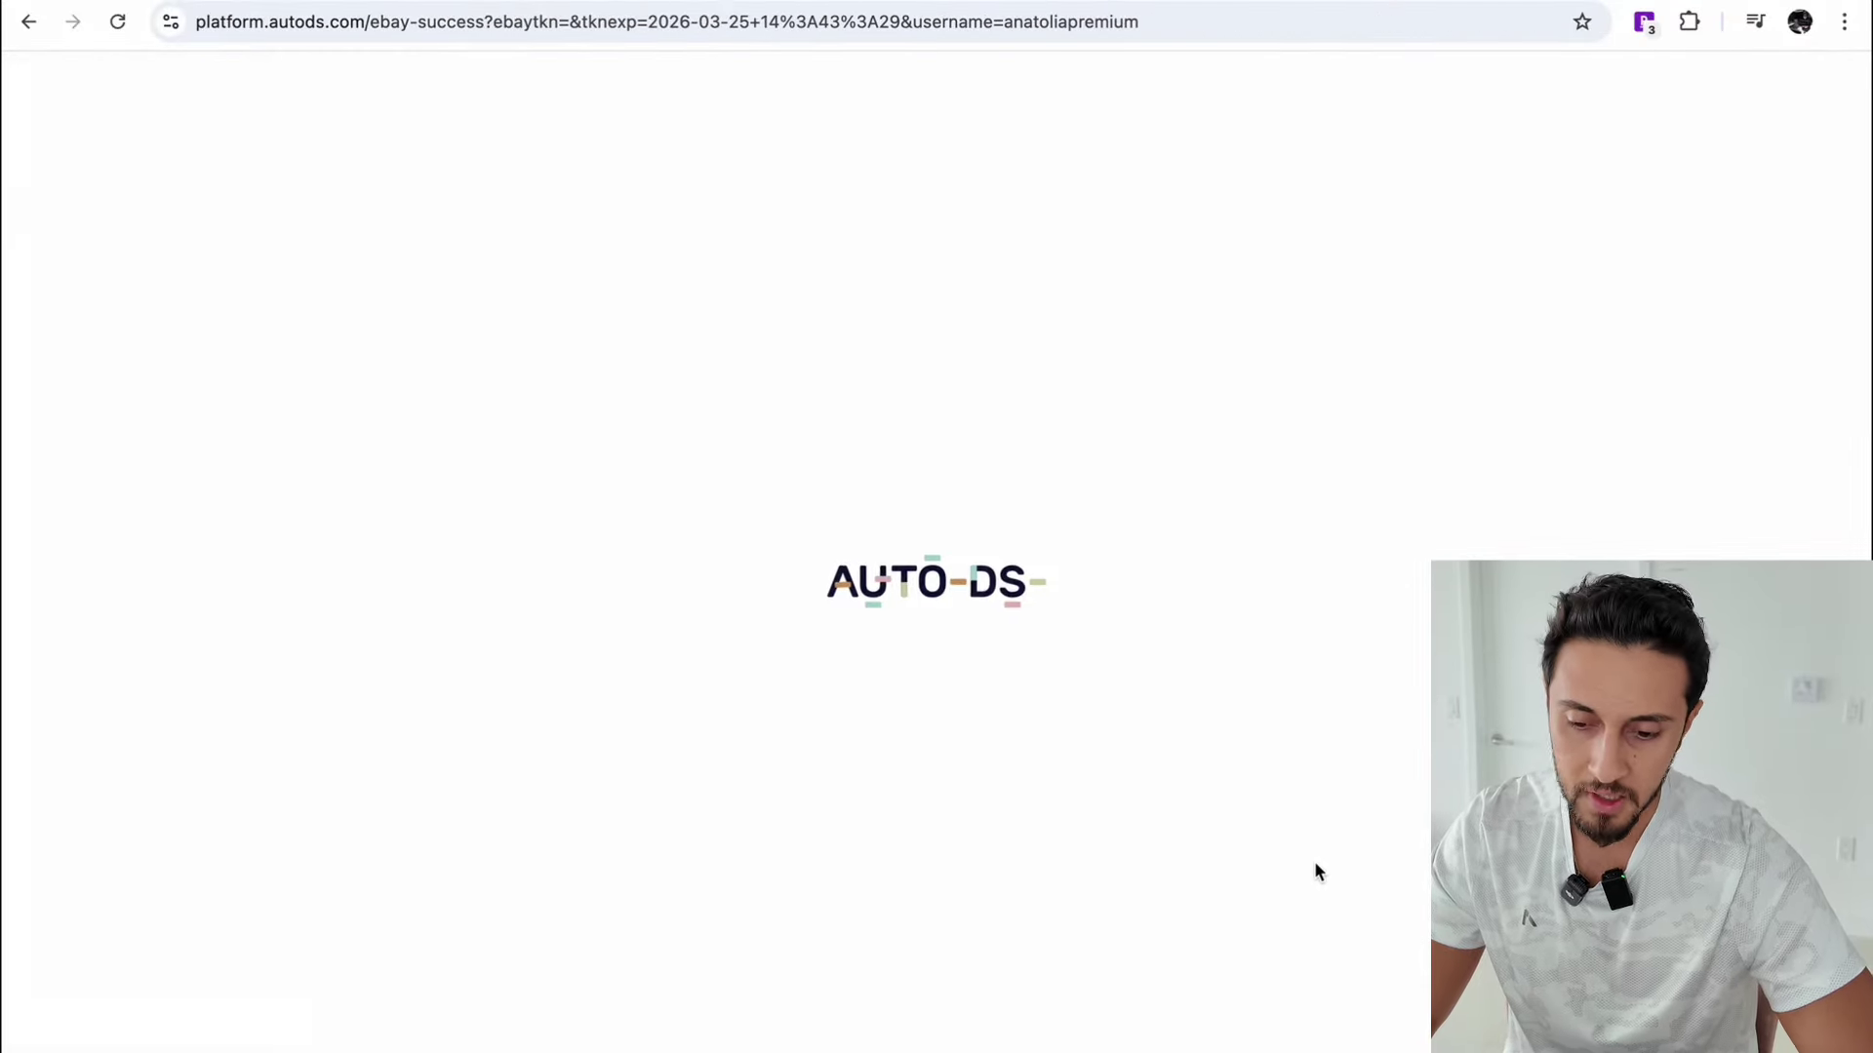
{"action": "key", "text": "Escape"}
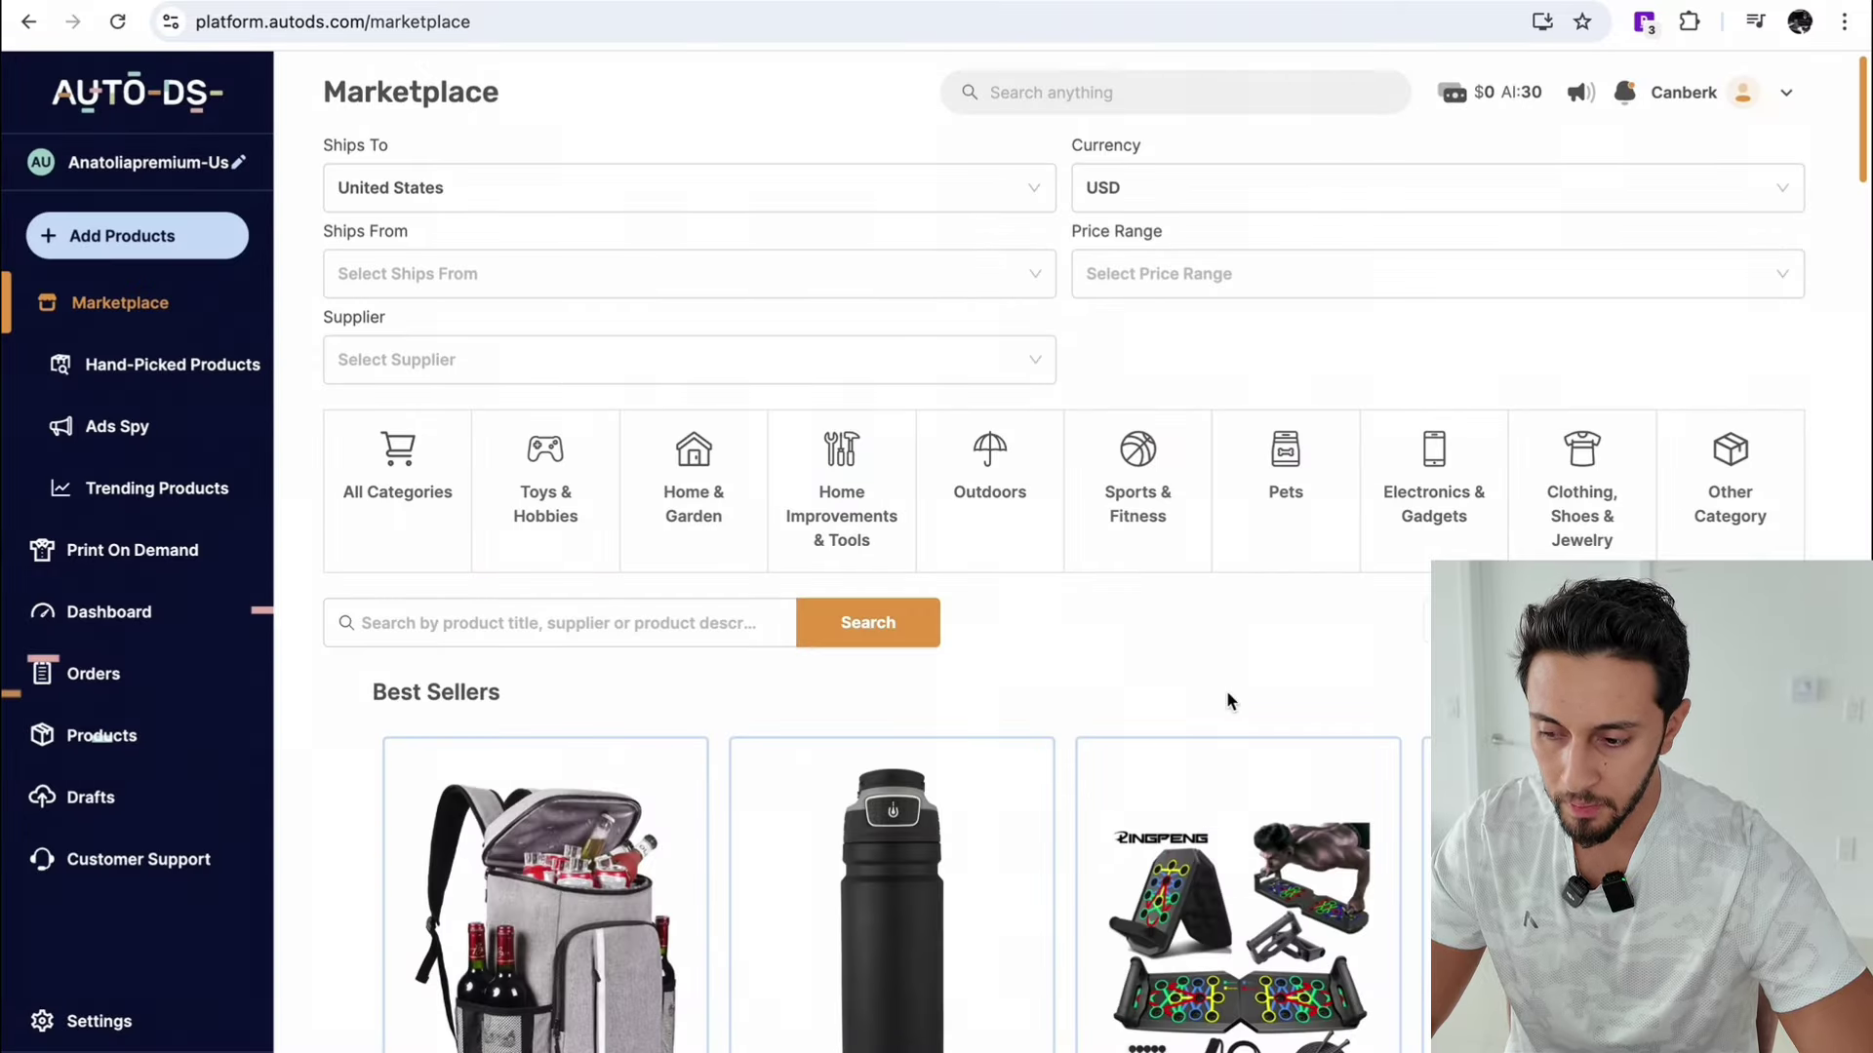
Step: Review the marketplace's Ships To countries, the connected eBay store and the store types that can be added
{"action": "left_click", "coordinate": [1034, 187]}
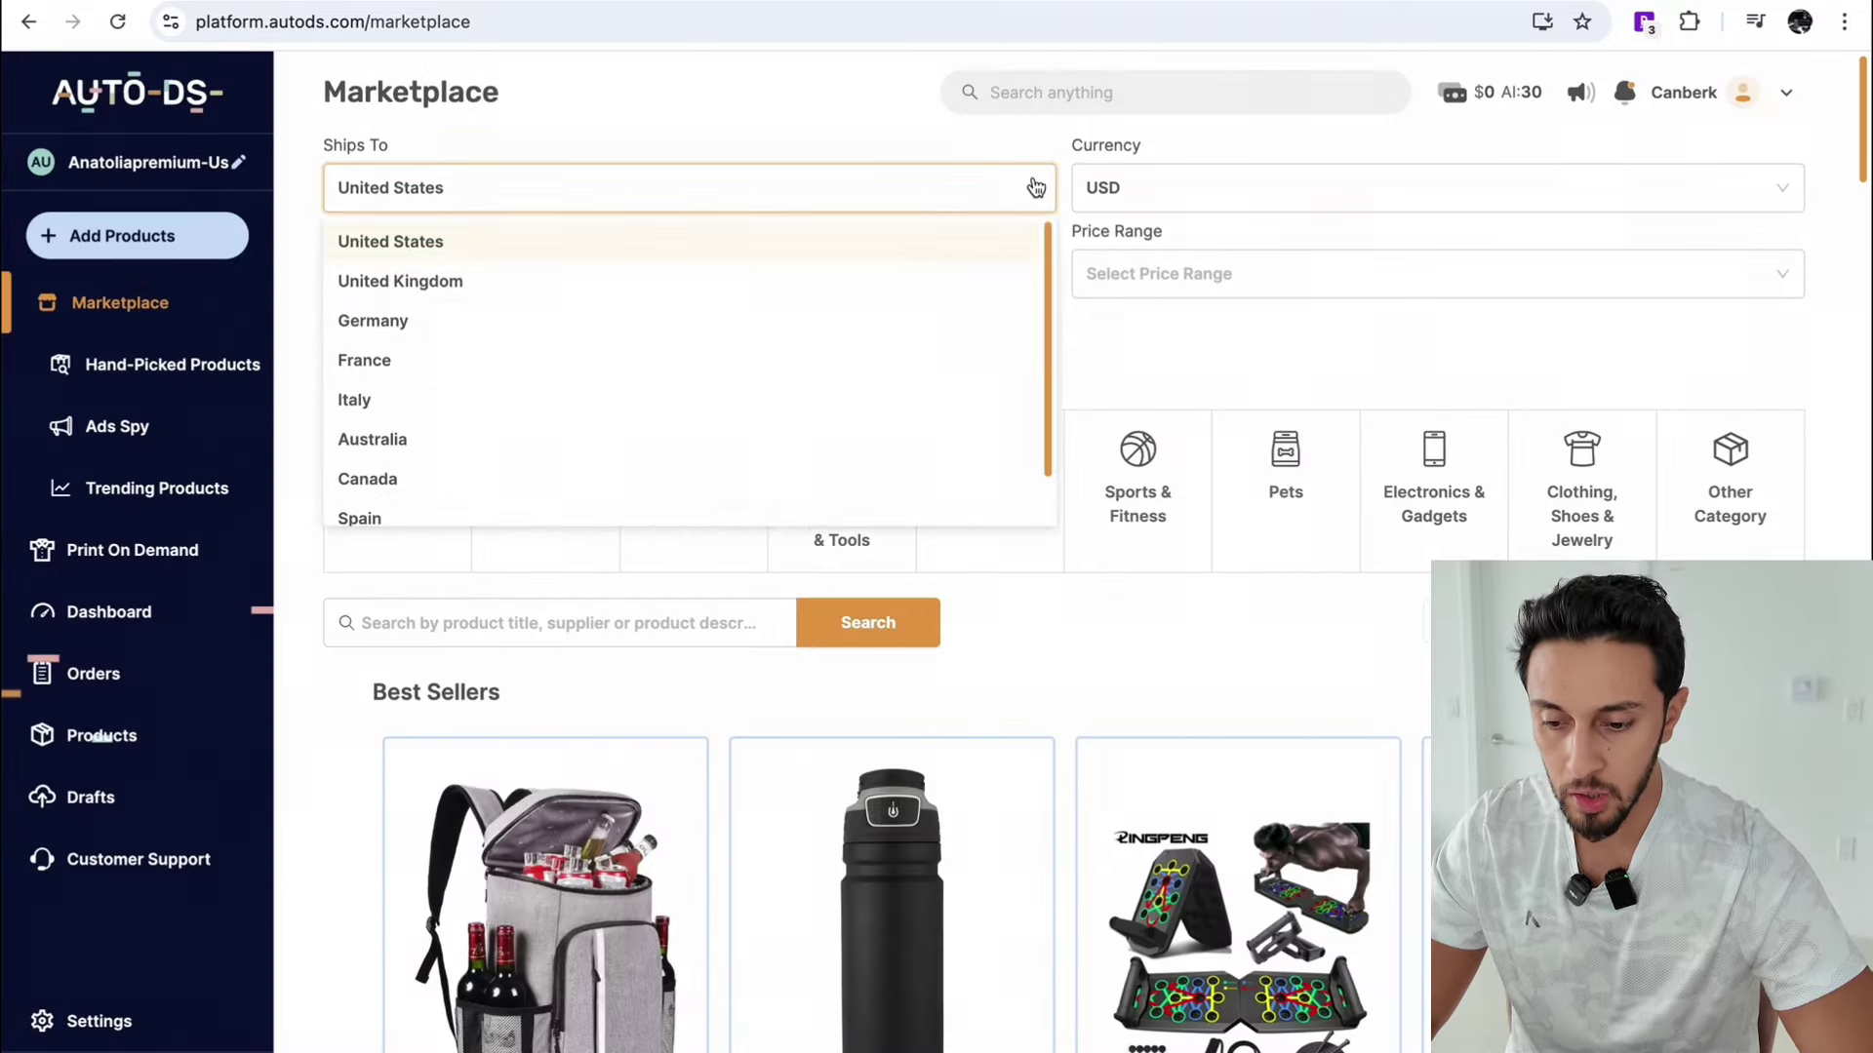
{"action": "left_click", "coordinate": [1026, 185]}
{"action": "left_click", "coordinate": [292, 156]}
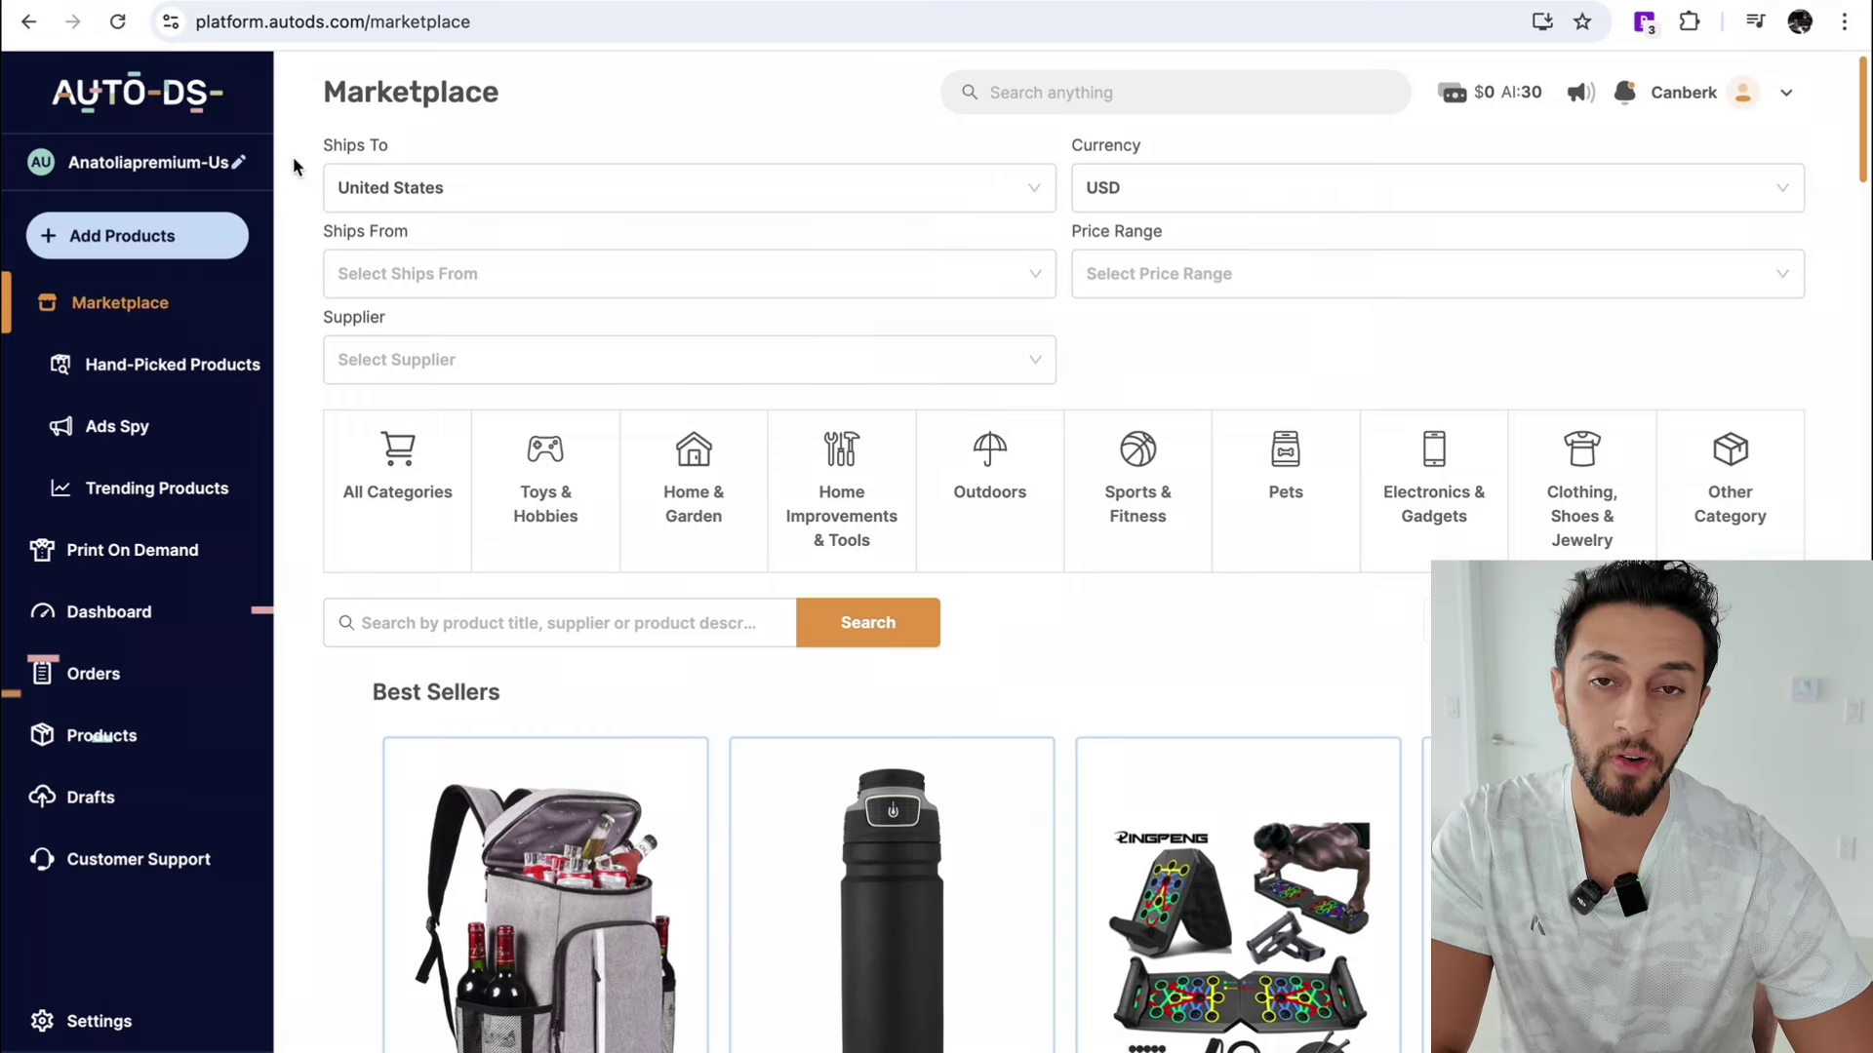
{"action": "left_click", "coordinate": [241, 166]}
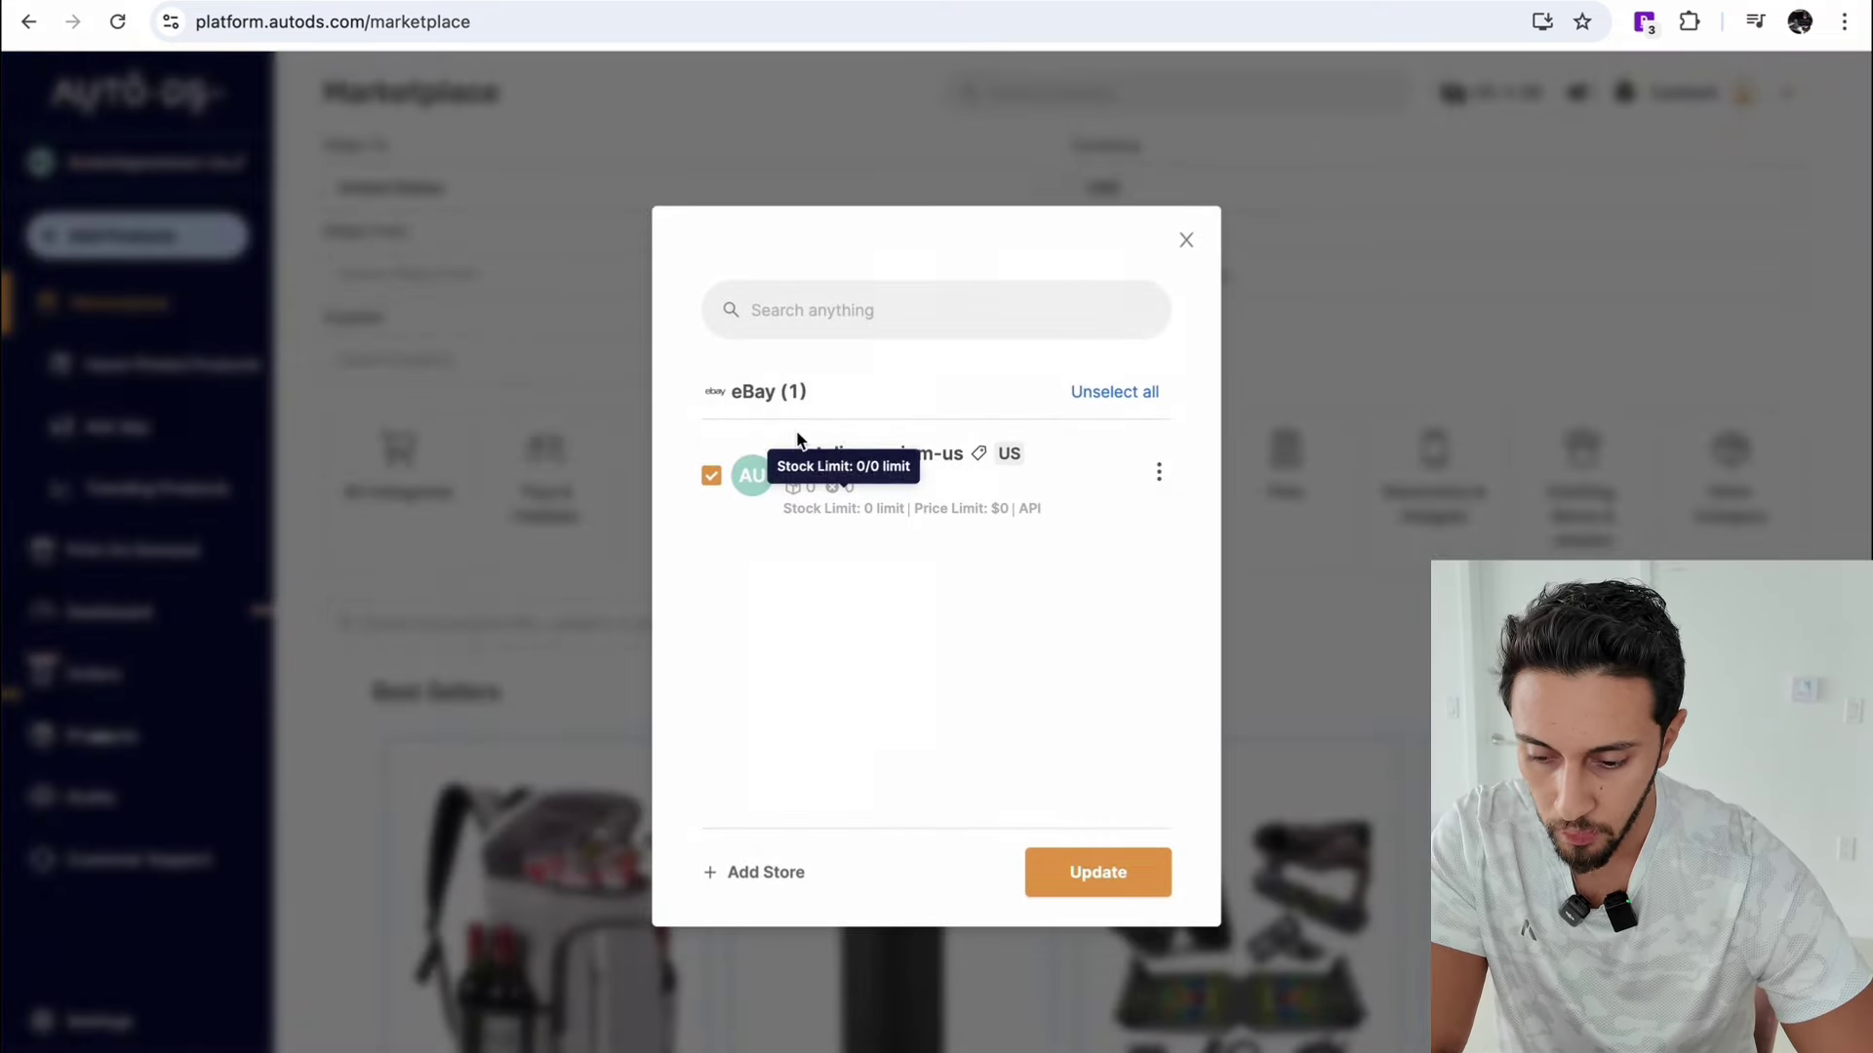
{"action": "left_click", "coordinate": [763, 886]}
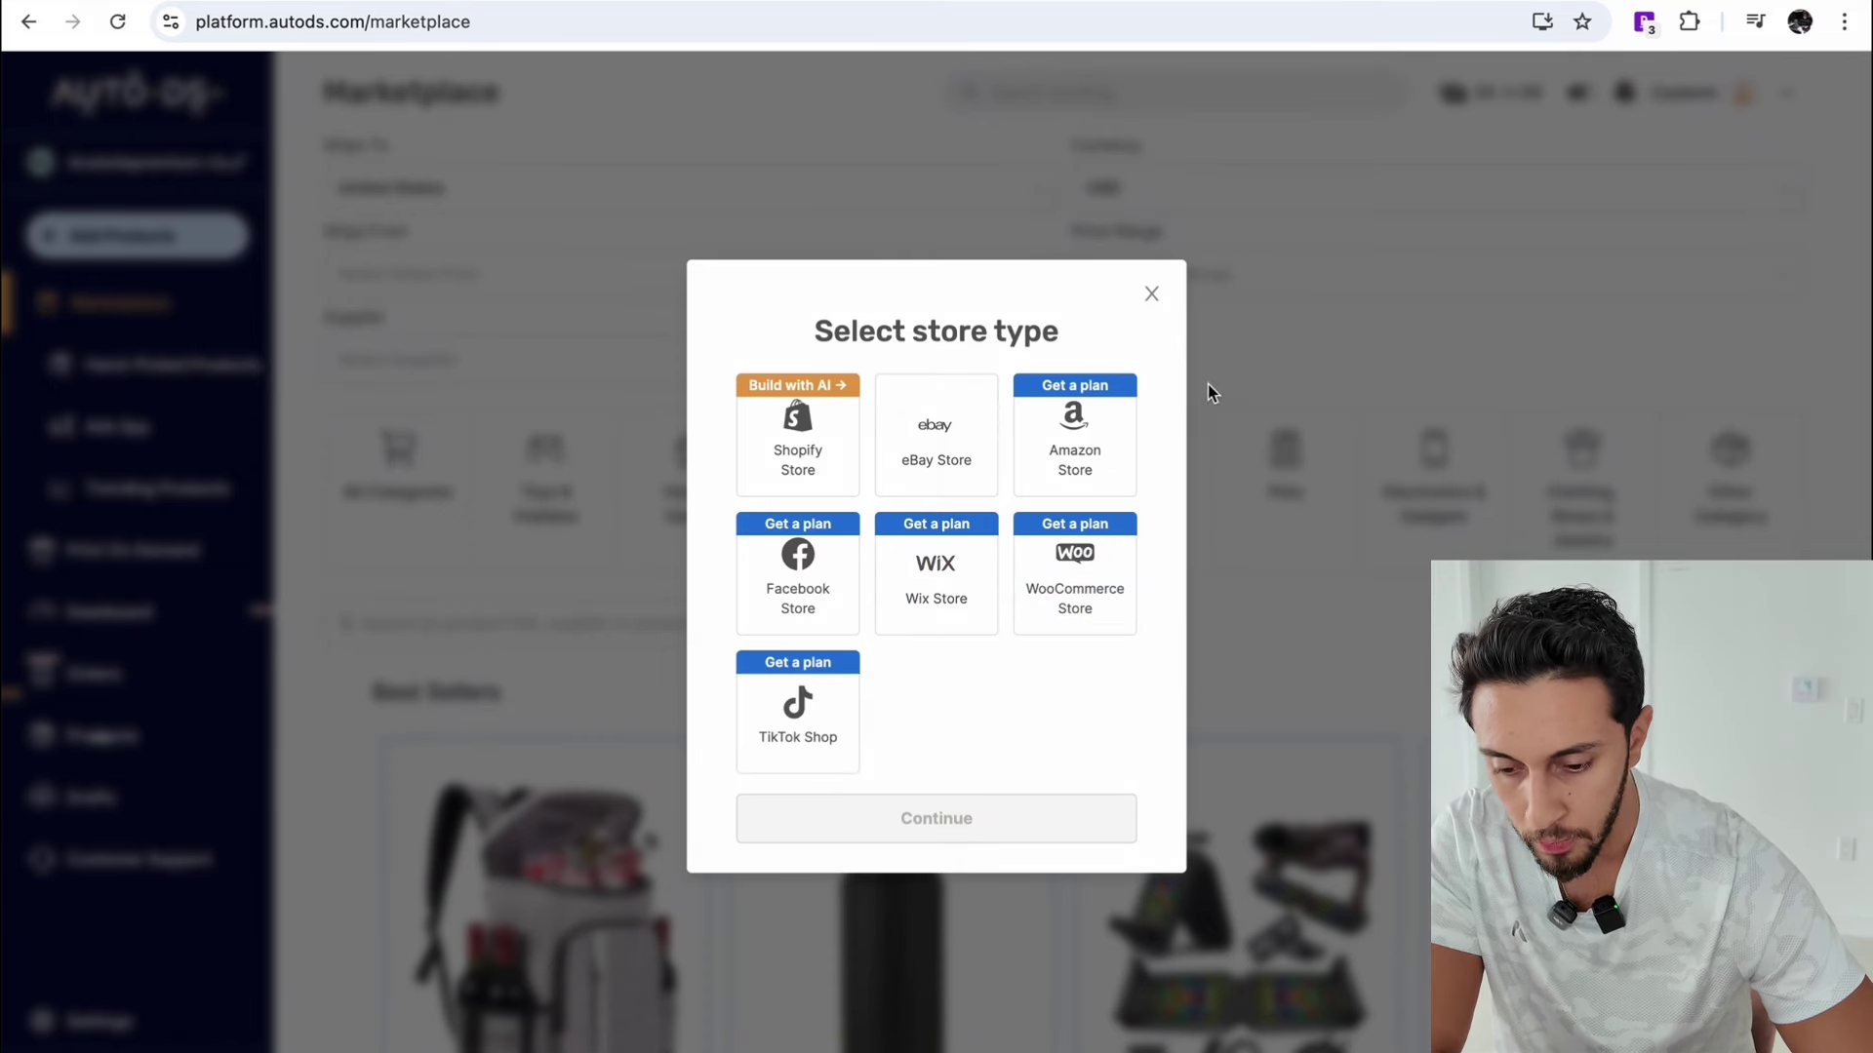
{"action": "left_click", "coordinate": [1150, 300]}
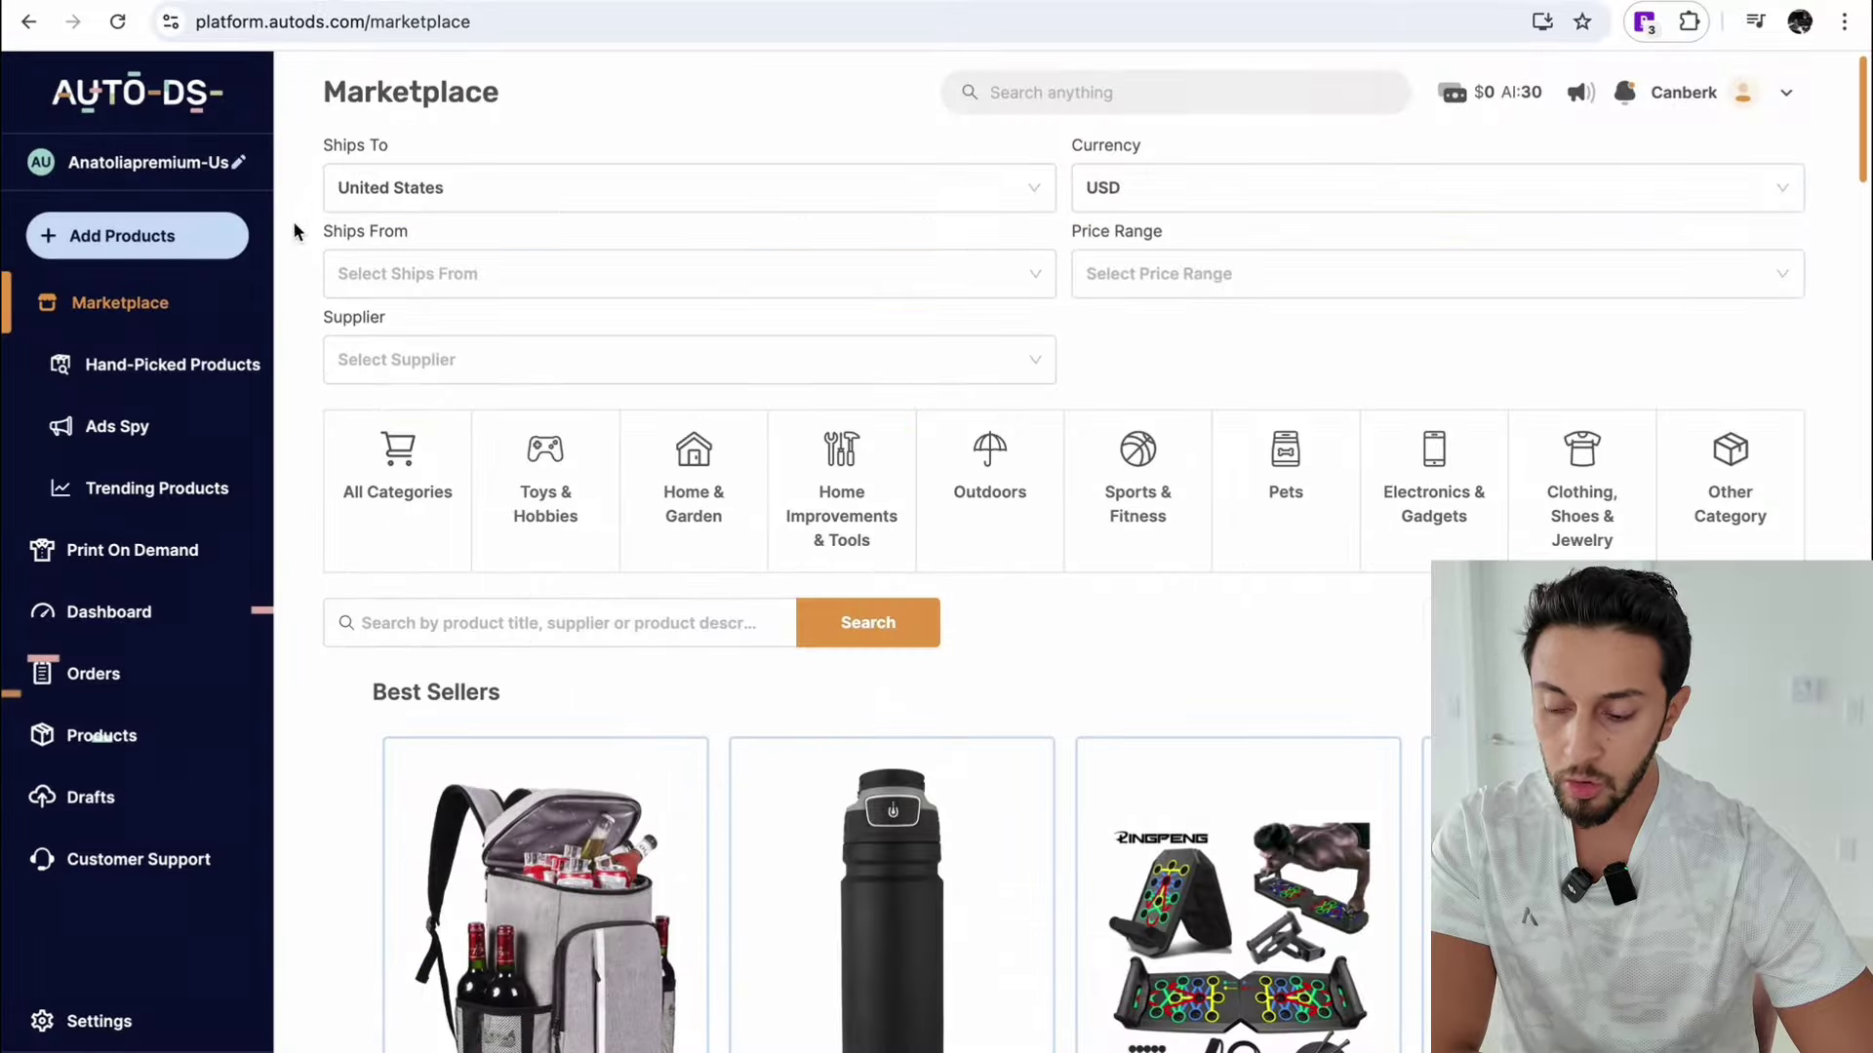
Step: Start adding a single product with the region set to United States, and check the supplier sources on offer
{"action": "left_click", "coordinate": [187, 238]}
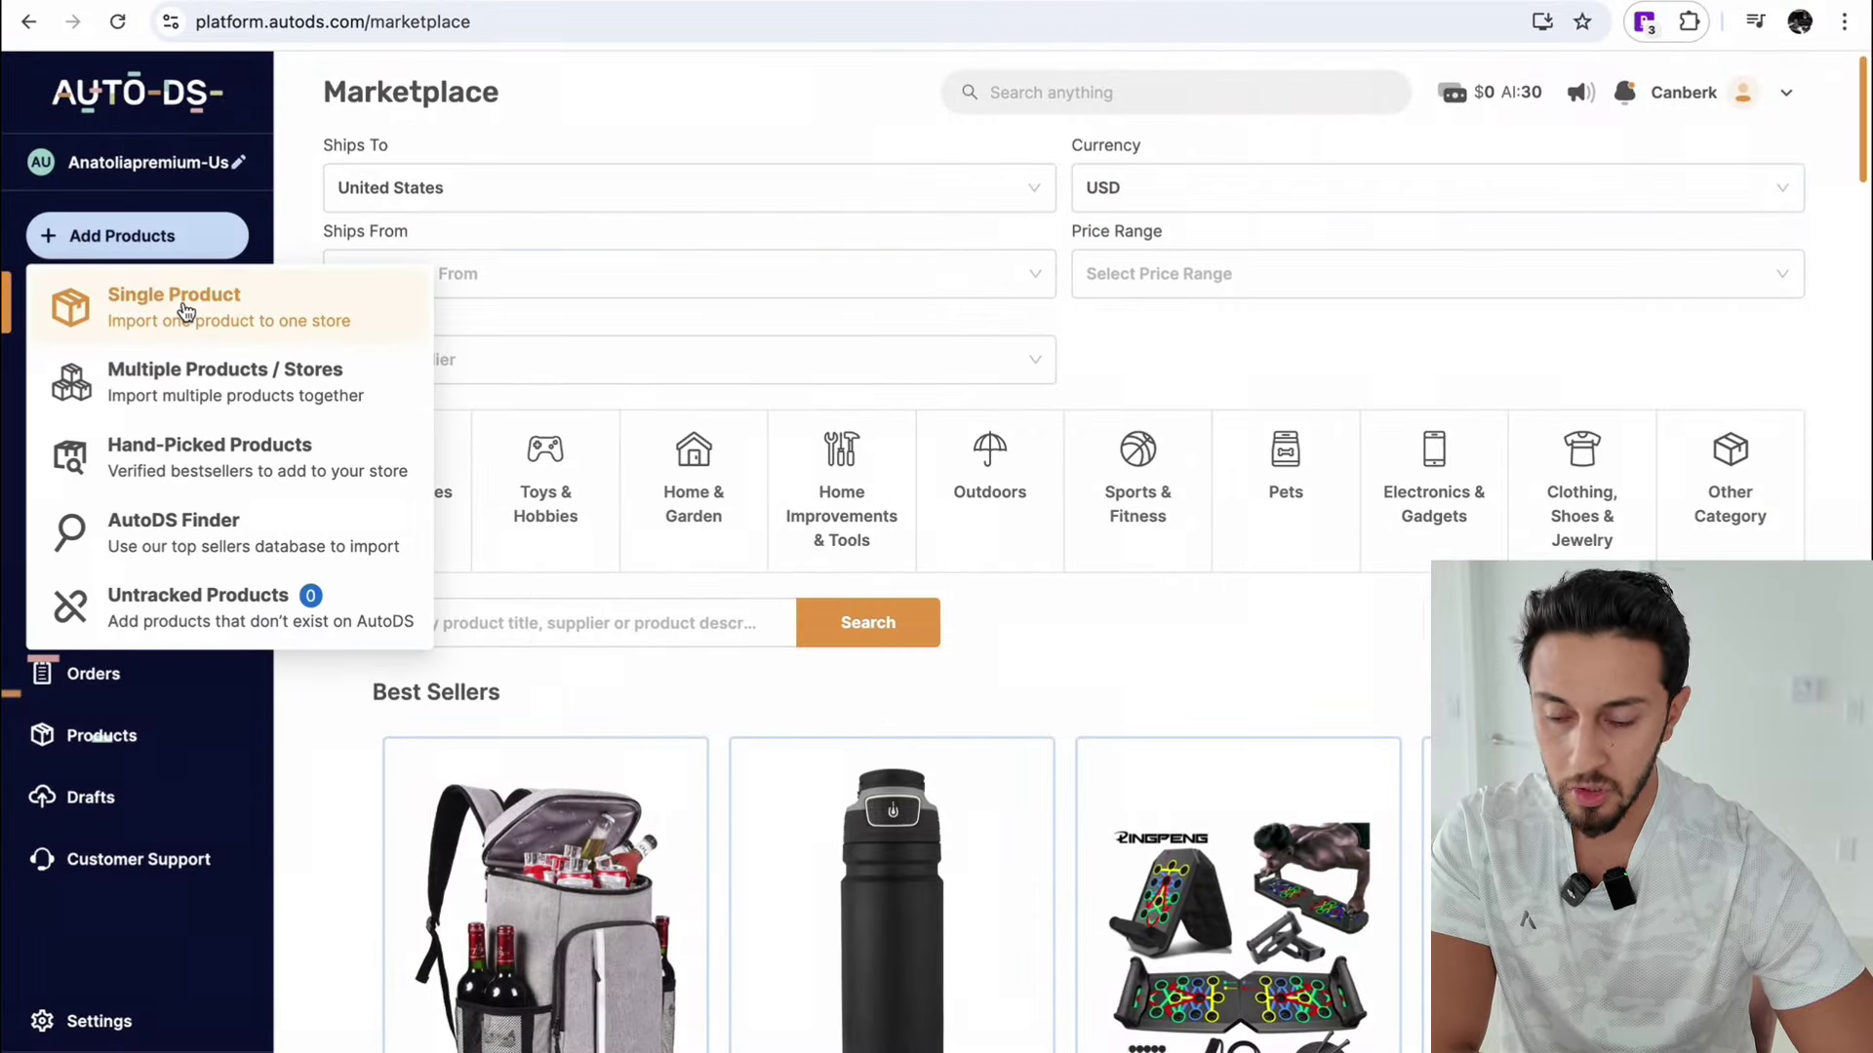
{"action": "left_click", "coordinate": [185, 312]}
{"action": "left_click", "coordinate": [700, 573]}
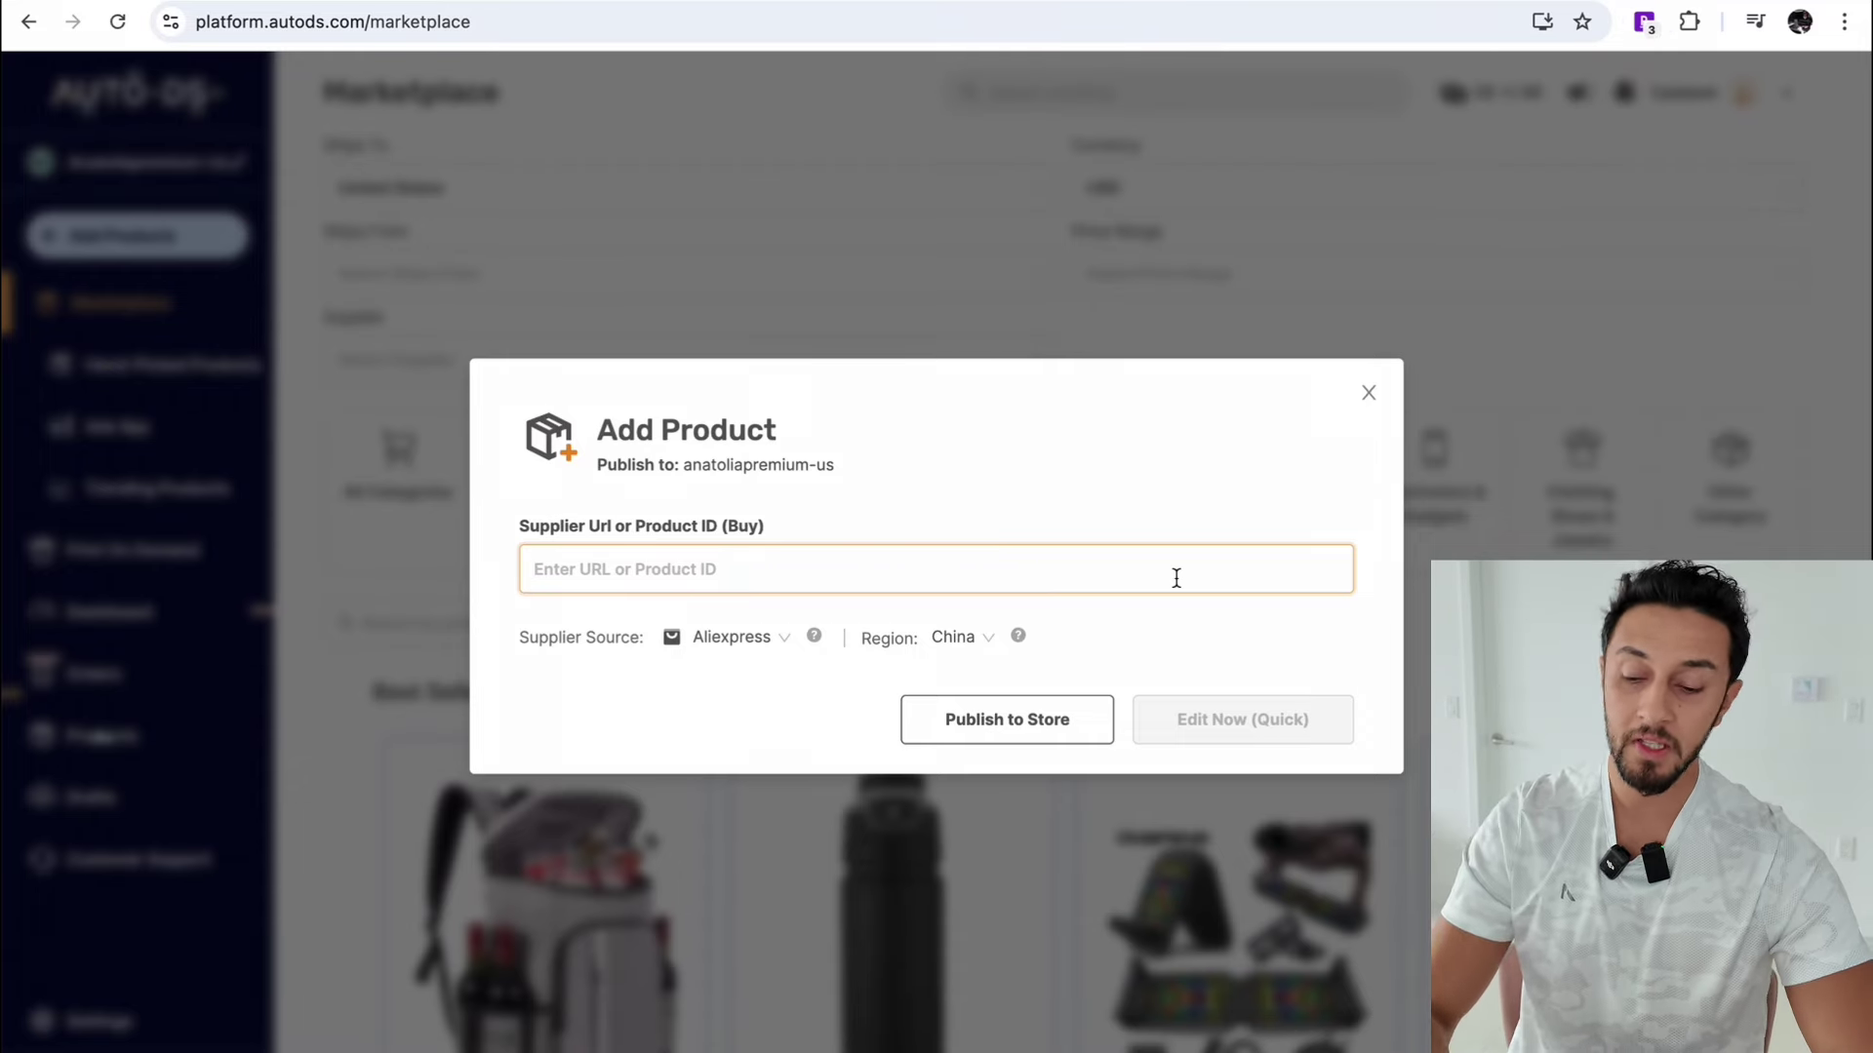
{"action": "left_click", "coordinate": [959, 639]}
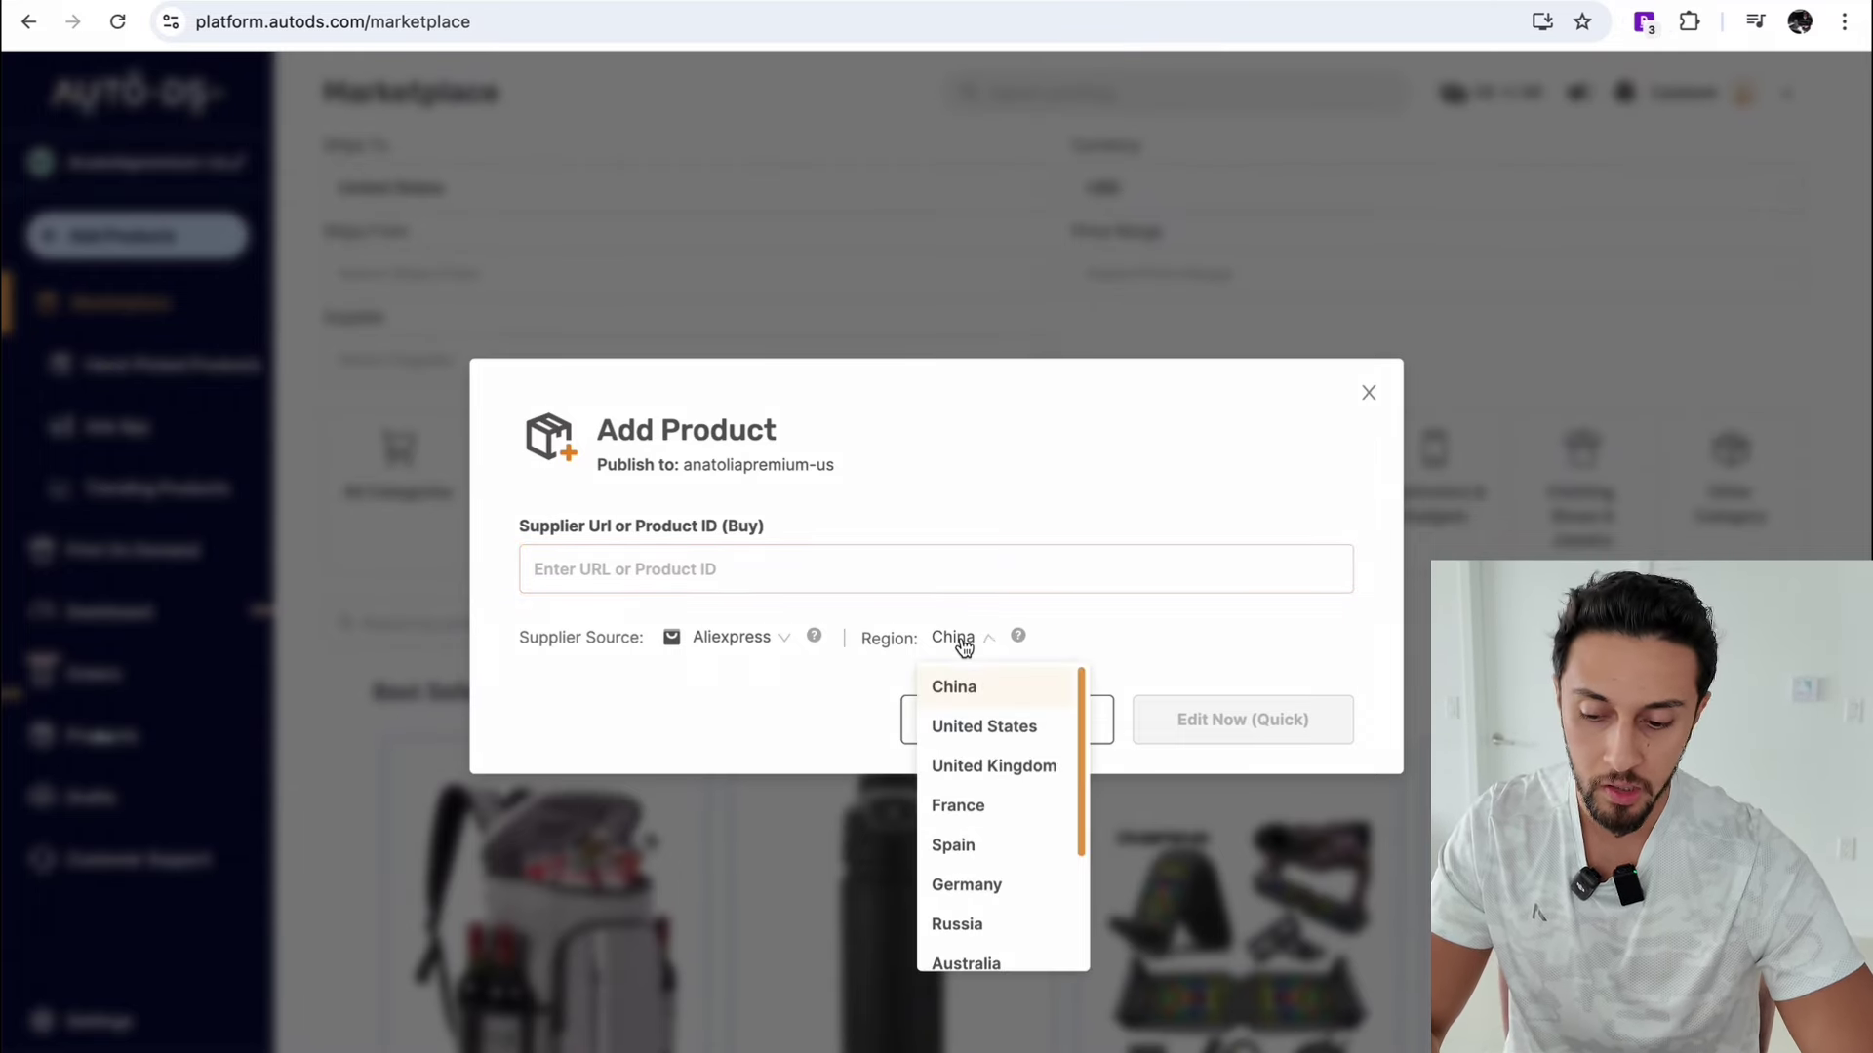
{"action": "left_click", "coordinate": [984, 728]}
{"action": "left_click", "coordinate": [744, 649]}
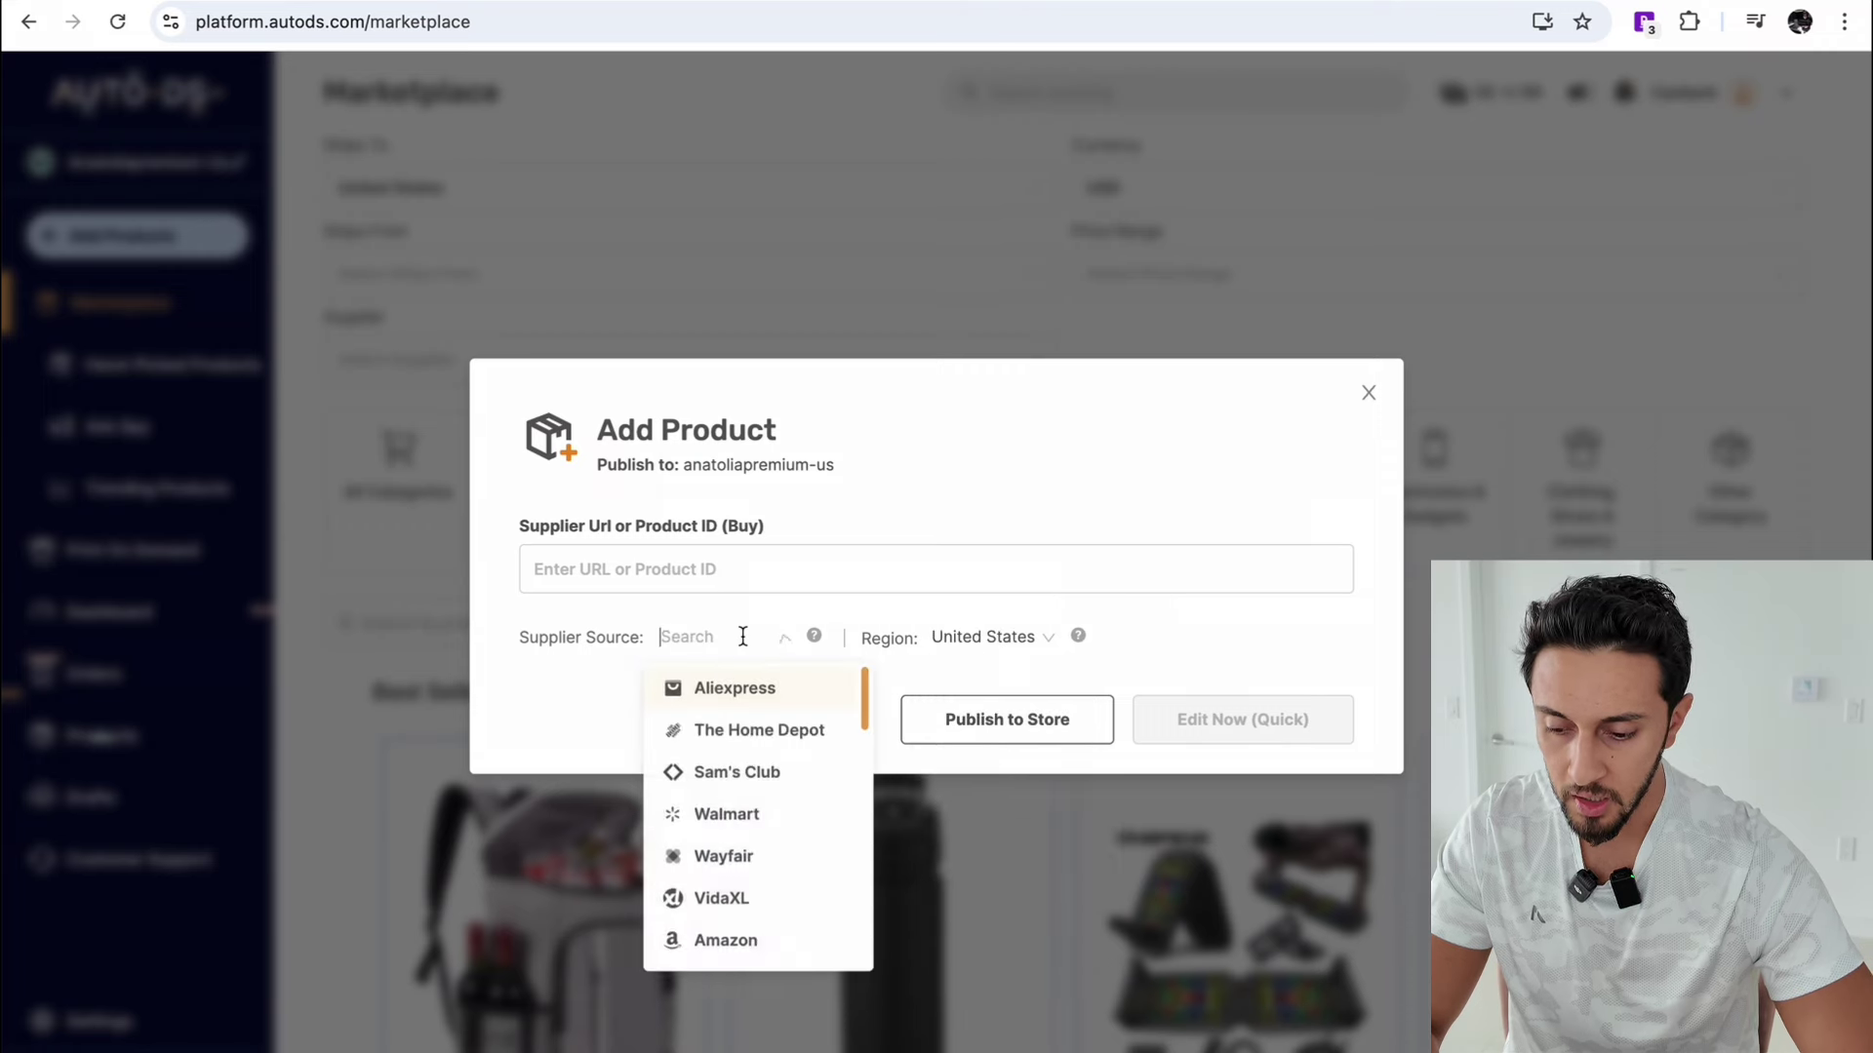
{"action": "left_click", "coordinate": [686, 565]}
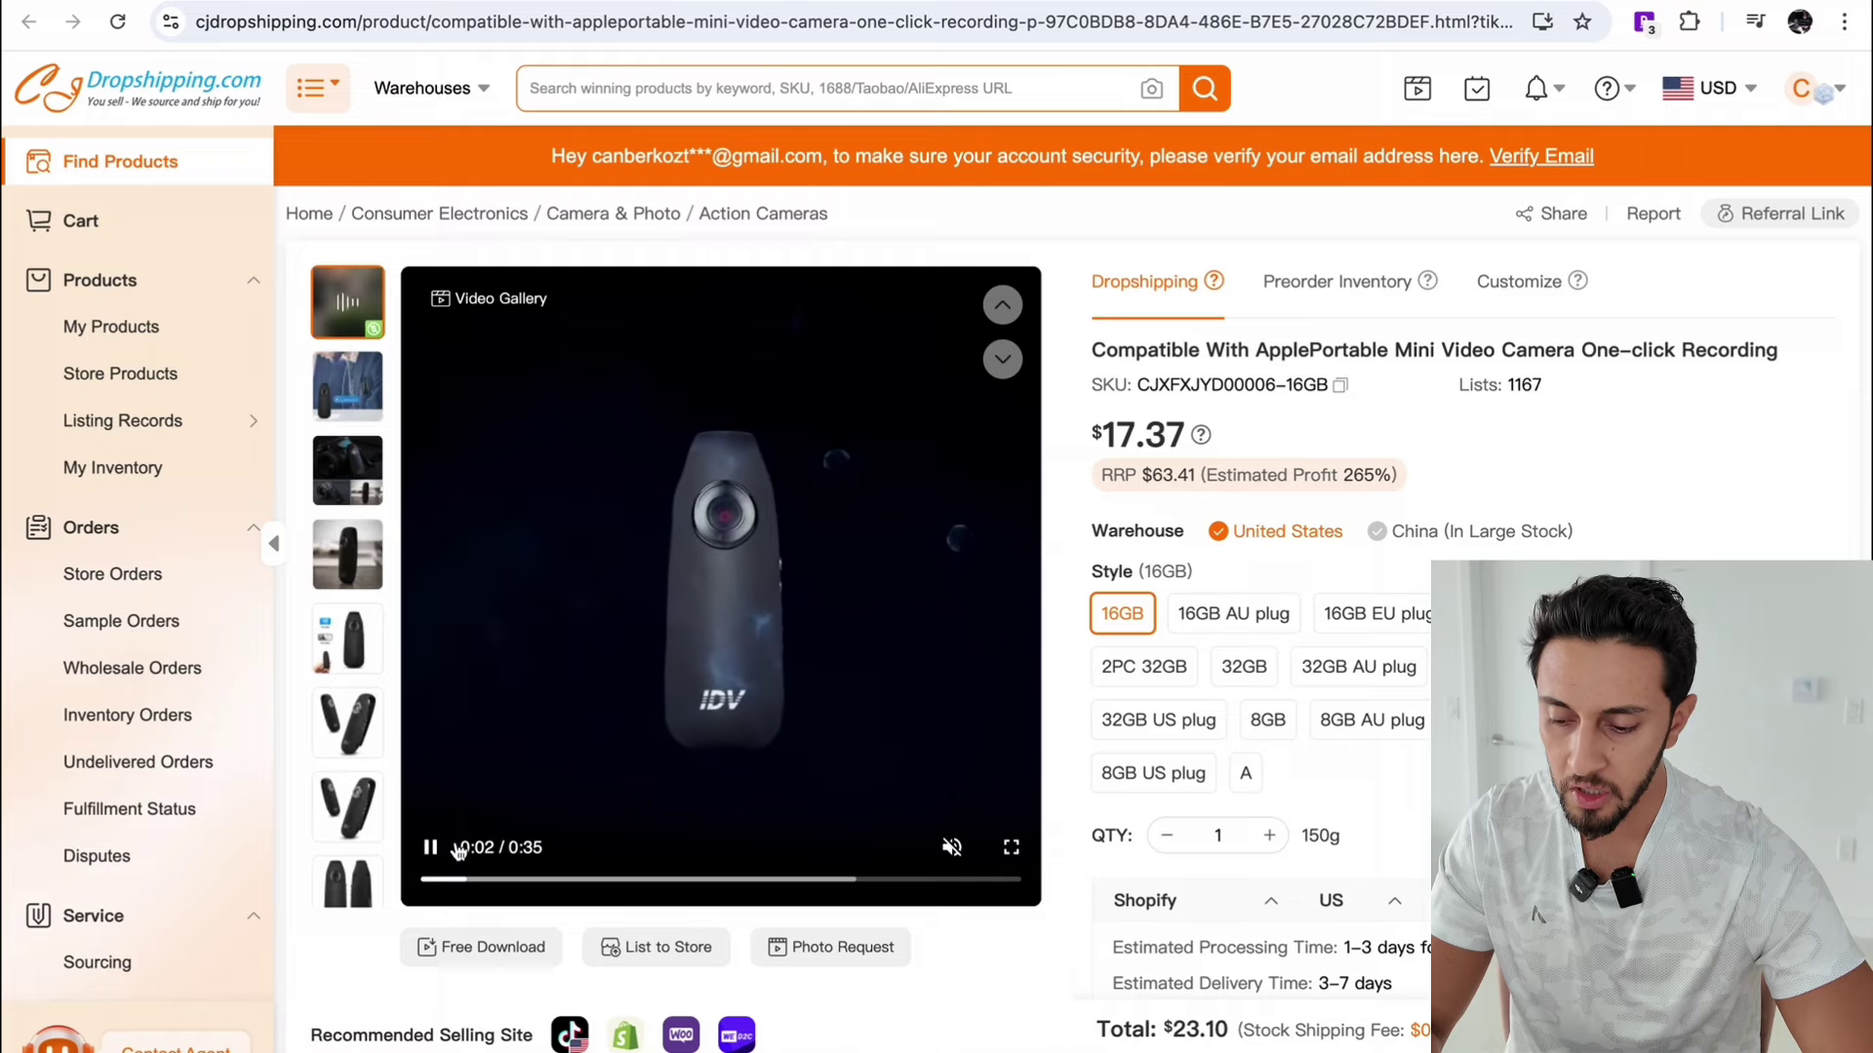
Step: Copy the mini video camera's product URL from CJdropshipping and paste it as the supplier URL in AutoDS
{"action": "left_click", "coordinate": [434, 848]}
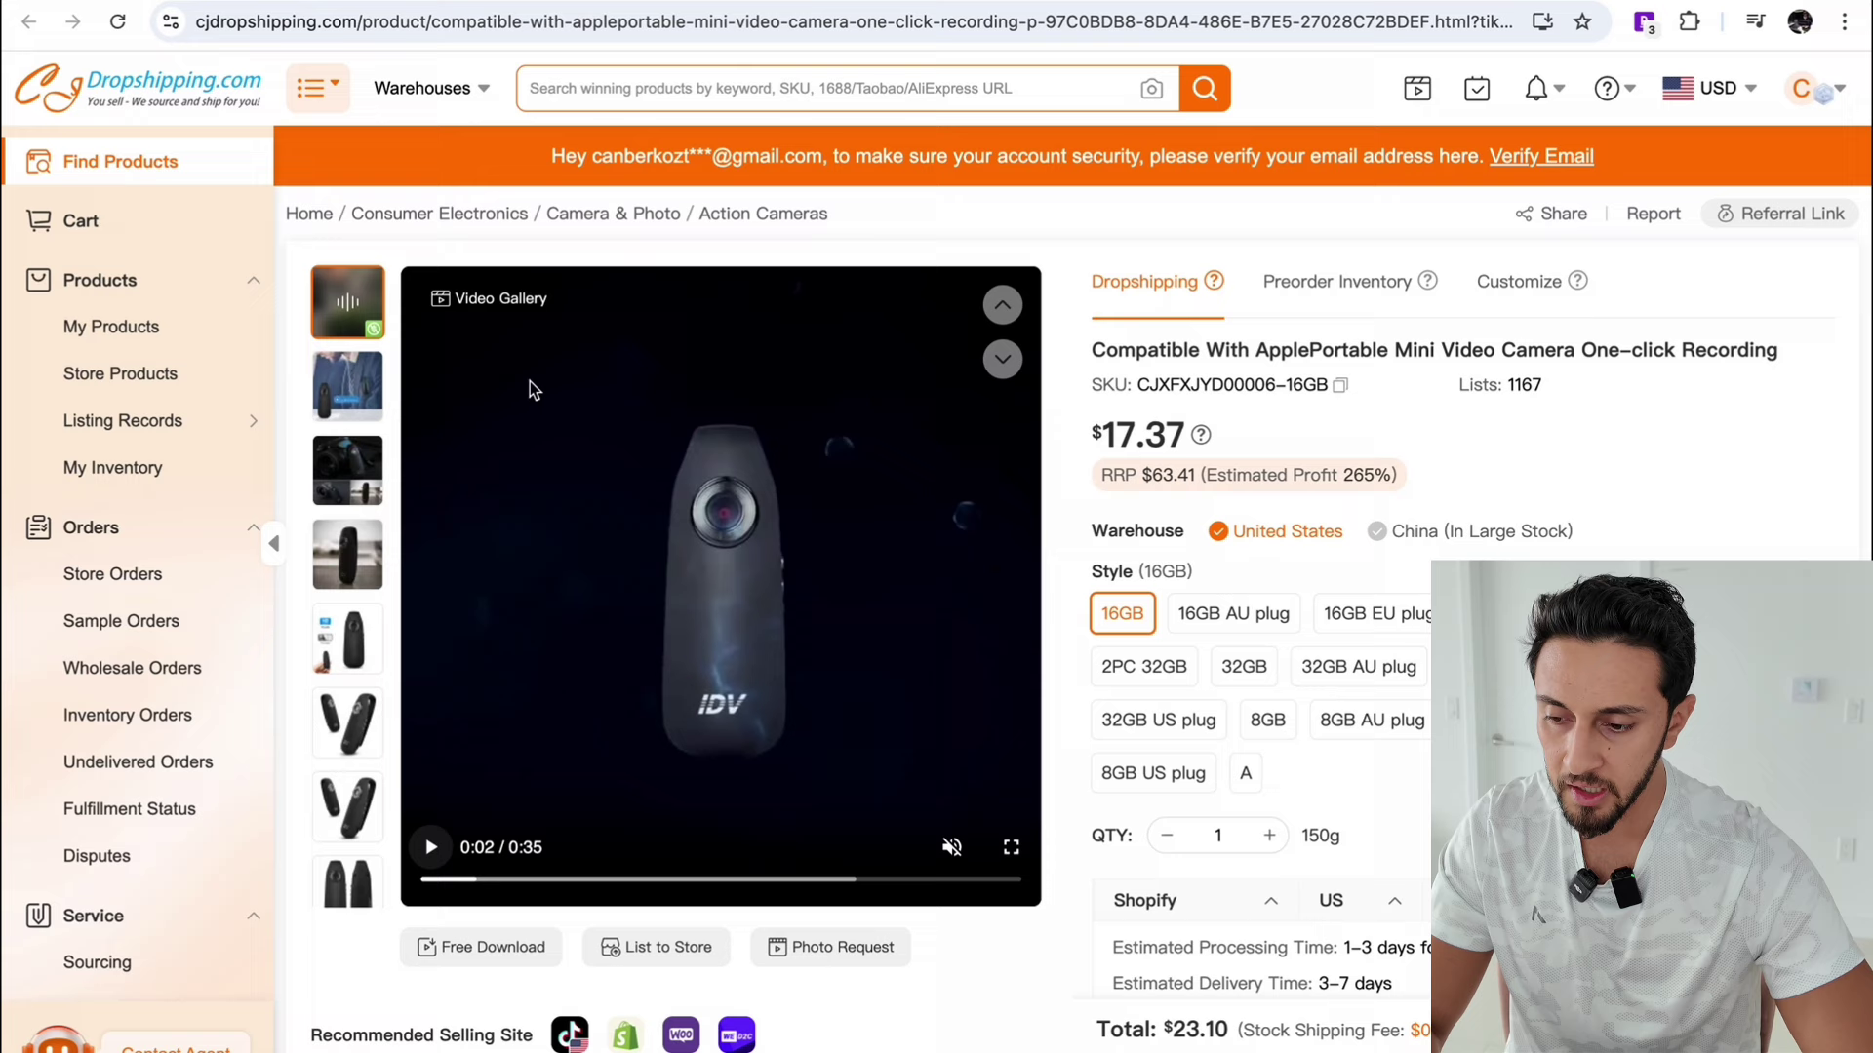
{"action": "left_click", "coordinate": [546, 22]}
{"action": "key", "text": "ctrl+c"}
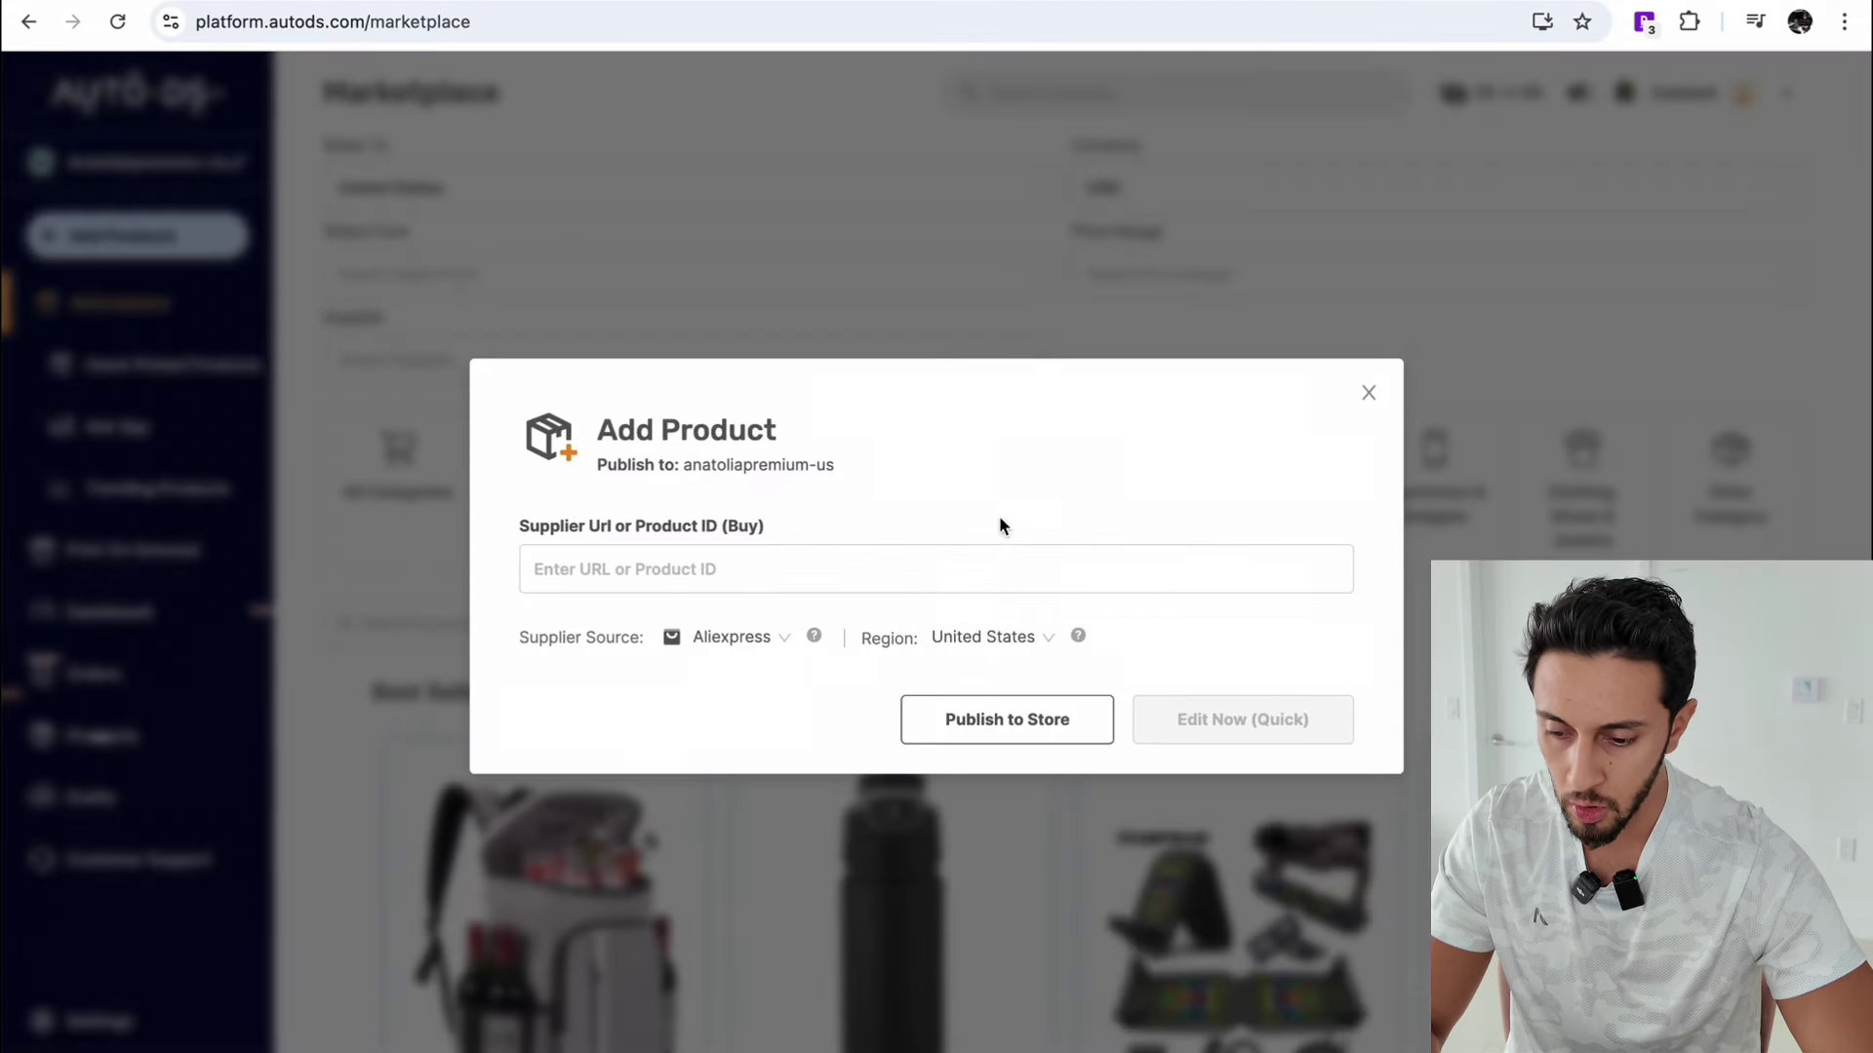
{"action": "key", "text": "ctrl+v"}
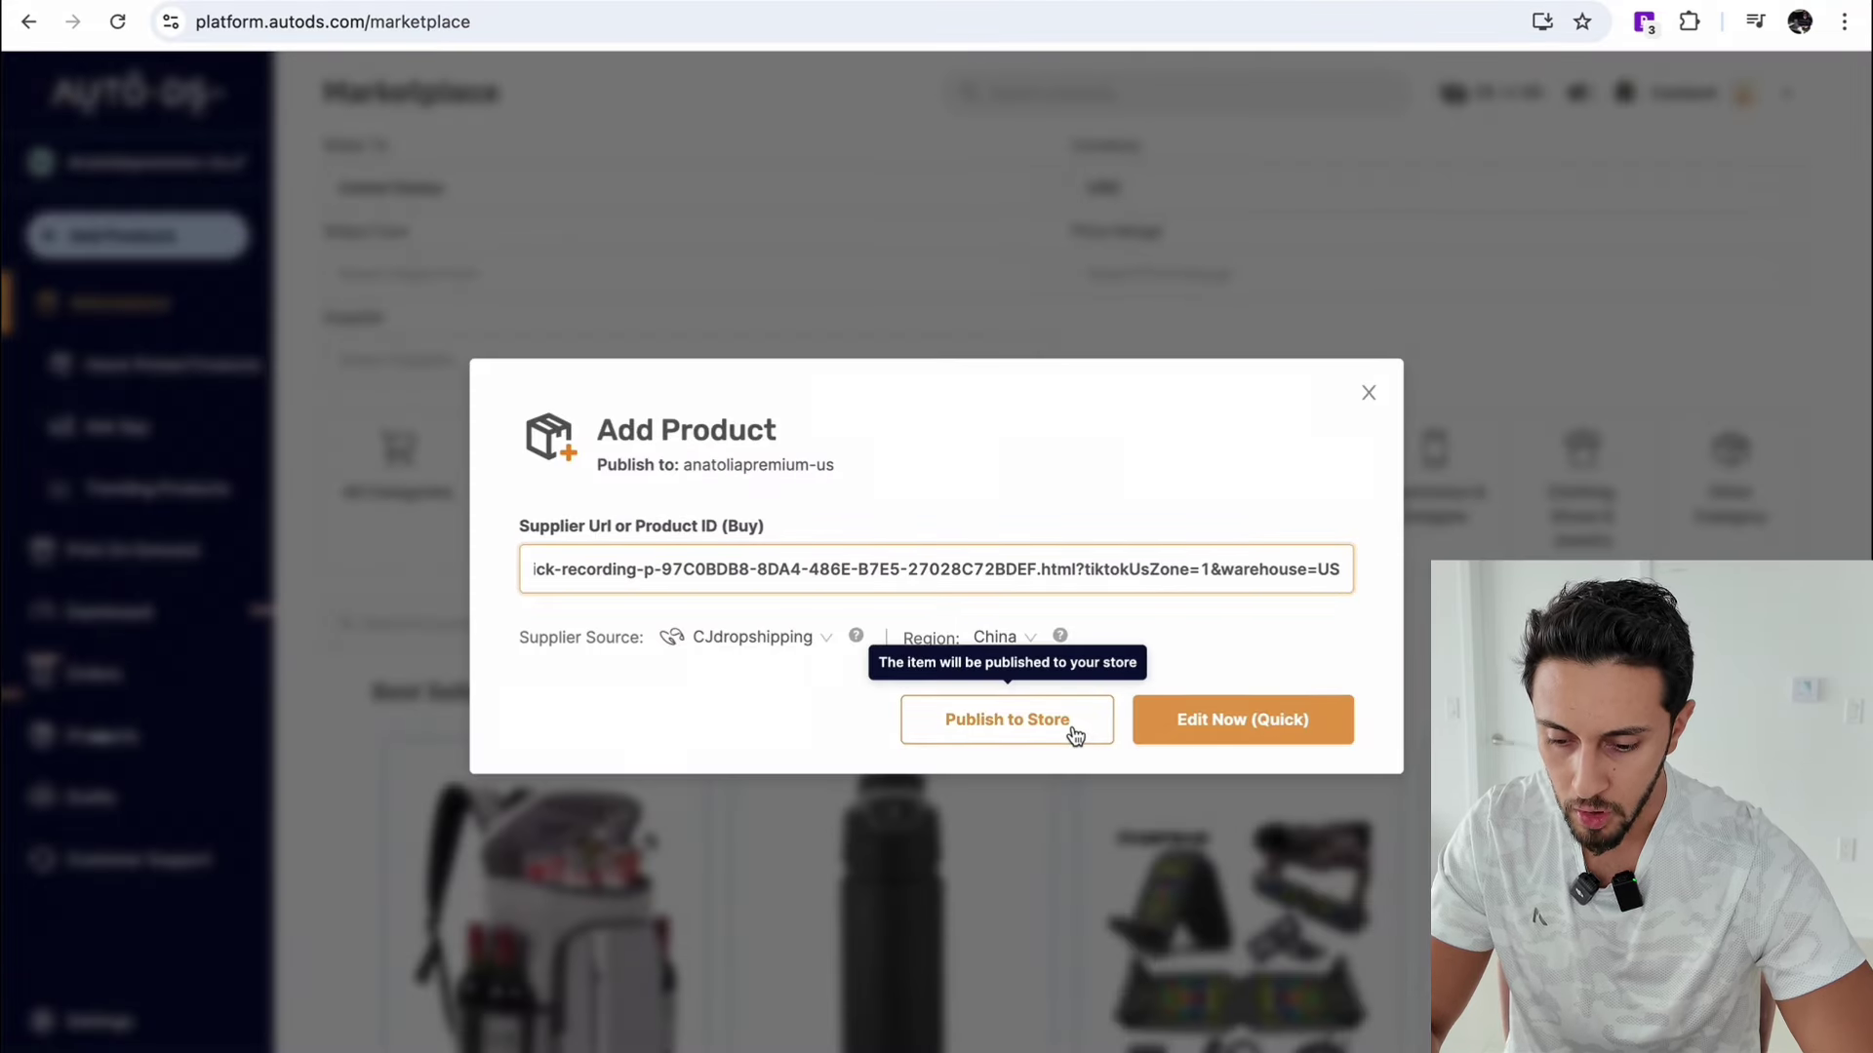
{"action": "left_click", "coordinate": [871, 720]}
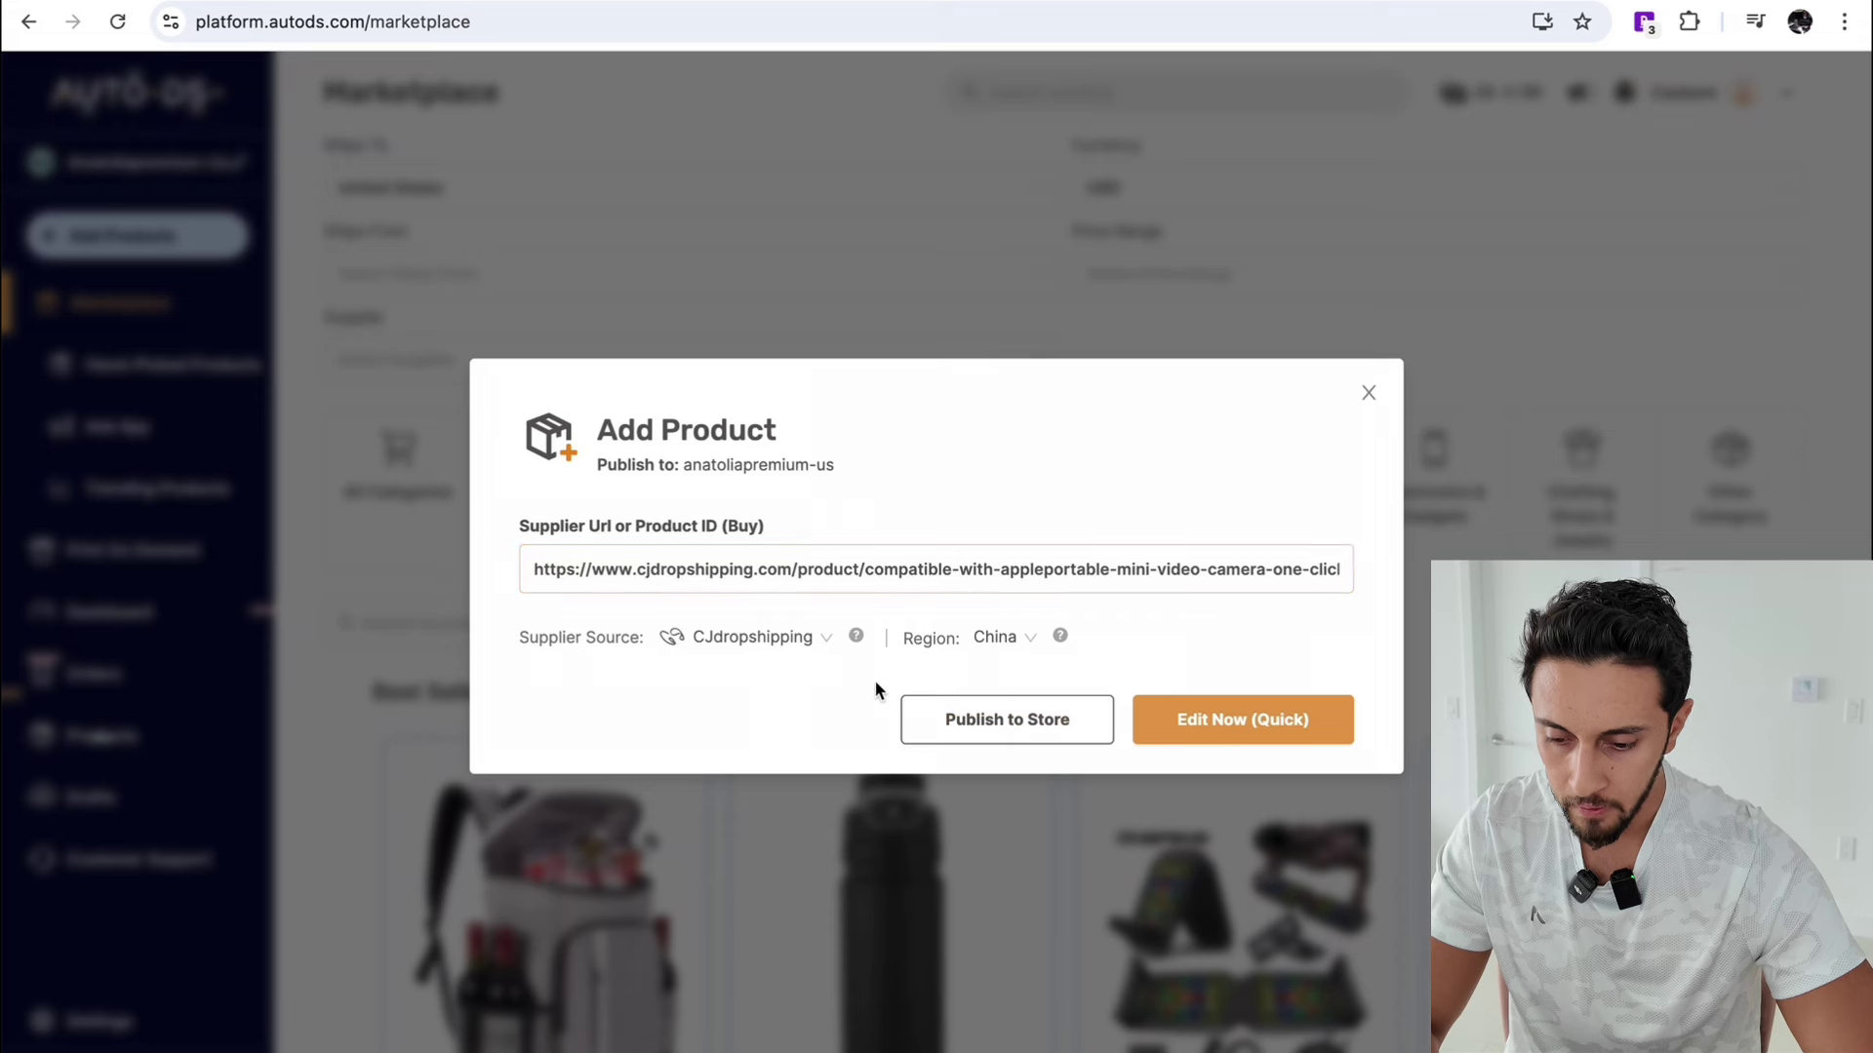
Step: Set the product's region to United States and keep CJdropshipping as its supplier source
{"action": "left_click", "coordinate": [995, 638]}
{"action": "left_click", "coordinate": [1001, 729]}
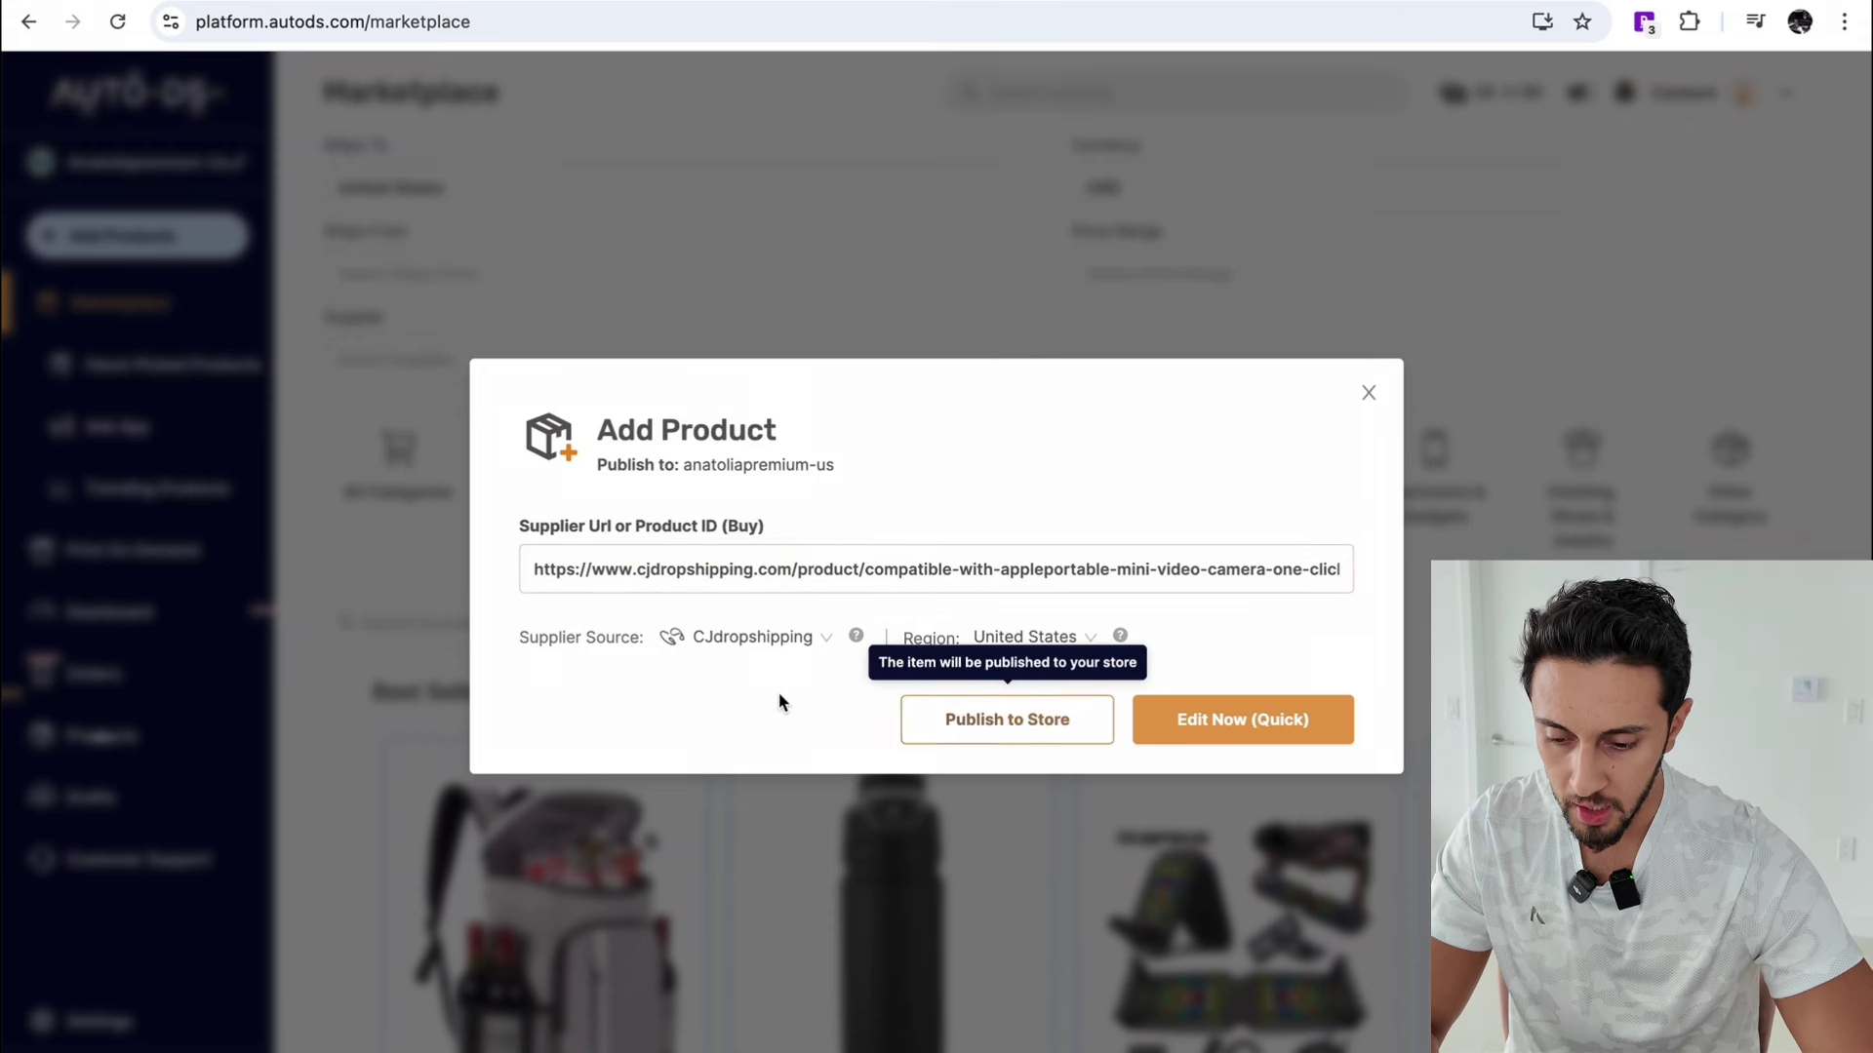
{"action": "left_click", "coordinate": [749, 636]}
{"action": "left_click", "coordinate": [577, 729]}
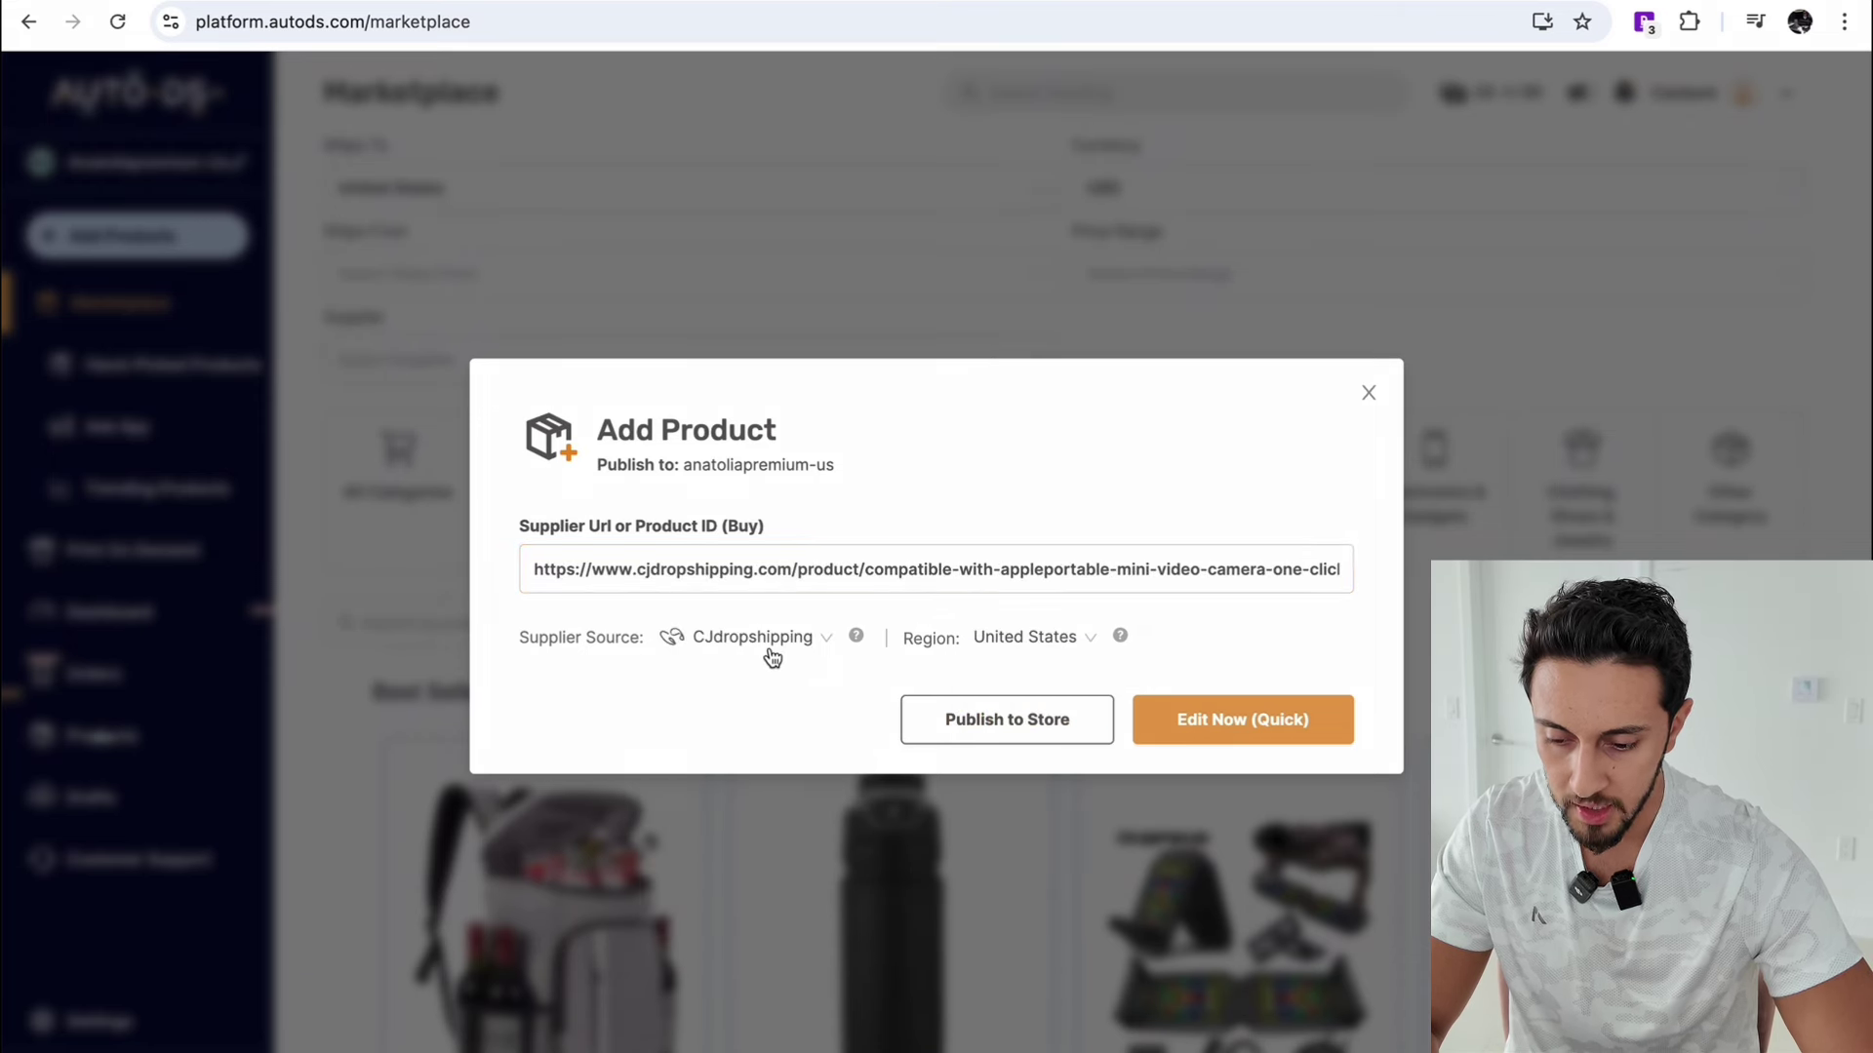
Step: Publish the mini video camera from CJdropshipping directly to the eBay store and close the import progress details
{"action": "left_click", "coordinate": [1049, 718]}
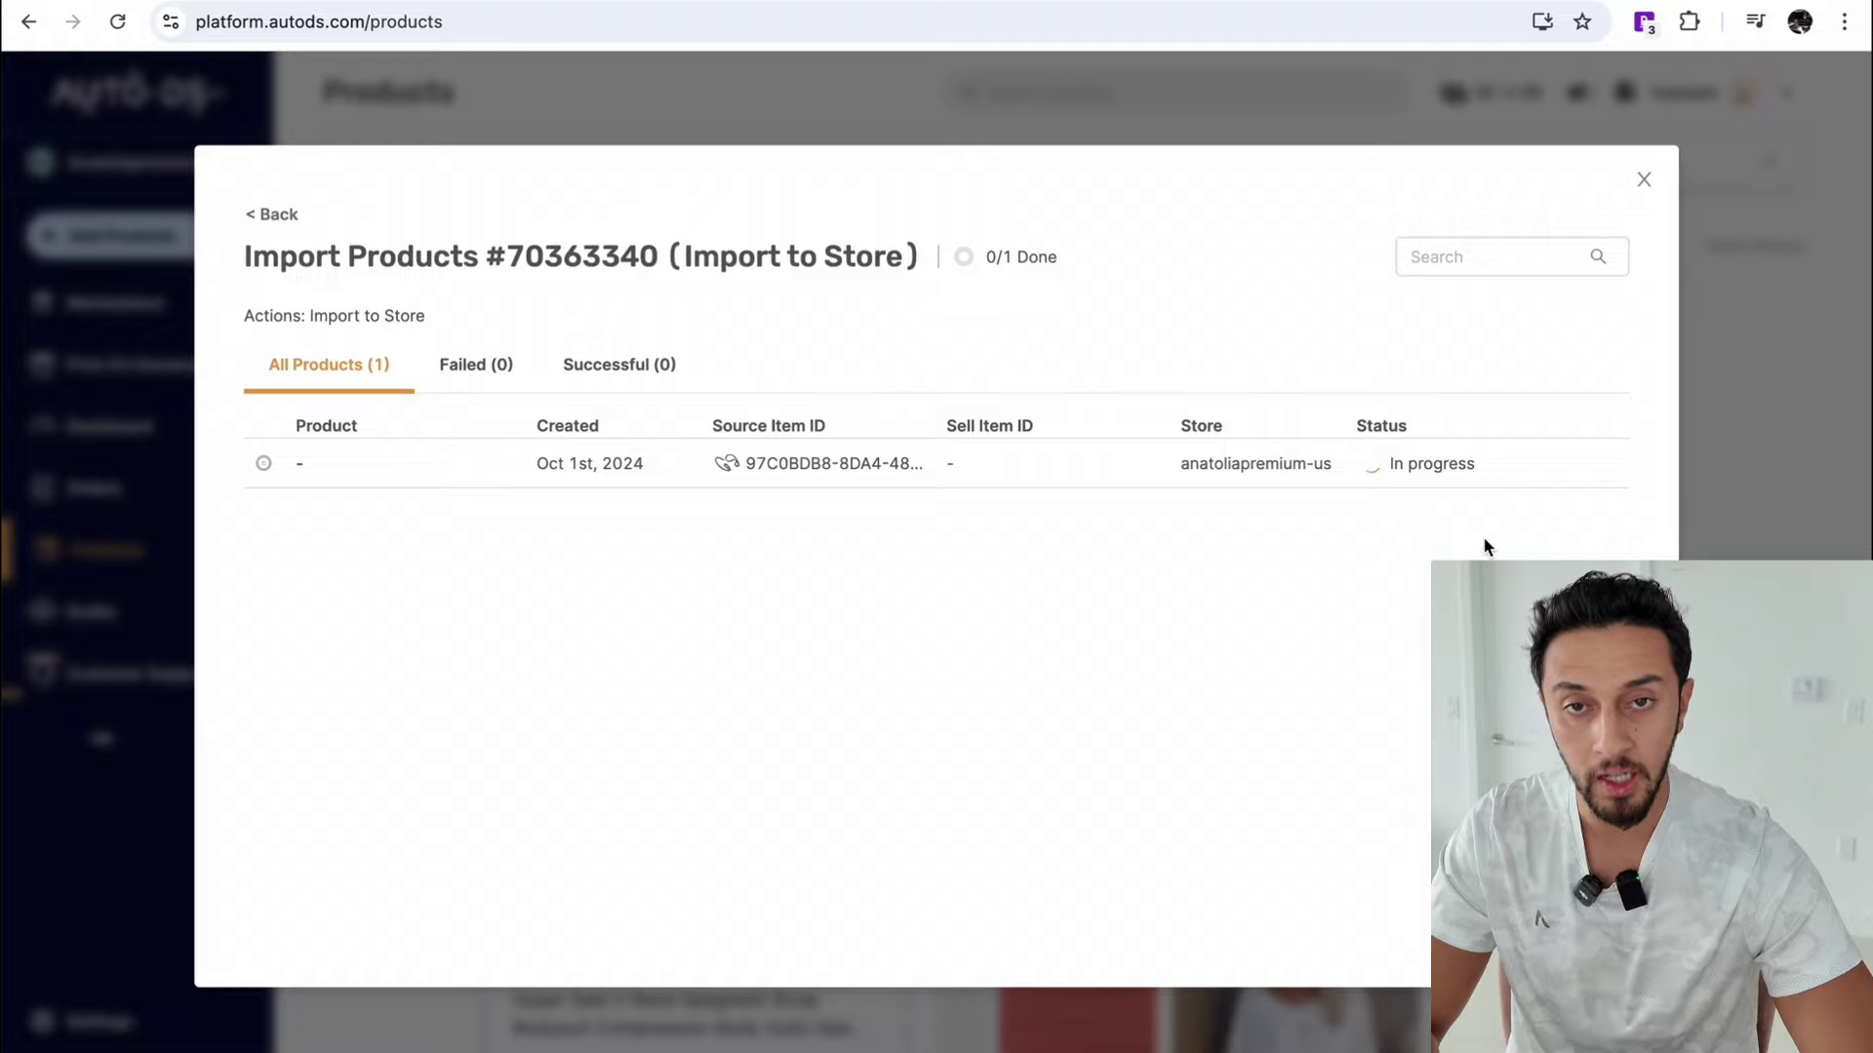
{"action": "left_click", "coordinate": [1644, 180]}
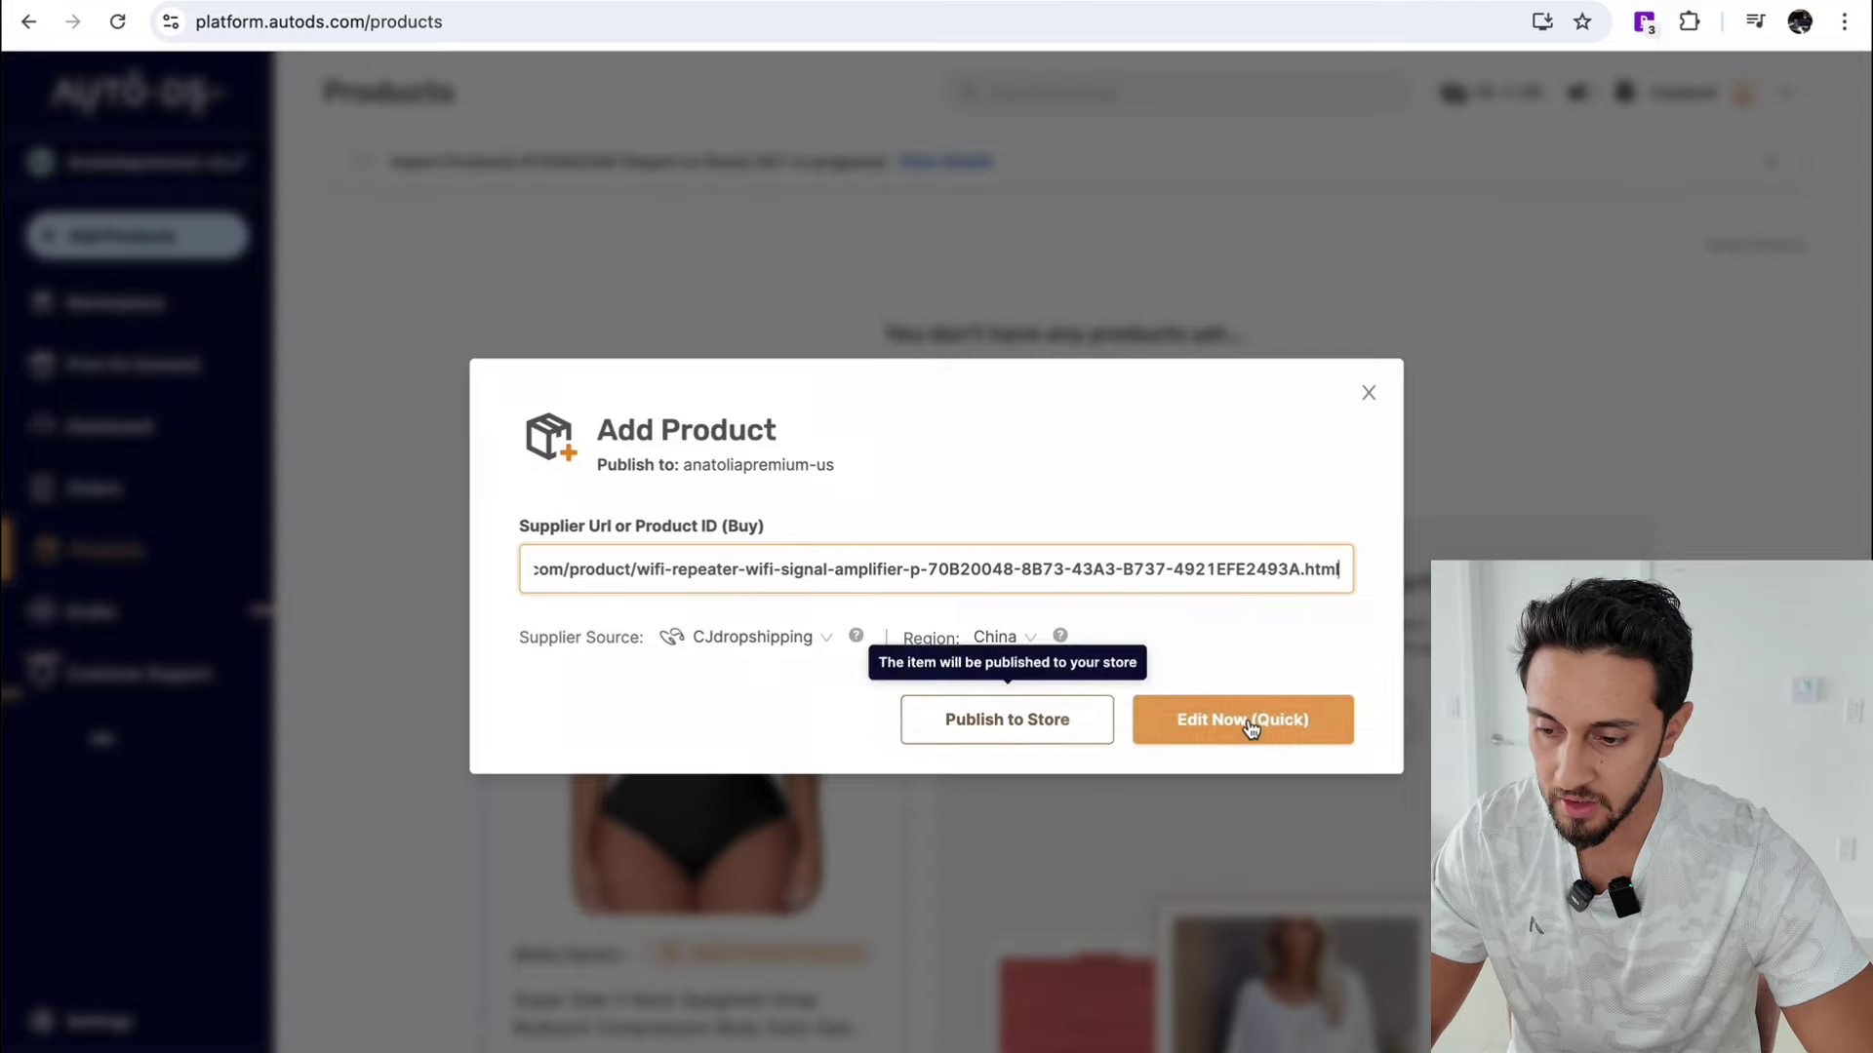
Step: Open the CJdropshipping wifi repeater for quick editing as a new draft and look through its product images
{"action": "left_click", "coordinate": [1244, 722]}
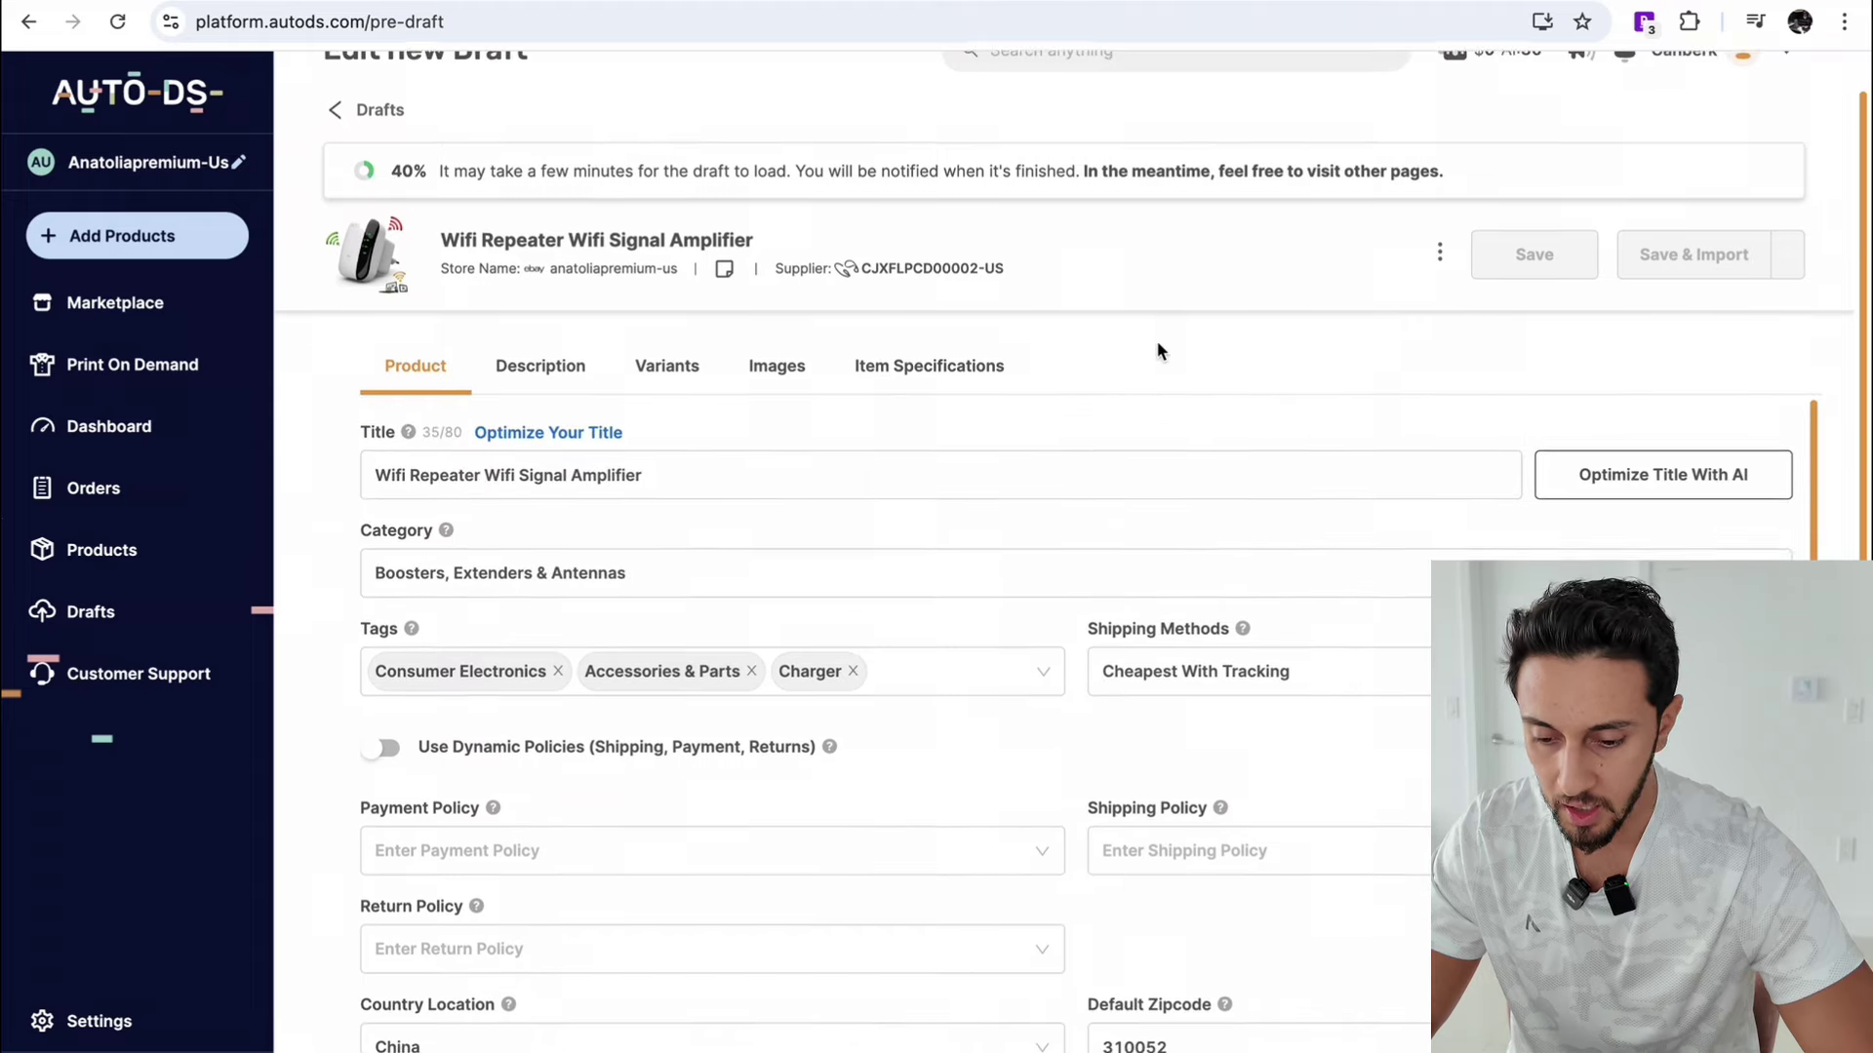
{"action": "left_click", "coordinate": [776, 364]}
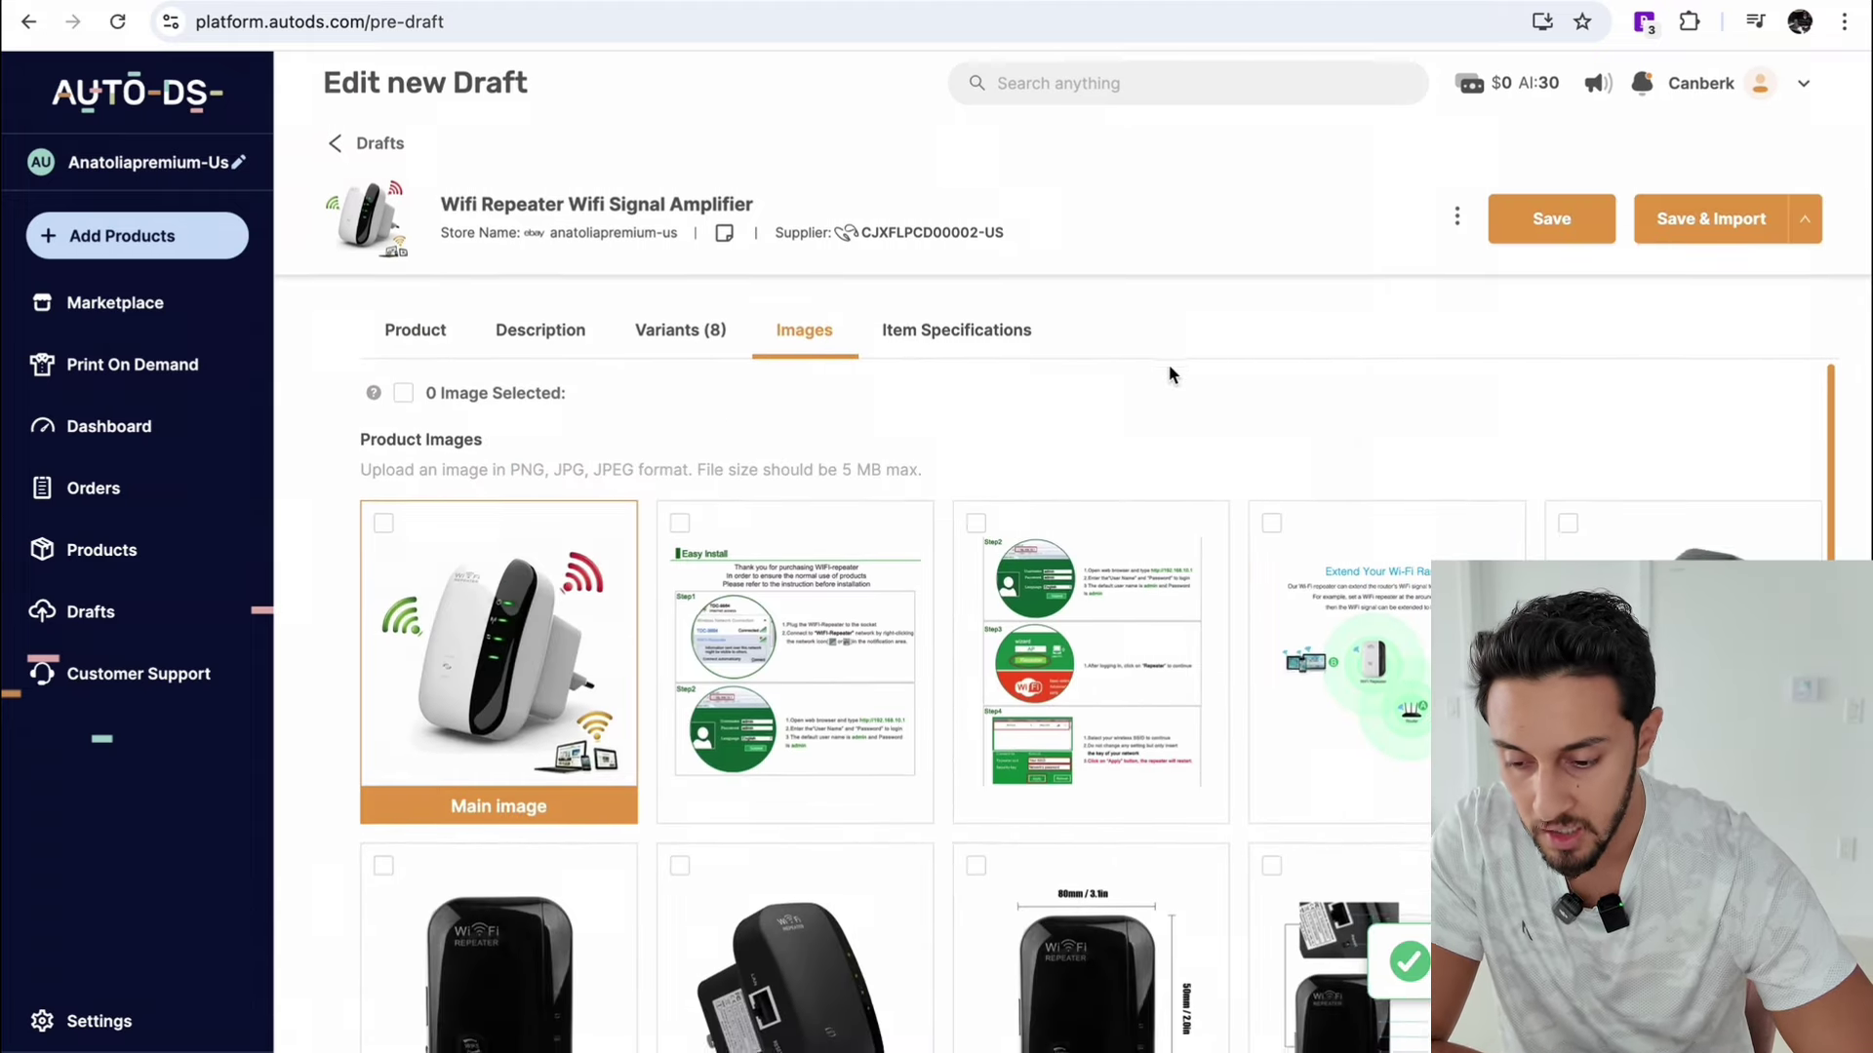
{"action": "scroll", "coordinate": [1337, 421], "scroll_direction": "down", "scroll_amount": 2}
{"action": "scroll", "coordinate": [1310, 442], "scroll_direction": "up", "scroll_amount": 2}
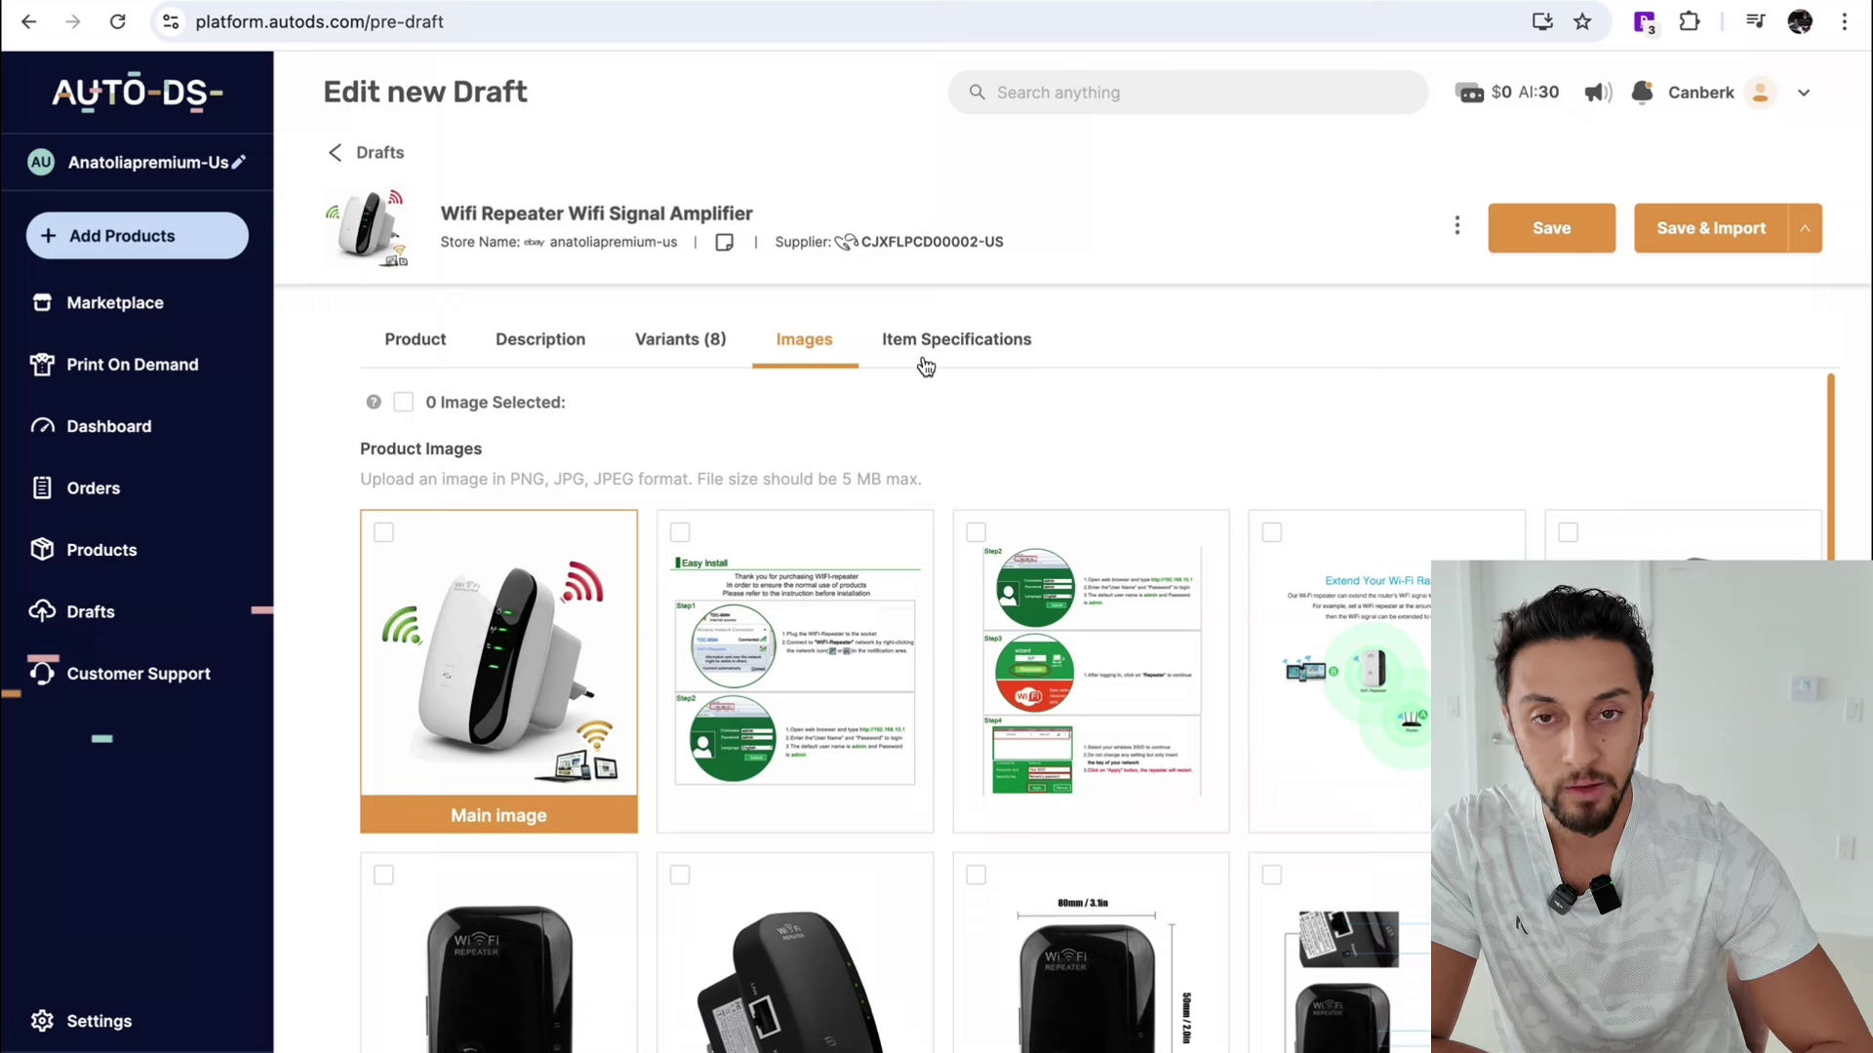
{"action": "scroll", "coordinate": [1136, 496], "scroll_direction": "down", "scroll_amount": 3}
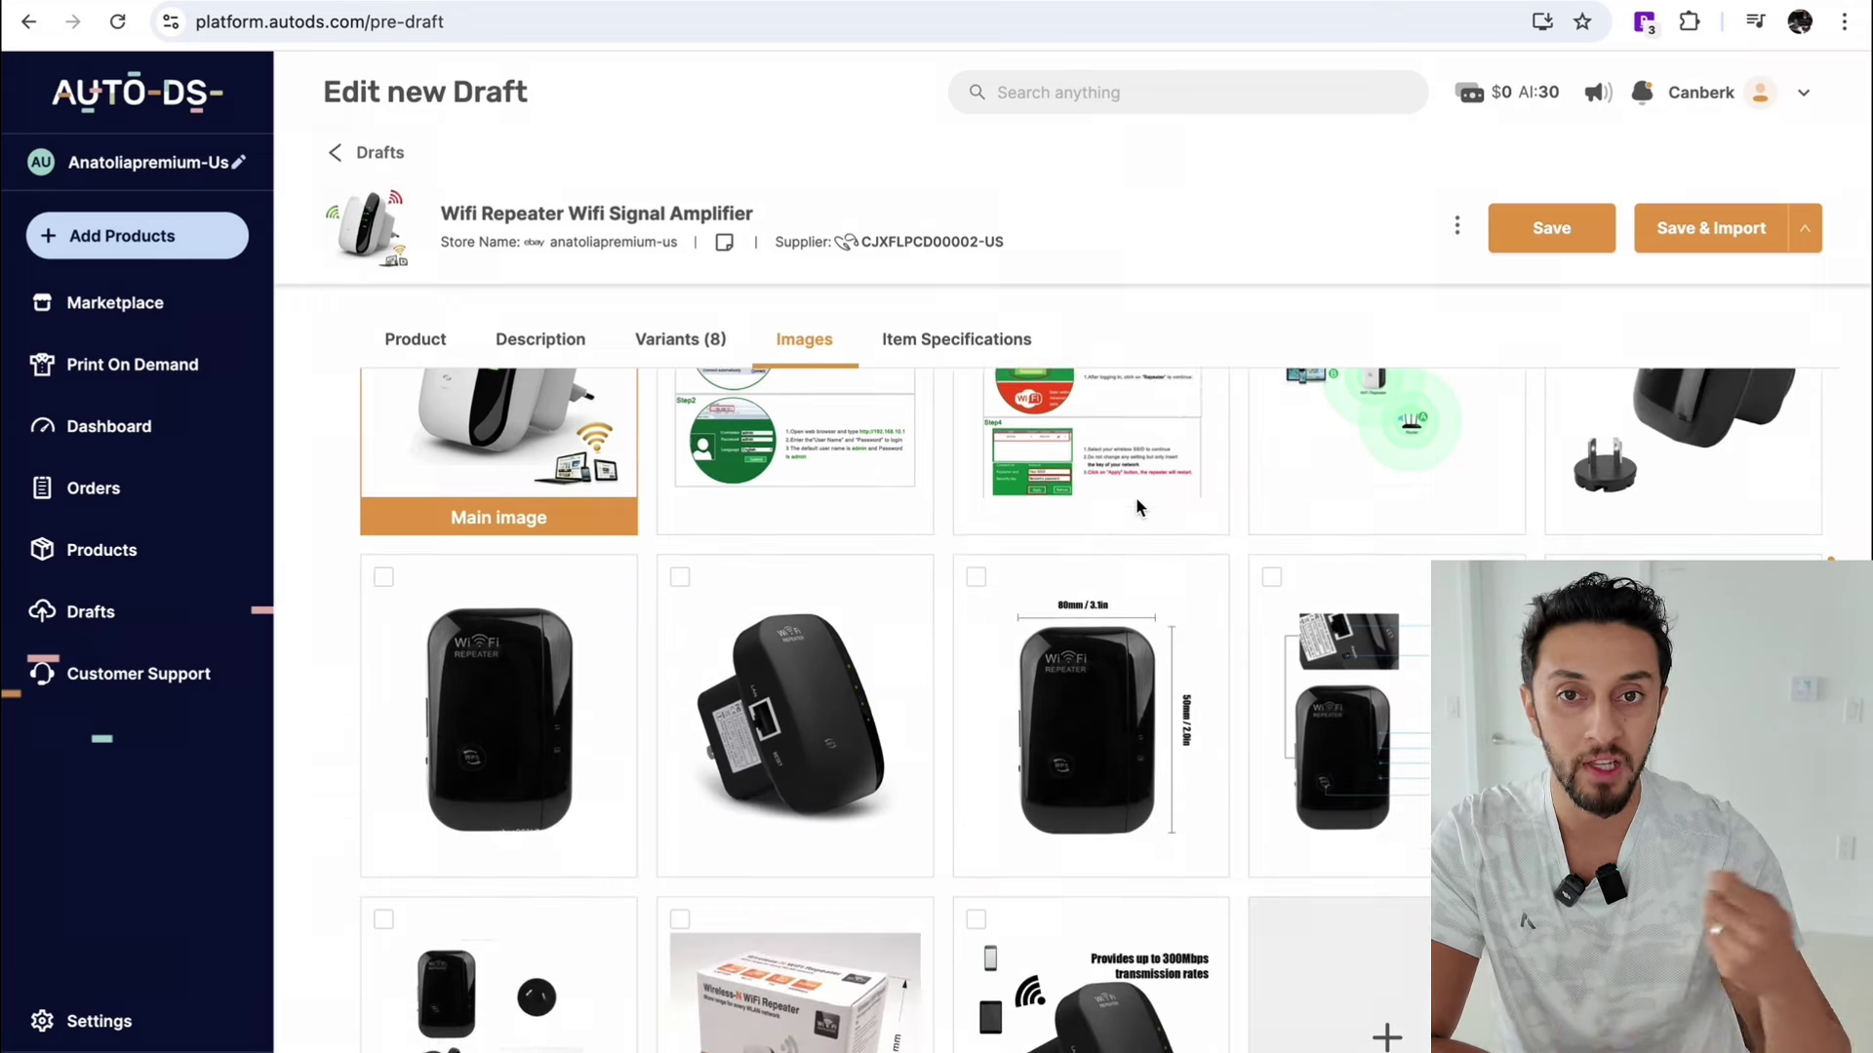
{"action": "scroll", "coordinate": [1346, 605], "scroll_direction": "down", "scroll_amount": 2}
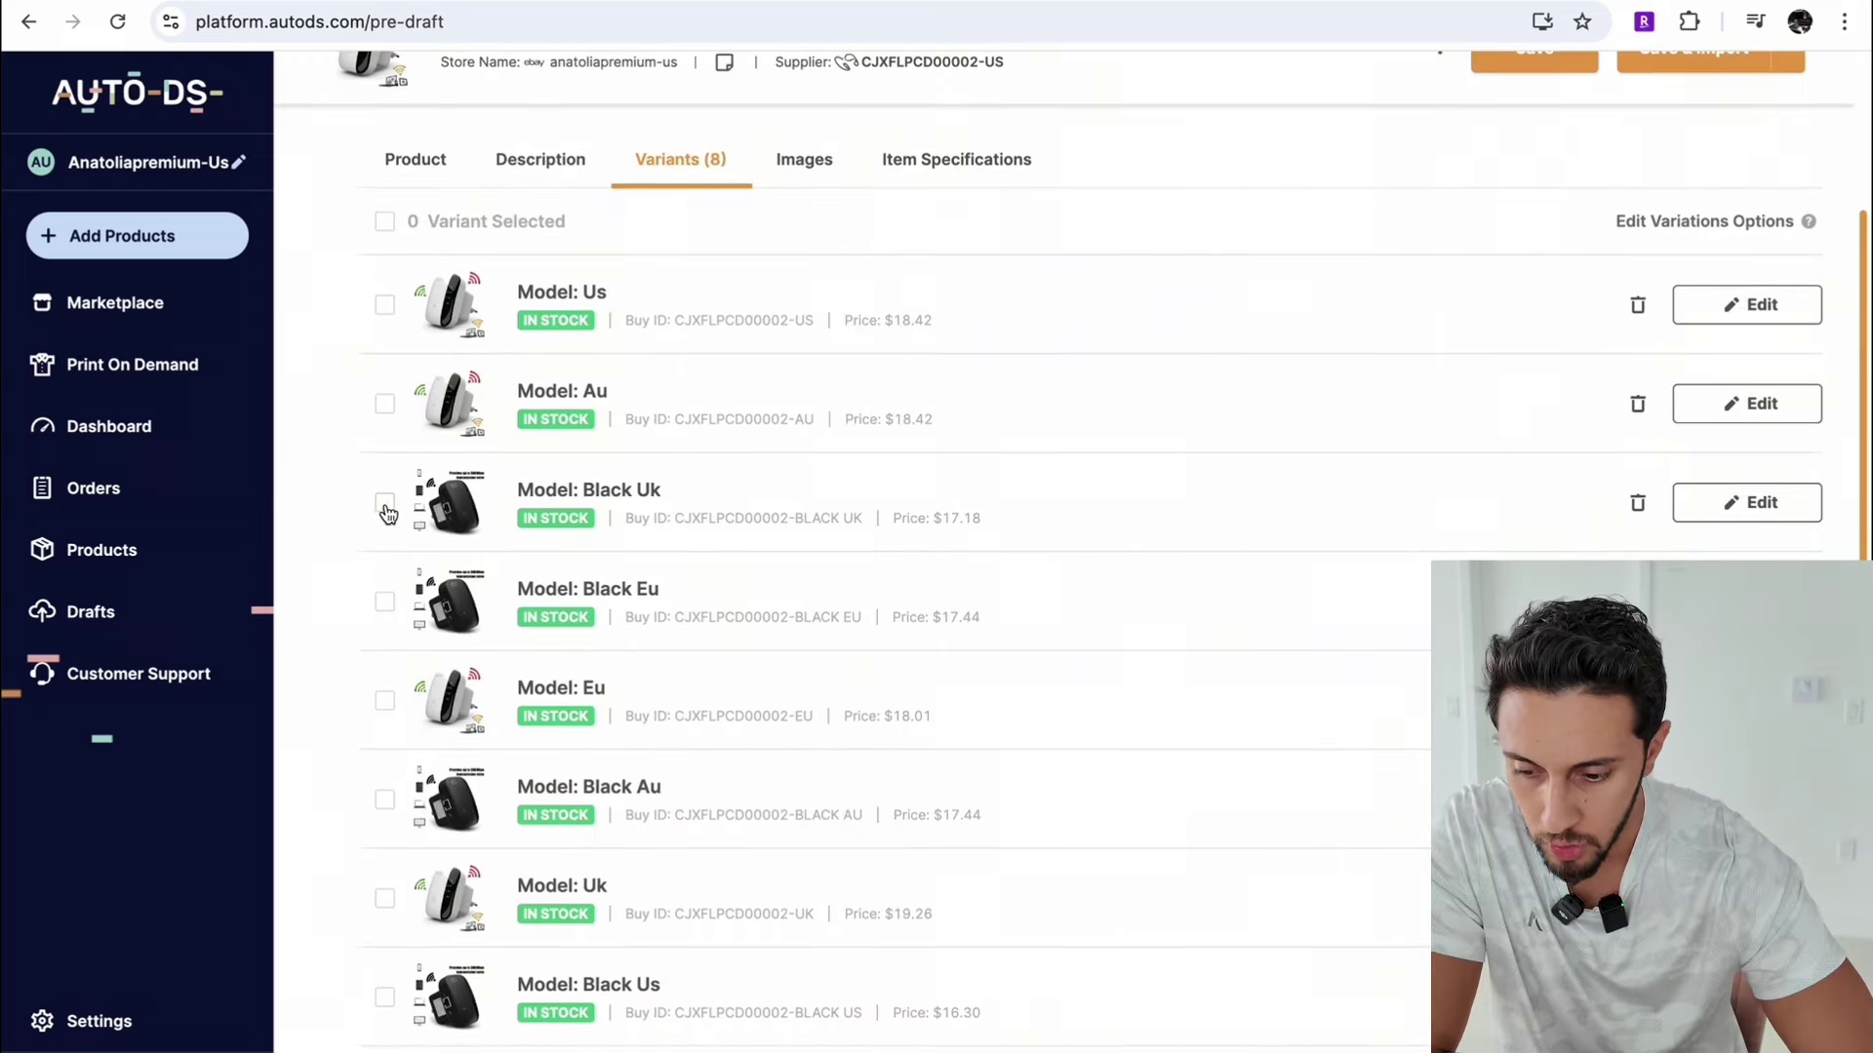
Step: Delete the six non-US variants of the wifi repeater: Au, Black Uk, Black Eu, Eu, Black Au and Uk
{"action": "left_click", "coordinate": [385, 502]}
{"action": "left_click", "coordinate": [384, 601]}
{"action": "left_click", "coordinate": [384, 700]}
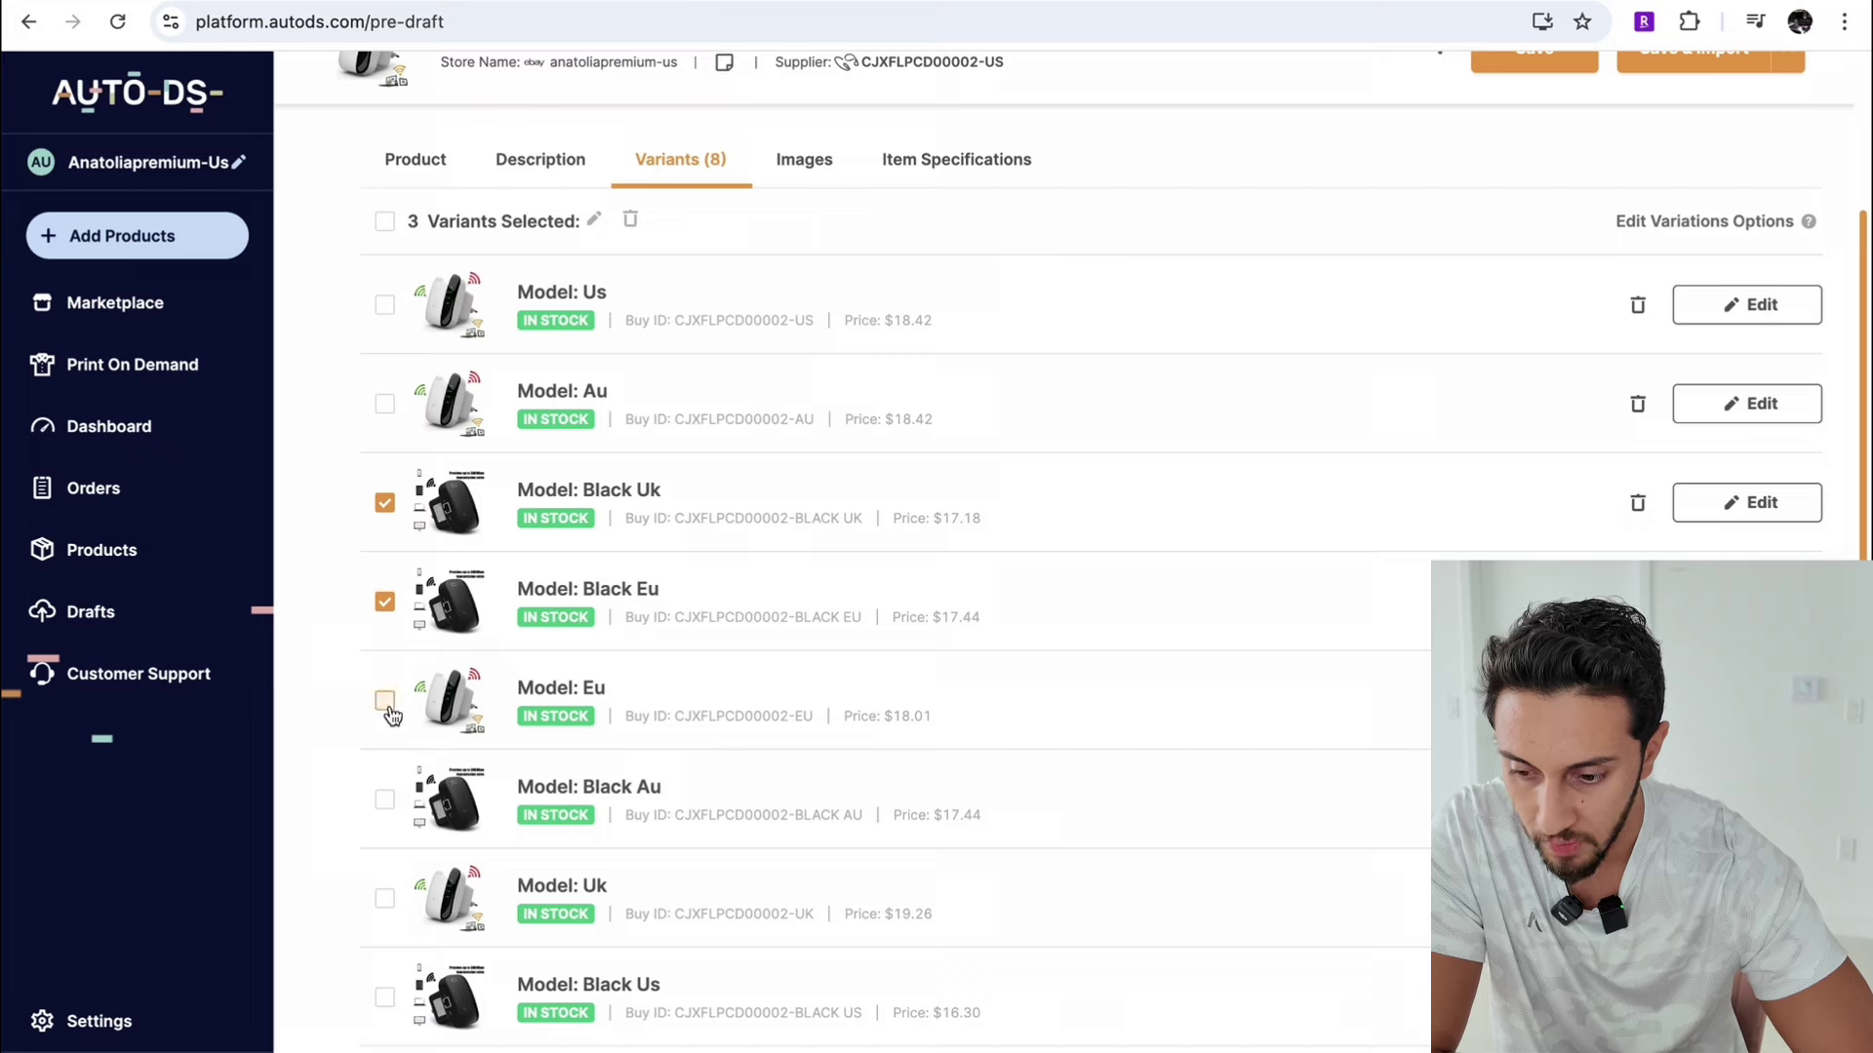
{"action": "left_click", "coordinate": [385, 798]}
{"action": "left_click", "coordinate": [384, 897]}
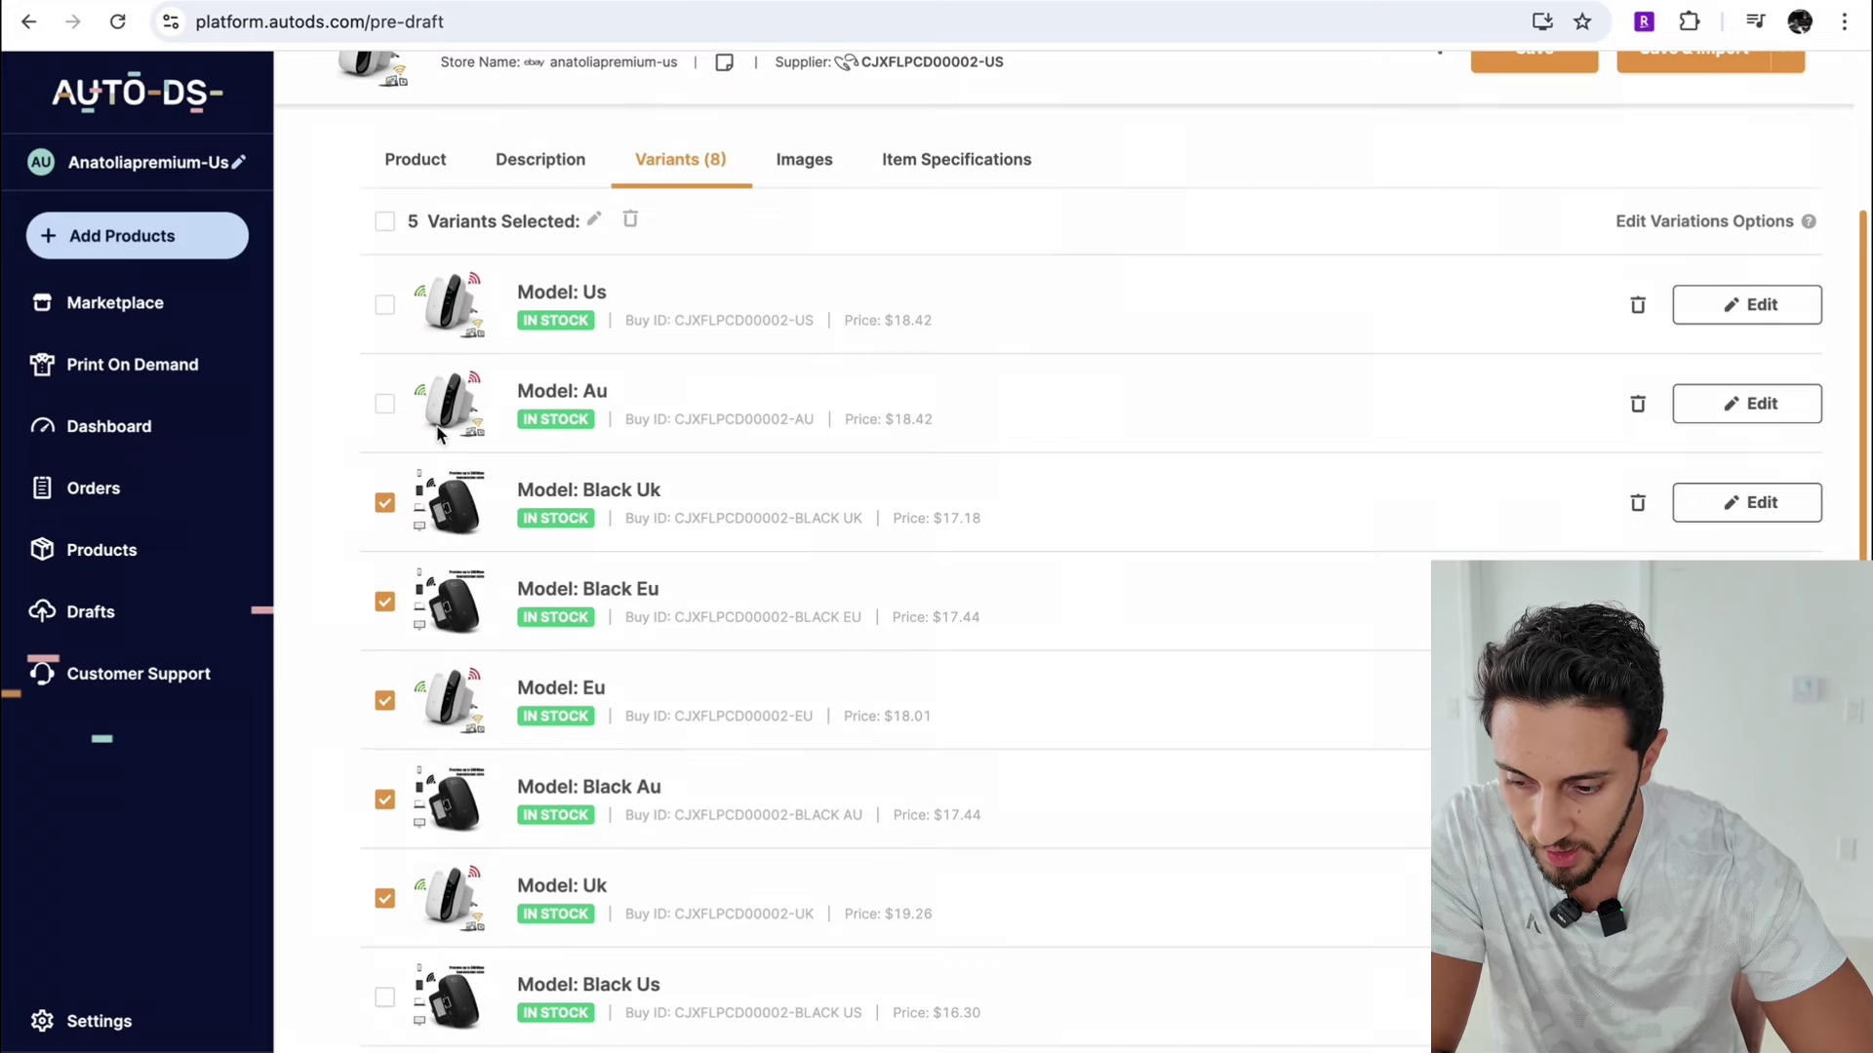
{"action": "left_click", "coordinate": [413, 400]}
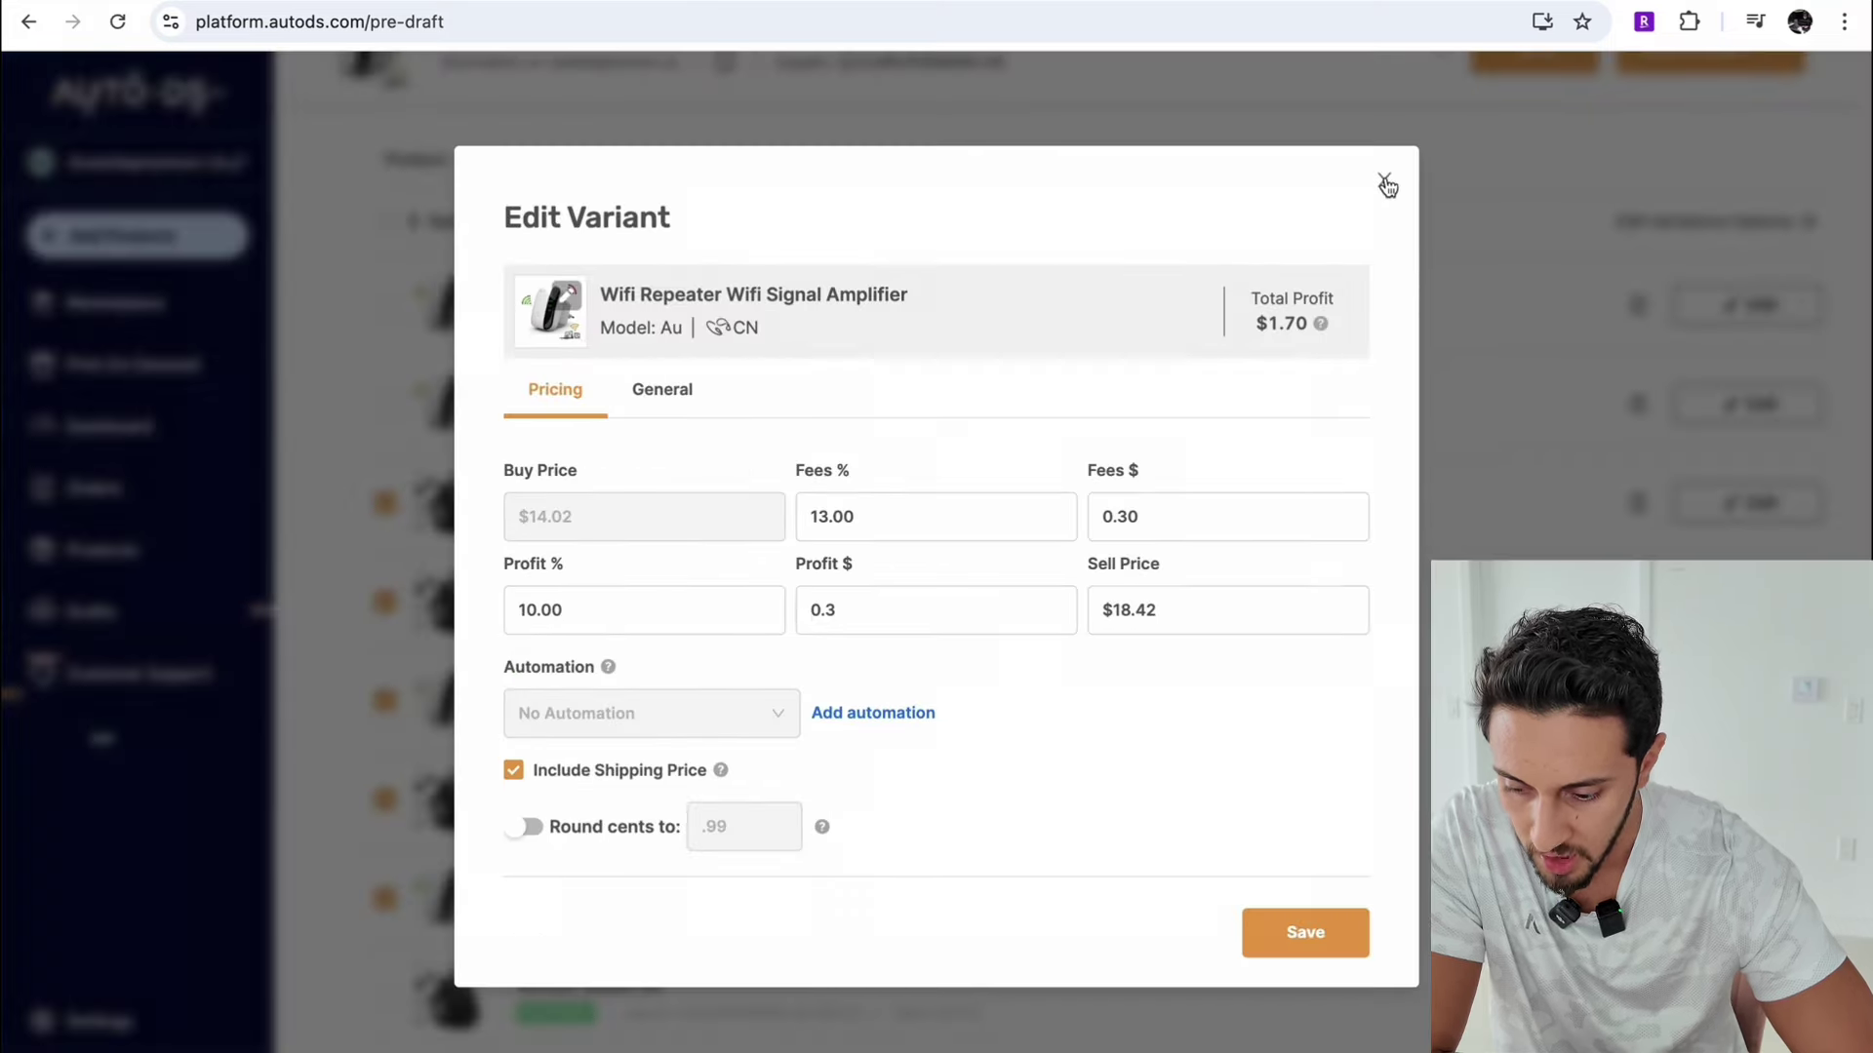
{"action": "left_click", "coordinate": [1384, 184]}
{"action": "left_click", "coordinate": [386, 404]}
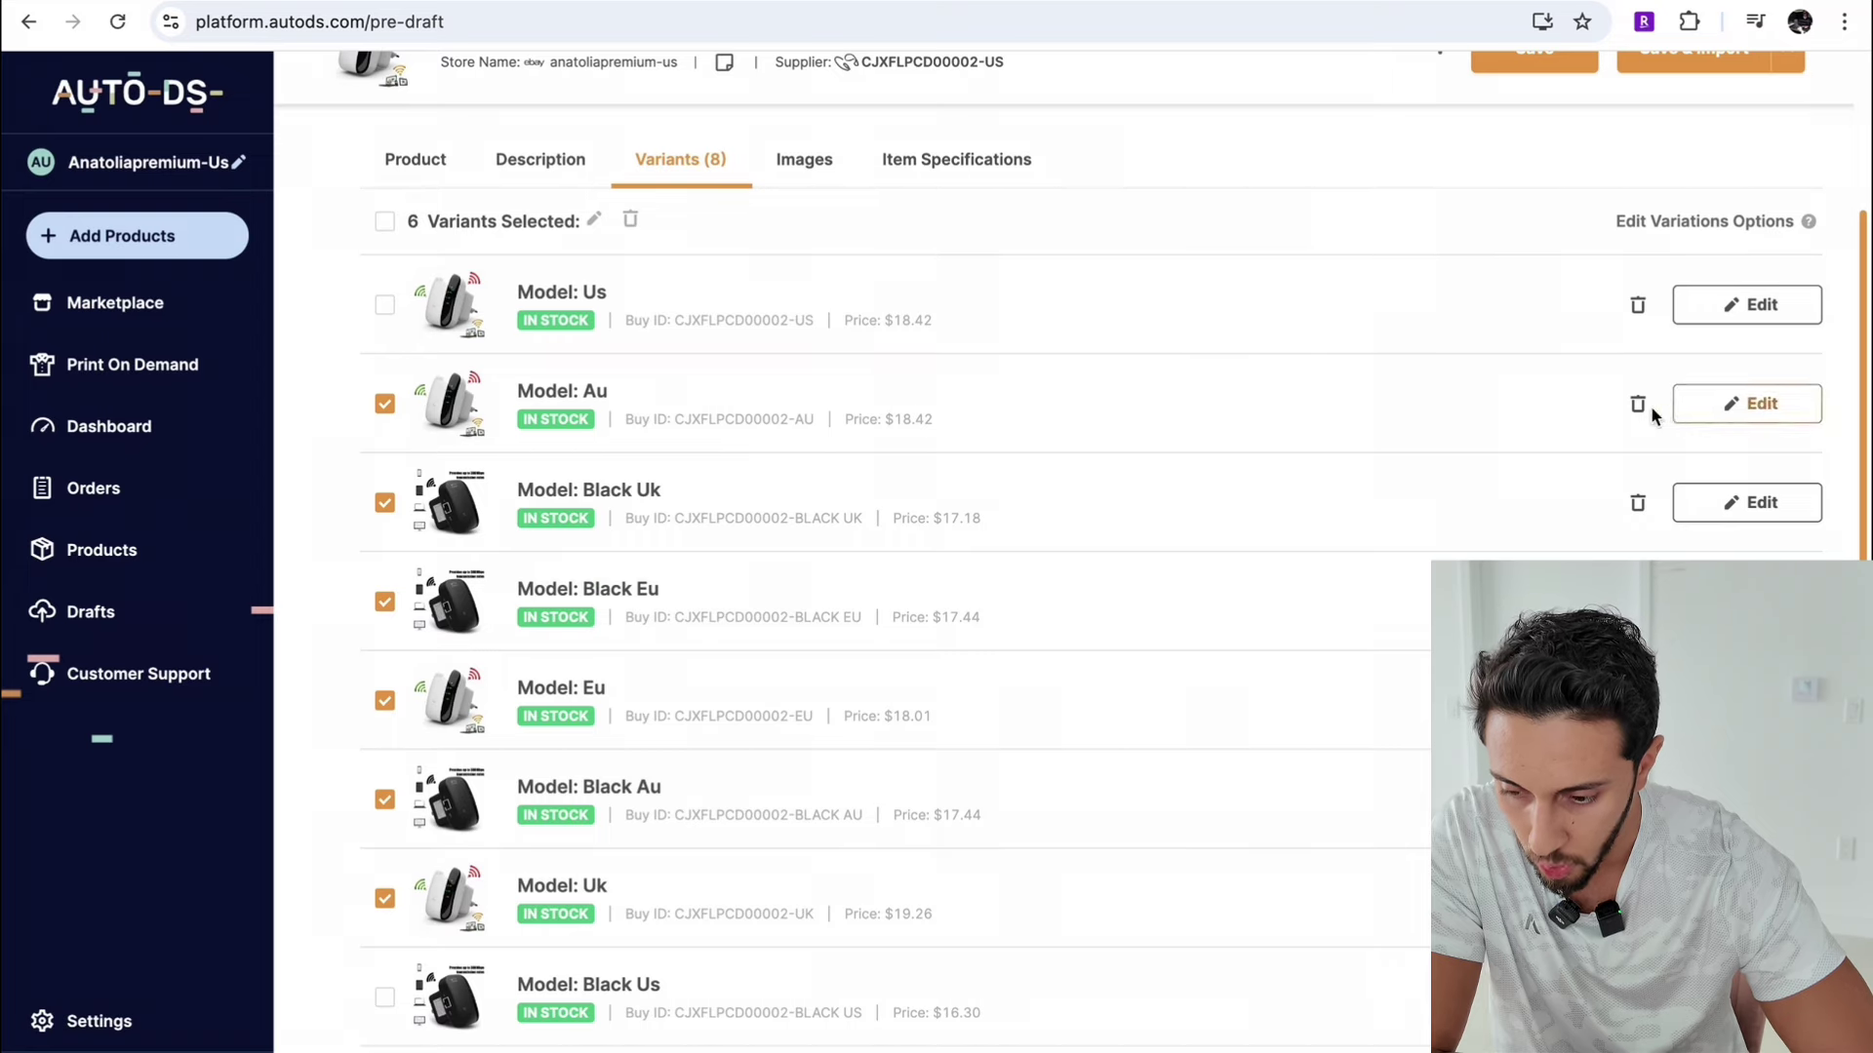
{"action": "scroll", "coordinate": [1279, 466], "scroll_direction": "up", "scroll_amount": 1}
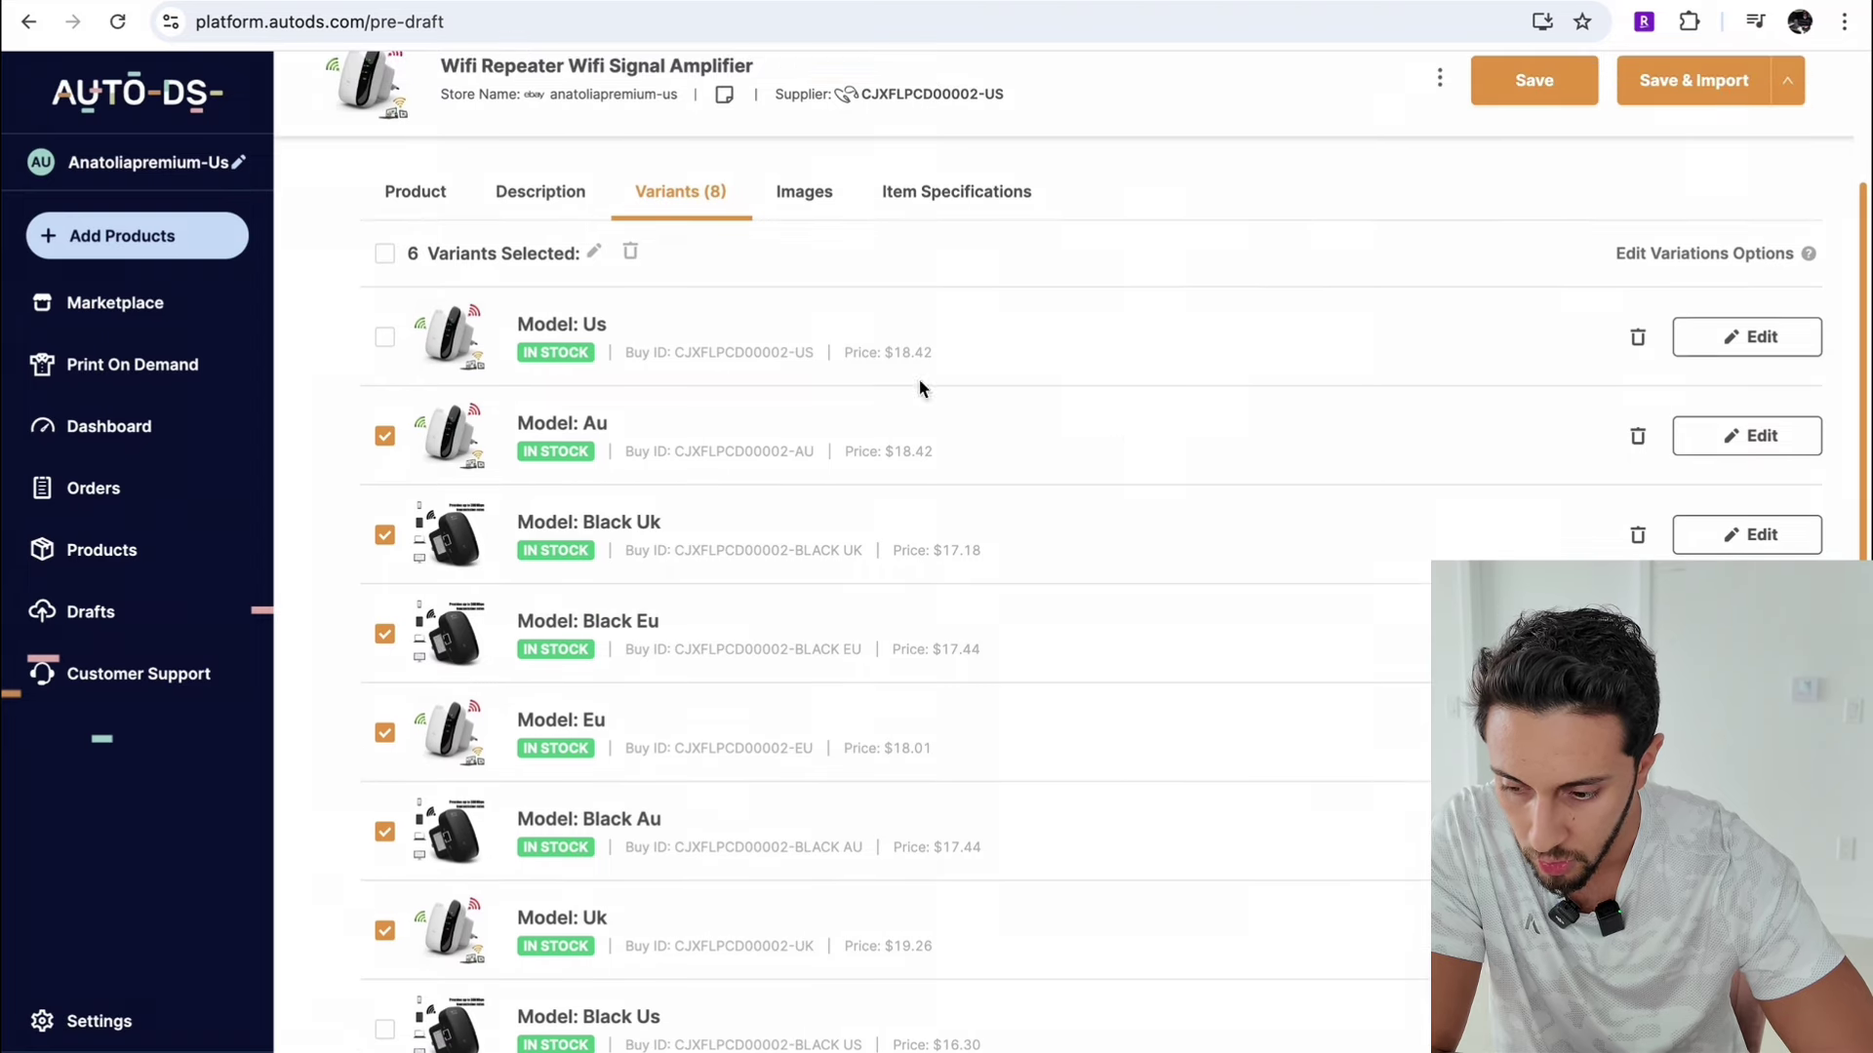
{"action": "left_click", "coordinate": [630, 251]}
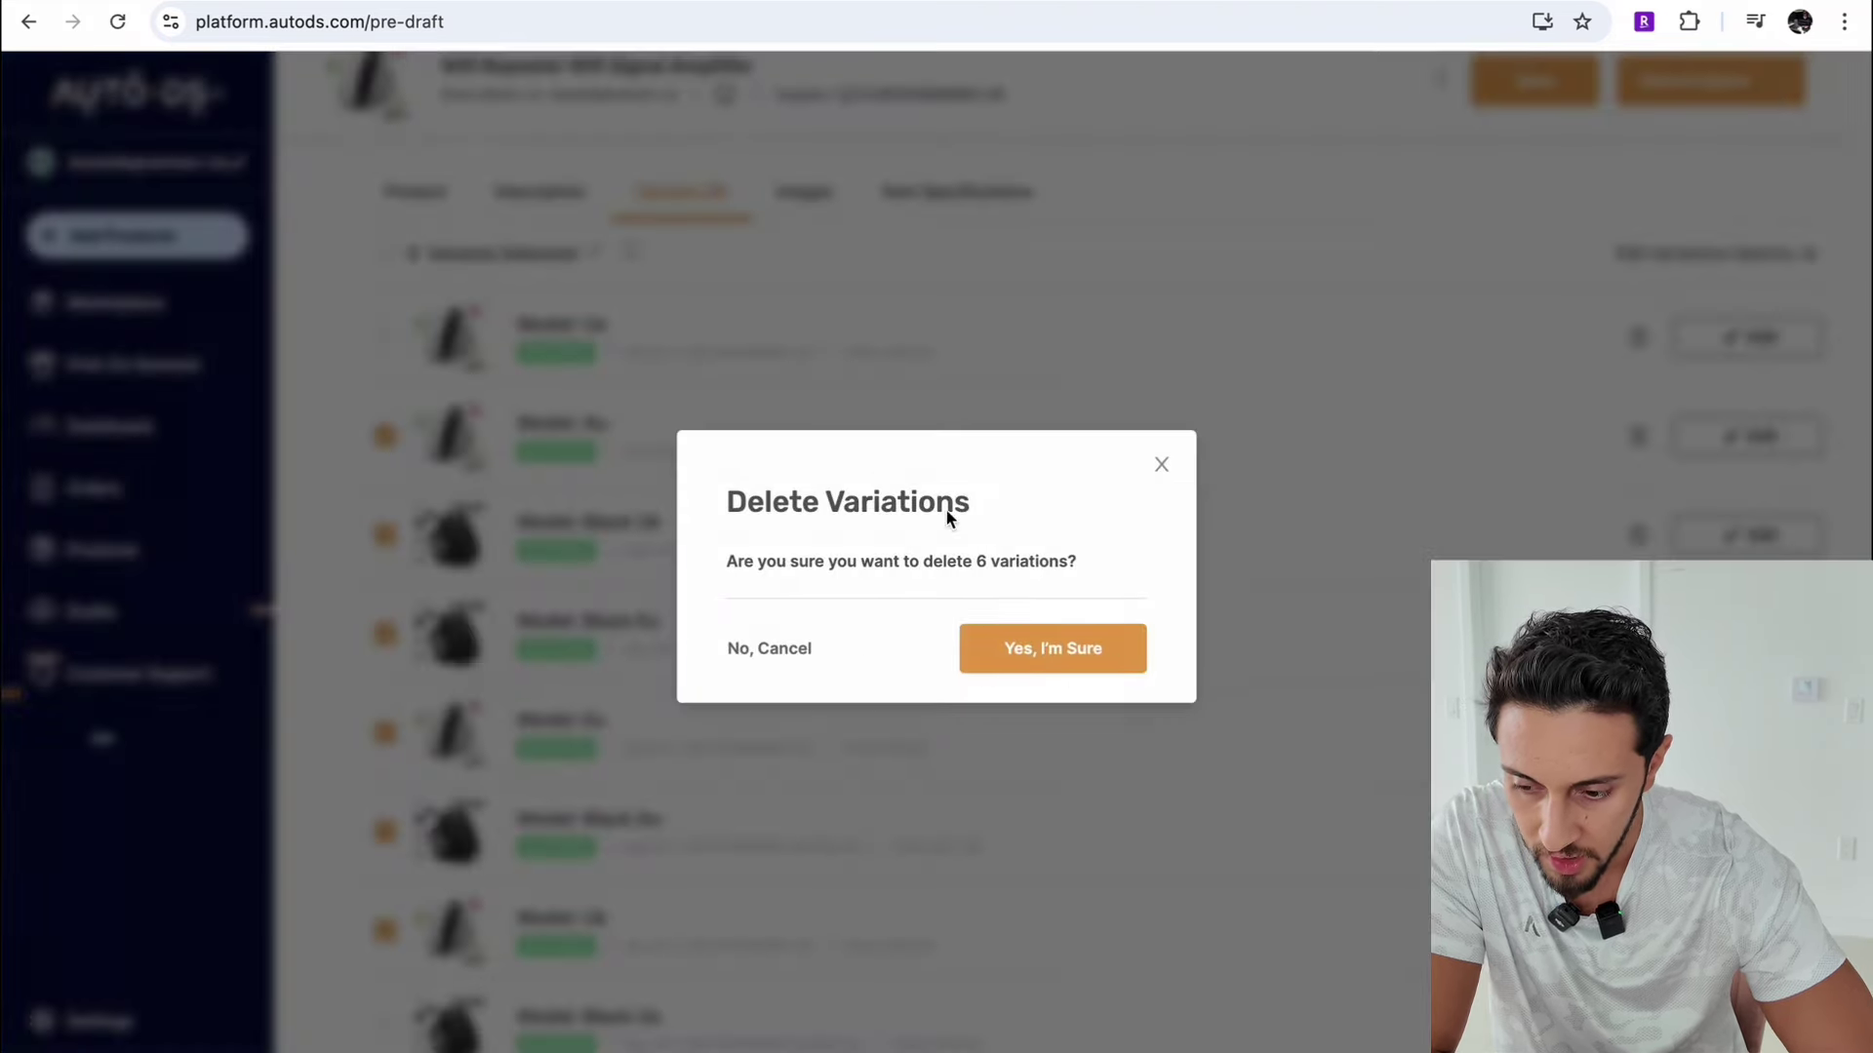
{"action": "left_click", "coordinate": [1054, 650]}
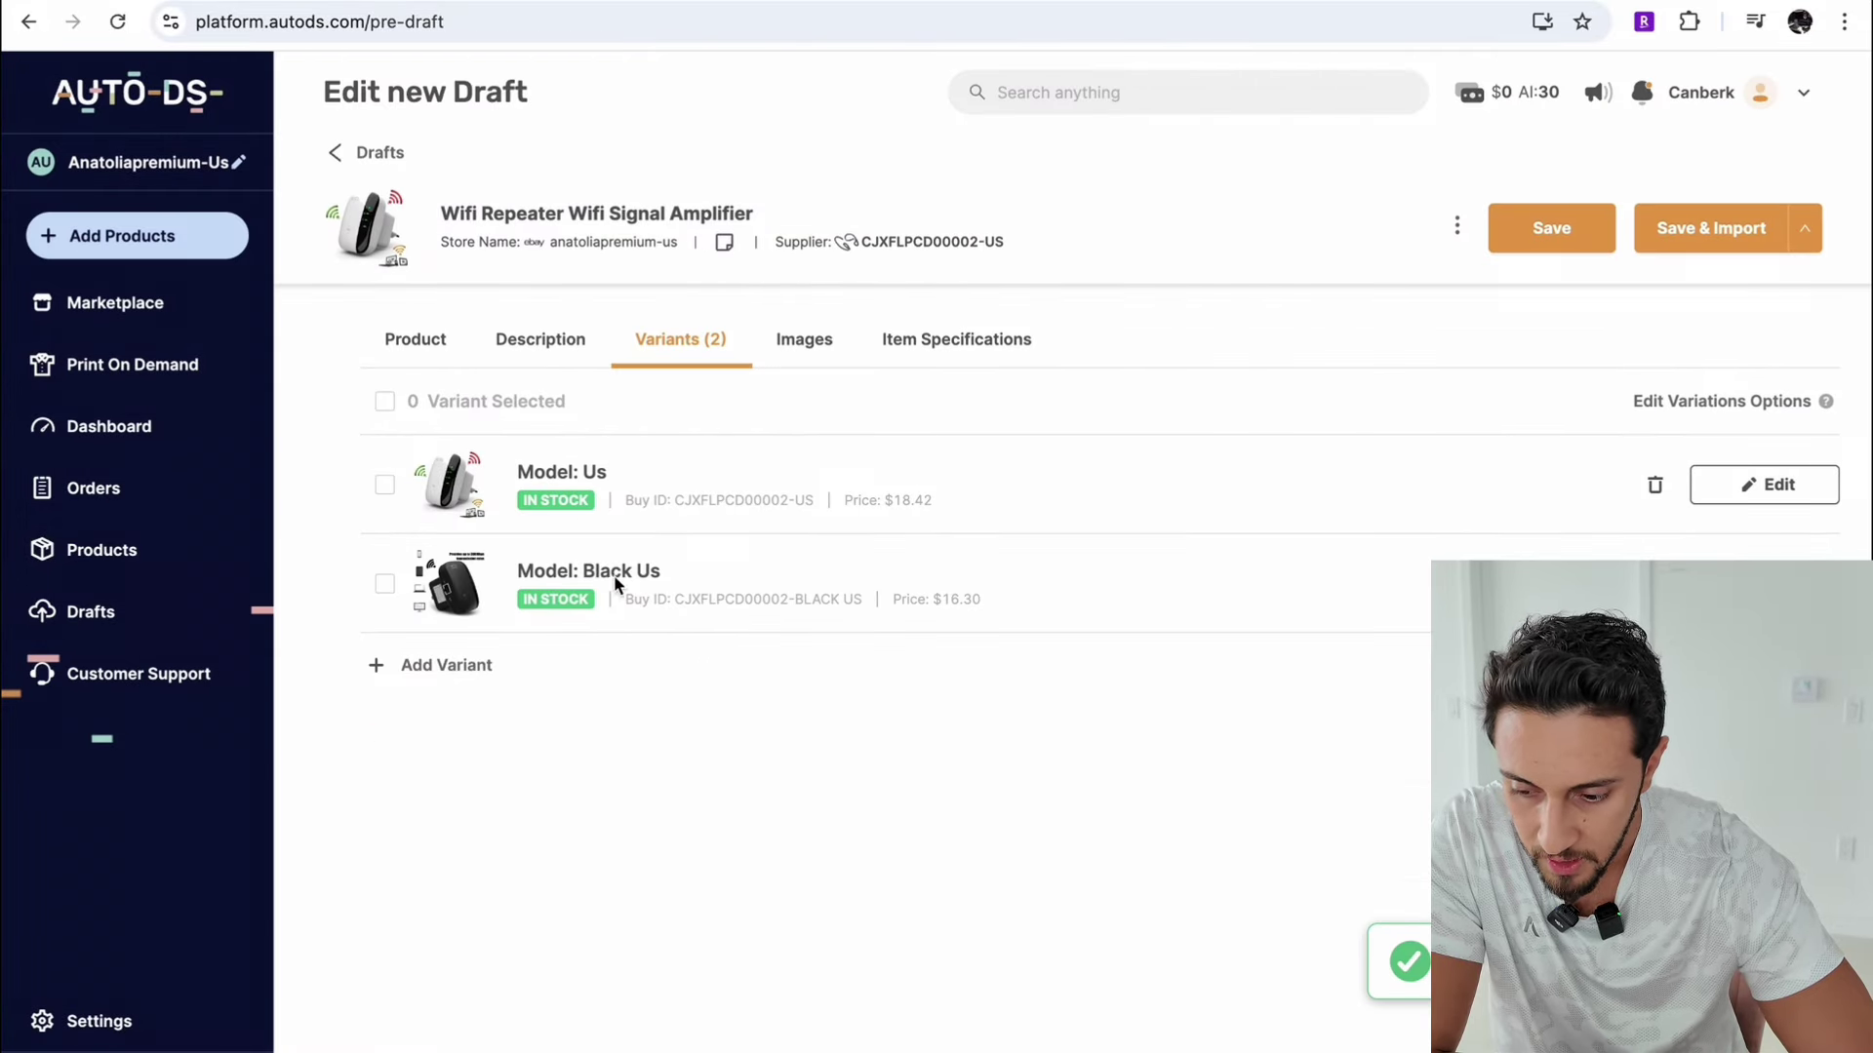
Step: Read through the wifi repeater's product description, including its overview list, notes and embedded images
{"action": "left_click", "coordinate": [548, 342]}
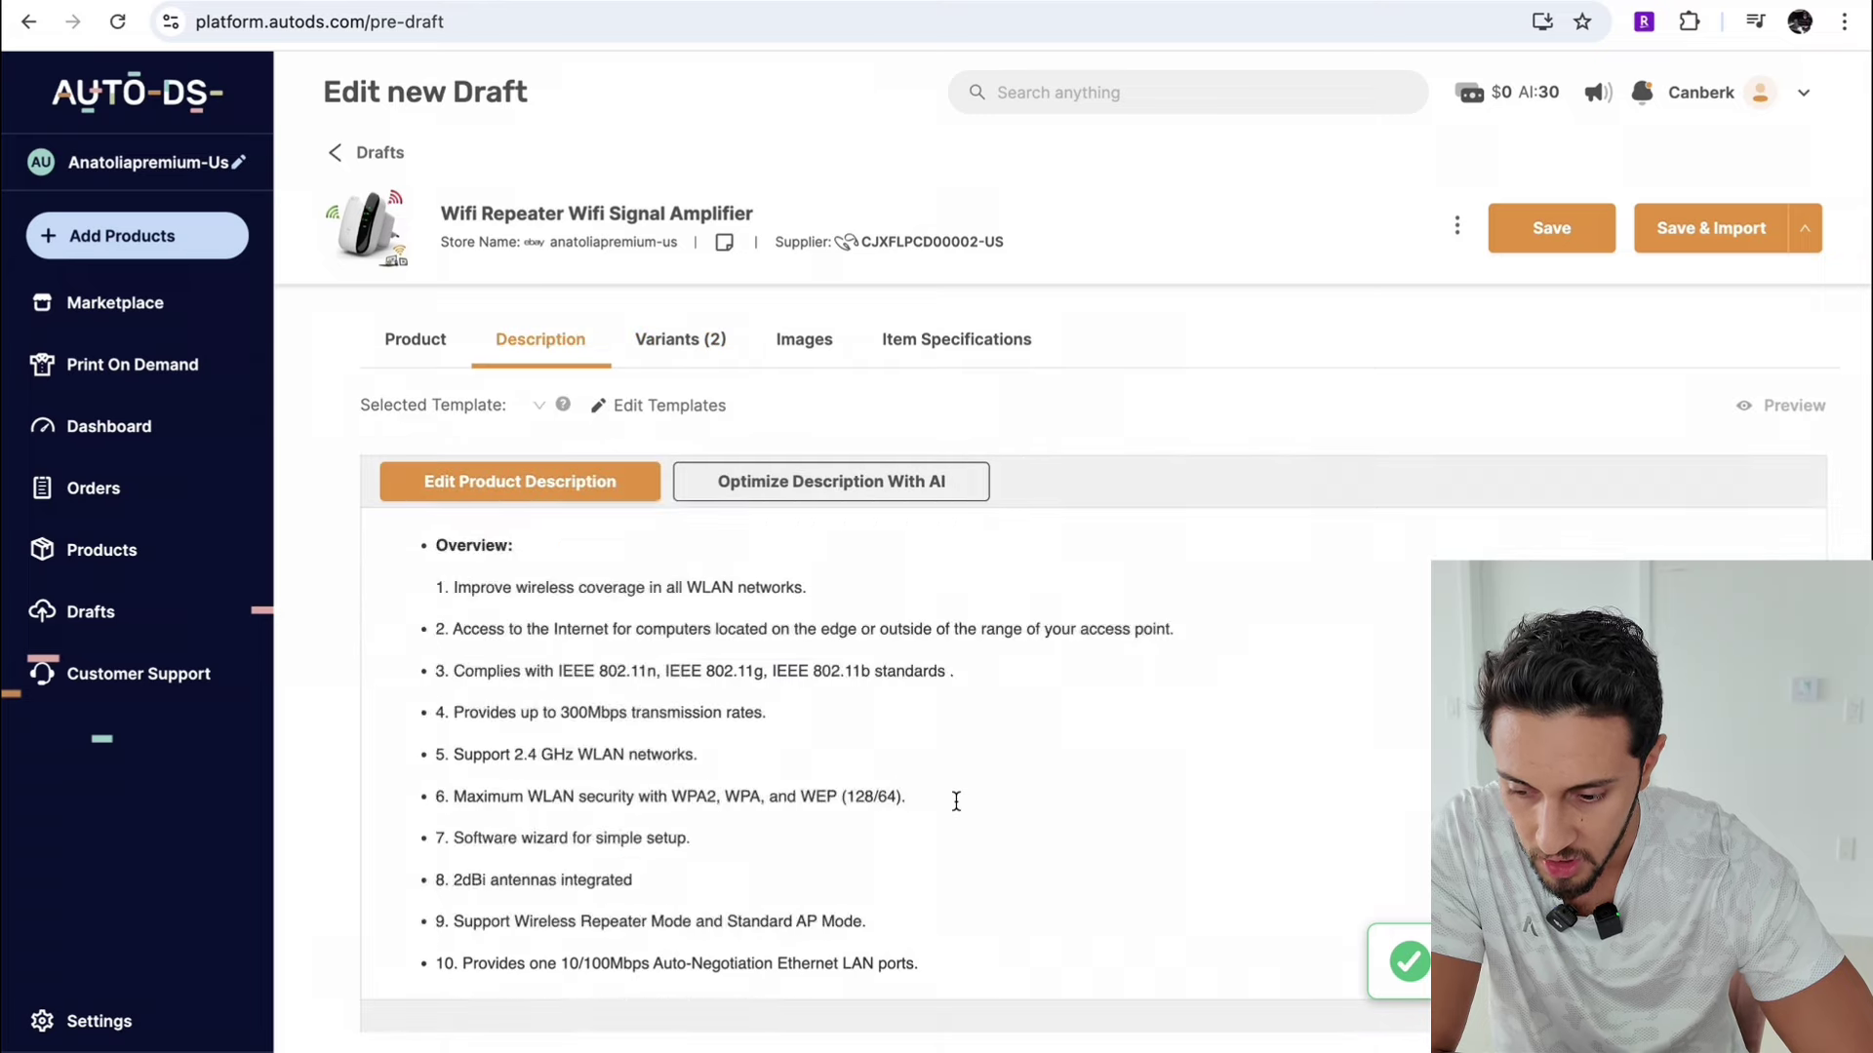
{"action": "scroll", "coordinate": [953, 798], "scroll_direction": "down", "scroll_amount": 2}
{"action": "scroll", "coordinate": [863, 823], "scroll_direction": "up", "scroll_amount": 2}
{"action": "scroll", "coordinate": [1070, 614], "scroll_direction": "down", "scroll_amount": 10}
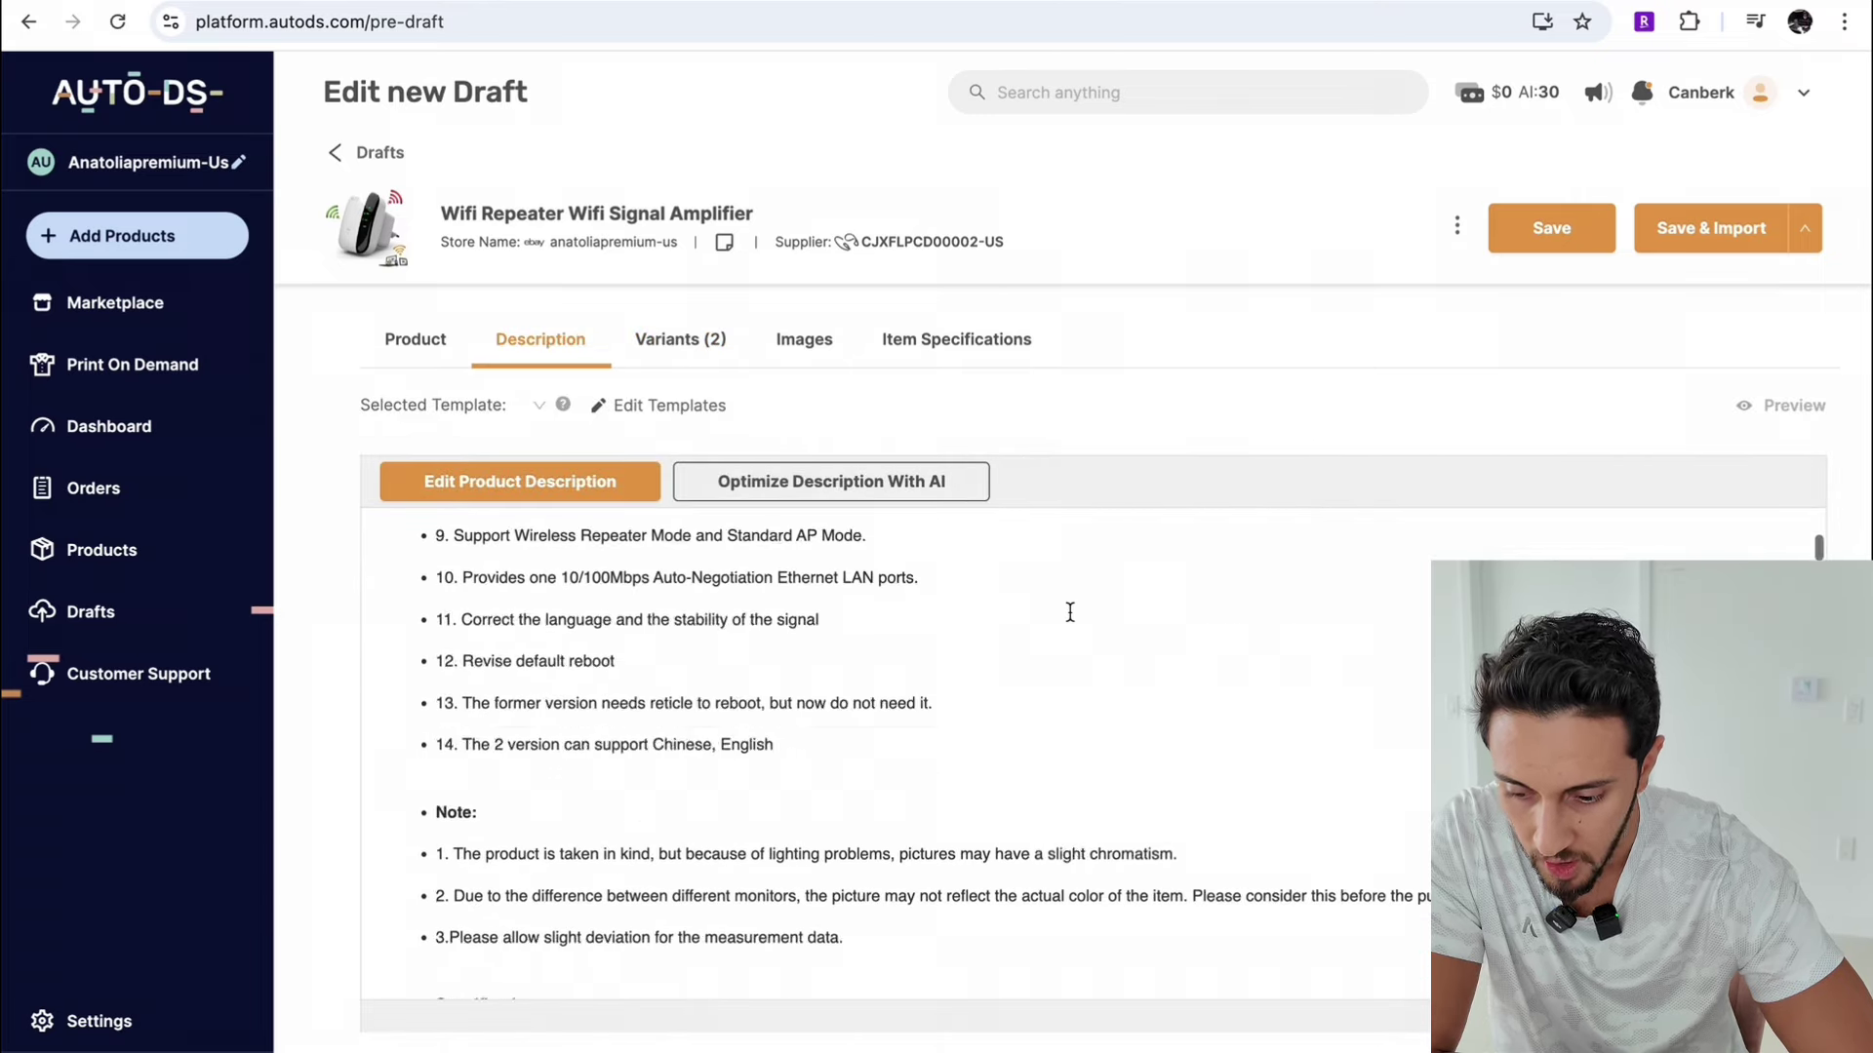
{"action": "scroll", "coordinate": [1069, 611], "scroll_direction": "down", "scroll_amount": 5}
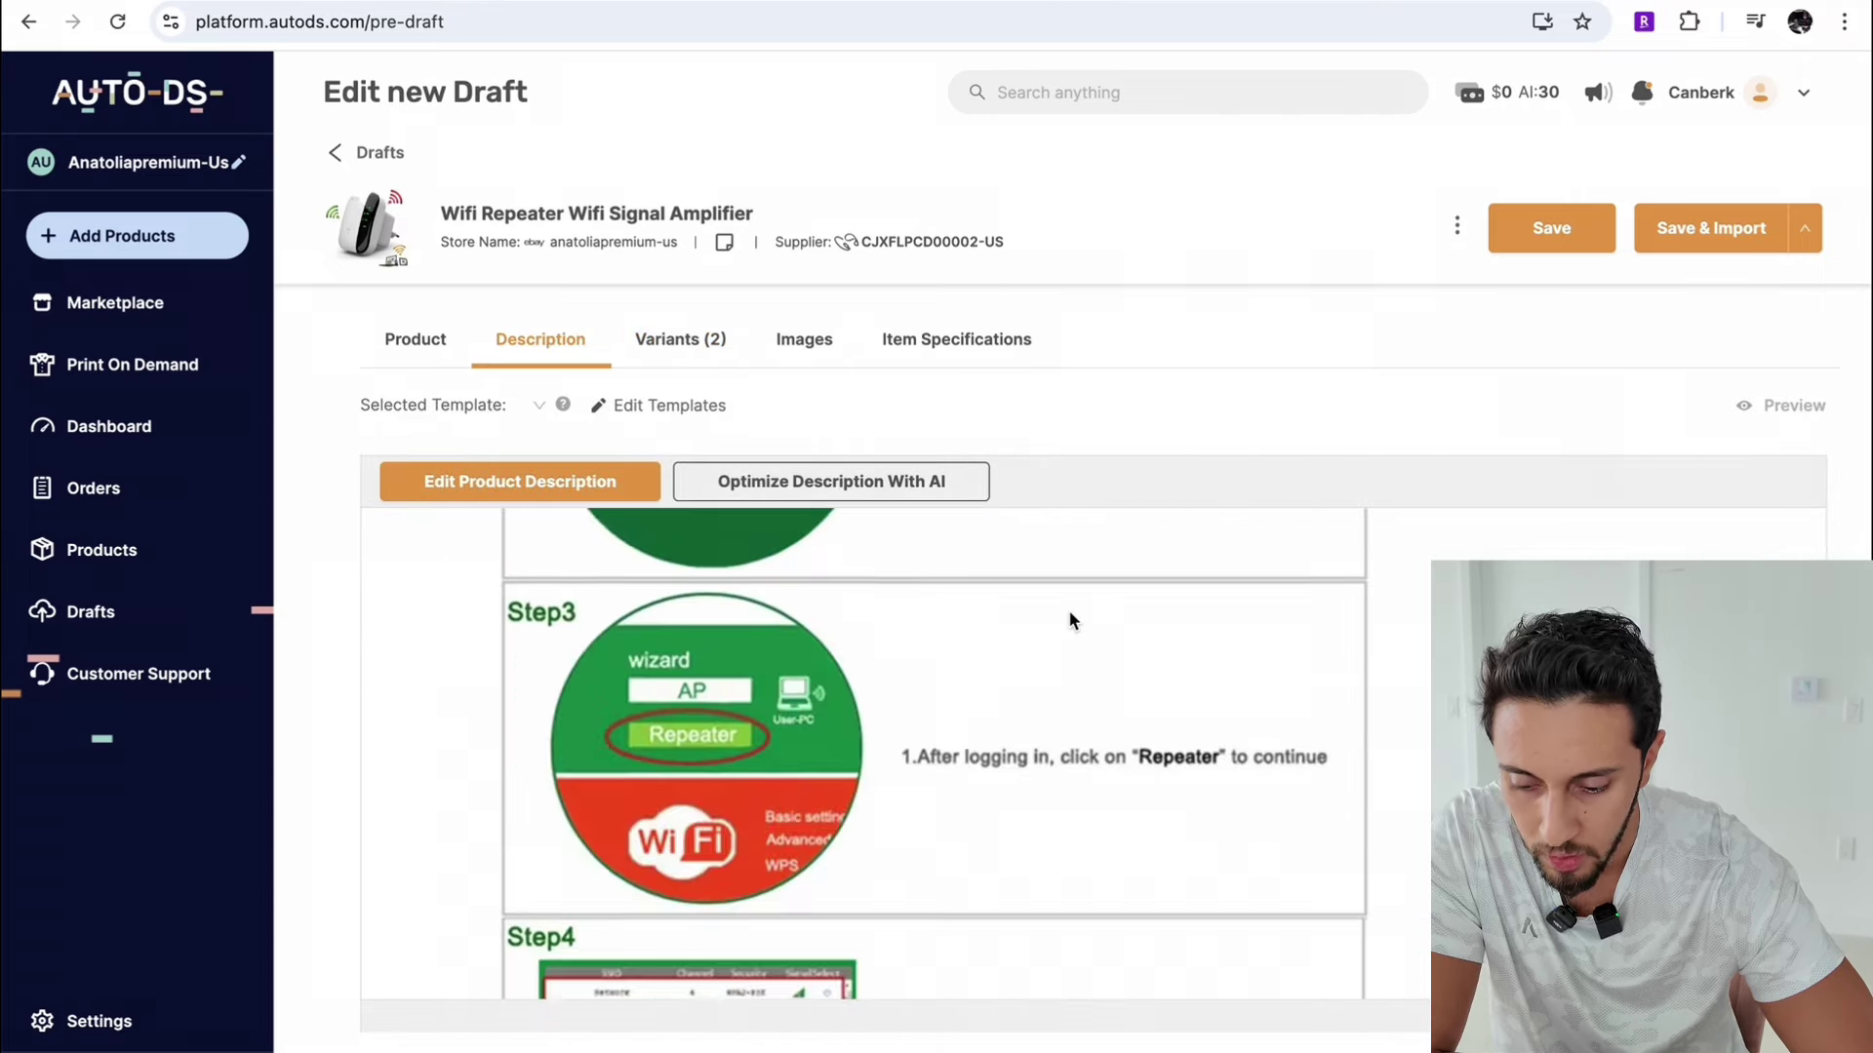
{"action": "scroll", "coordinate": [1068, 610], "scroll_direction": "up", "scroll_amount": 8}
{"action": "scroll", "coordinate": [1068, 611], "scroll_direction": "up", "scroll_amount": 2}
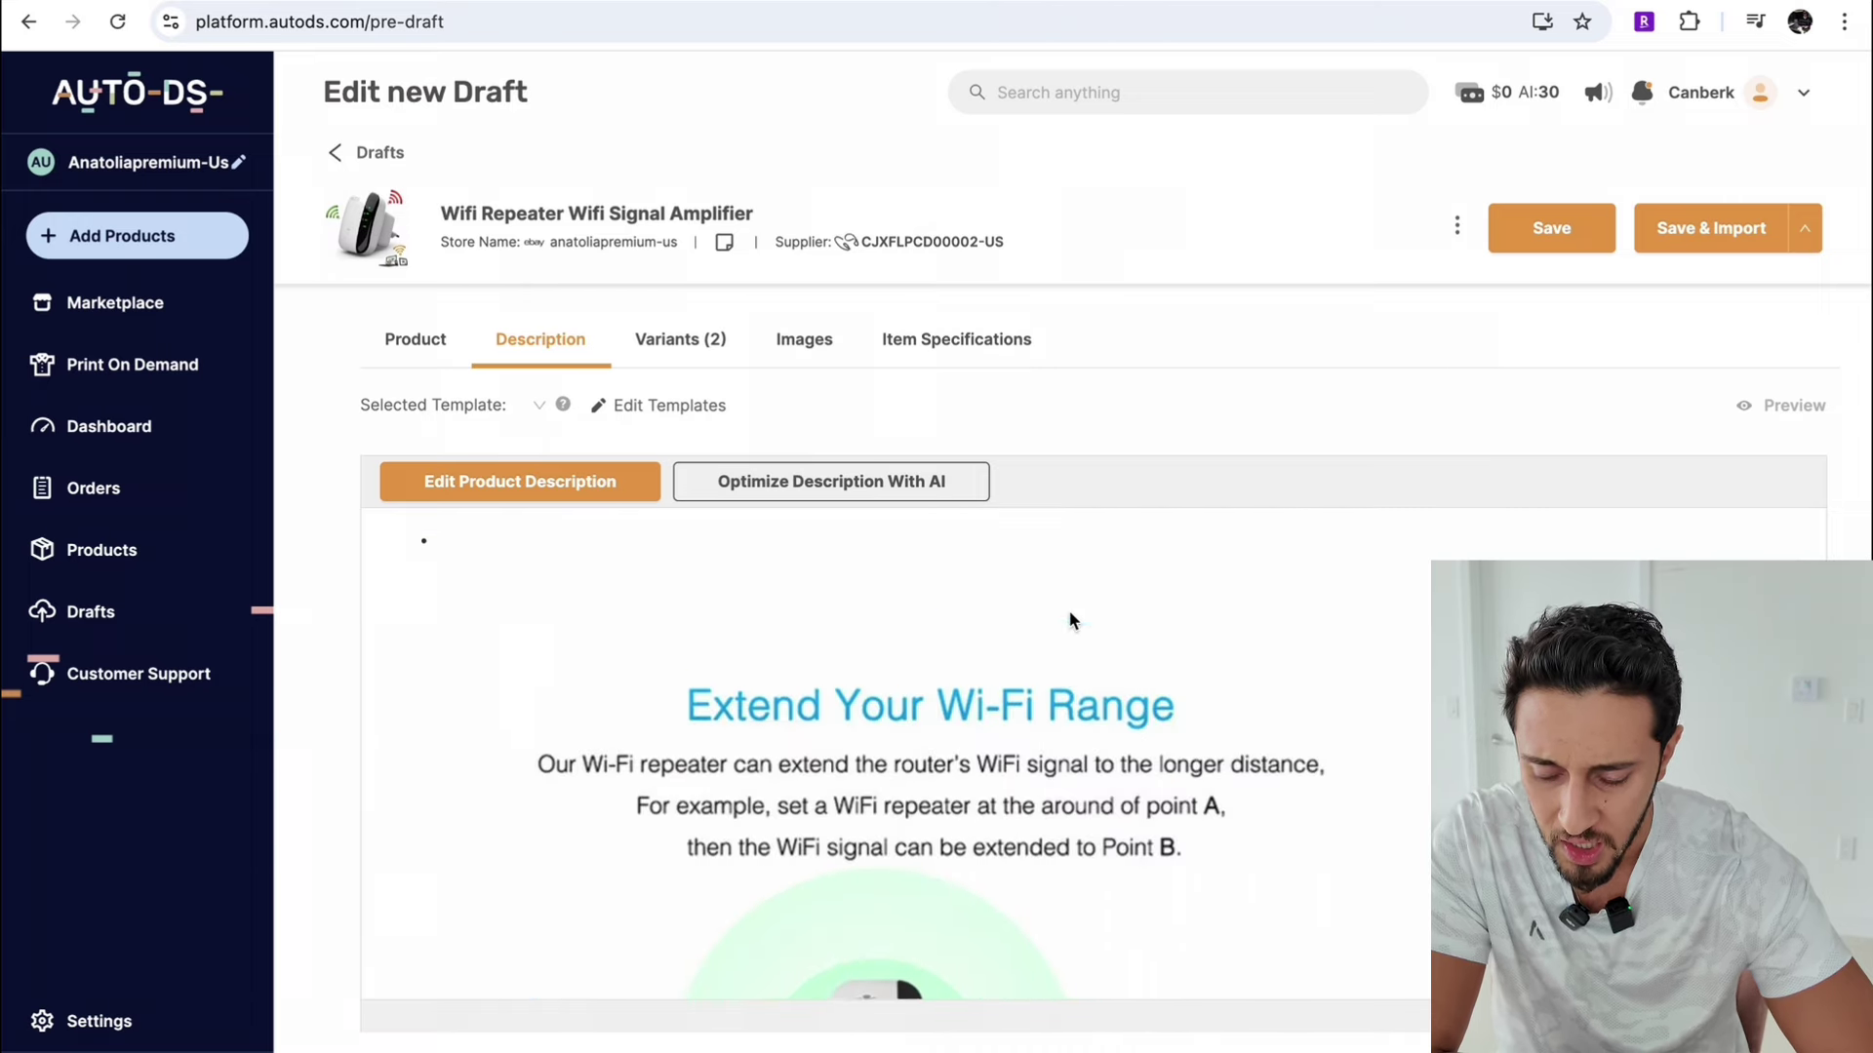
{"action": "scroll", "coordinate": [1068, 611], "scroll_direction": "down", "scroll_amount": 7}
{"action": "scroll", "coordinate": [1068, 610], "scroll_direction": "down", "scroll_amount": 6}
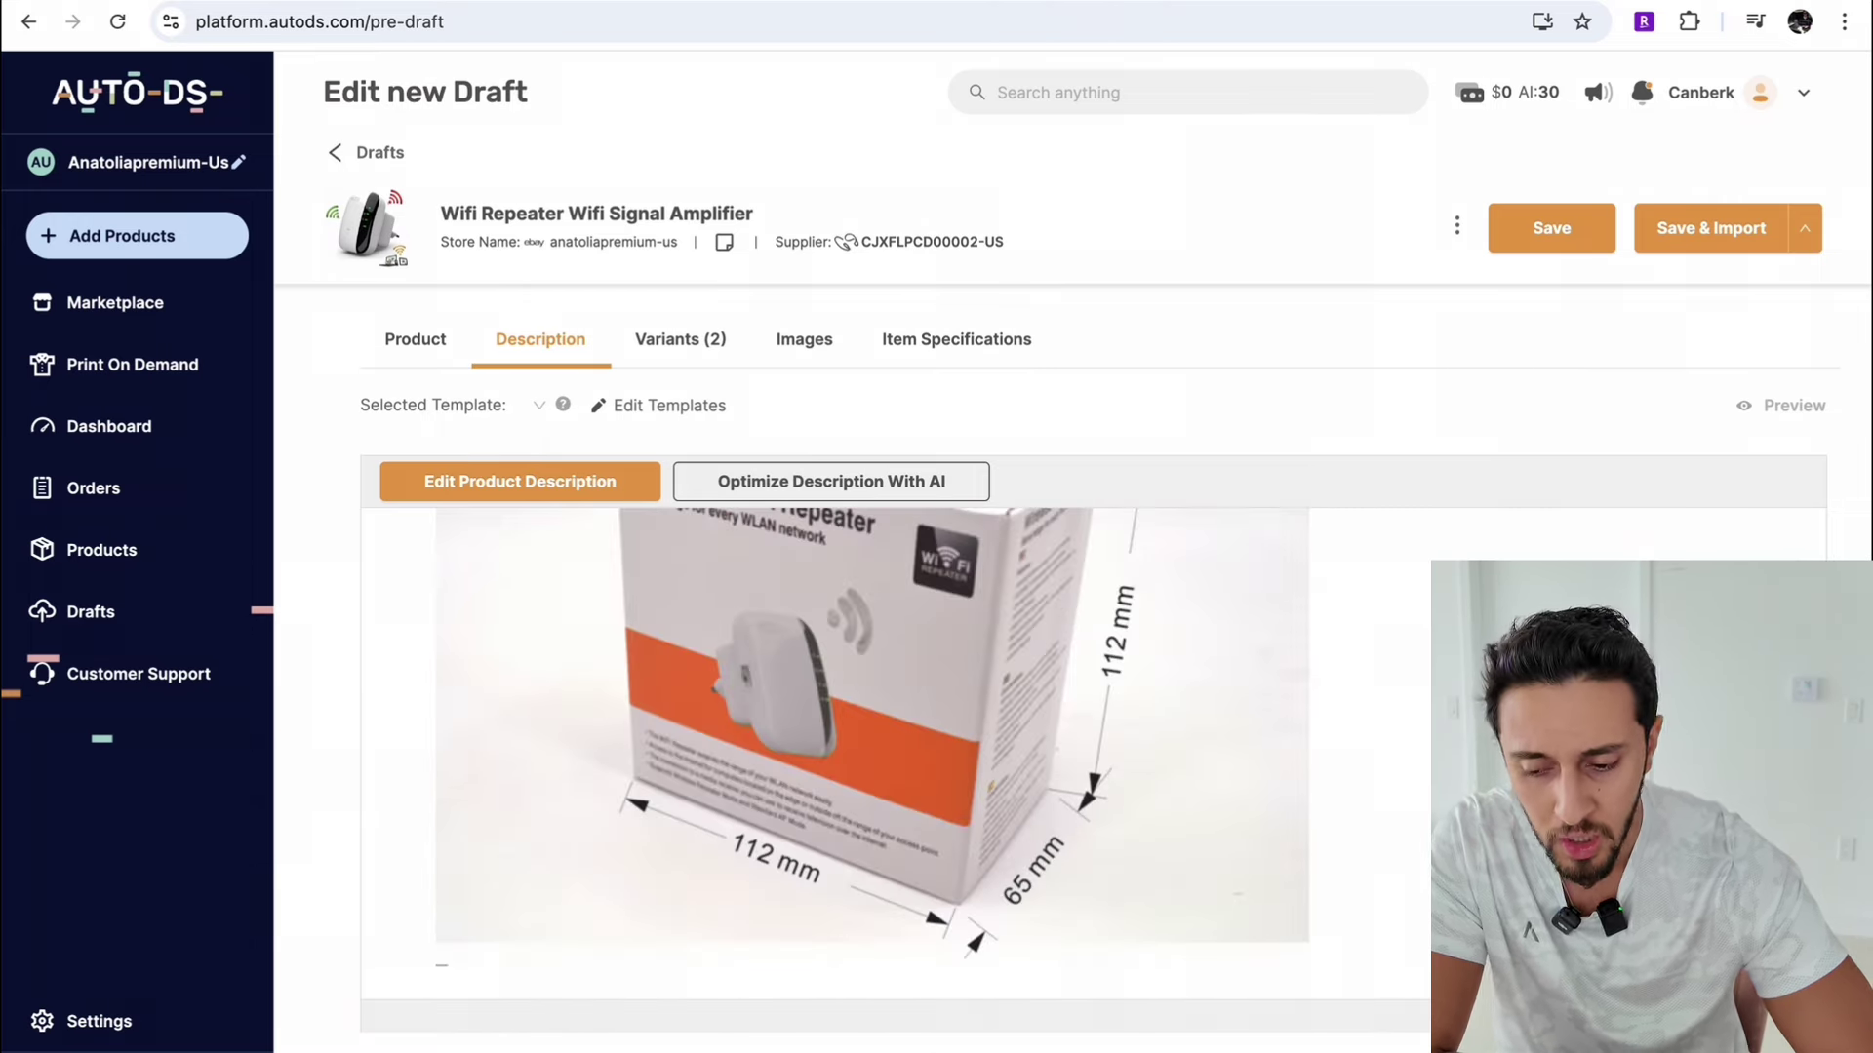
{"action": "scroll", "coordinate": [878, 683], "scroll_direction": "up", "scroll_amount": 3}
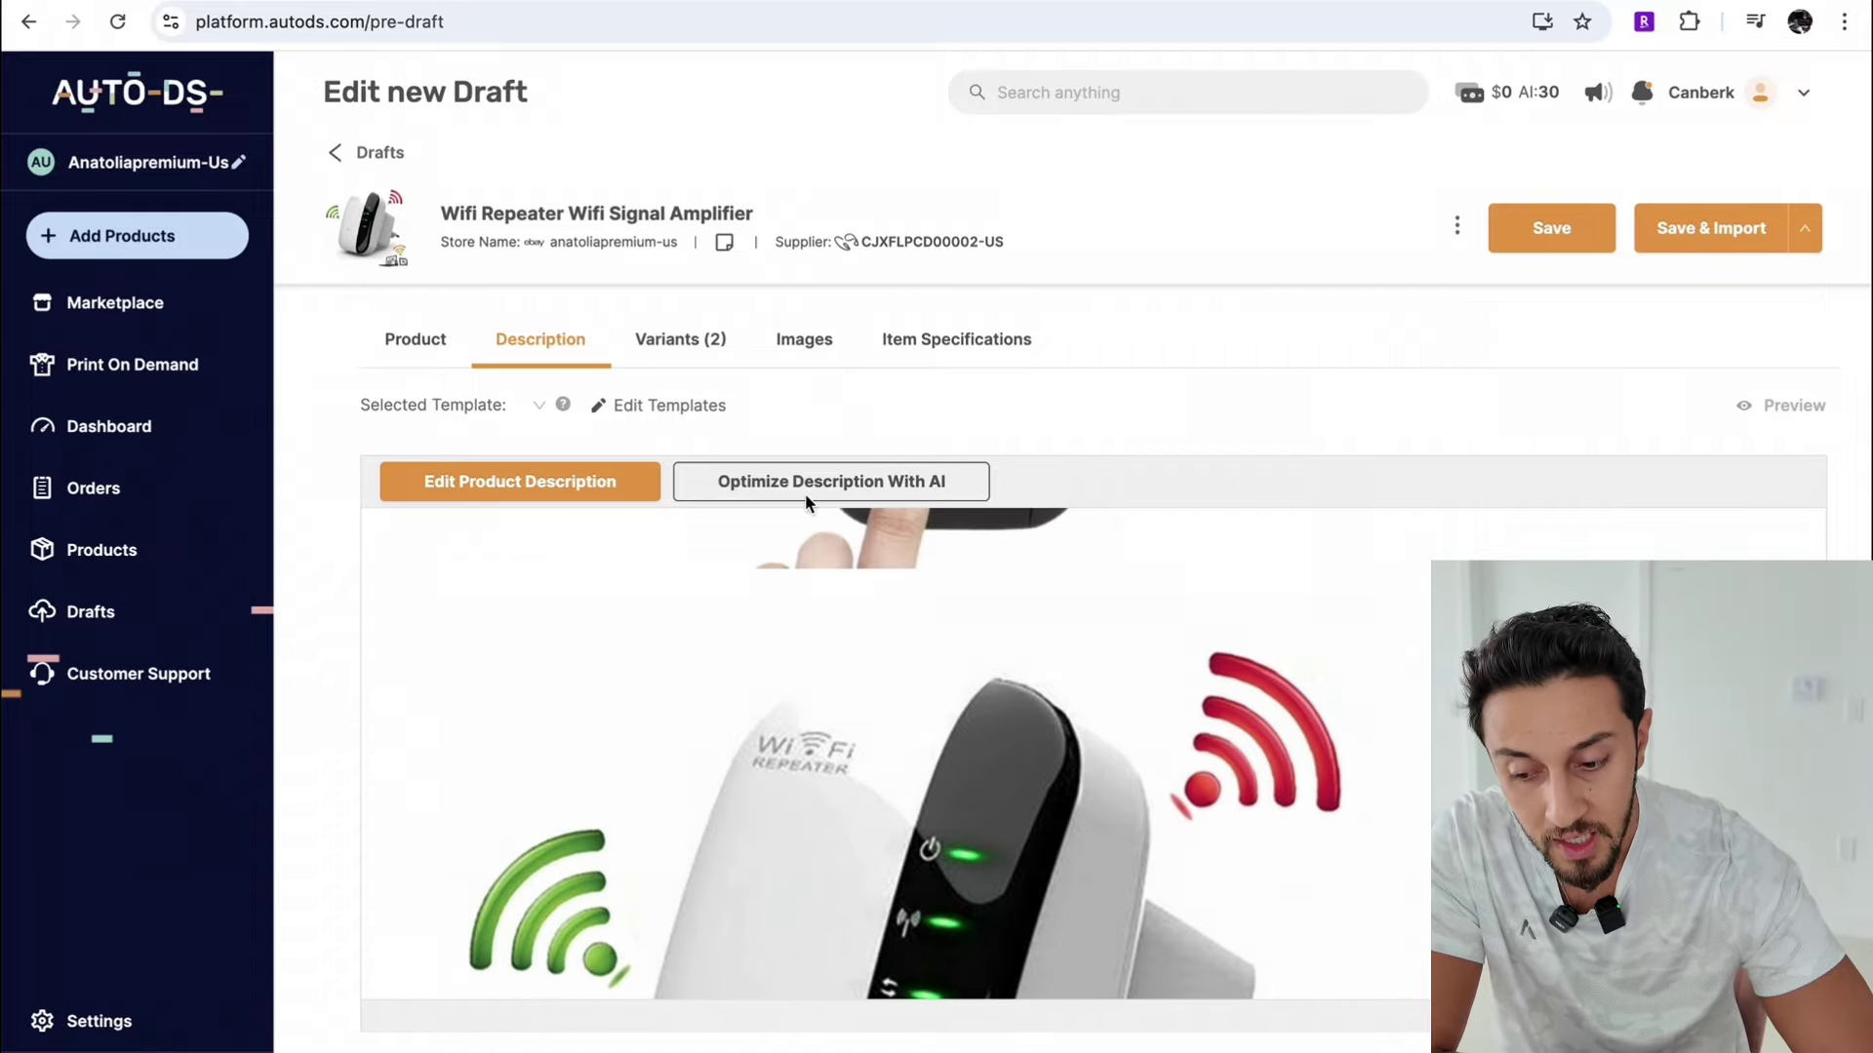
{"action": "scroll", "coordinate": [1098, 699], "scroll_direction": "up", "scroll_amount": 4}
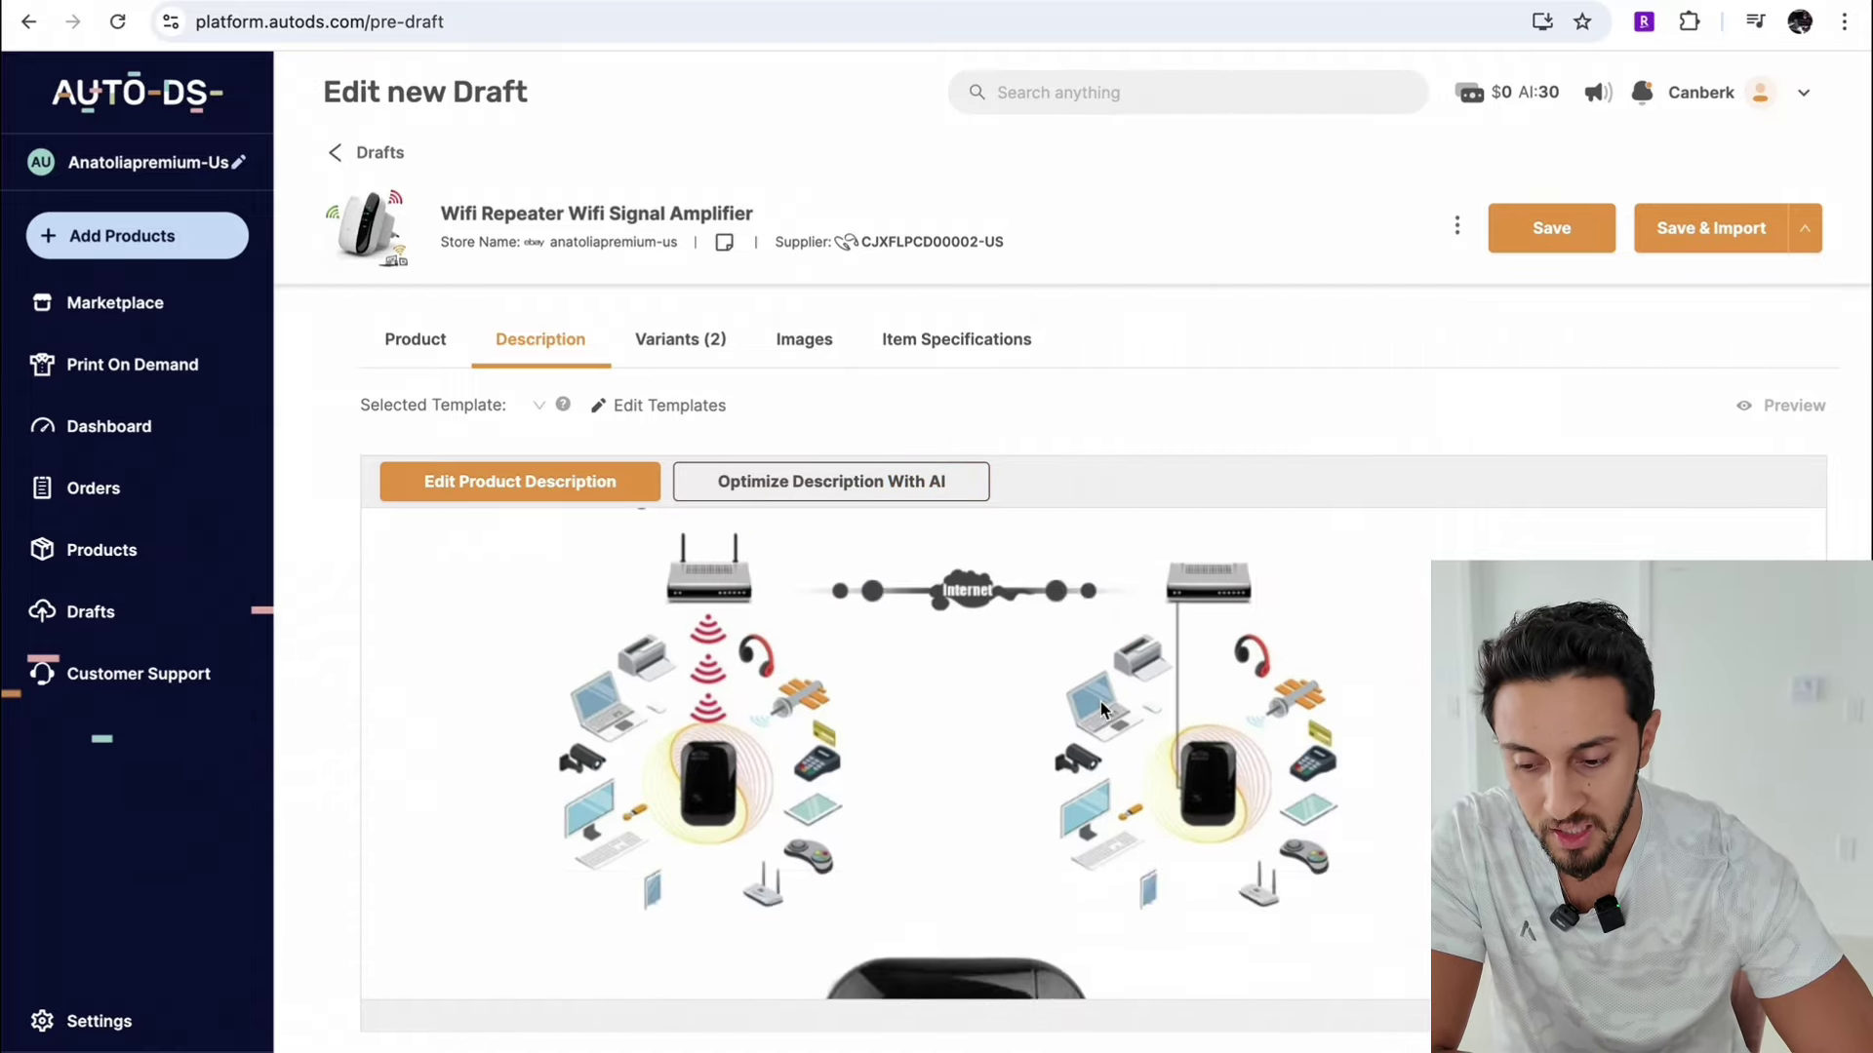
{"action": "scroll", "coordinate": [883, 556], "scroll_direction": "up", "scroll_amount": 10}
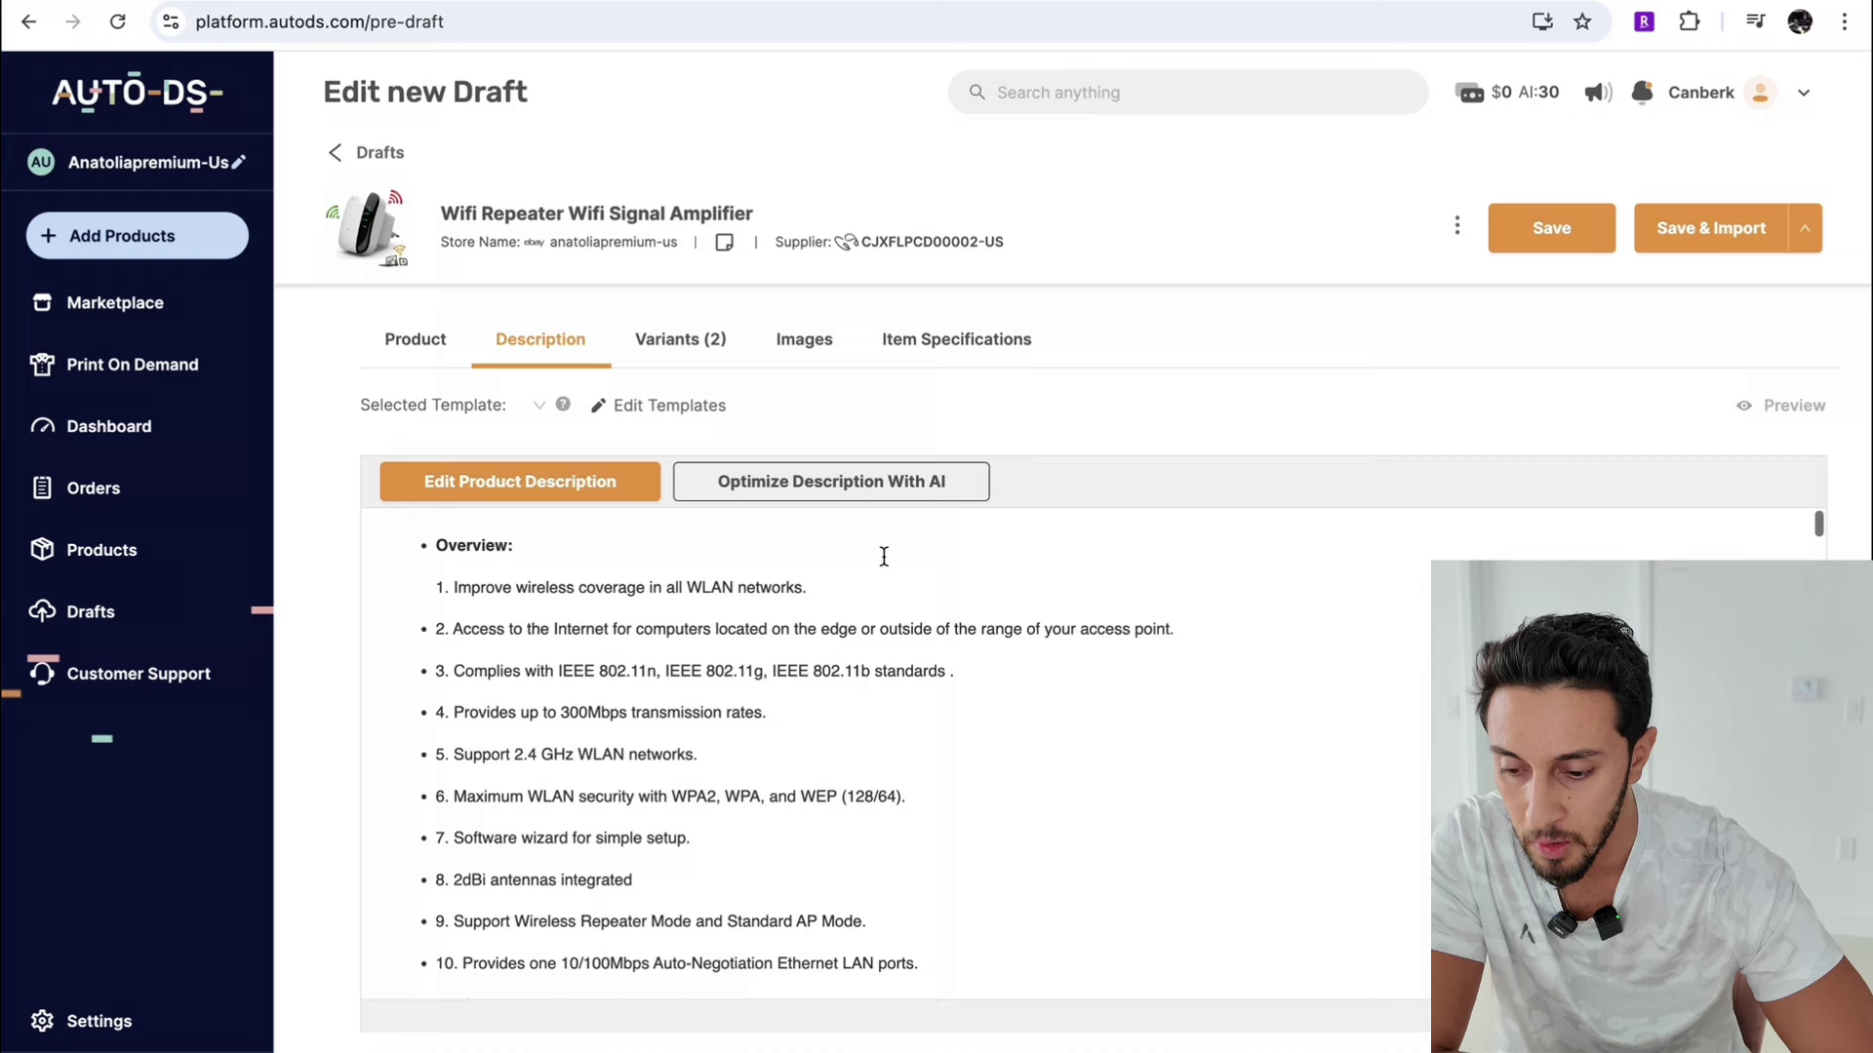
Step: Set the wifi repeater draft's Country Location to United States
{"action": "left_click", "coordinate": [429, 336]}
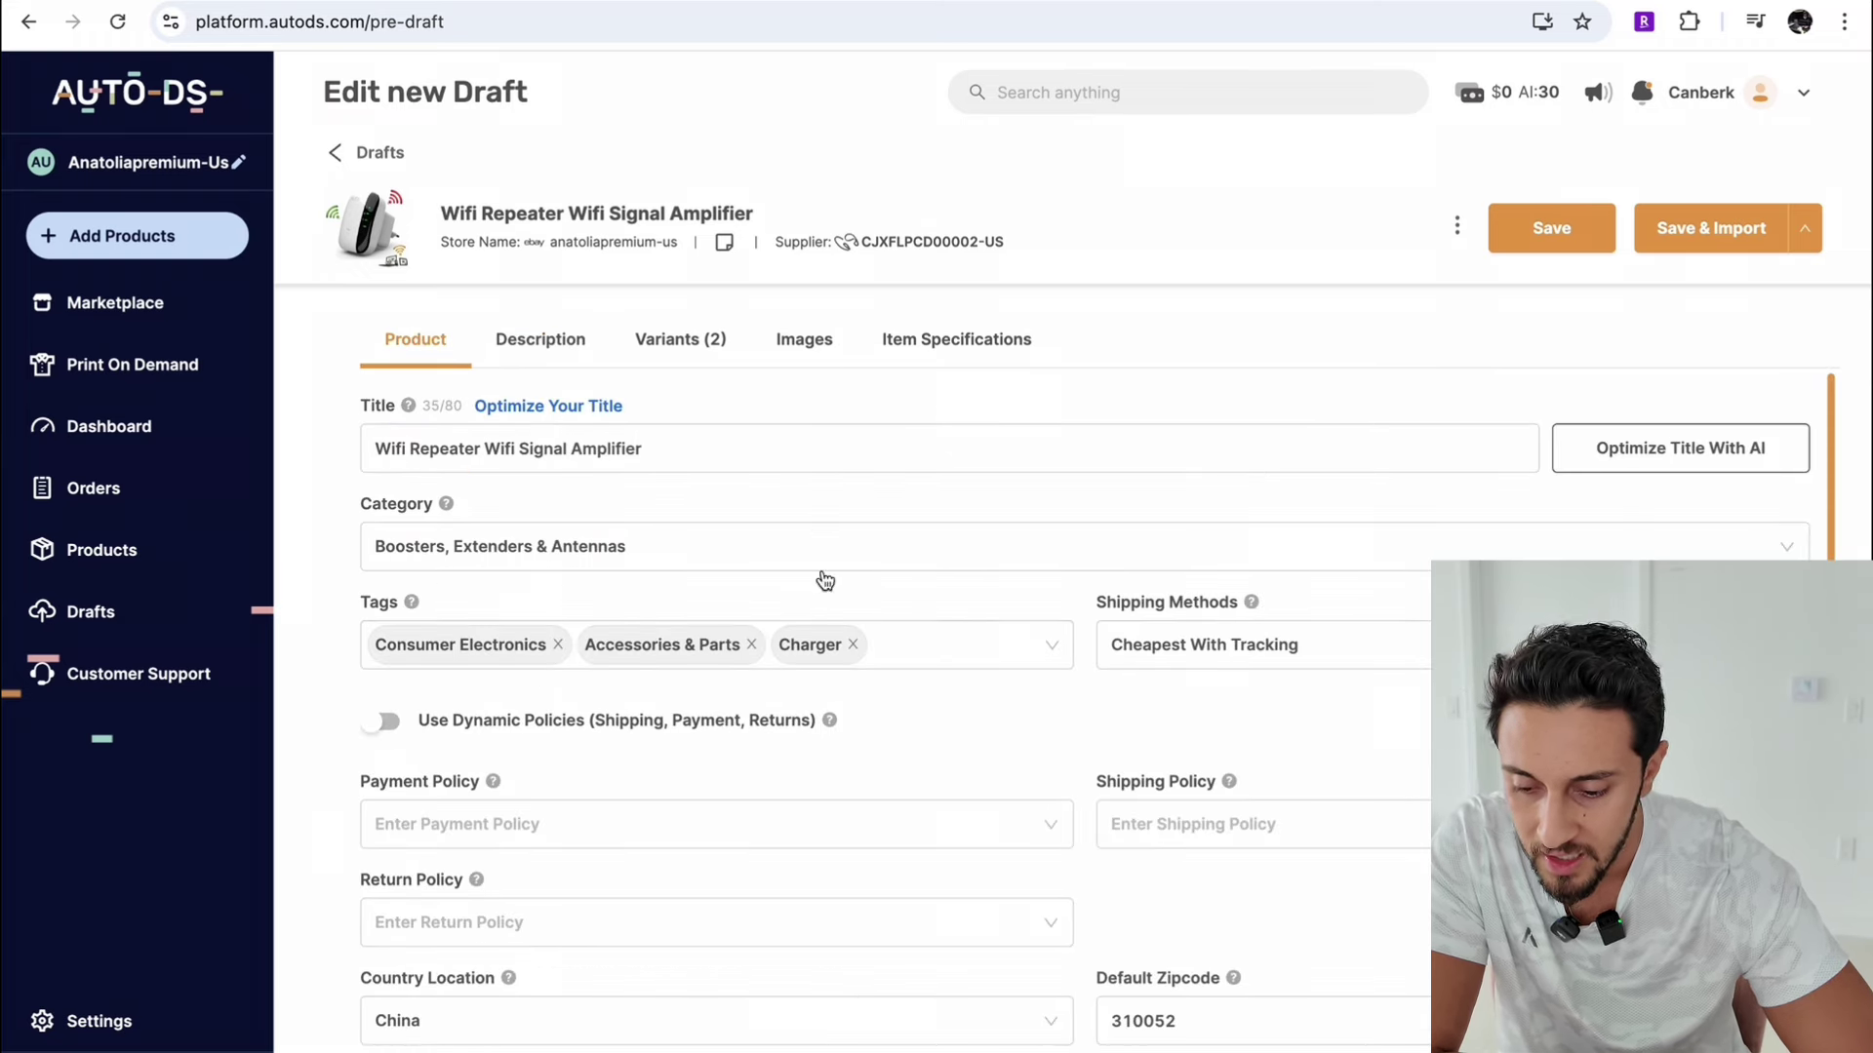
{"action": "scroll", "coordinate": [811, 546], "scroll_direction": "down", "scroll_amount": 1}
{"action": "scroll", "coordinate": [811, 663], "scroll_direction": "down", "scroll_amount": 3}
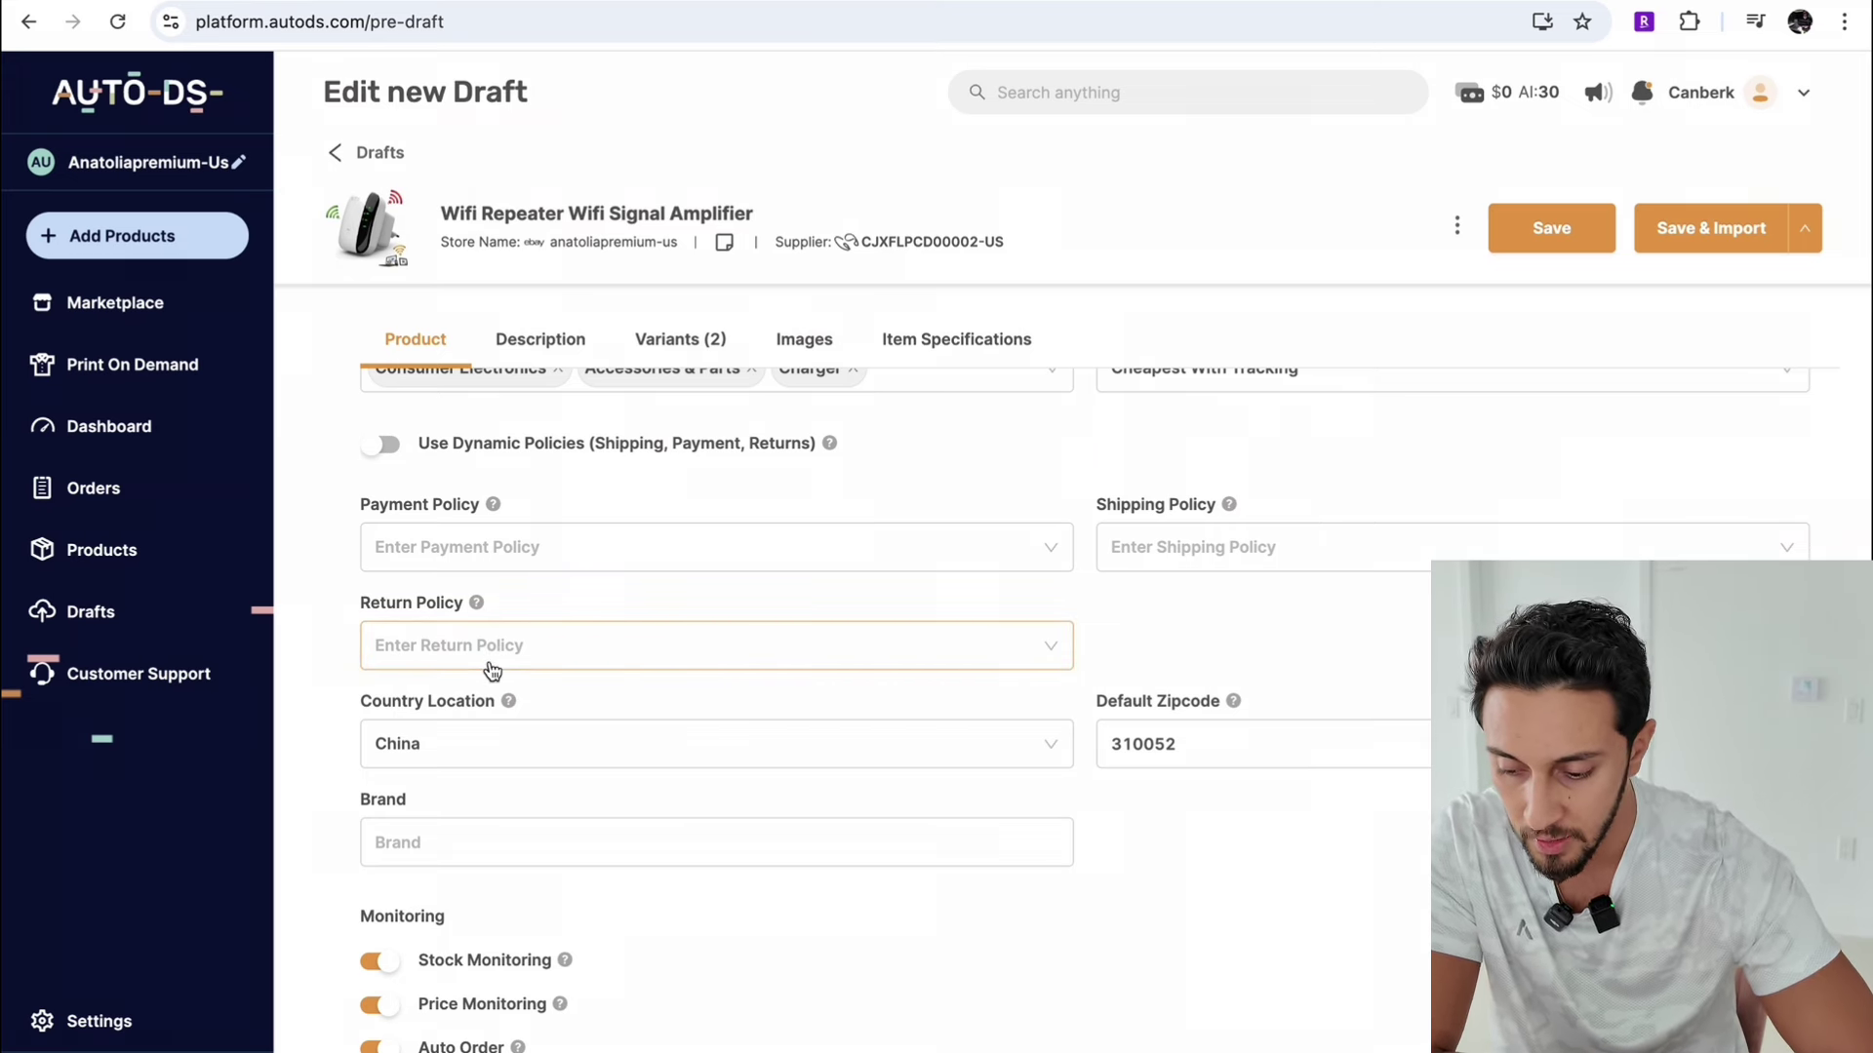
{"action": "left_click", "coordinate": [591, 757]}
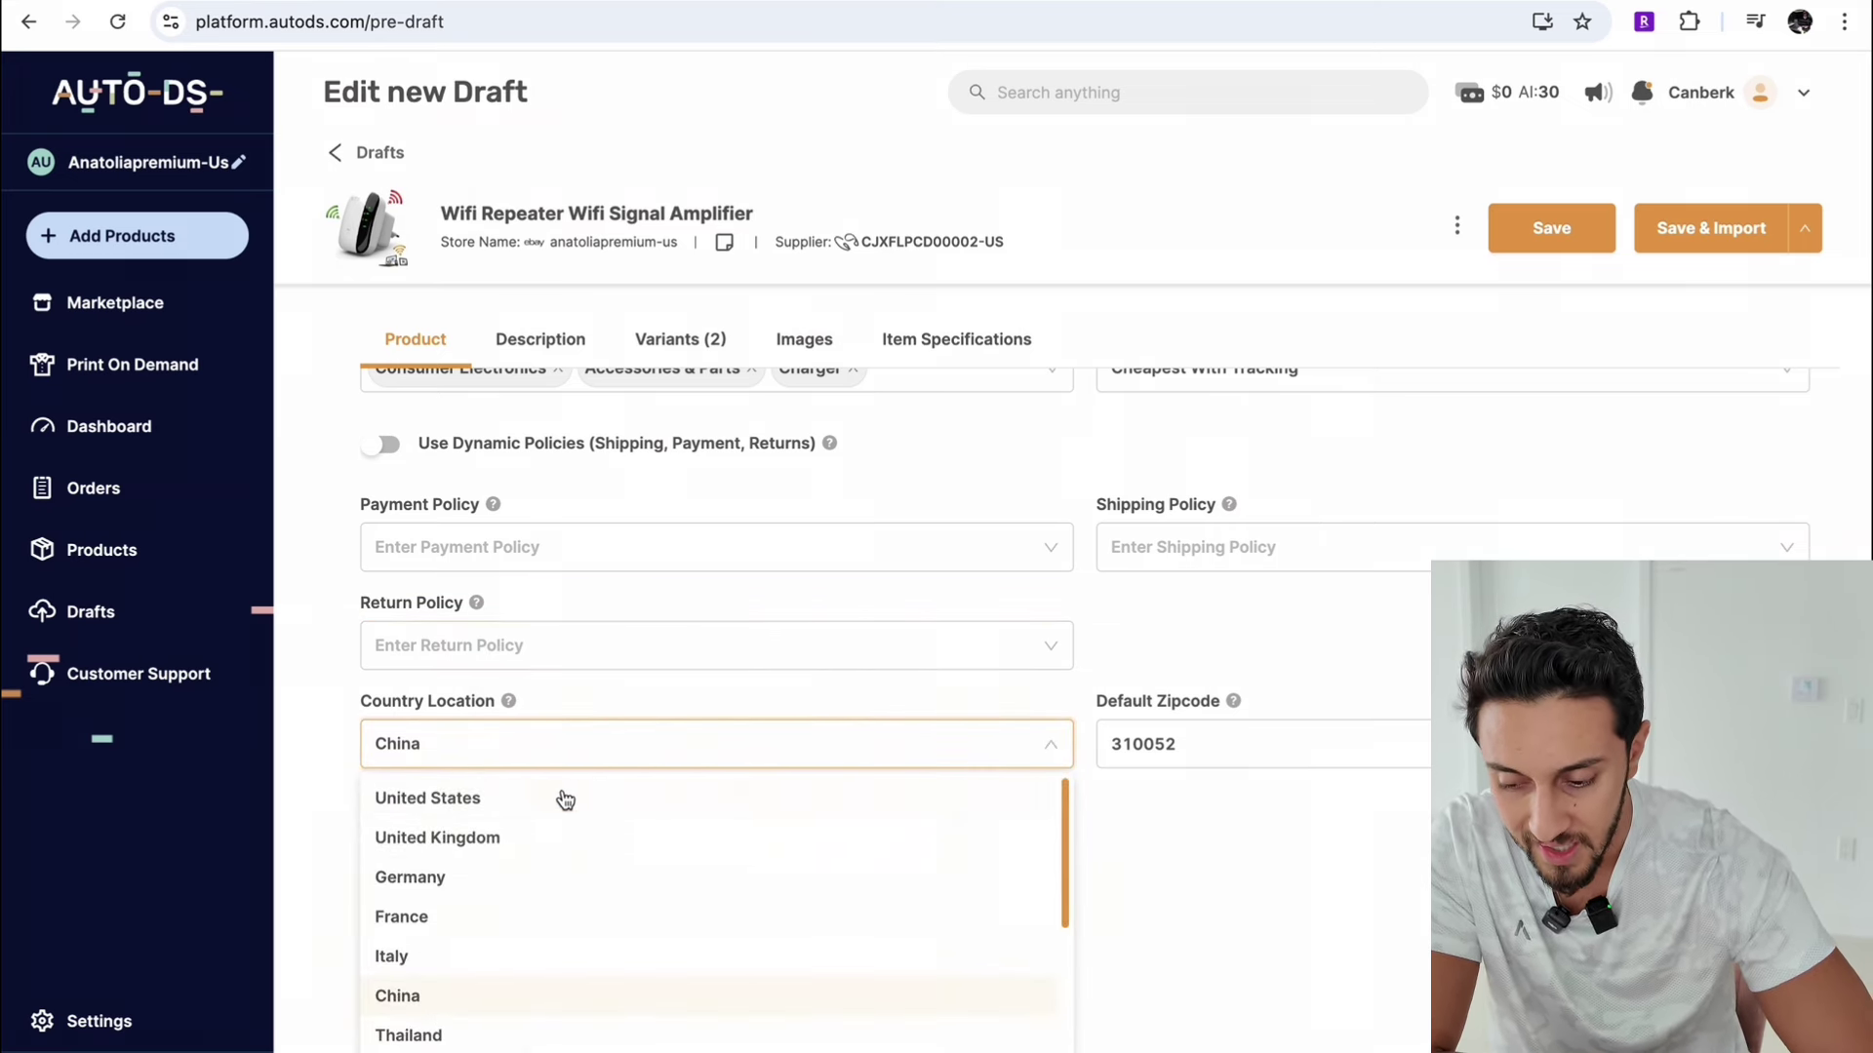
{"action": "left_click", "coordinate": [558, 800]}
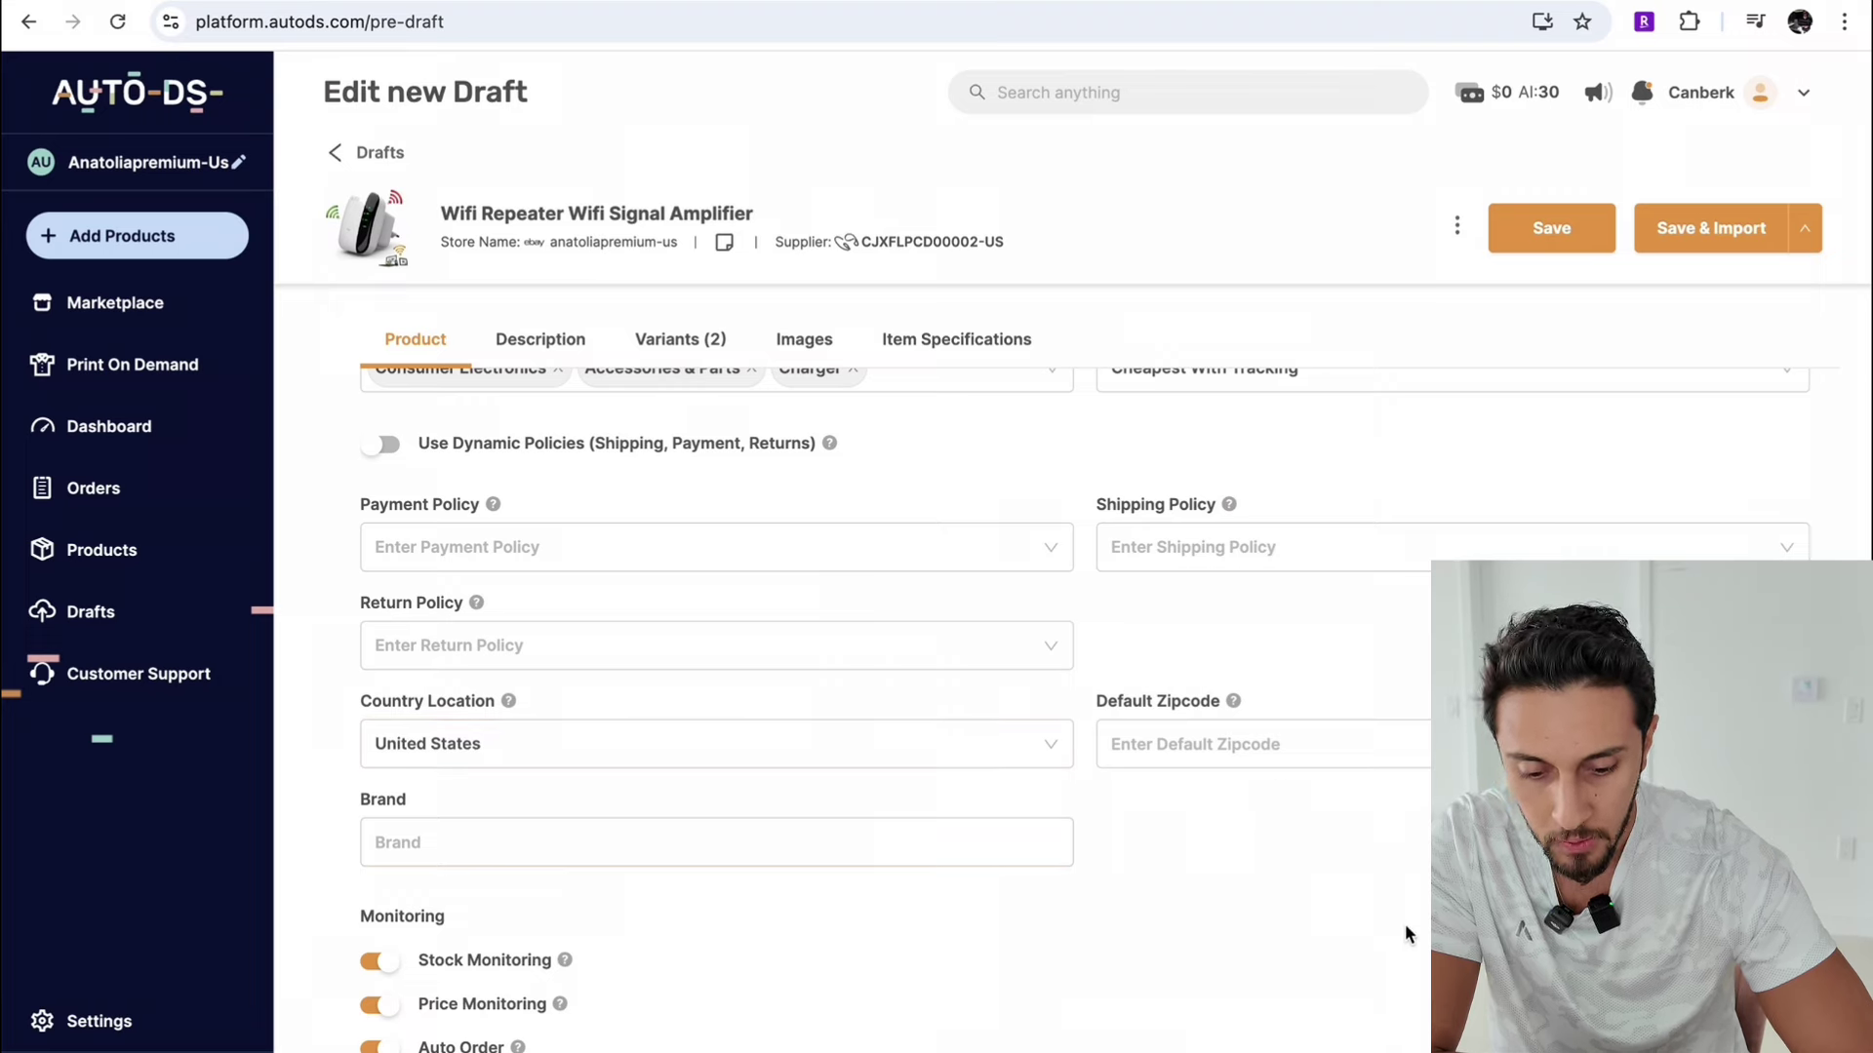
Step: Review the draft's variants, images and item specifications, including how the existing specifications can be edited
{"action": "left_click", "coordinate": [680, 339]}
{"action": "left_click", "coordinate": [806, 343]}
{"action": "left_click", "coordinate": [673, 341]}
{"action": "left_click", "coordinate": [810, 341]}
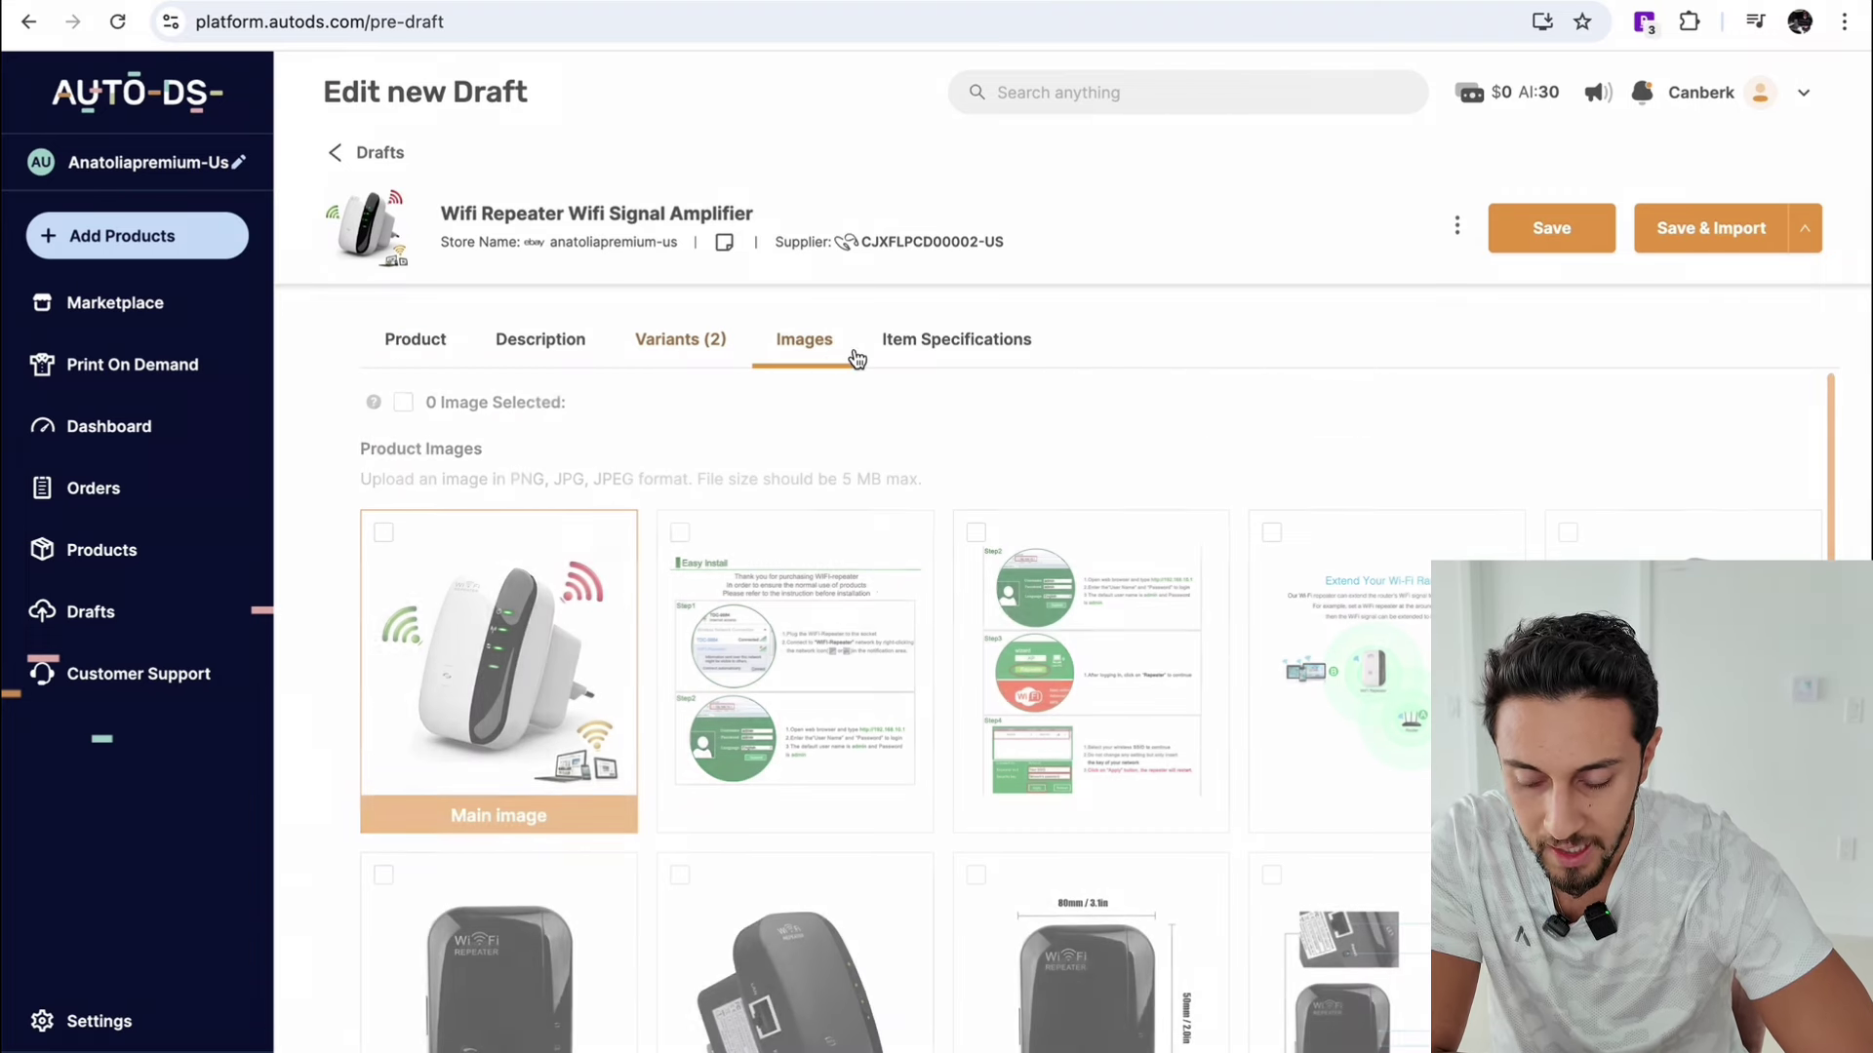
{"action": "left_click", "coordinate": [956, 339]}
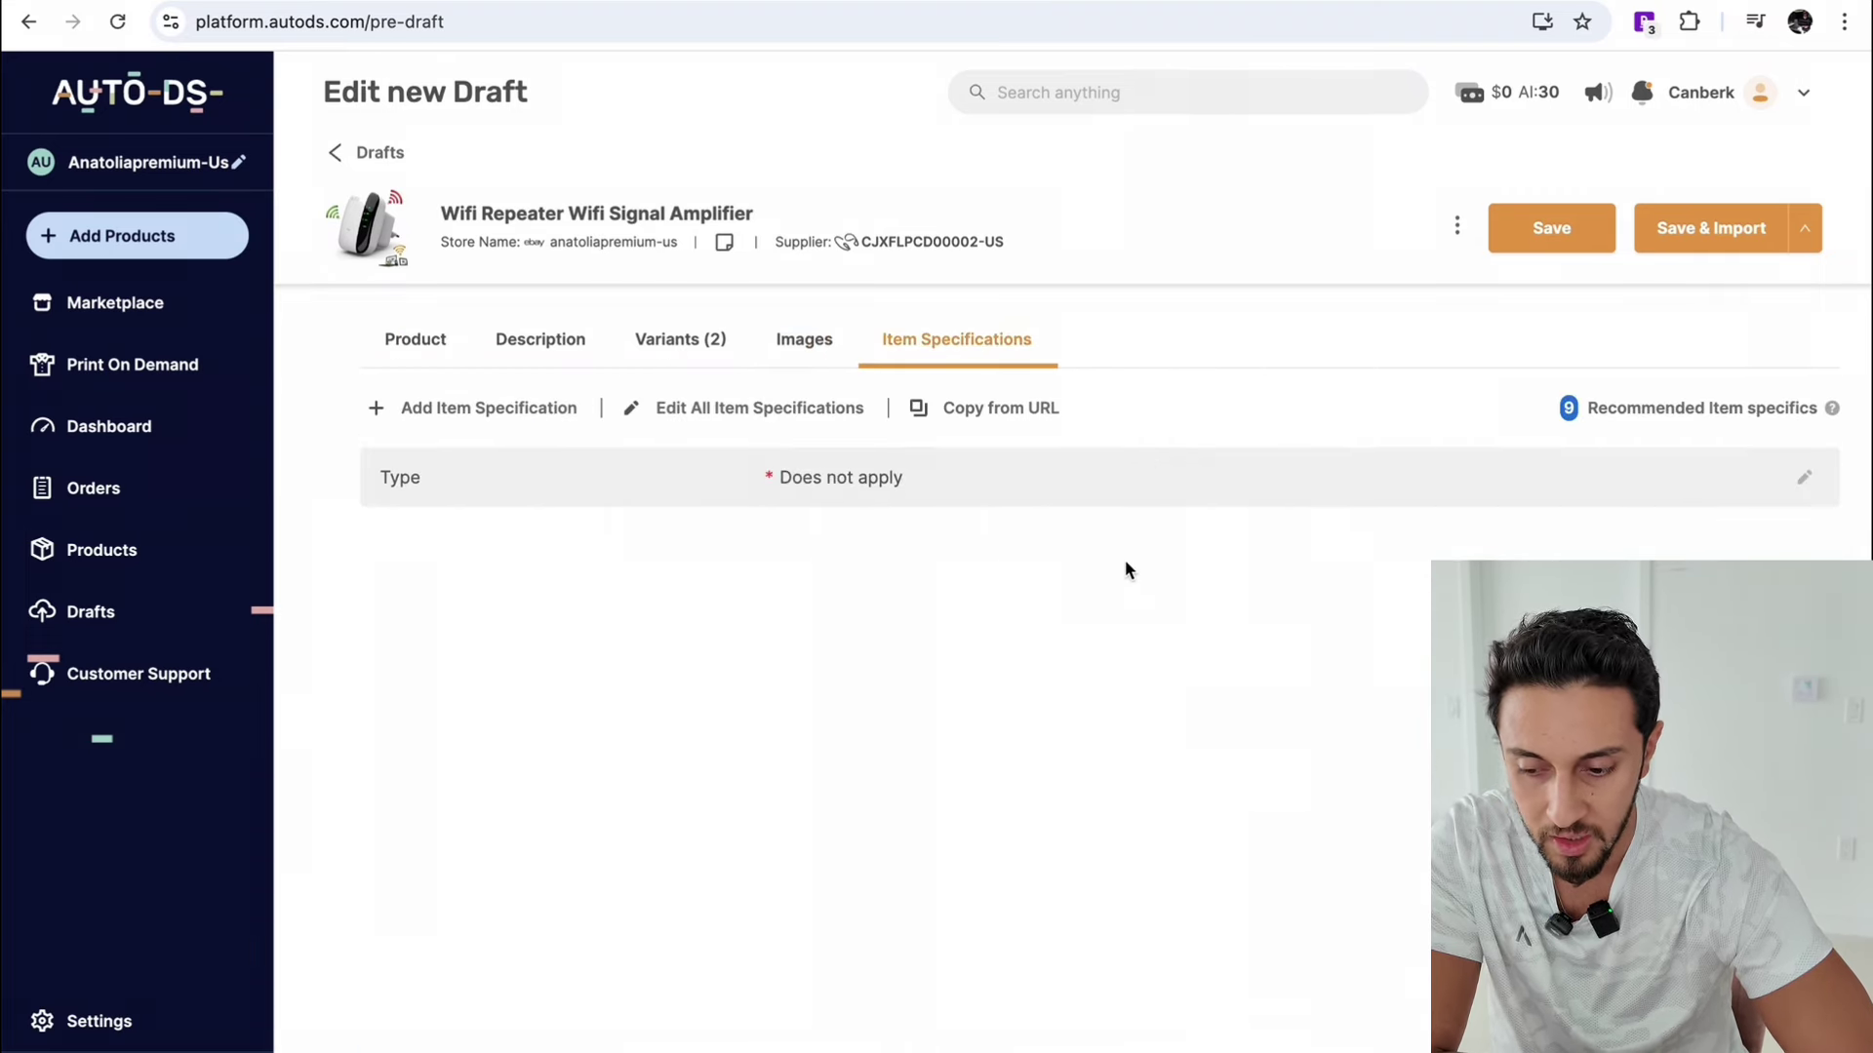
{"action": "left_click", "coordinate": [752, 418]}
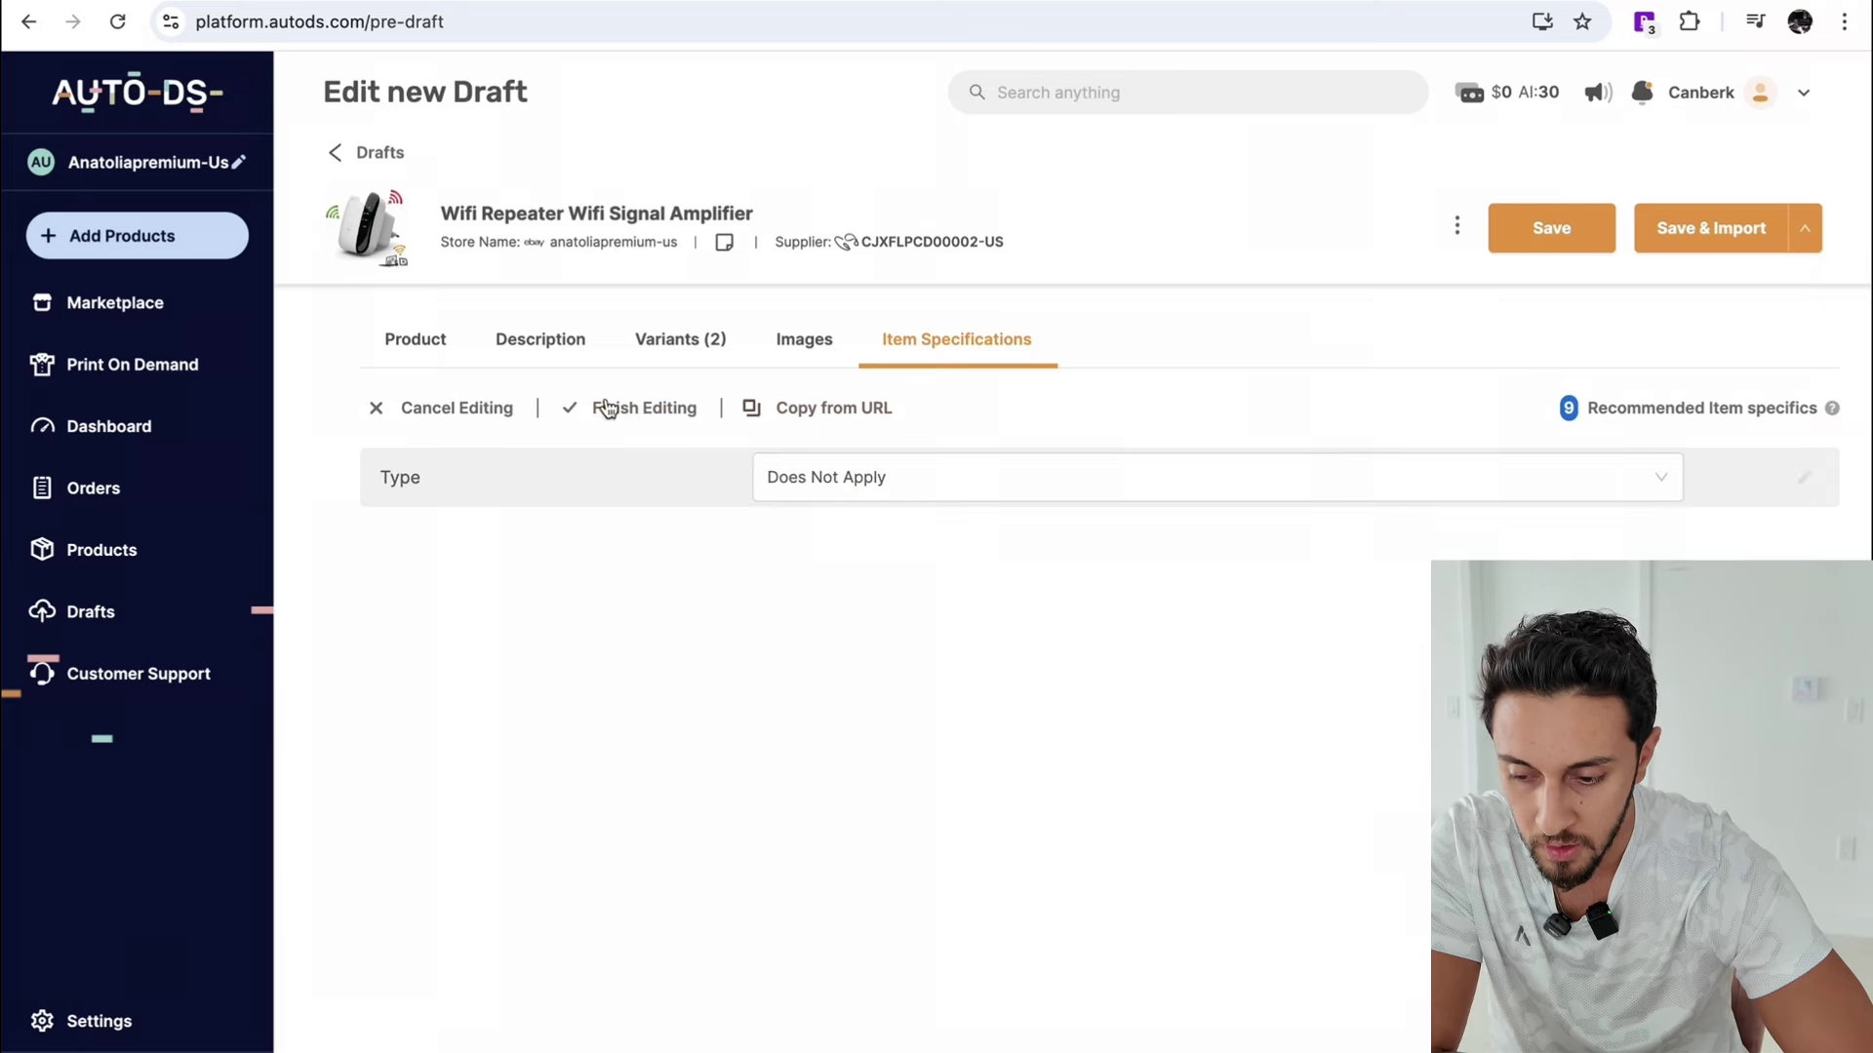
{"action": "left_click", "coordinate": [459, 408]}
Step: Start a new item specification for the wifi repeater and name it "Black Option"
{"action": "left_click", "coordinate": [563, 414]}
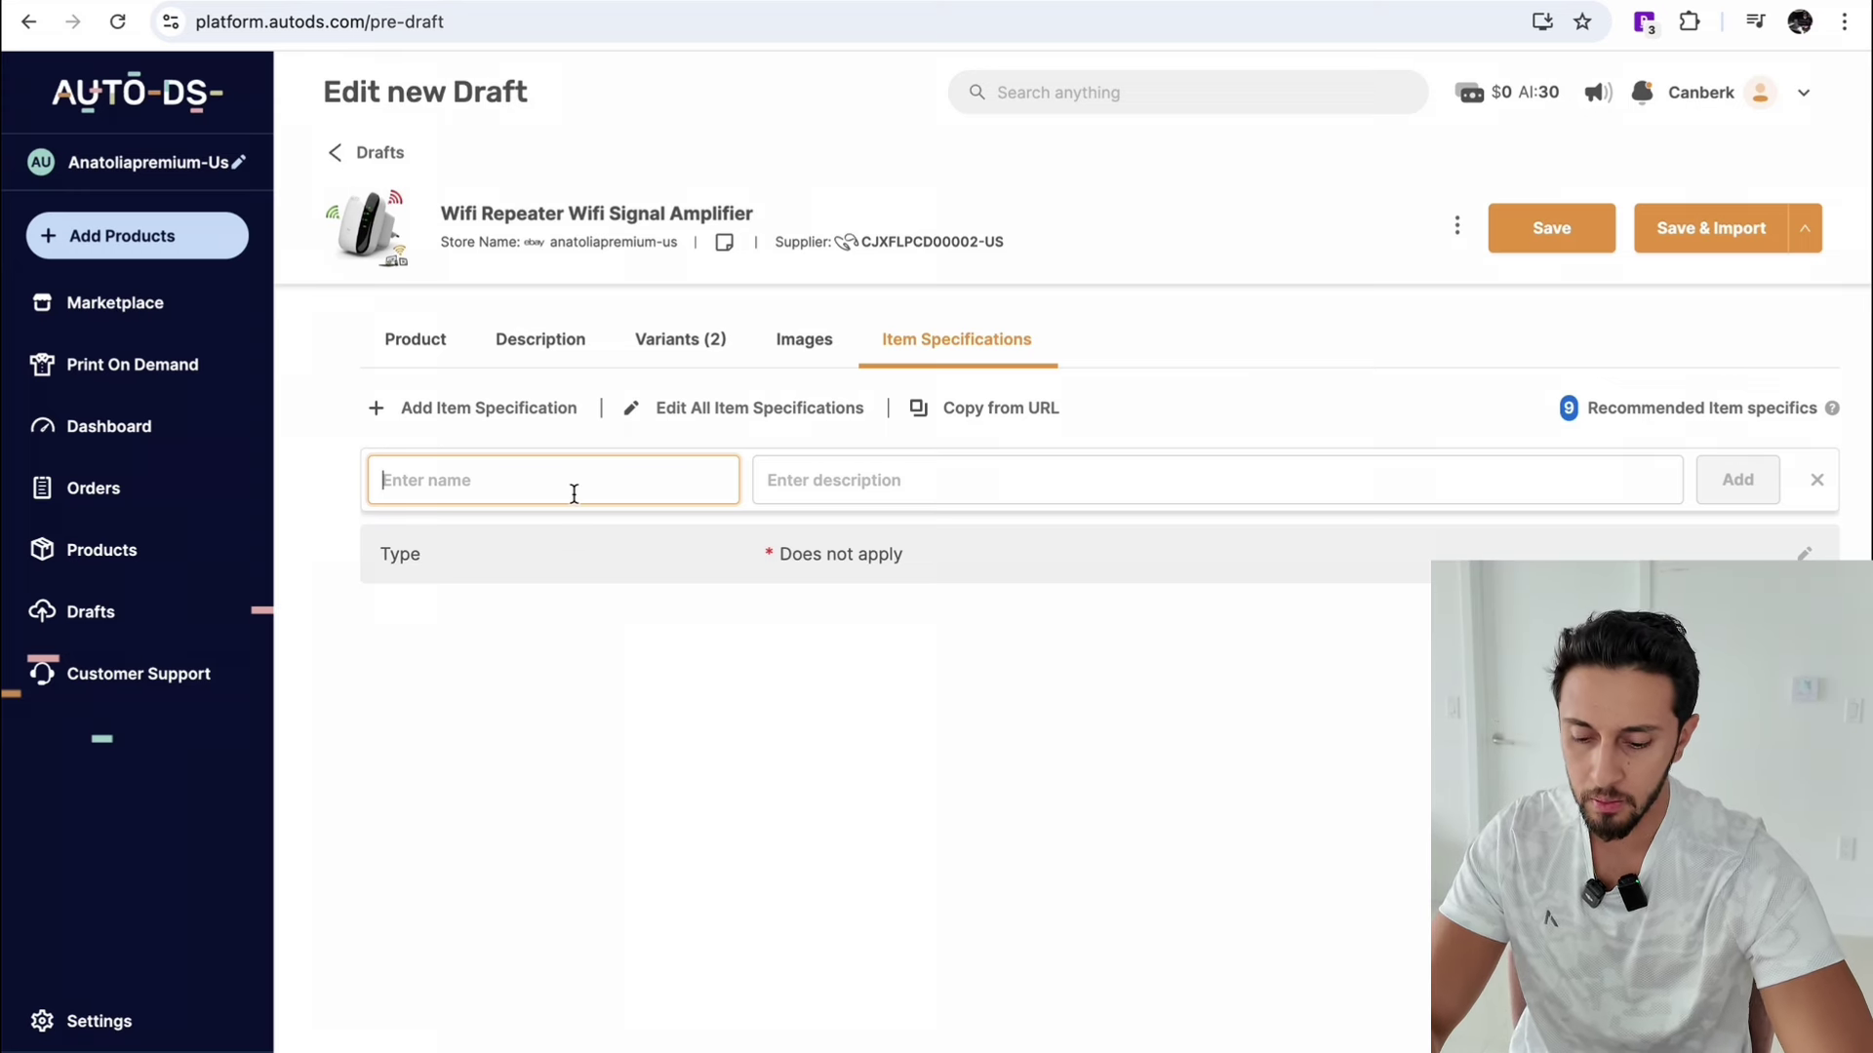
{"action": "type", "text": "Black "}
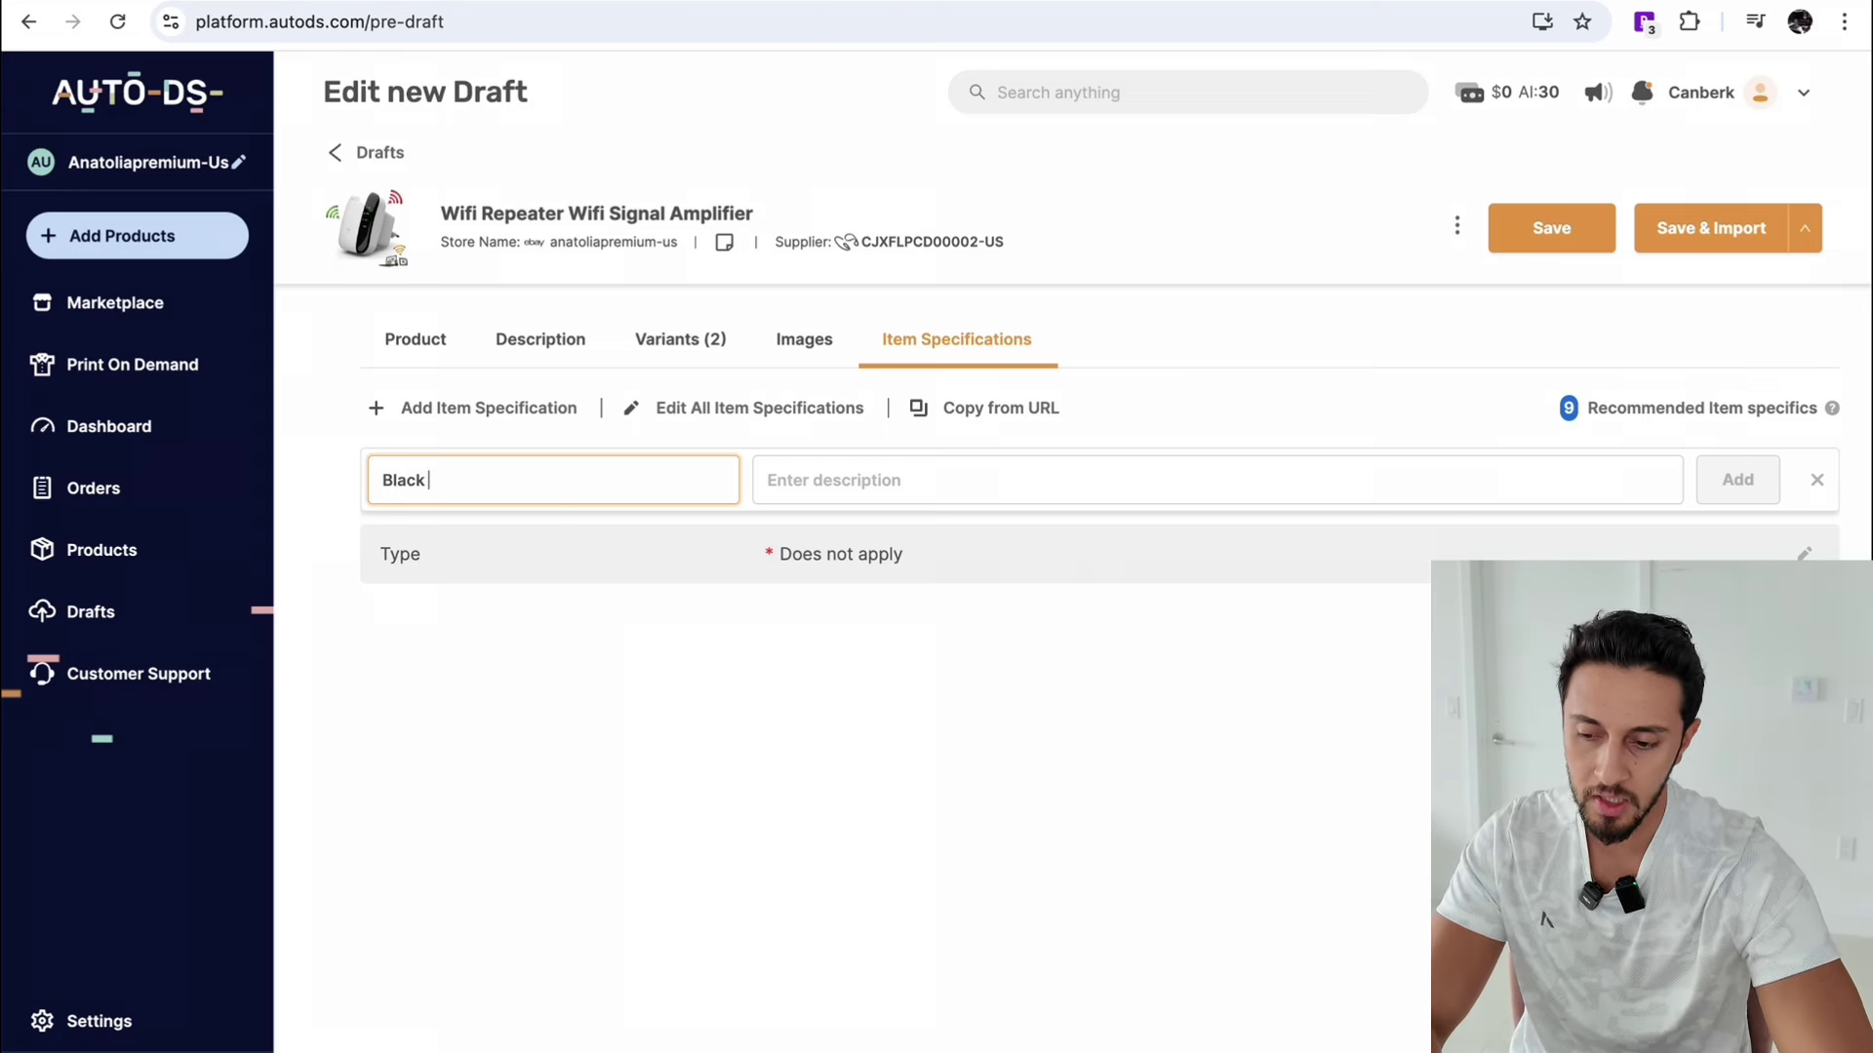
{"action": "type", "text": "Ottop"}
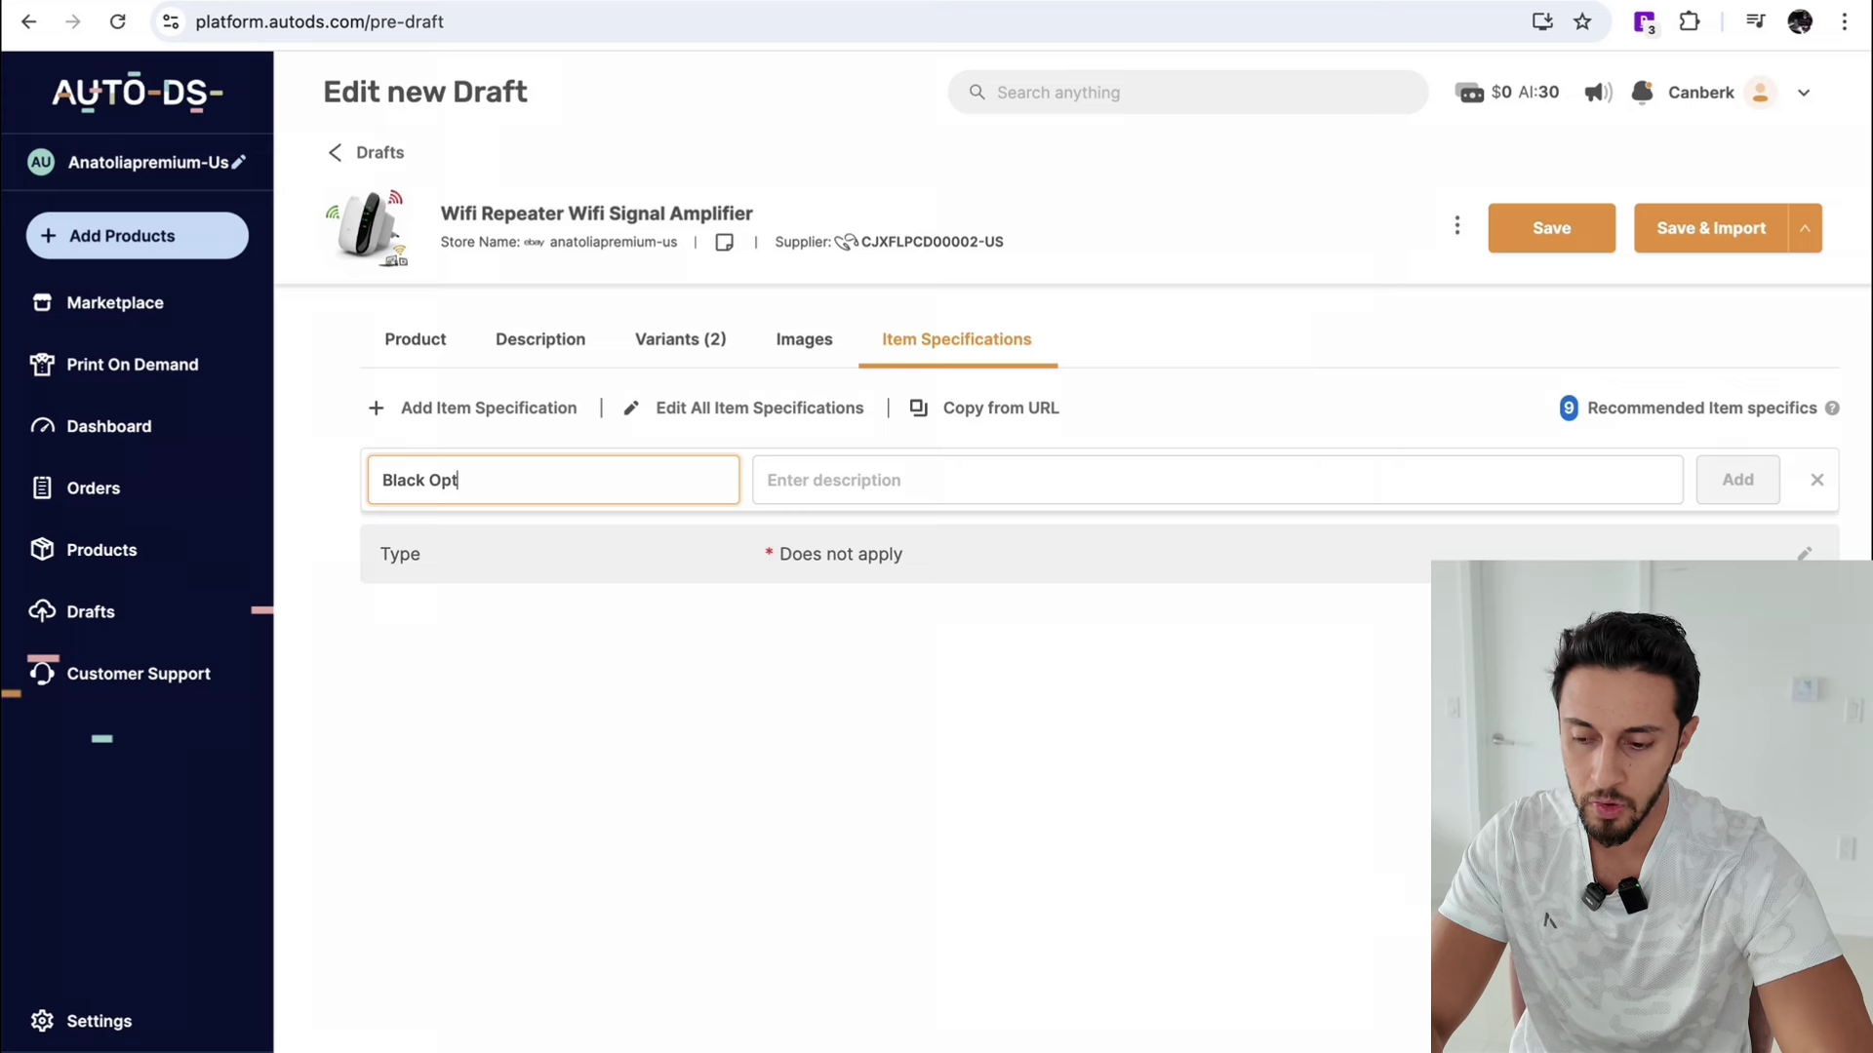
{"action": "left_click", "coordinate": [953, 483]}
{"action": "type", "text": "jknrewlk"}
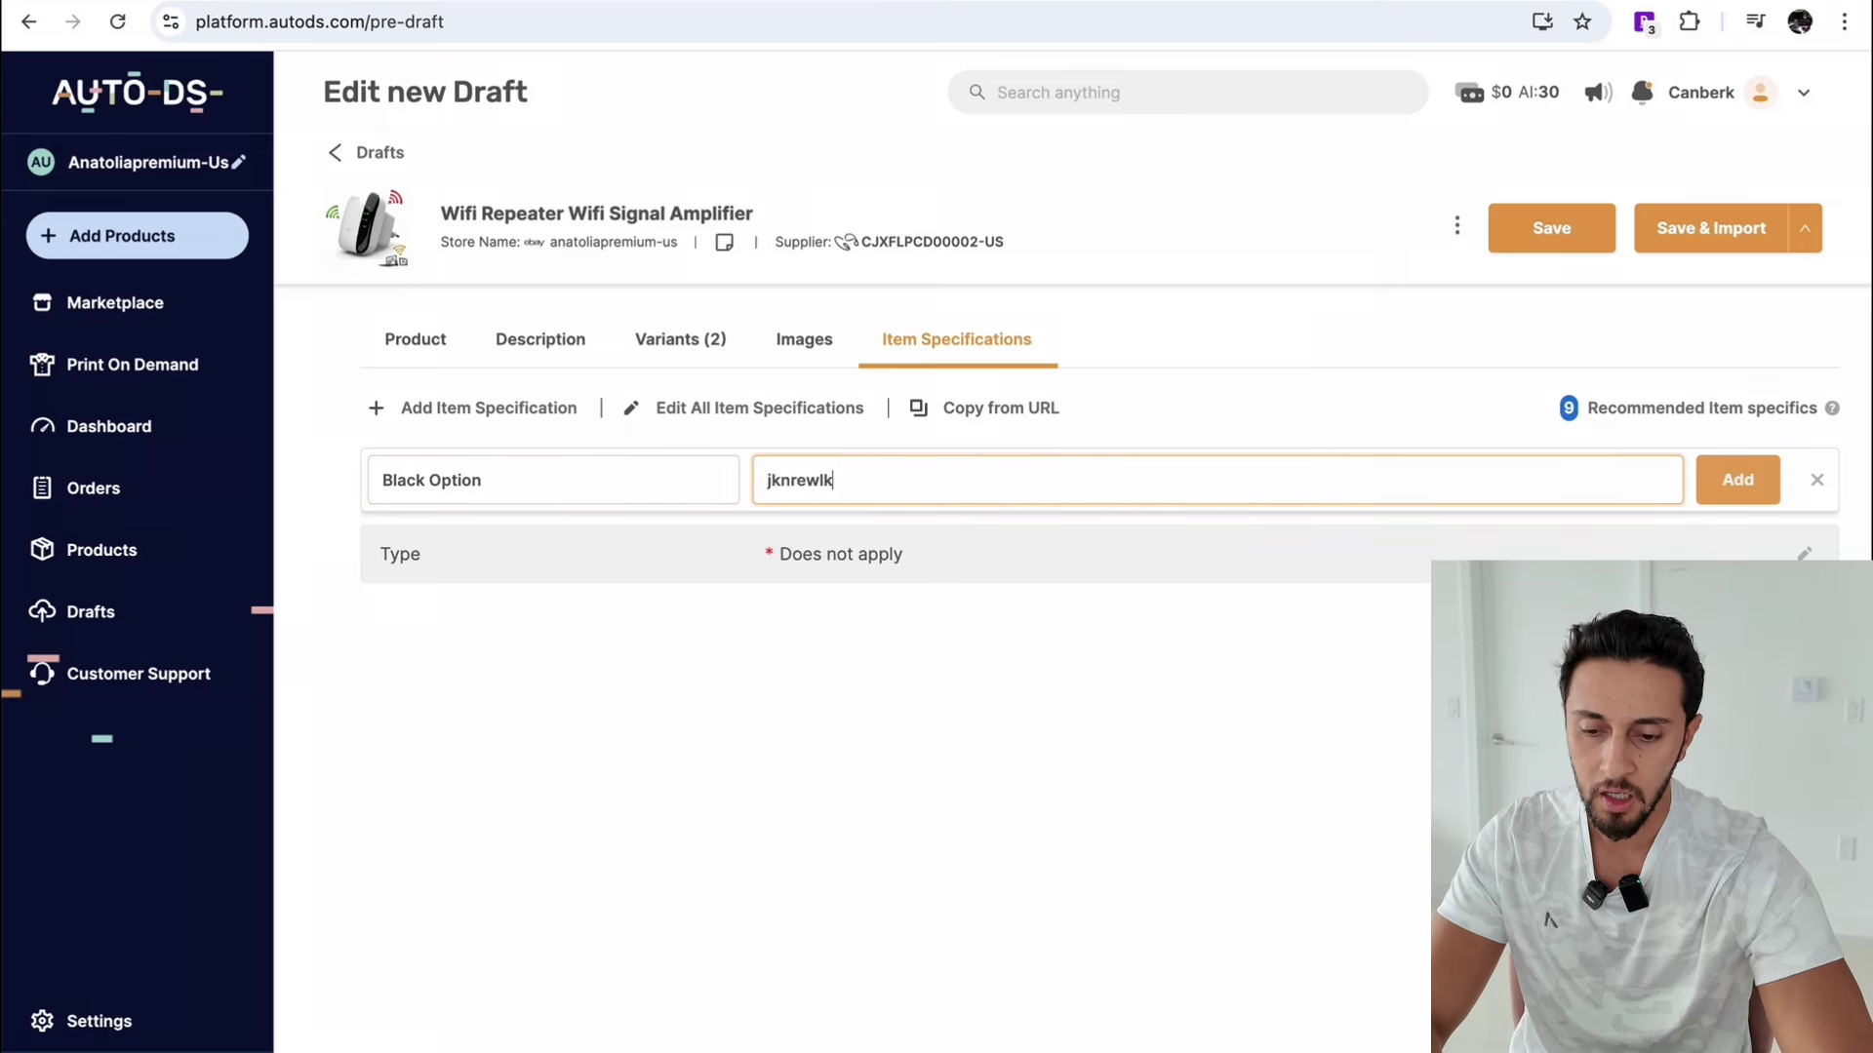
{"action": "type", "text": "gnmwelkmflk"}
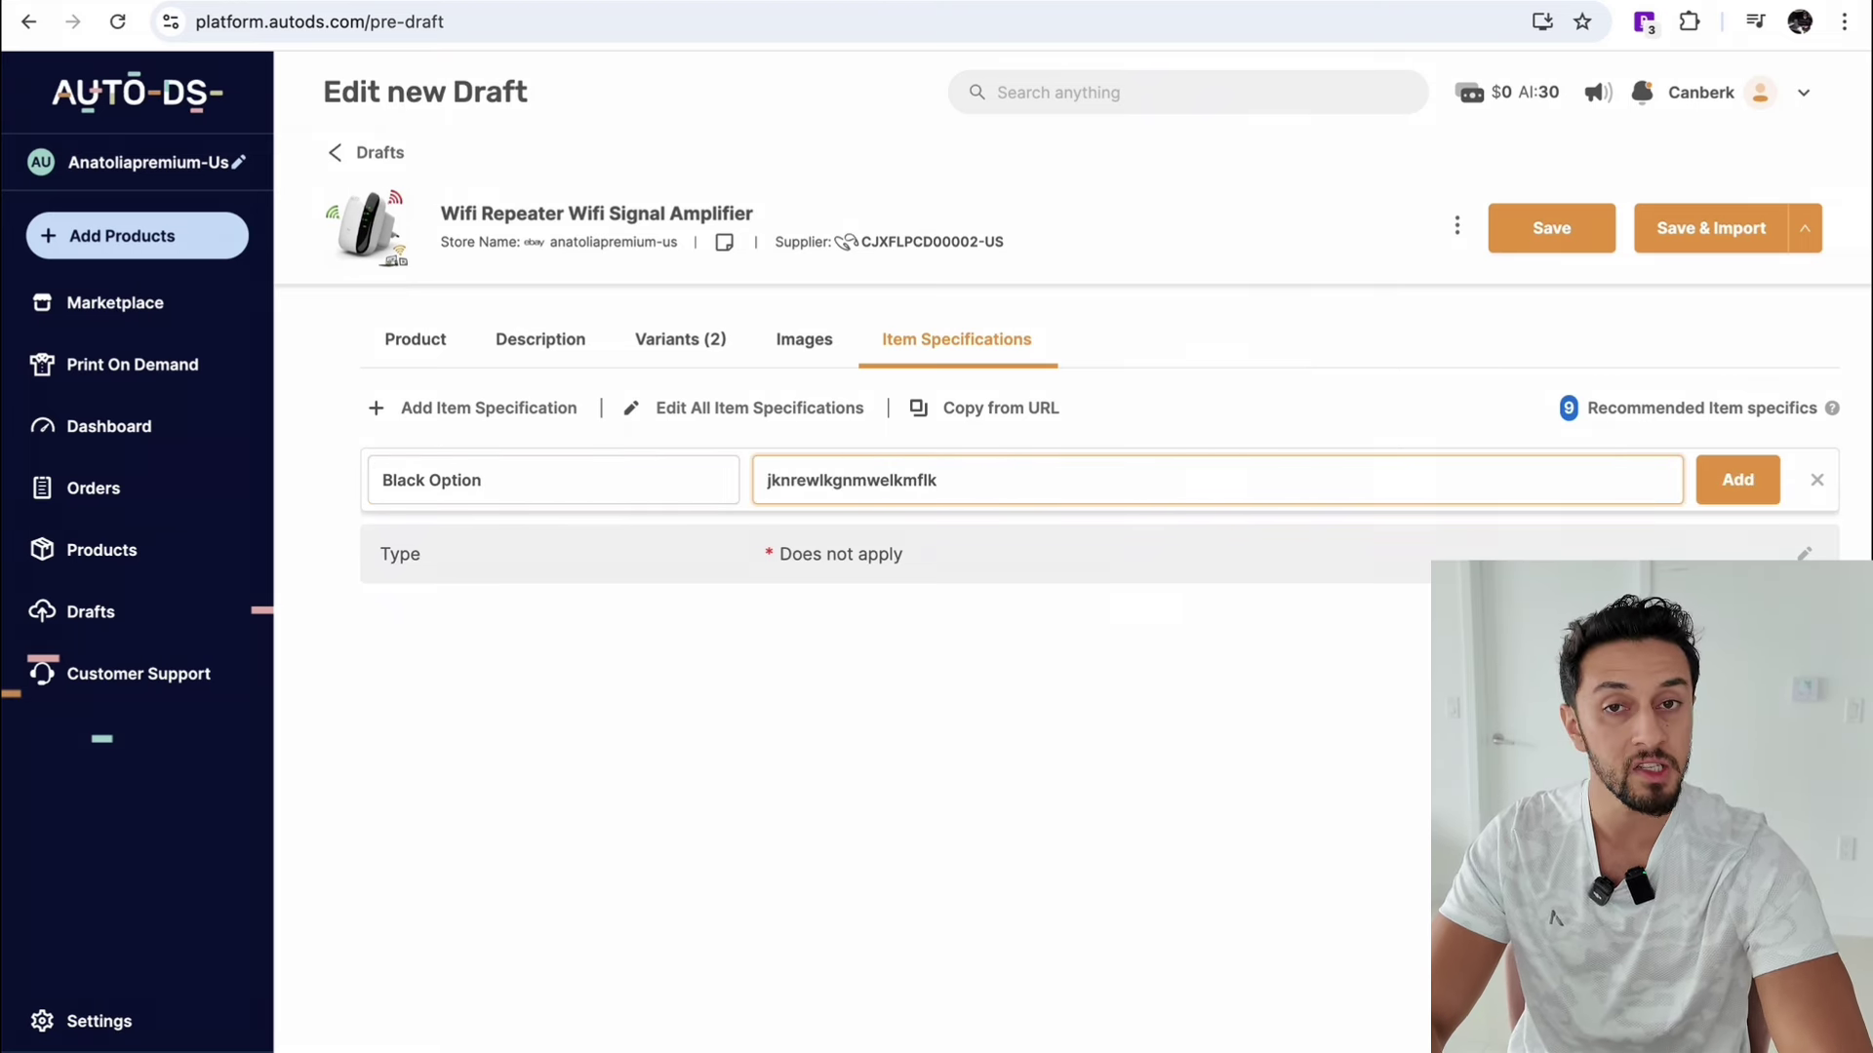
{"action": "key", "text": "BackSpace"}
{"action": "key", "text": "BackSpace"}
{"action": "key", "text": "BackSpace"}
{"action": "key", "text": "BackSpace"}
{"action": "key", "text": "BackSpace"}
{"action": "key", "text": "BackSpace"}
{"action": "key", "text": "BackSpace"}
{"action": "key", "text": "BackSpace"}
{"action": "key", "text": "BackSpace"}
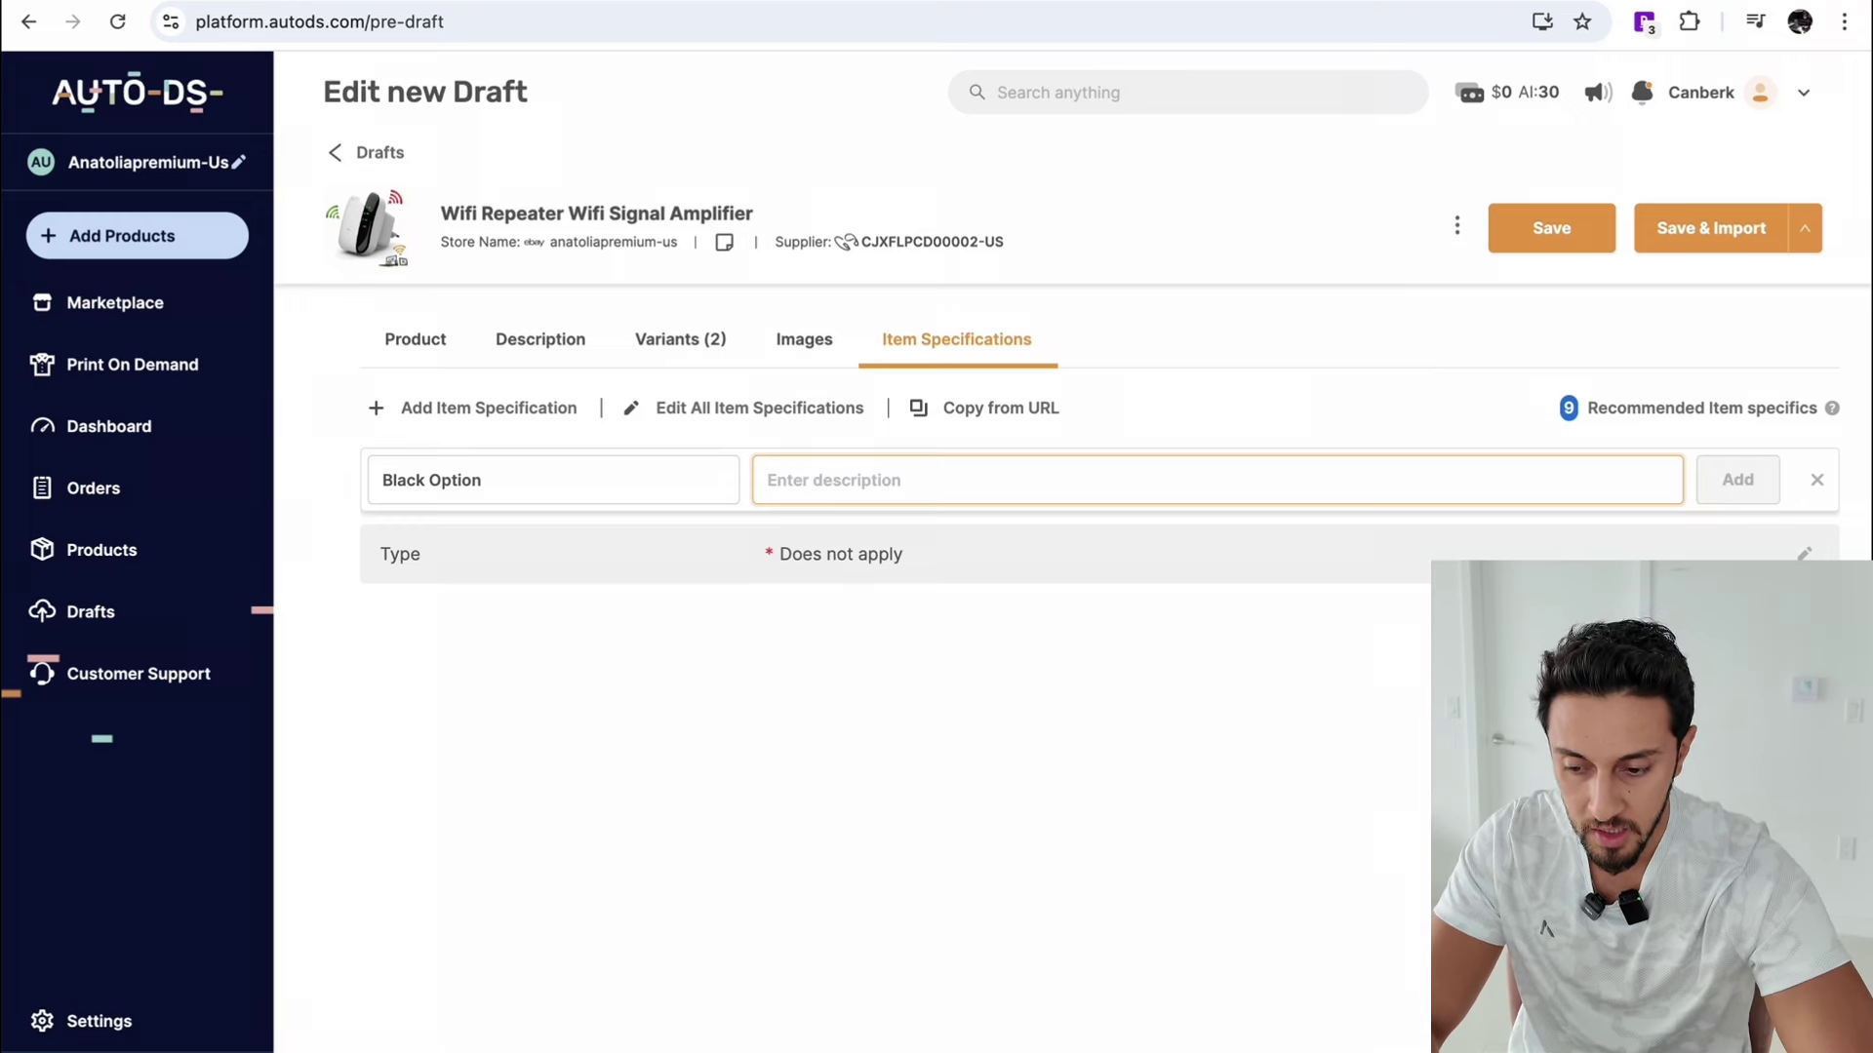
Step: Describe the "Black Option" specification as "This product also has a black option available in United States.", add it and save the draft
{"action": "left_click", "coordinate": [893, 738]}
{"action": "left_click", "coordinate": [836, 489]}
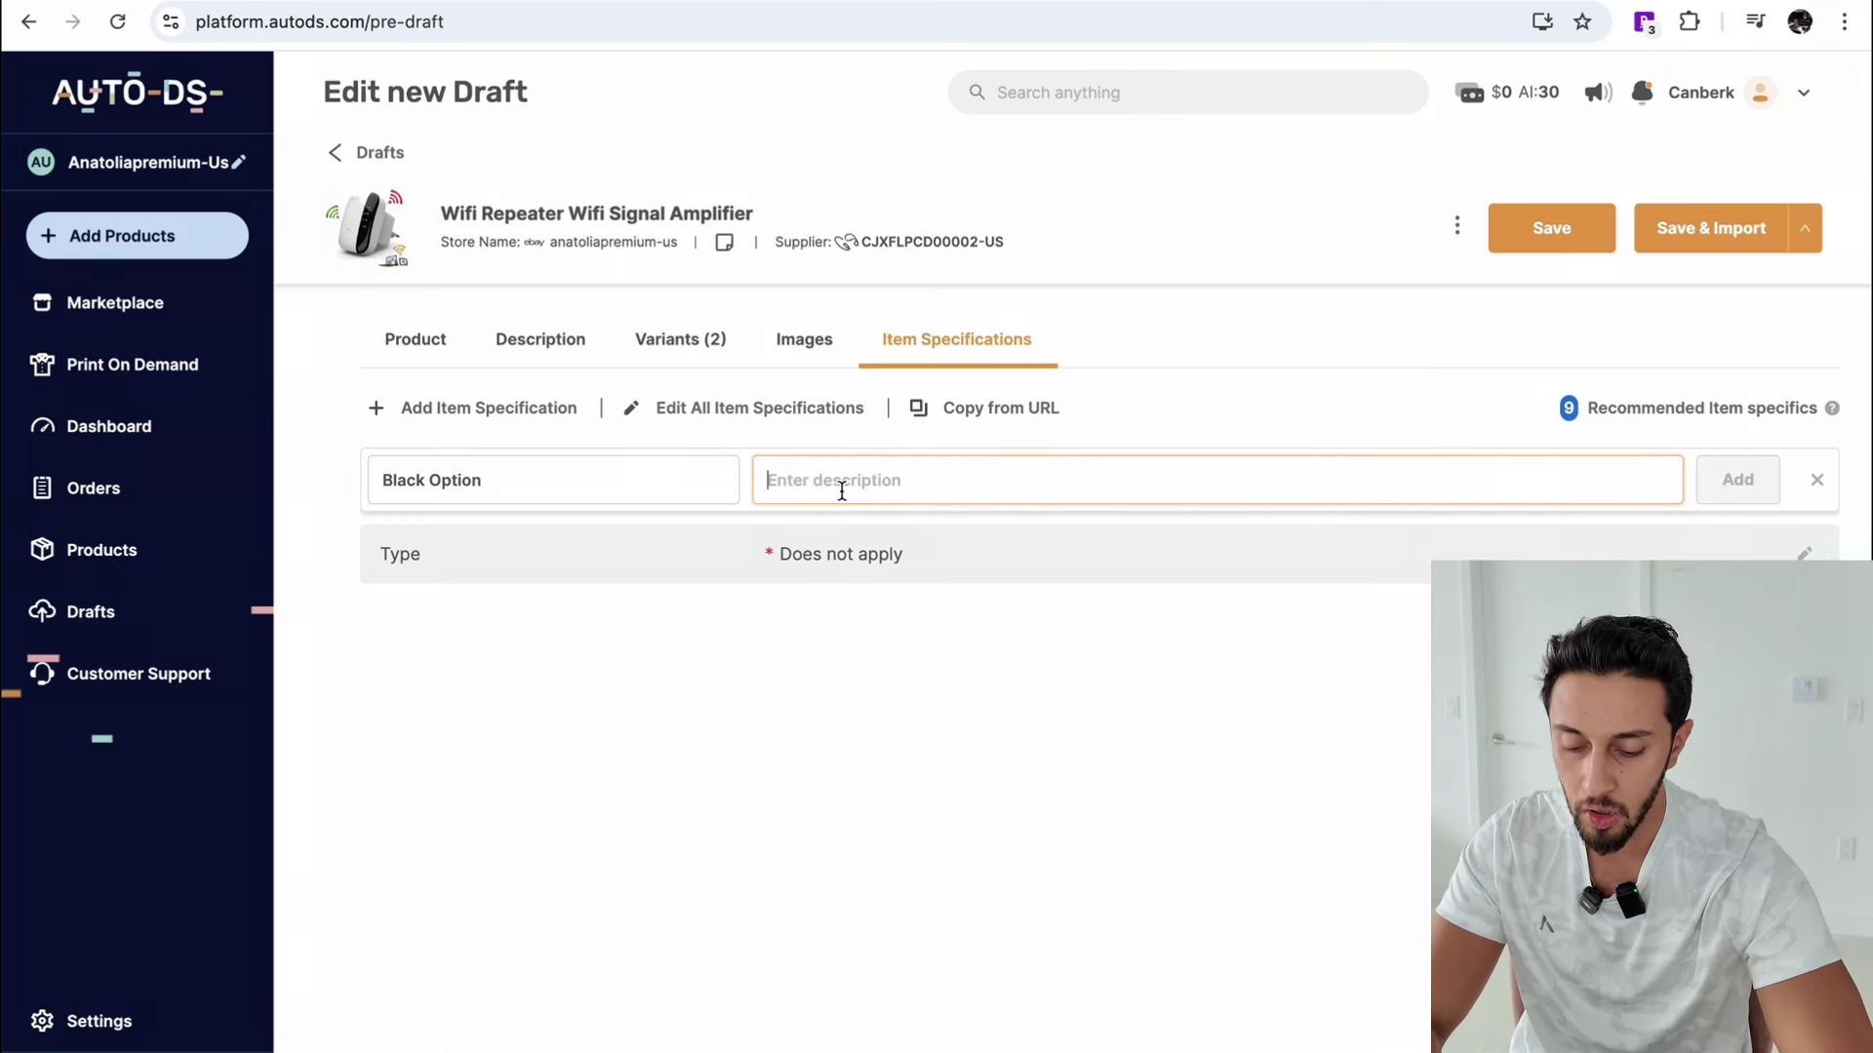
{"action": "type", "text": "This product also has a black option available in United States."}
{"action": "key", "text": "Return"}
{"action": "left_click", "coordinate": [575, 475]}
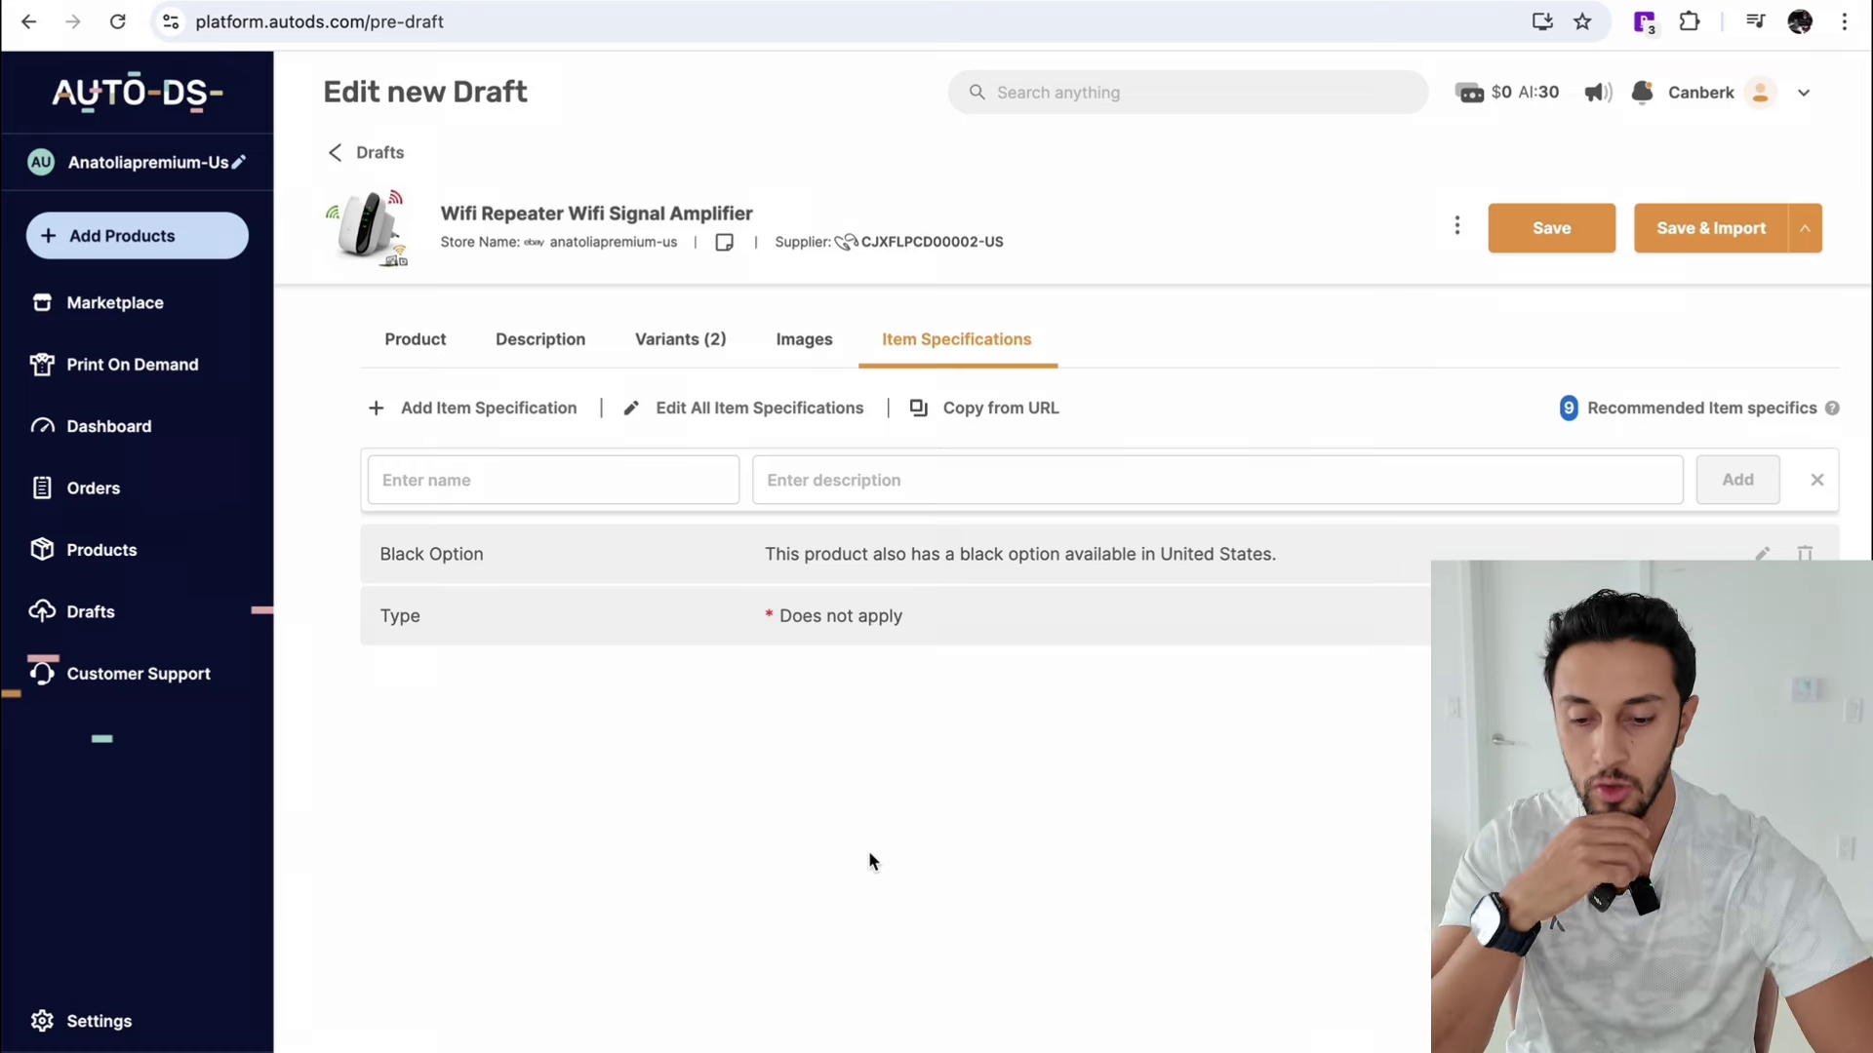
{"action": "left_click", "coordinate": [1539, 237]}
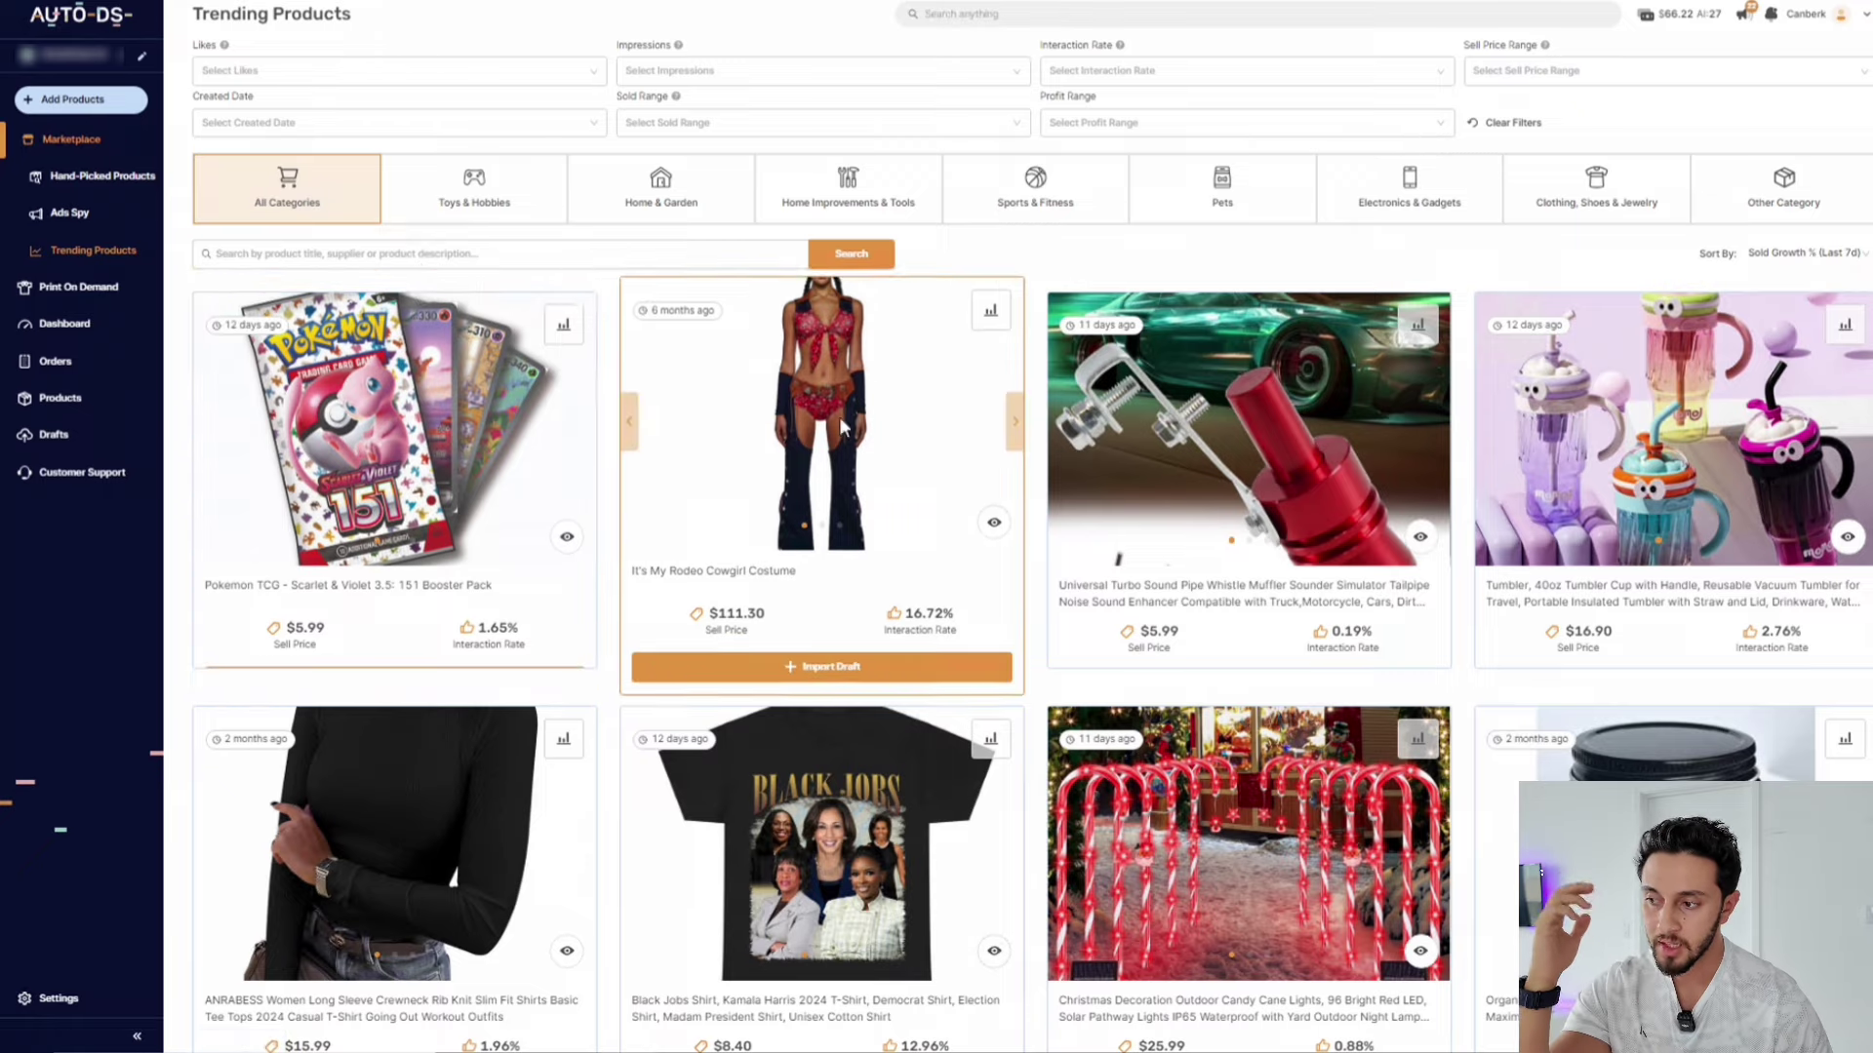
Step: Browse the Trending Products listings, comparing their sell prices, interaction rates and product statistics
{"action": "scroll", "coordinate": [951, 678], "scroll_direction": "down", "scroll_amount": 1}
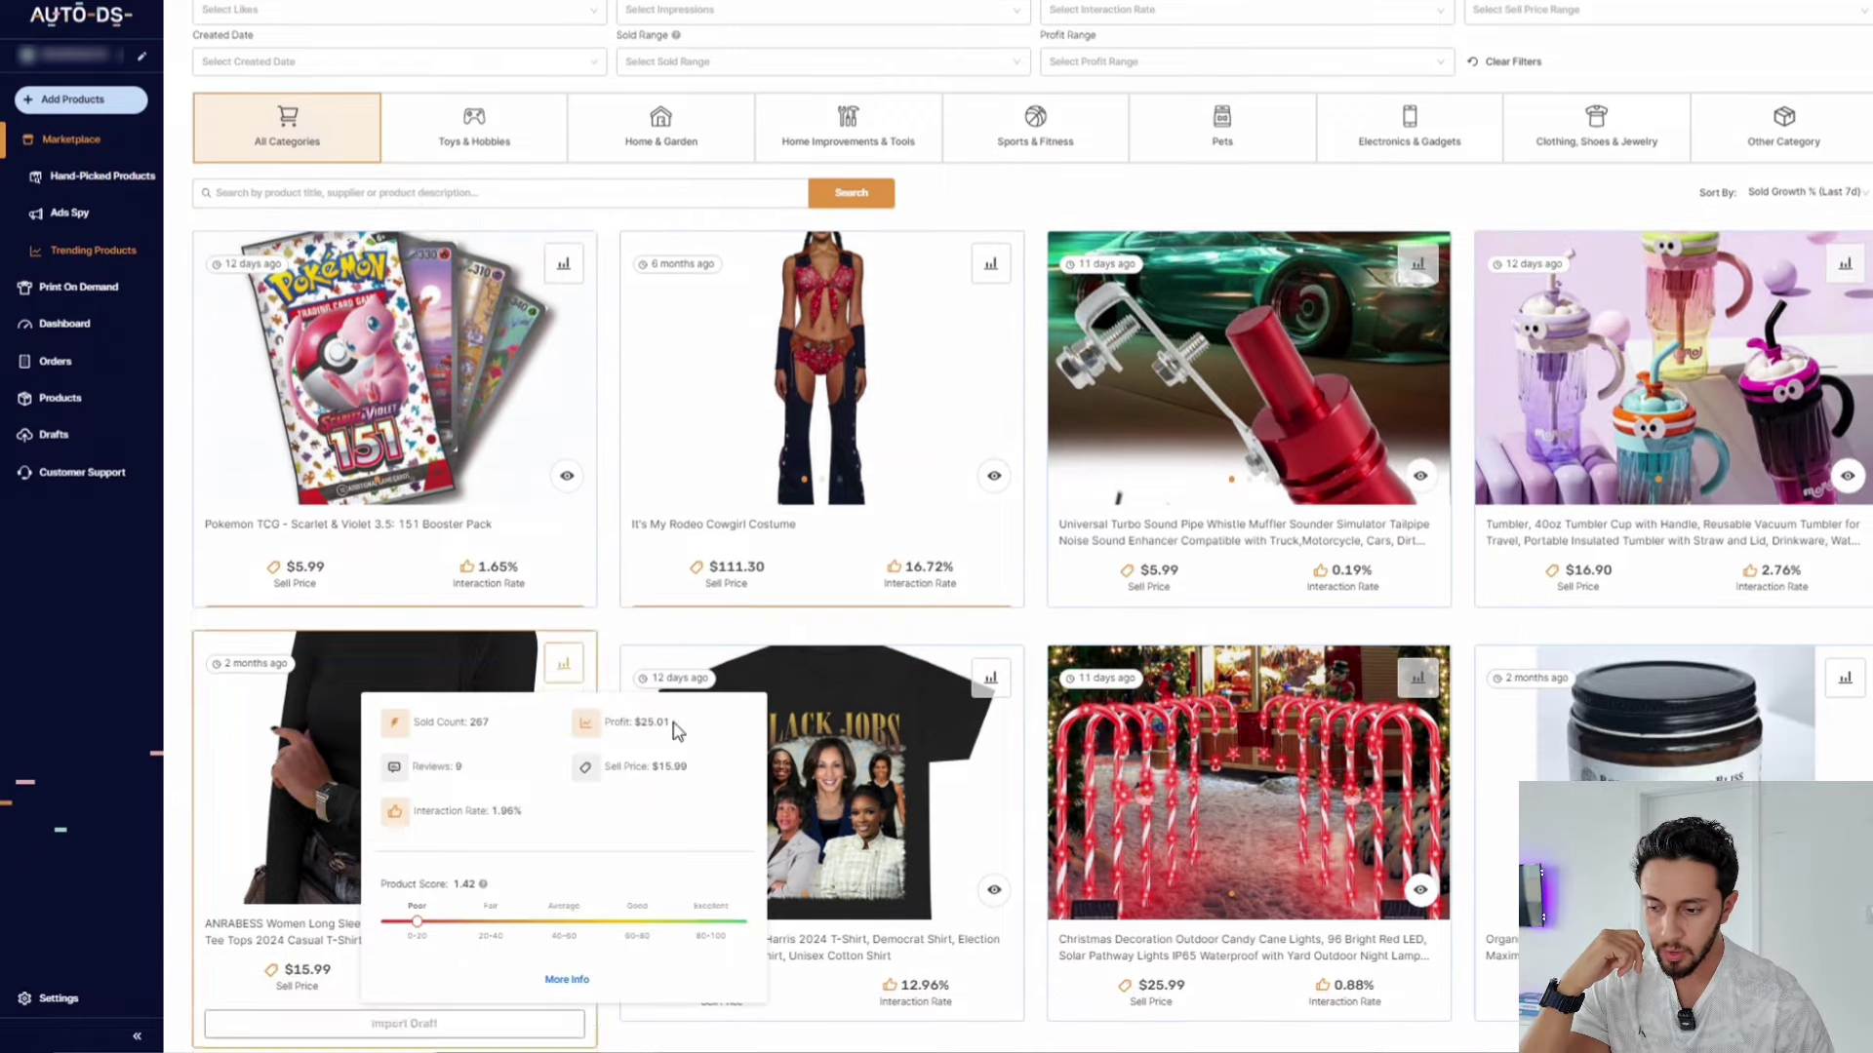
{"action": "scroll", "coordinate": [946, 671], "scroll_direction": "down", "scroll_amount": 2}
{"action": "scroll", "coordinate": [944, 671], "scroll_direction": "down", "scroll_amount": 3}
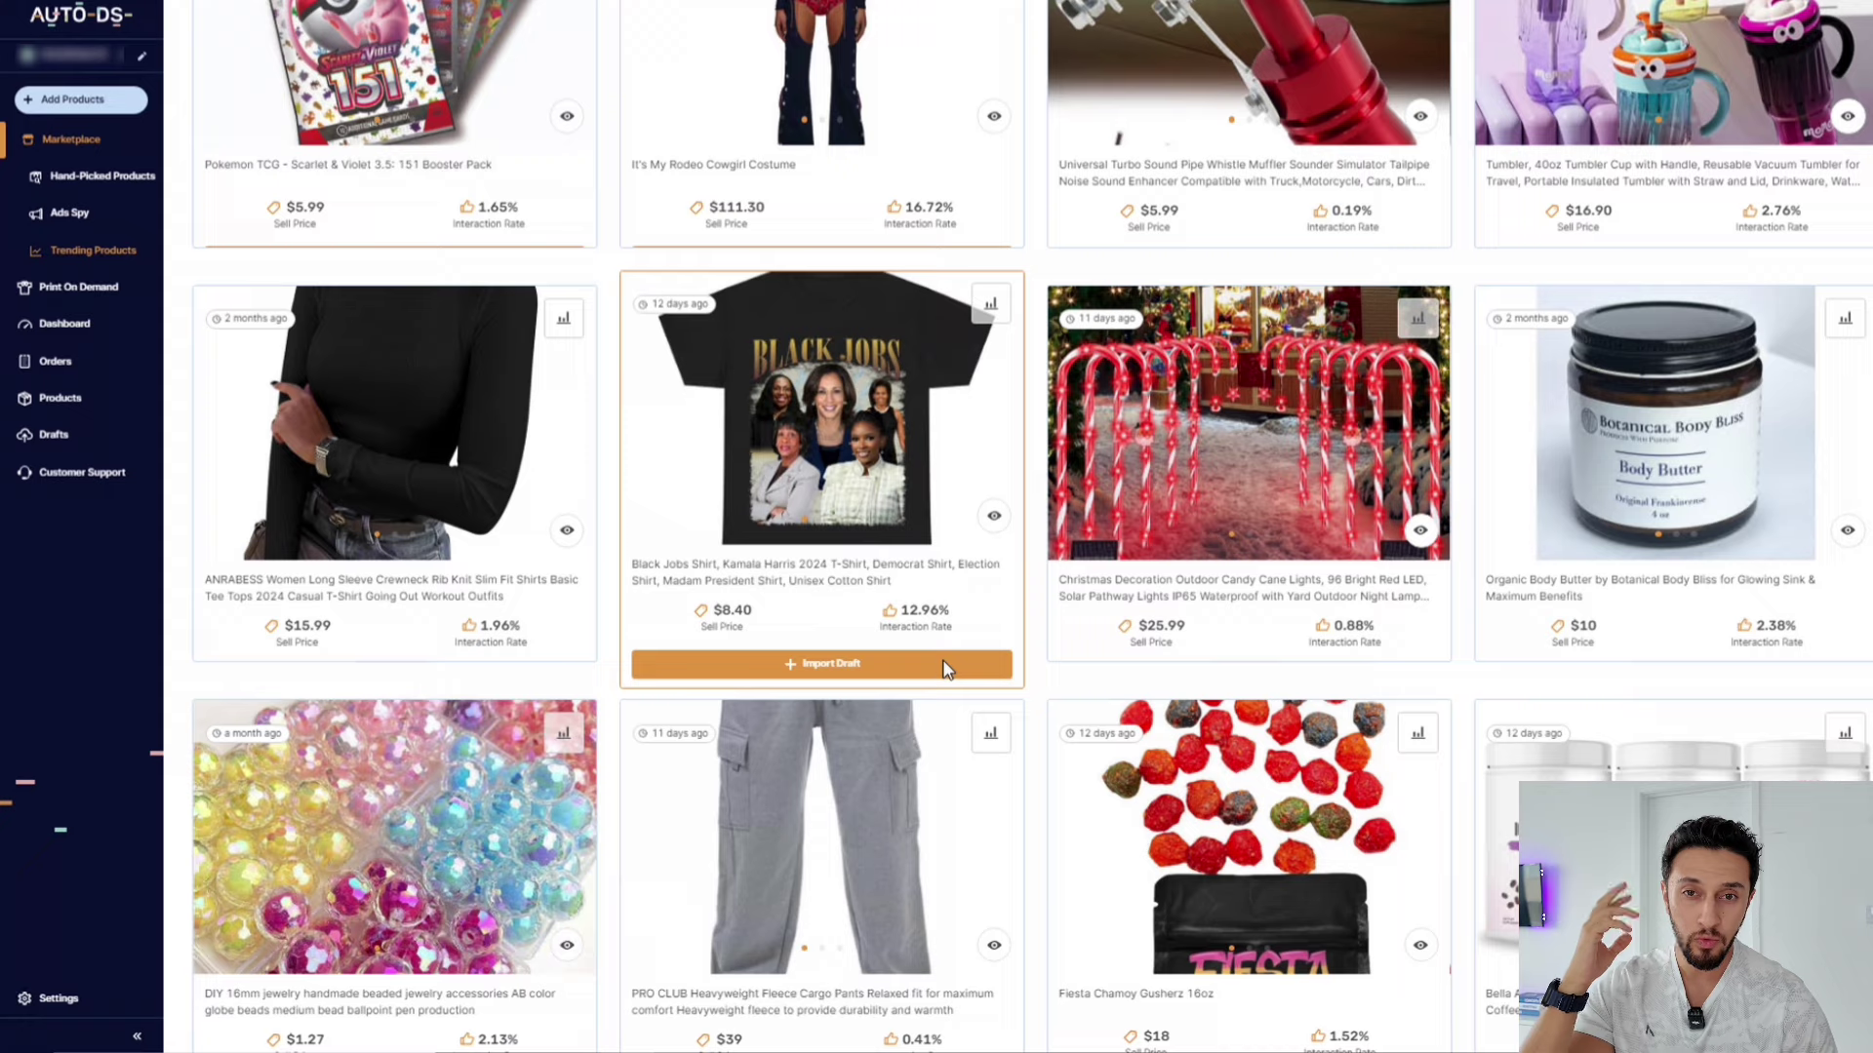
{"action": "scroll", "coordinate": [944, 671], "scroll_direction": "down", "scroll_amount": 1}
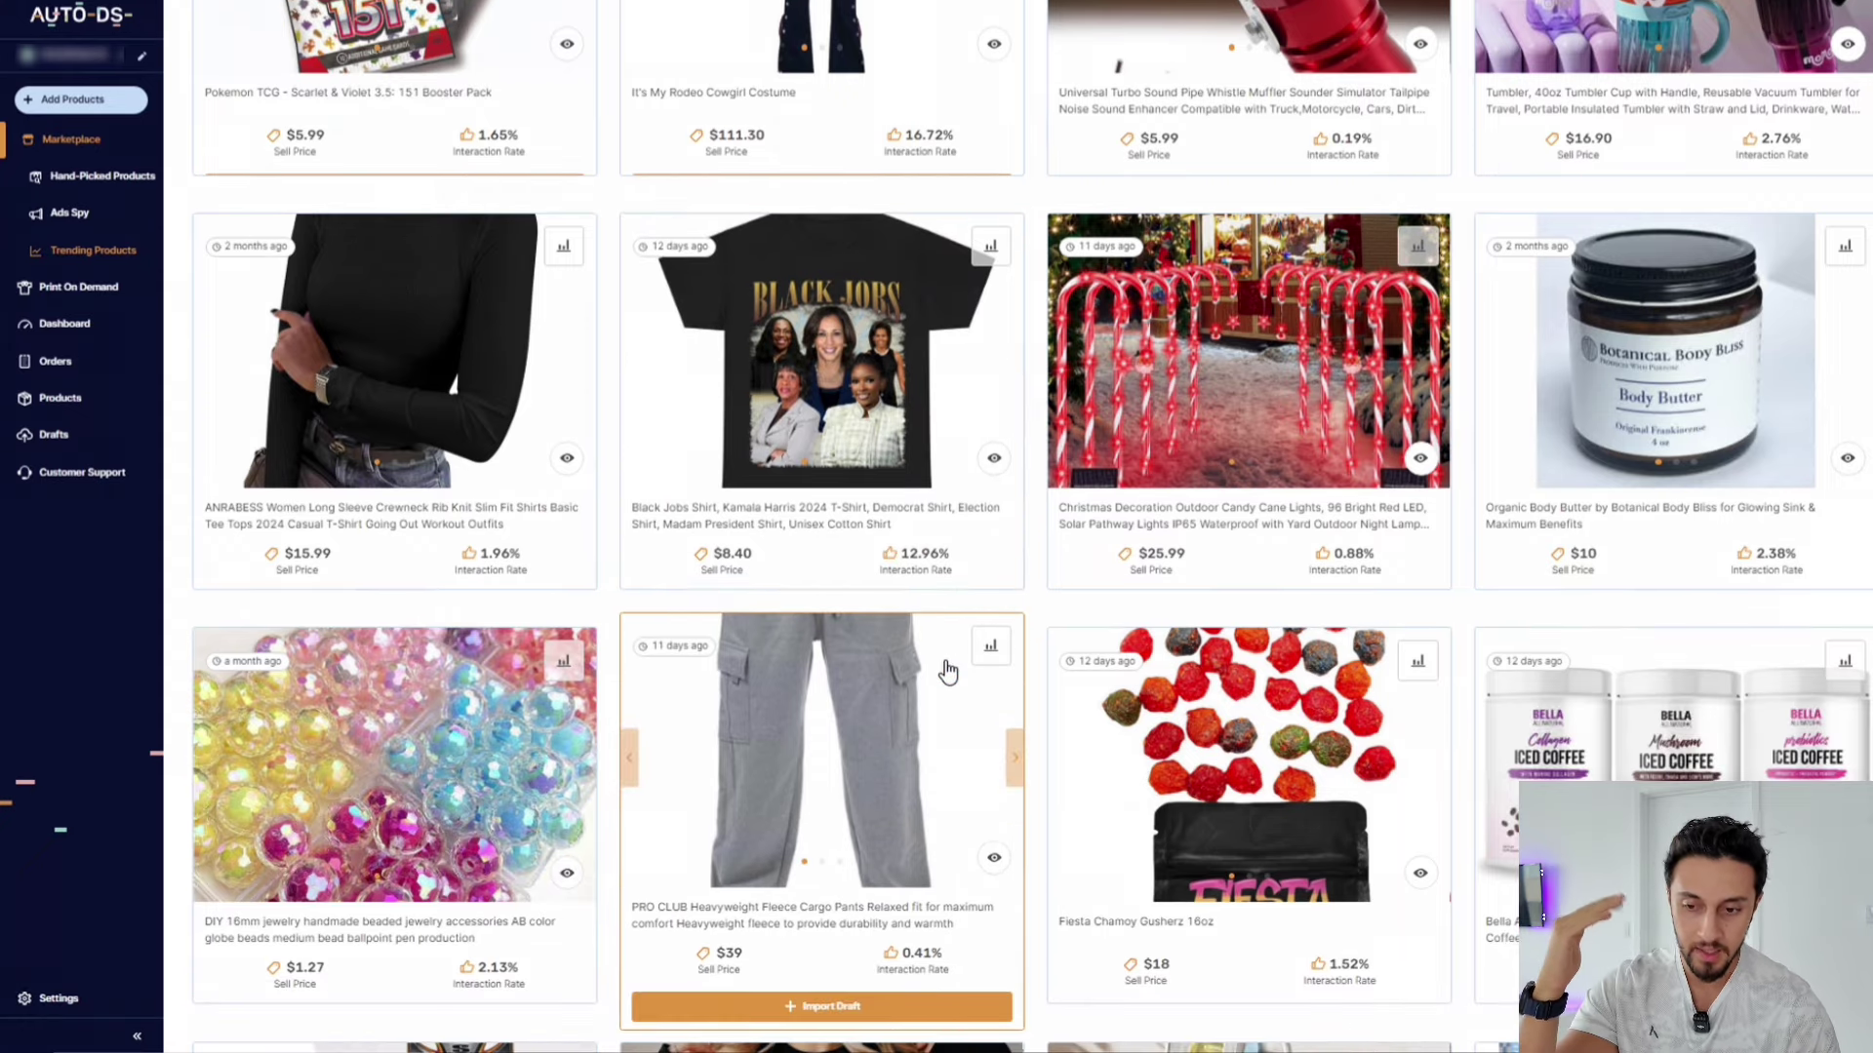
{"action": "scroll", "coordinate": [946, 671], "scroll_direction": "down", "scroll_amount": 1}
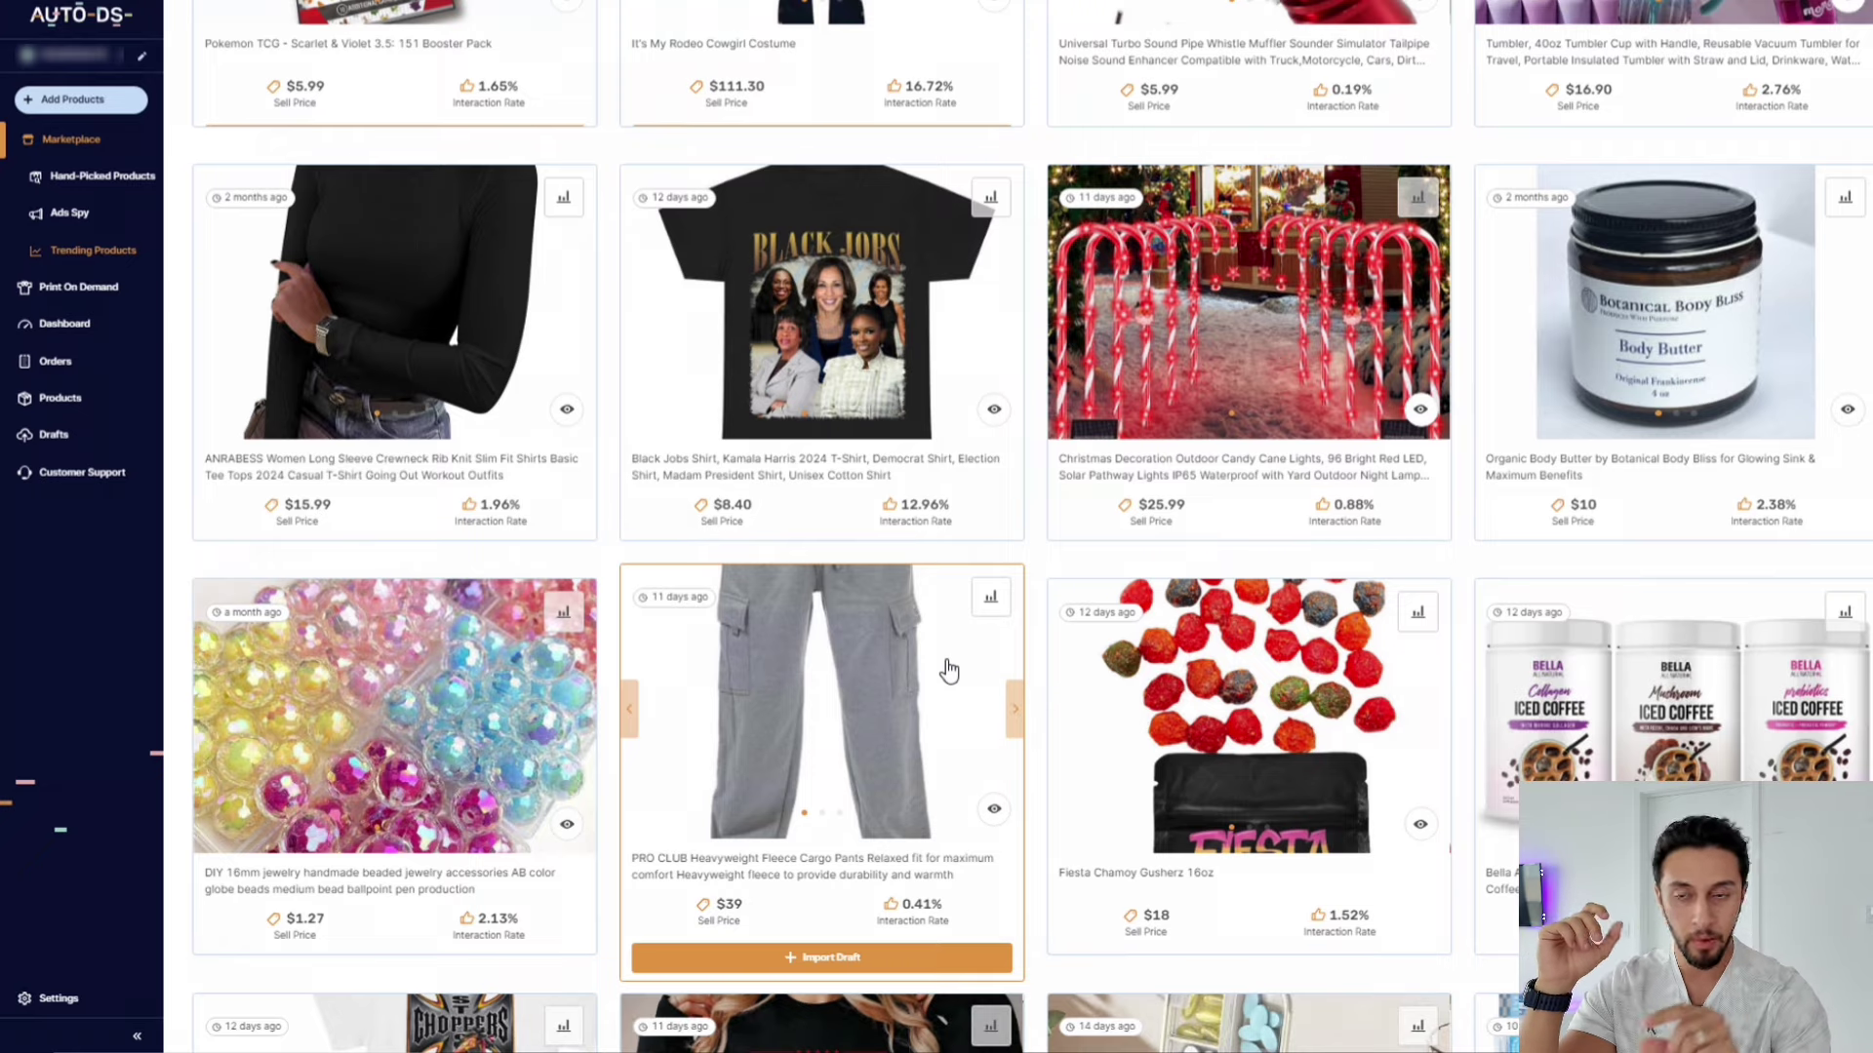
{"action": "scroll", "coordinate": [948, 671], "scroll_direction": "up", "scroll_amount": 5}
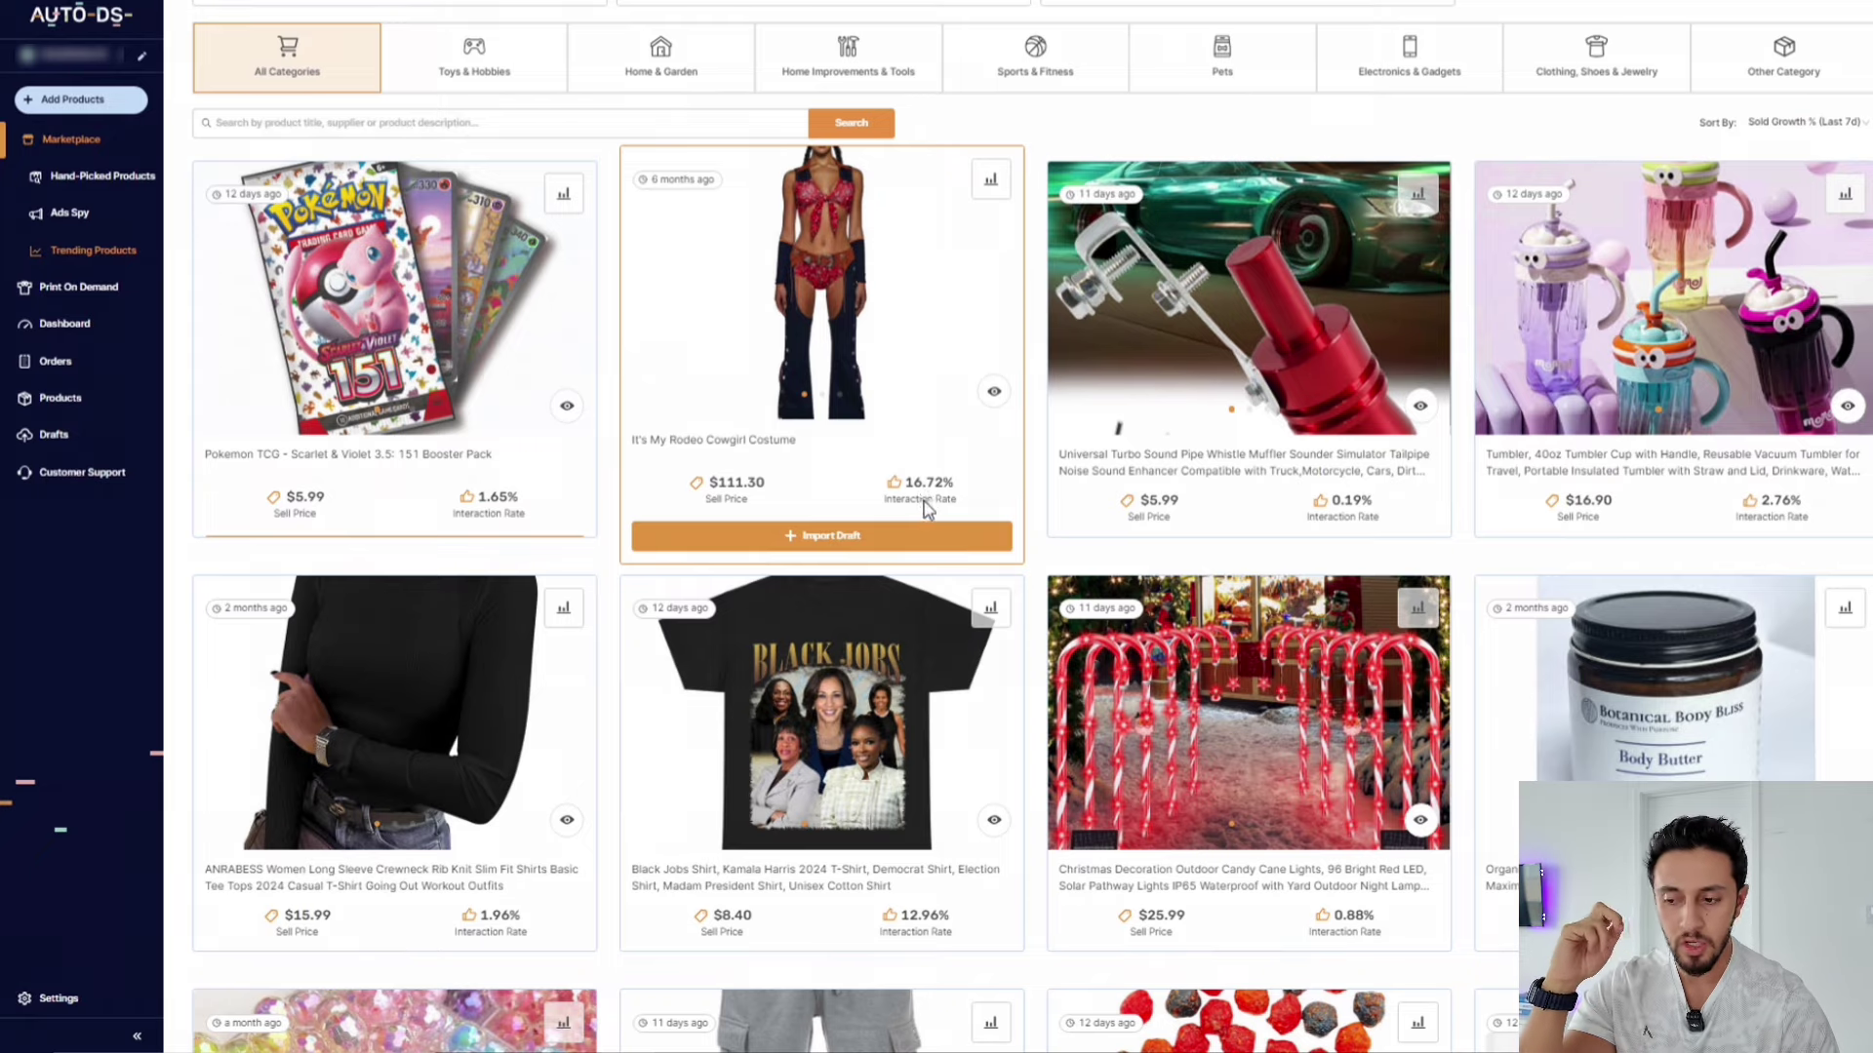
Step: Open the It's My Rodeo Cowgirl Costume details and examine its sales graph, ads, description and product score
{"action": "left_click", "coordinate": [864, 644]}
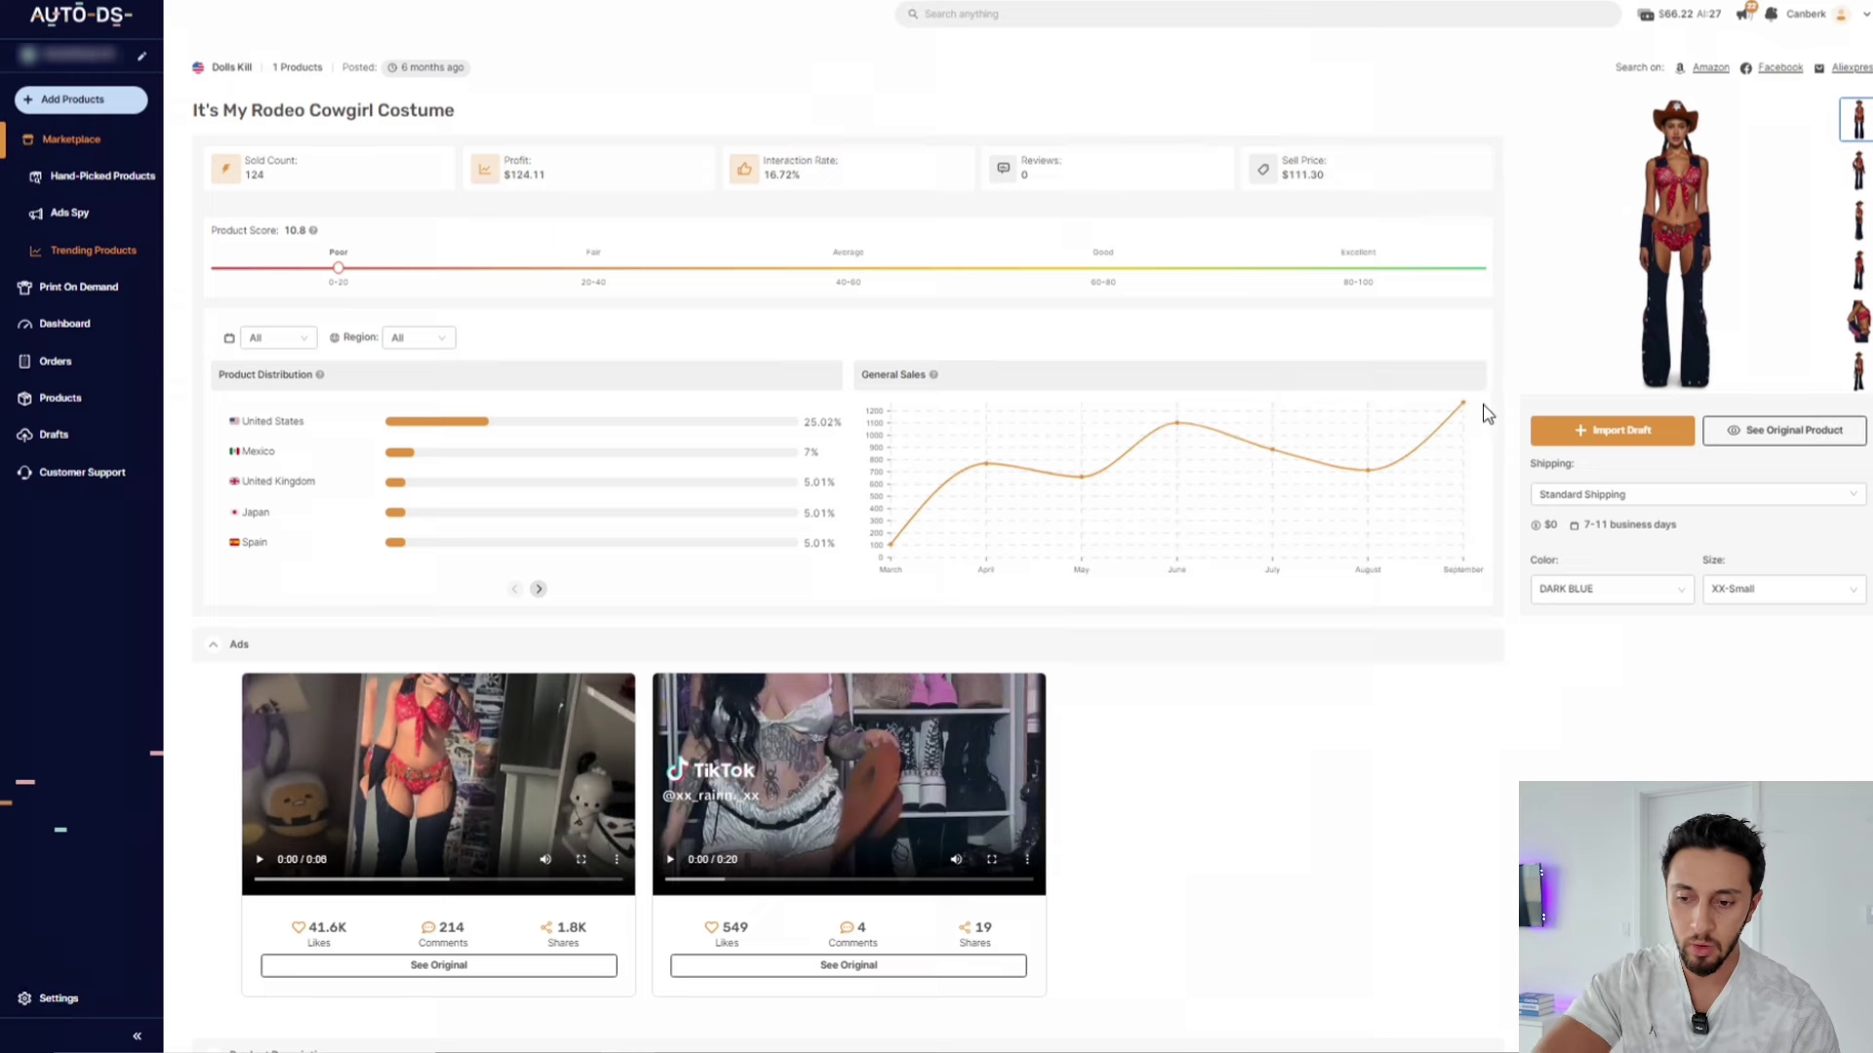
{"action": "mouse_move", "coordinate": [1464, 413]}
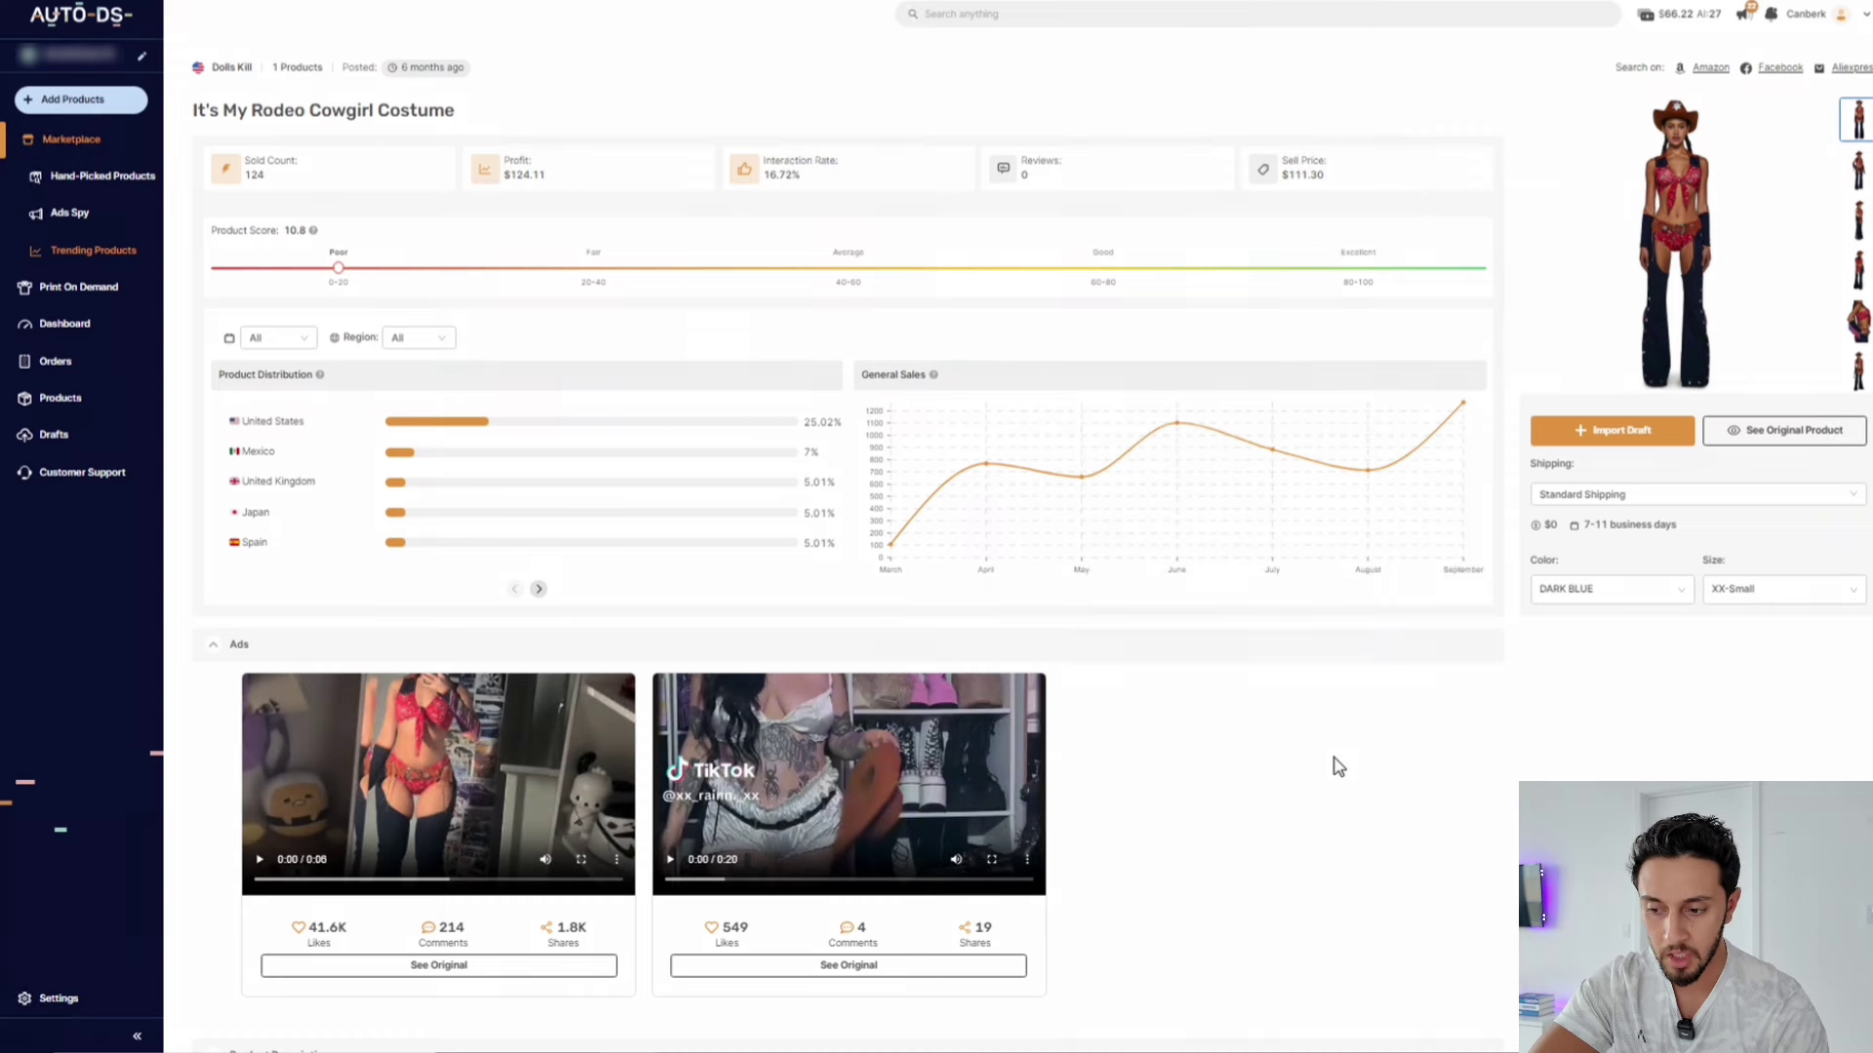
{"action": "scroll", "coordinate": [1338, 766], "scroll_direction": "down", "scroll_amount": 1}
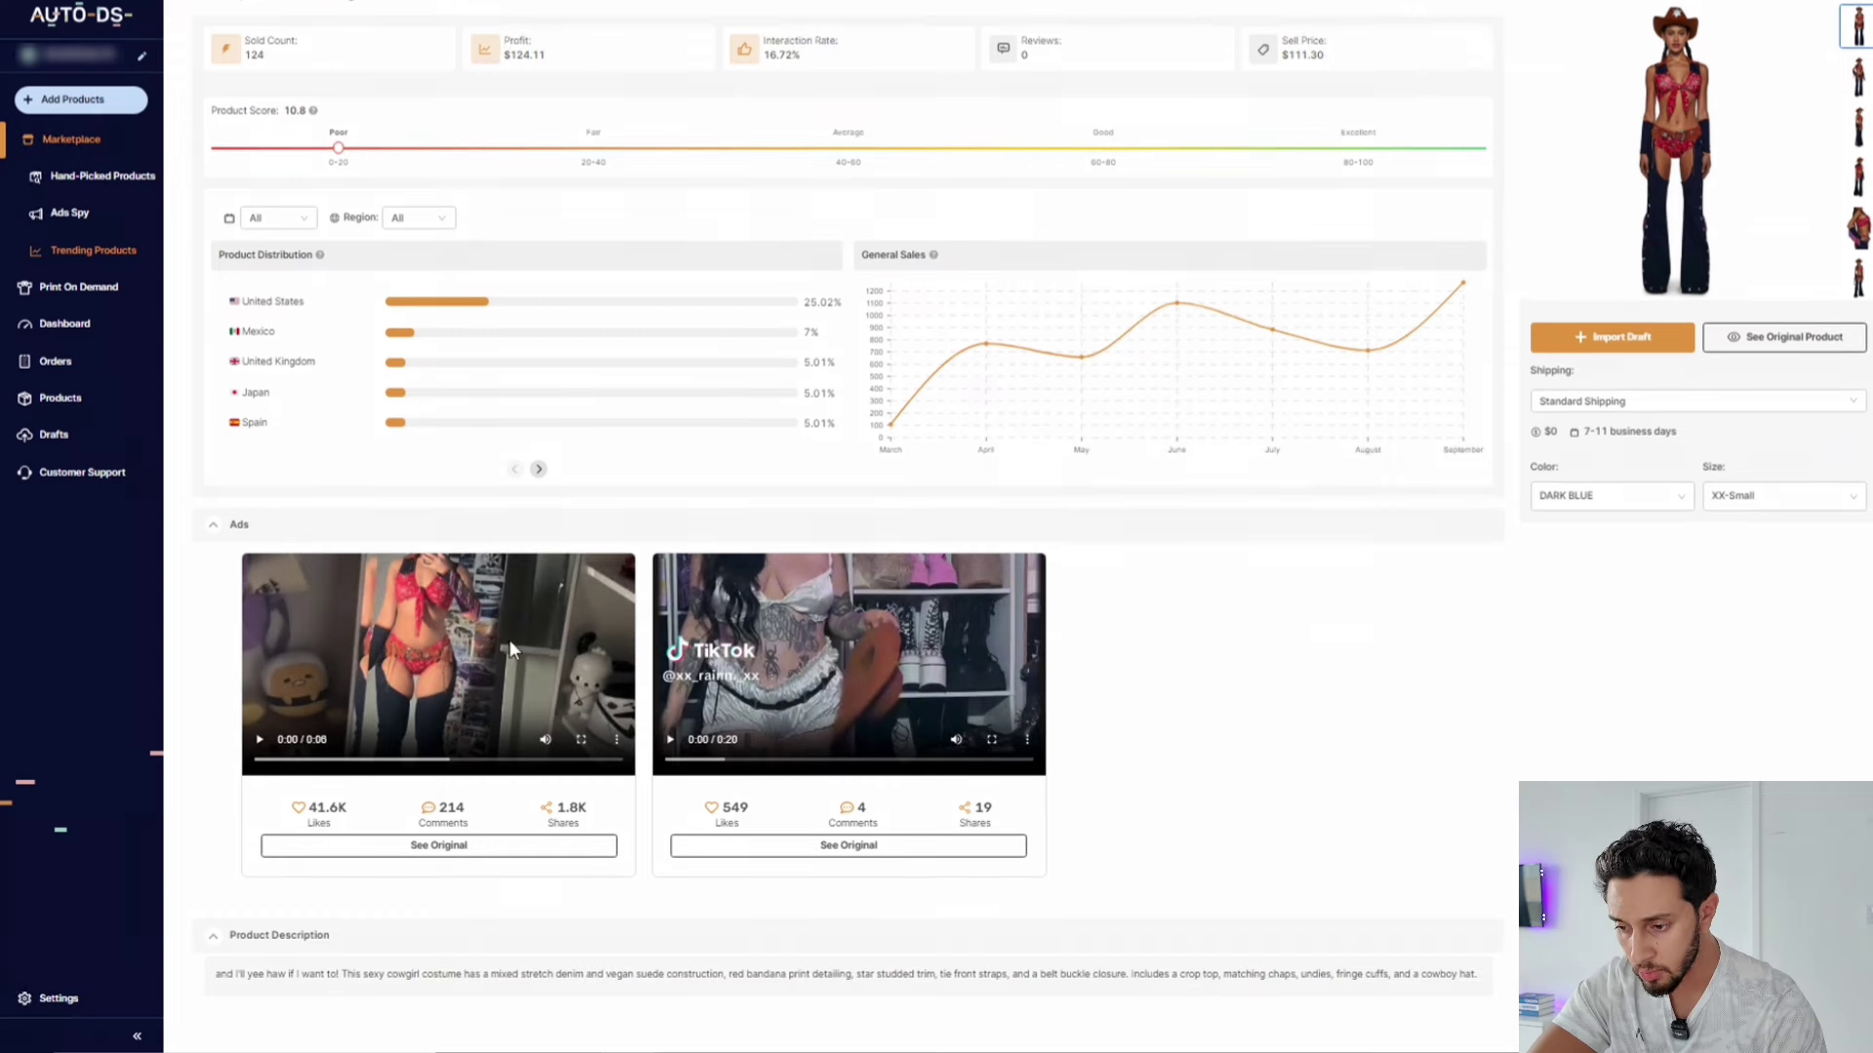
{"action": "left_click", "coordinate": [213, 525]}
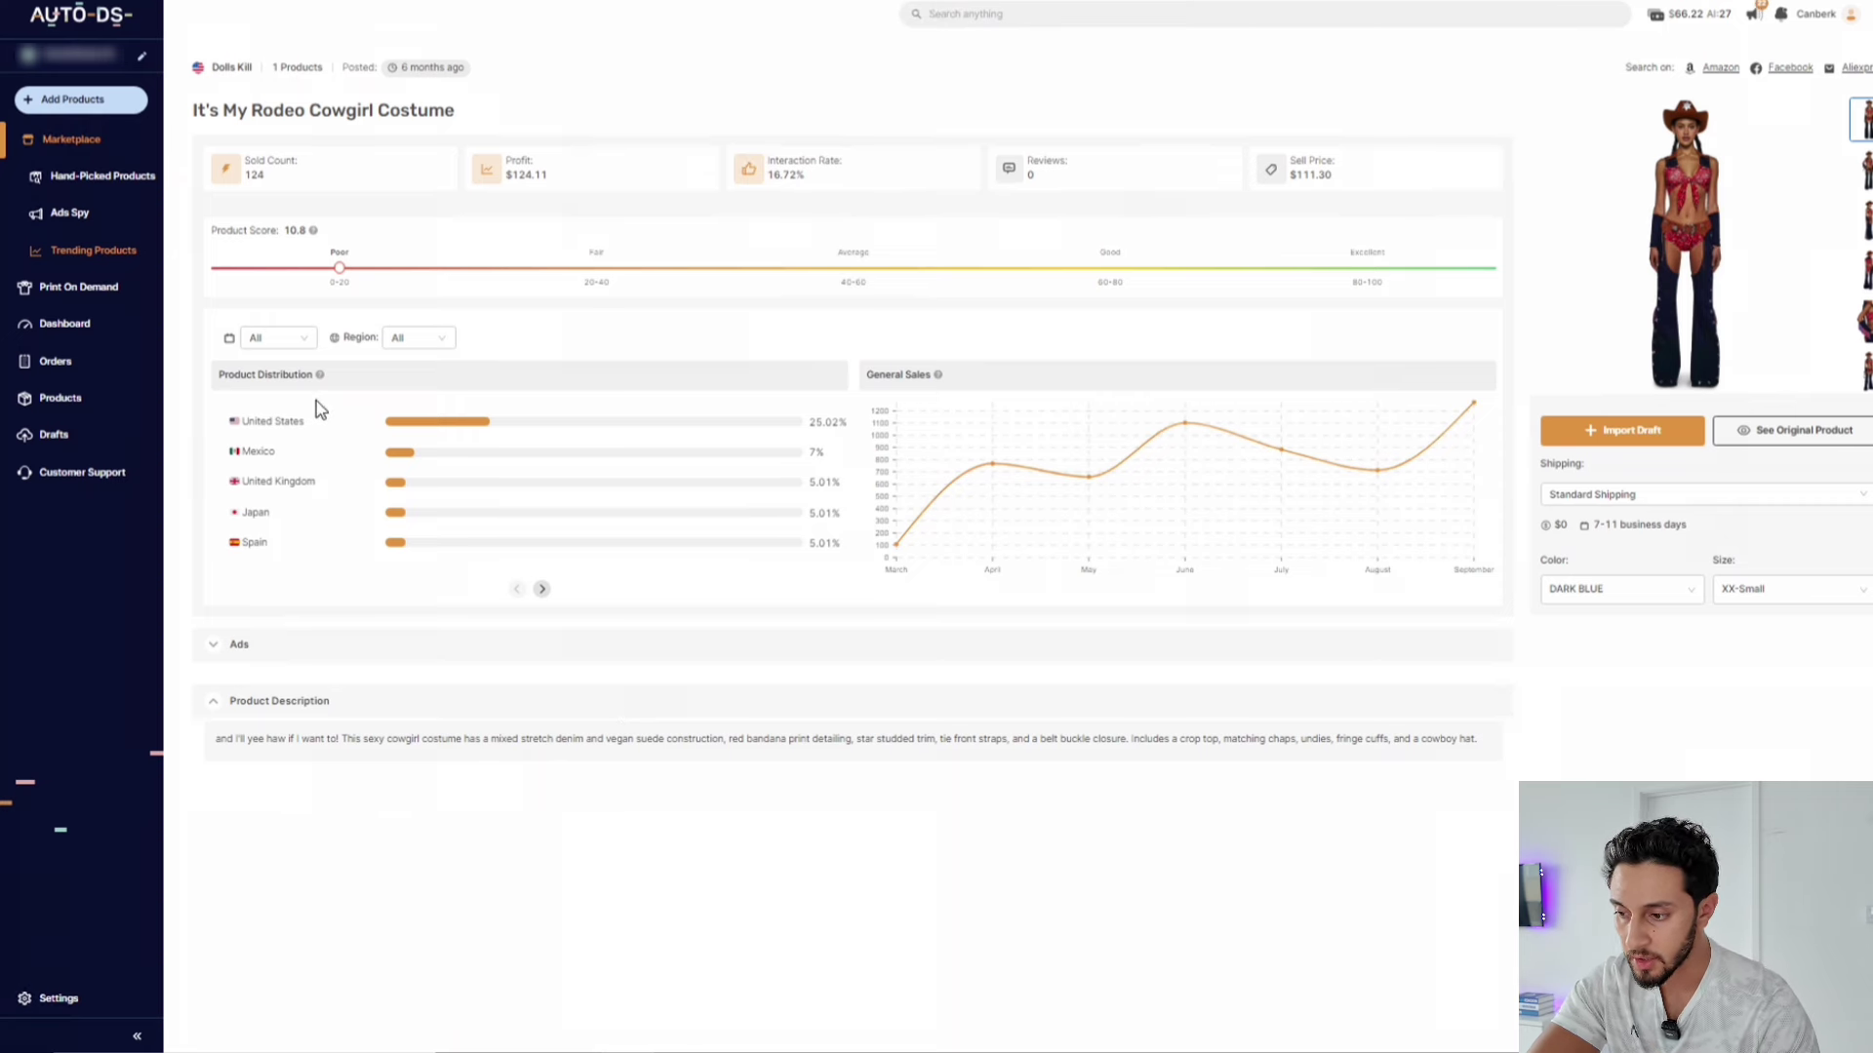
{"action": "double_click", "coordinate": [293, 232]}
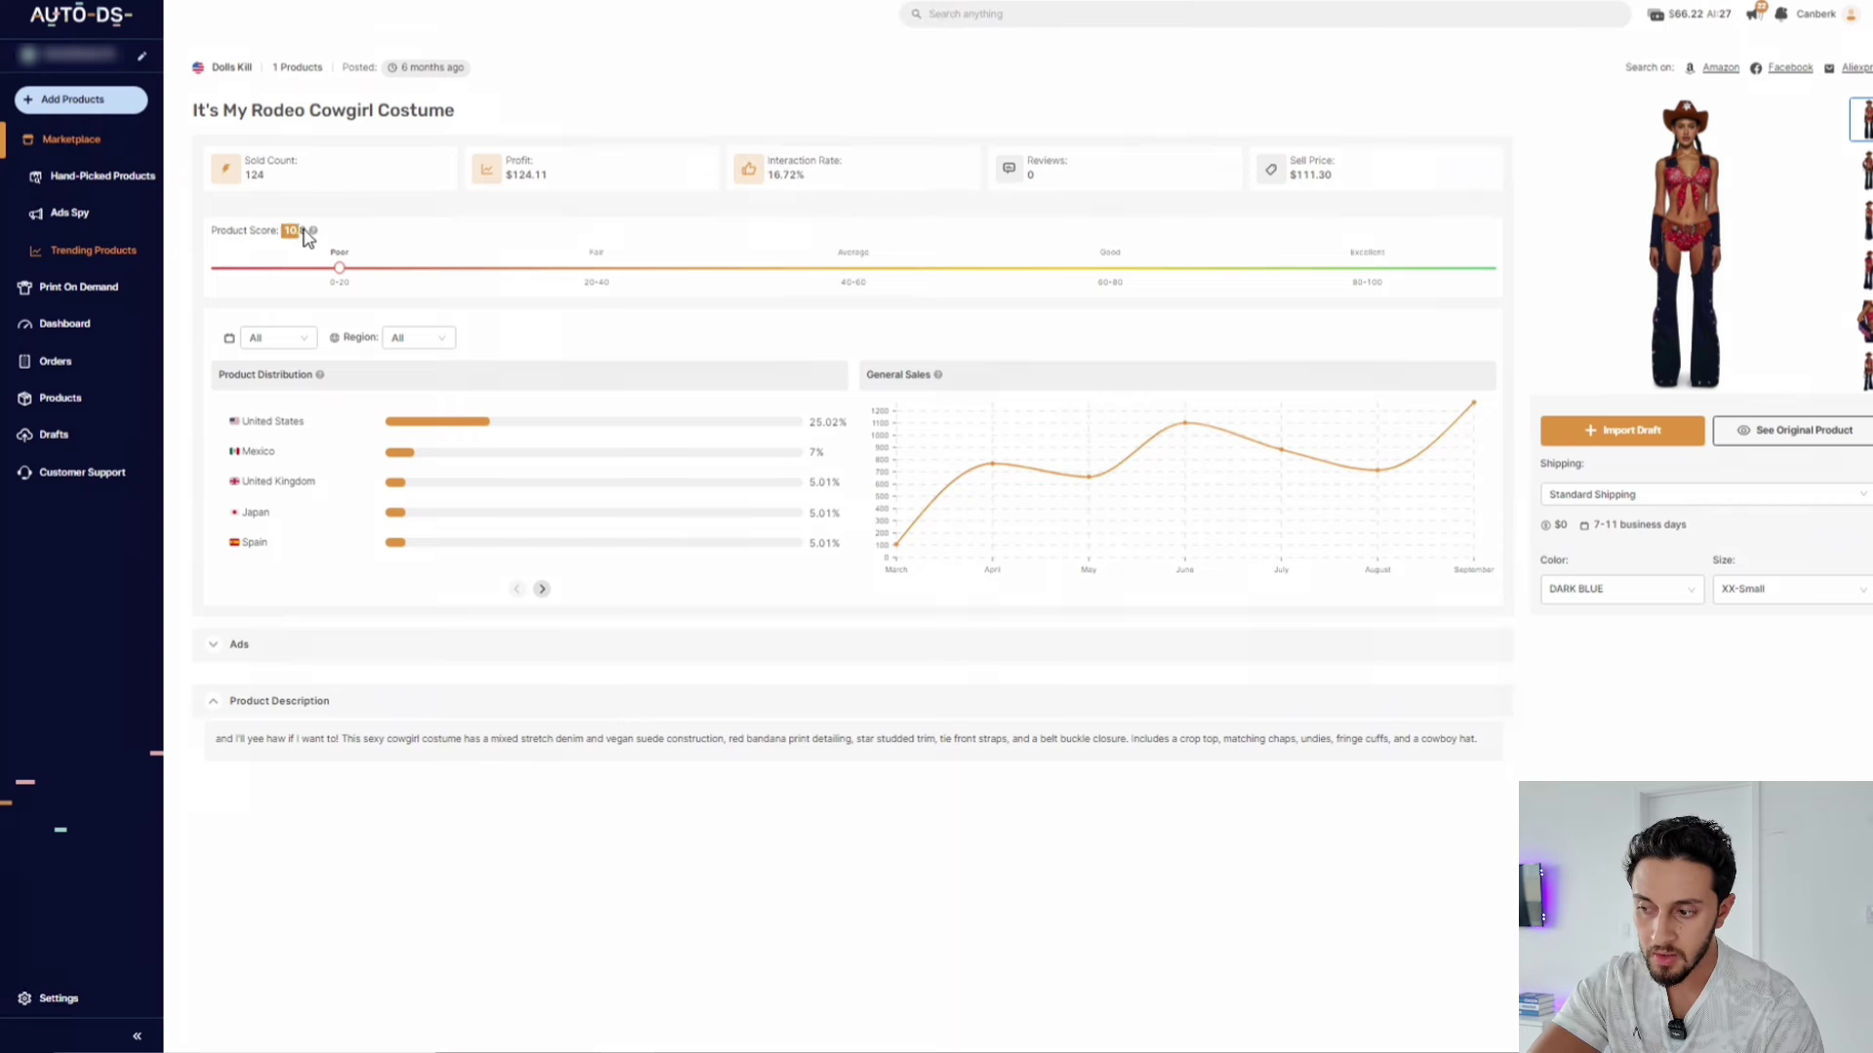
{"action": "left_click", "coordinate": [273, 212]}
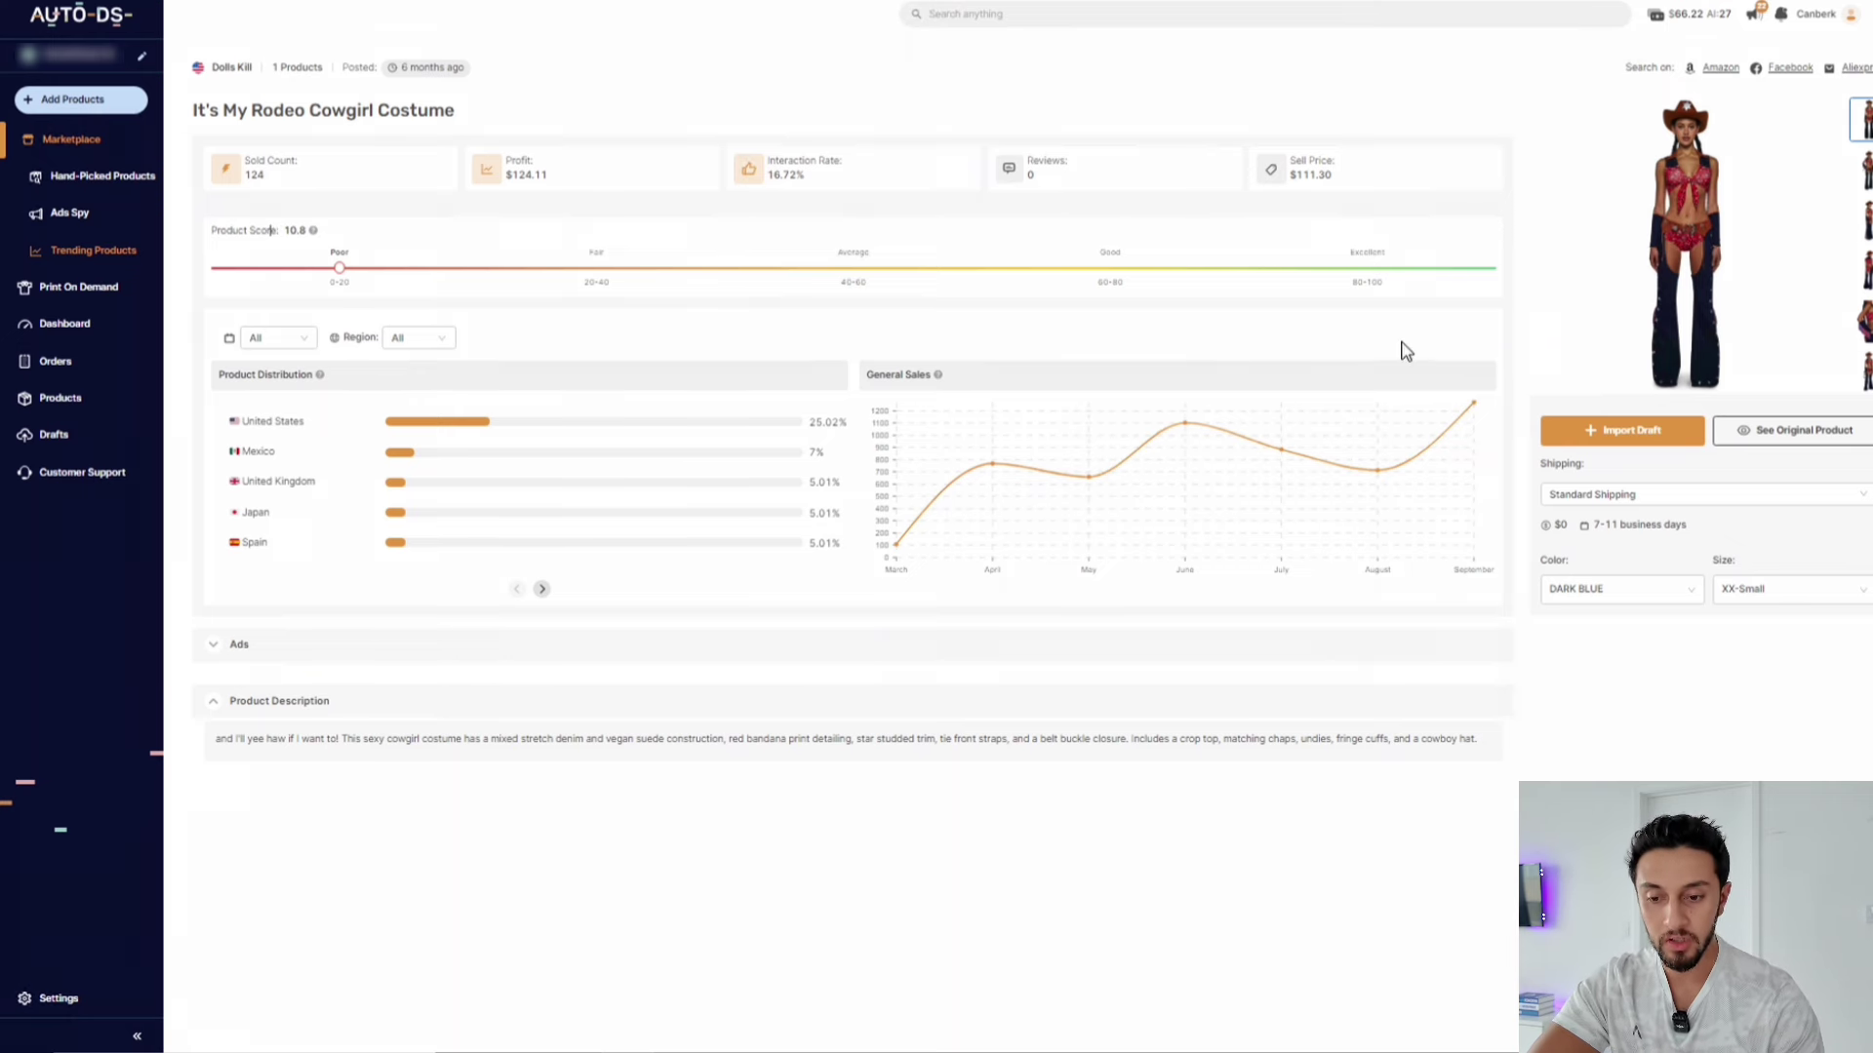
Step: Import the Rodeo Cowgirl Costume as a draft and open the list of drafts
{"action": "left_click", "coordinate": [1644, 435]}
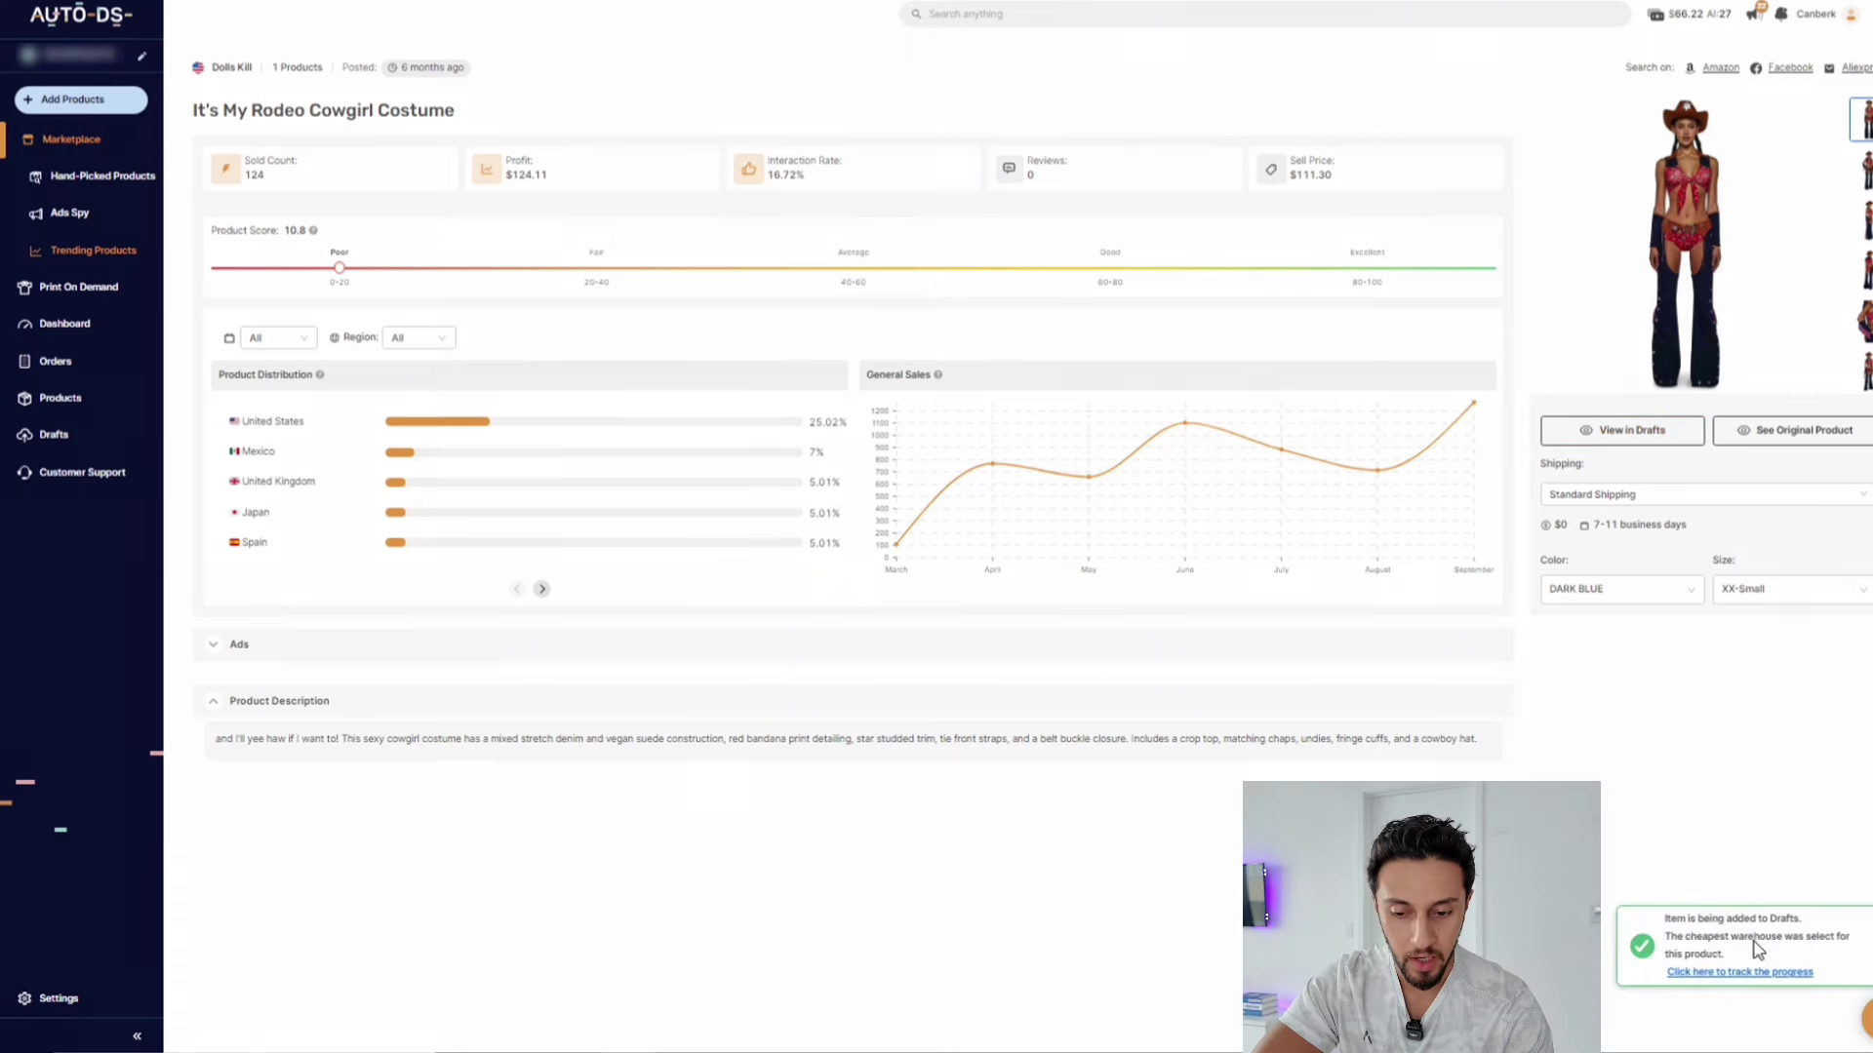
{"action": "left_click", "coordinate": [1631, 437]}
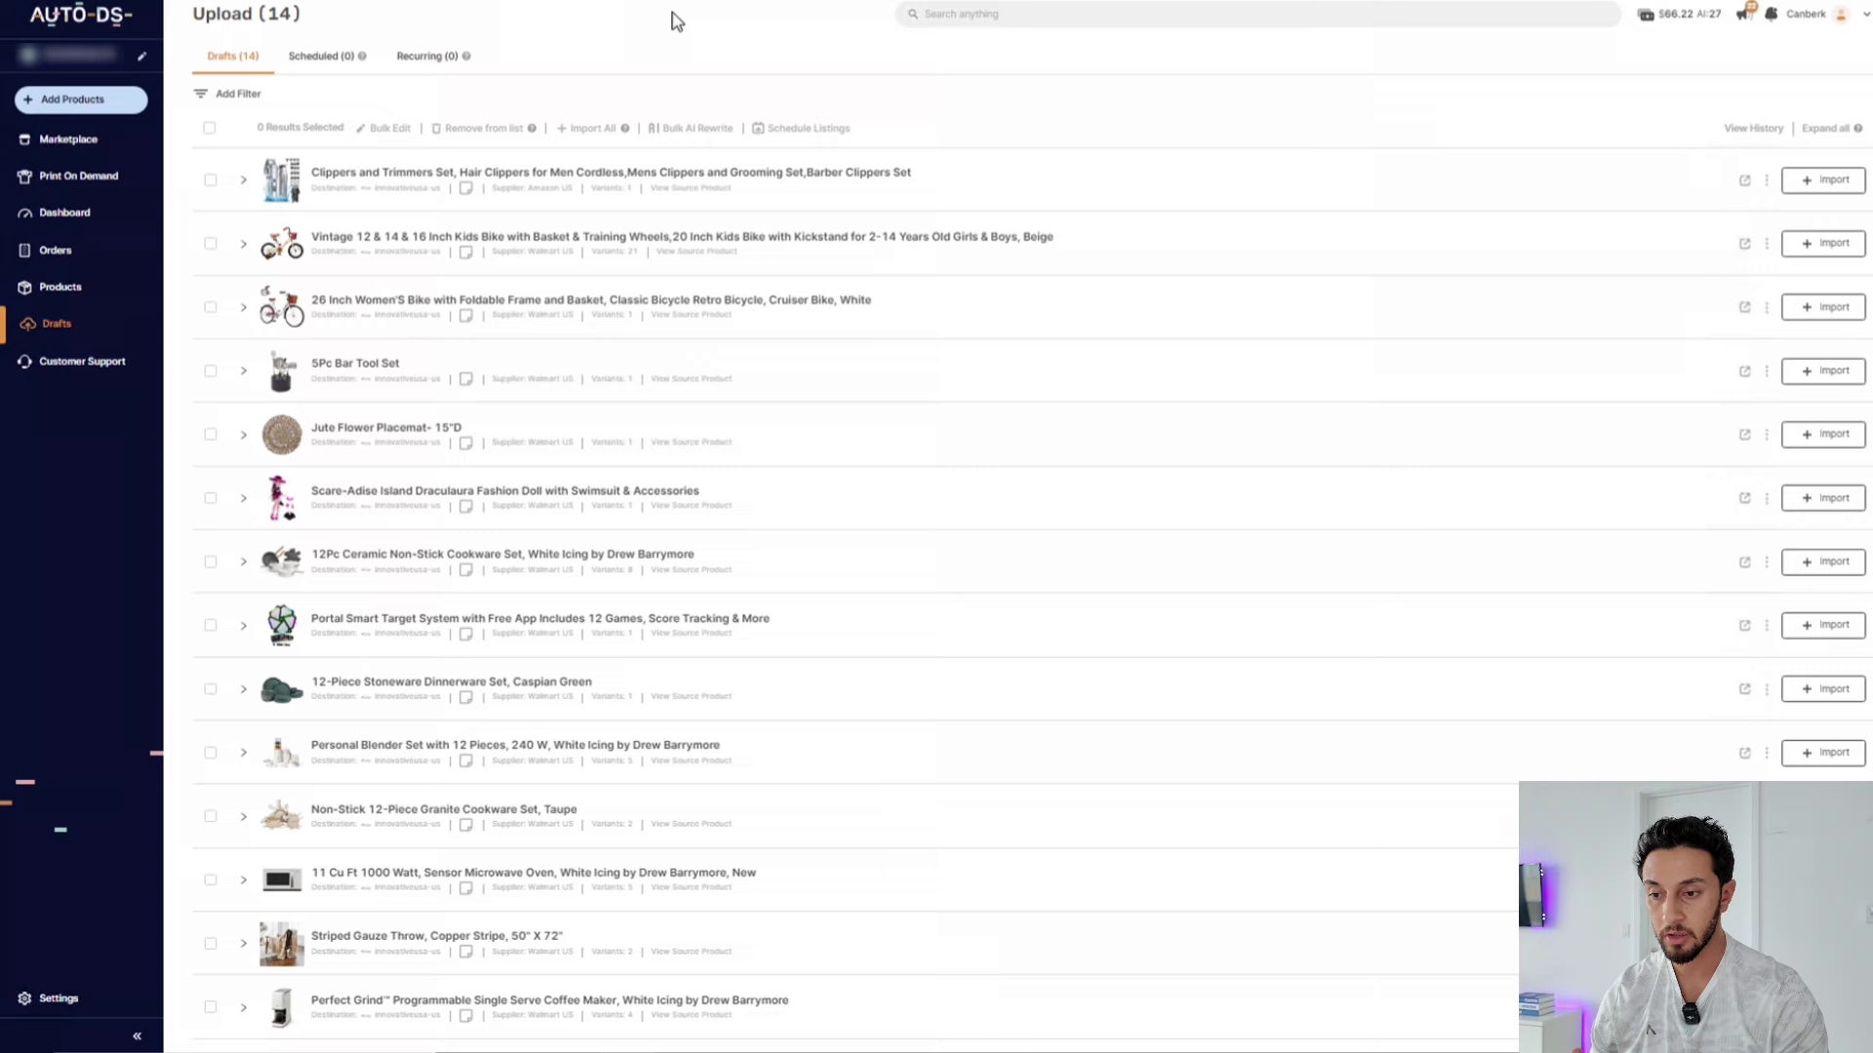
{"action": "left_click", "coordinate": [210, 182]}
{"action": "left_click", "coordinate": [211, 244]}
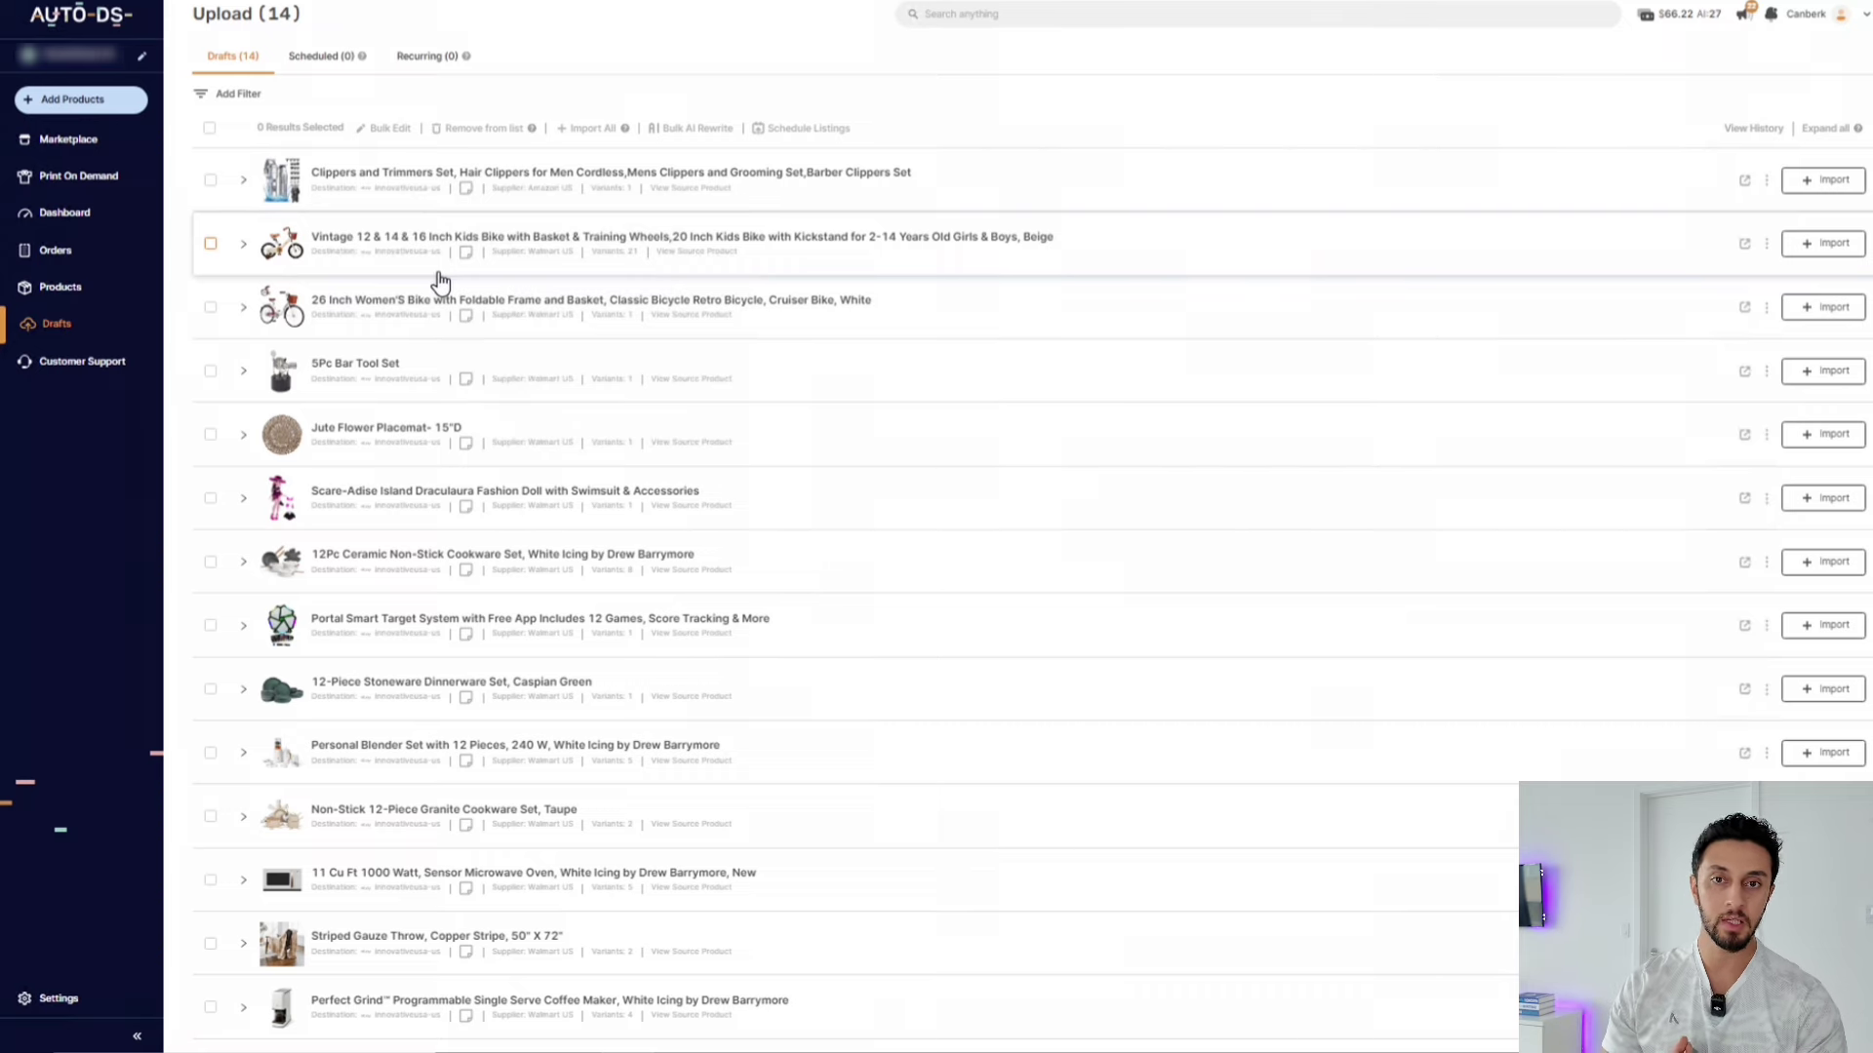
Step: Open Ads Spy in the marketplace and look through the ads, comparing their likes, comments and shares
{"action": "left_click", "coordinate": [68, 139]}
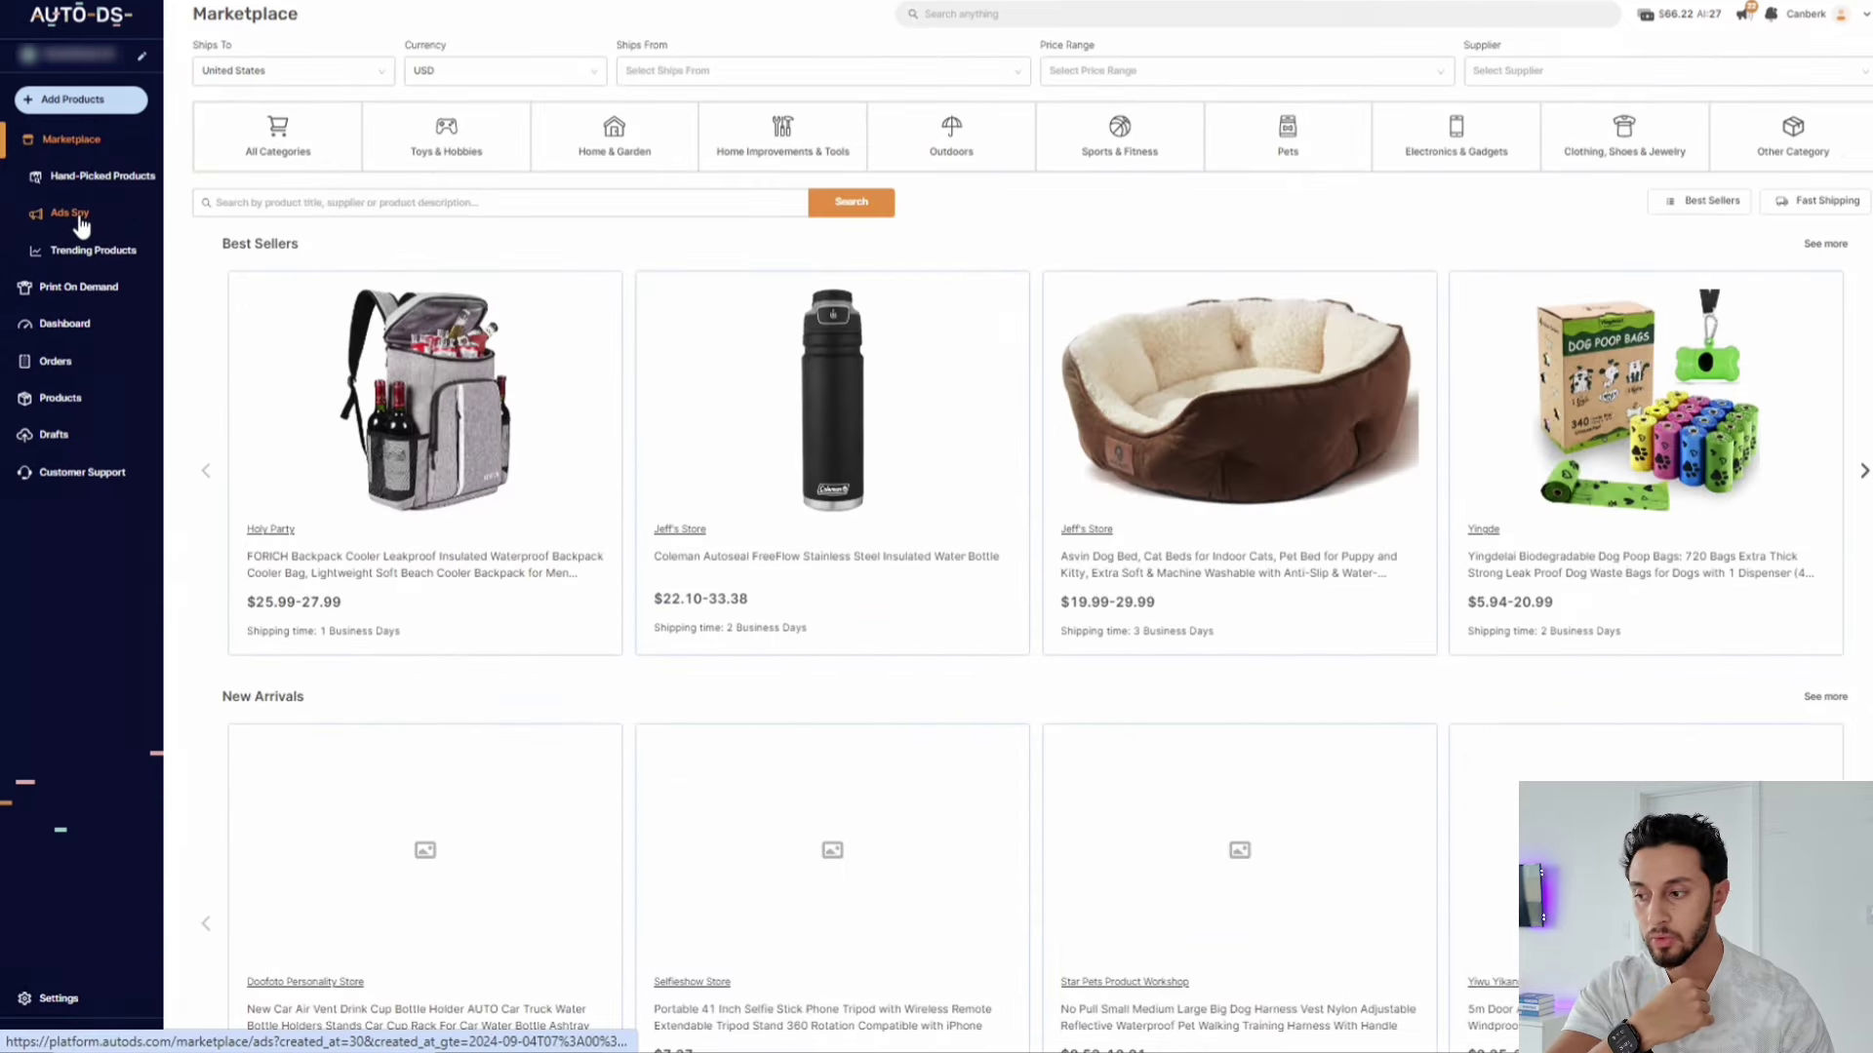
{"action": "left_click", "coordinate": [78, 221]}
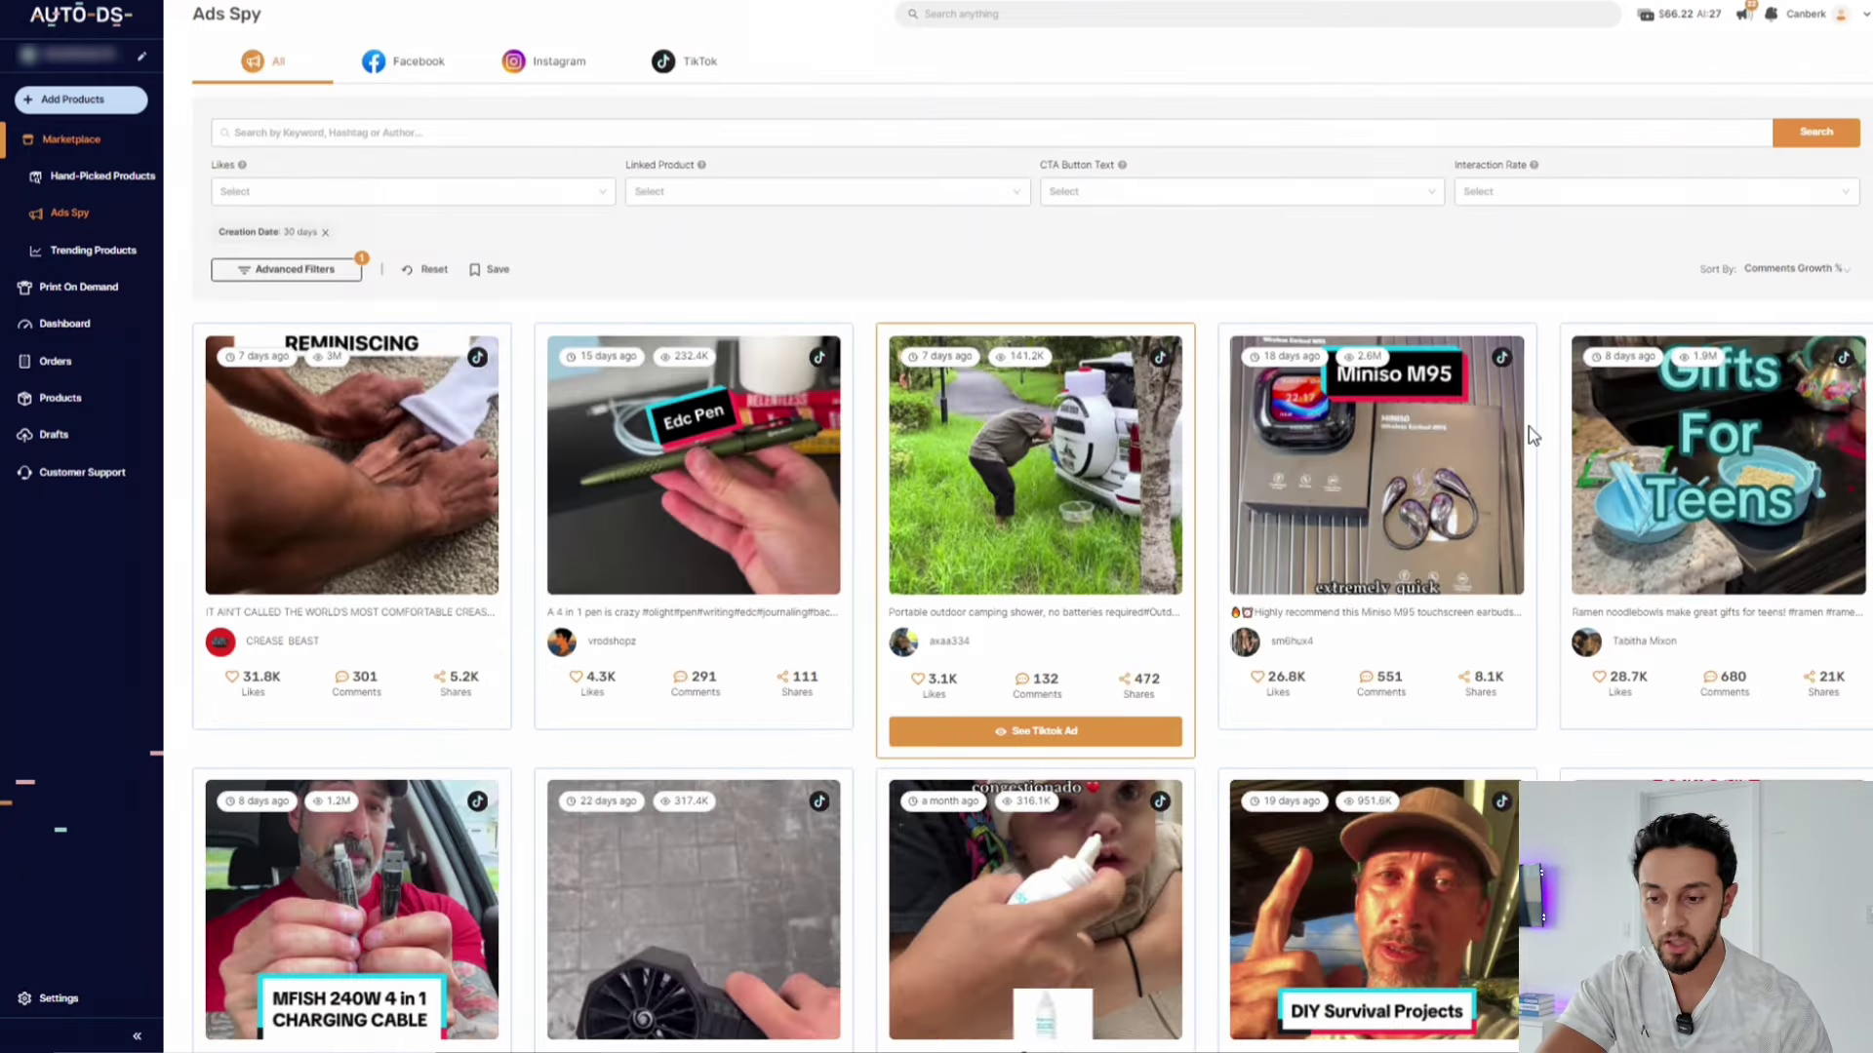
{"action": "scroll", "coordinate": [1555, 512], "scroll_direction": "down", "scroll_amount": 2}
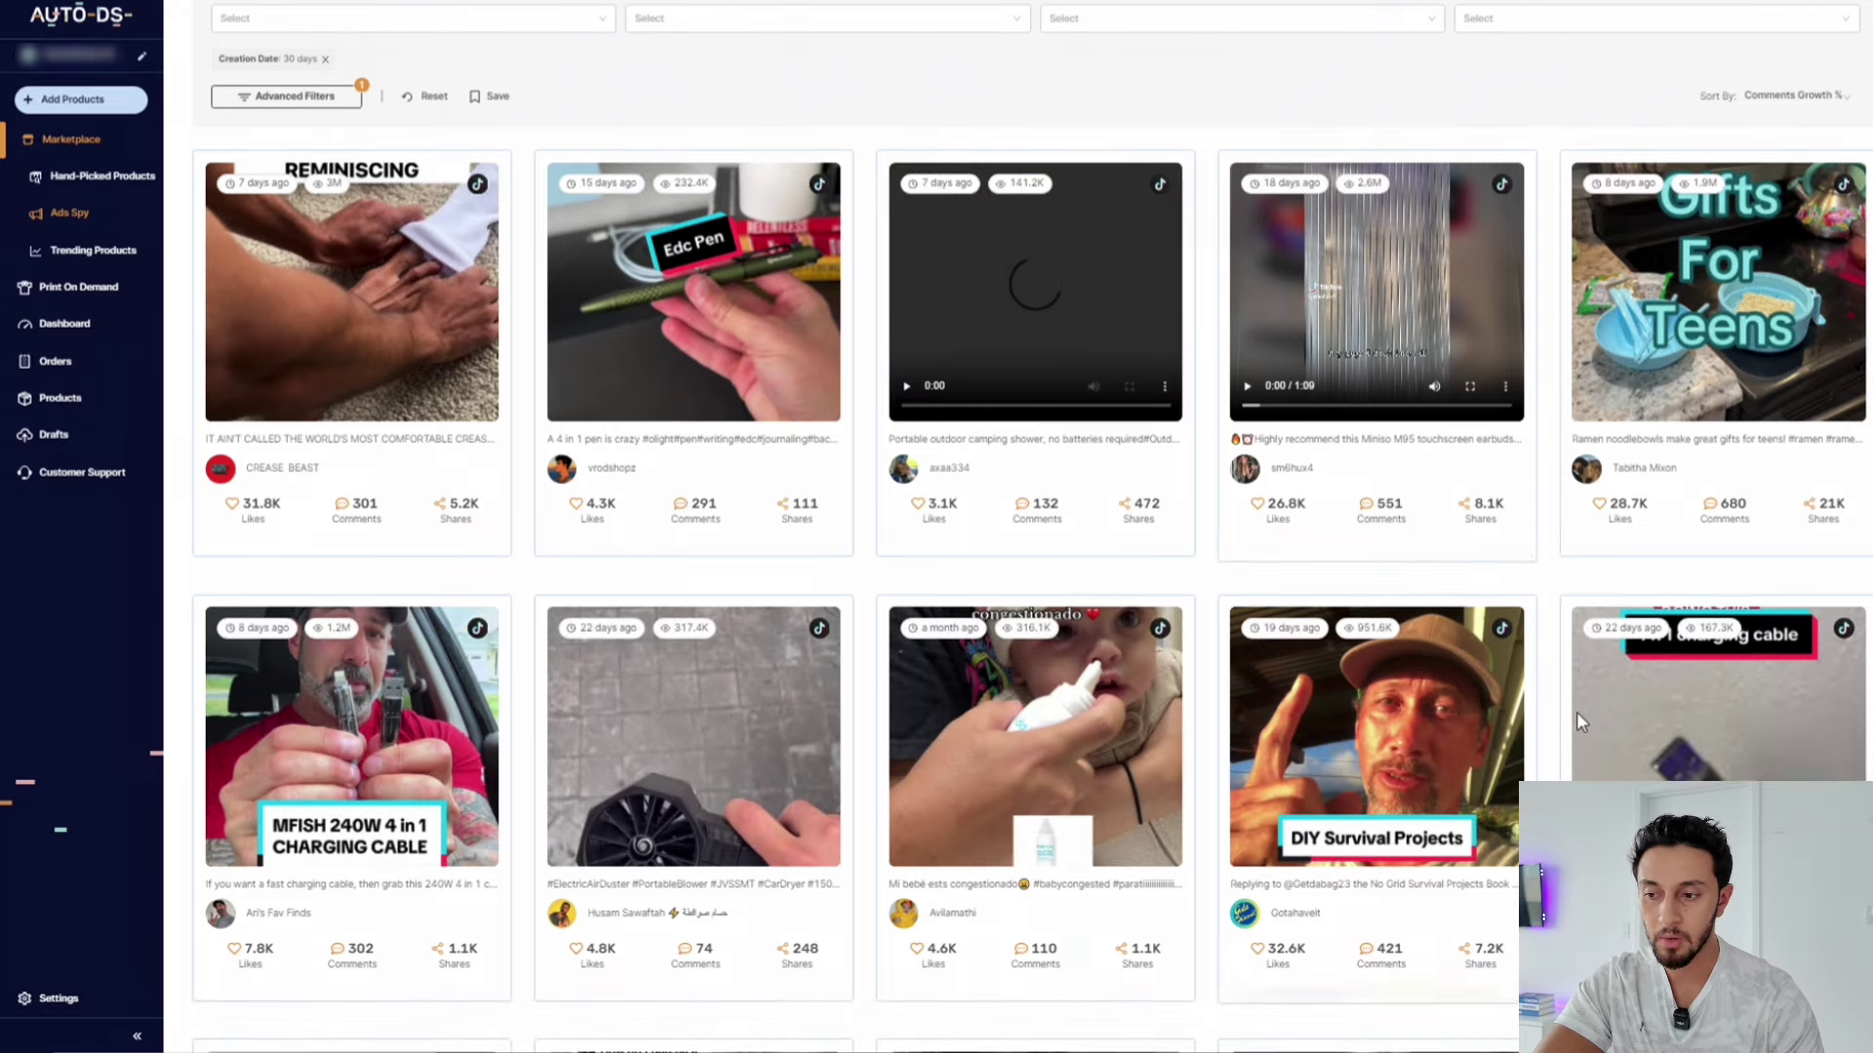
{"action": "mouse_move", "coordinate": [1549, 574]}
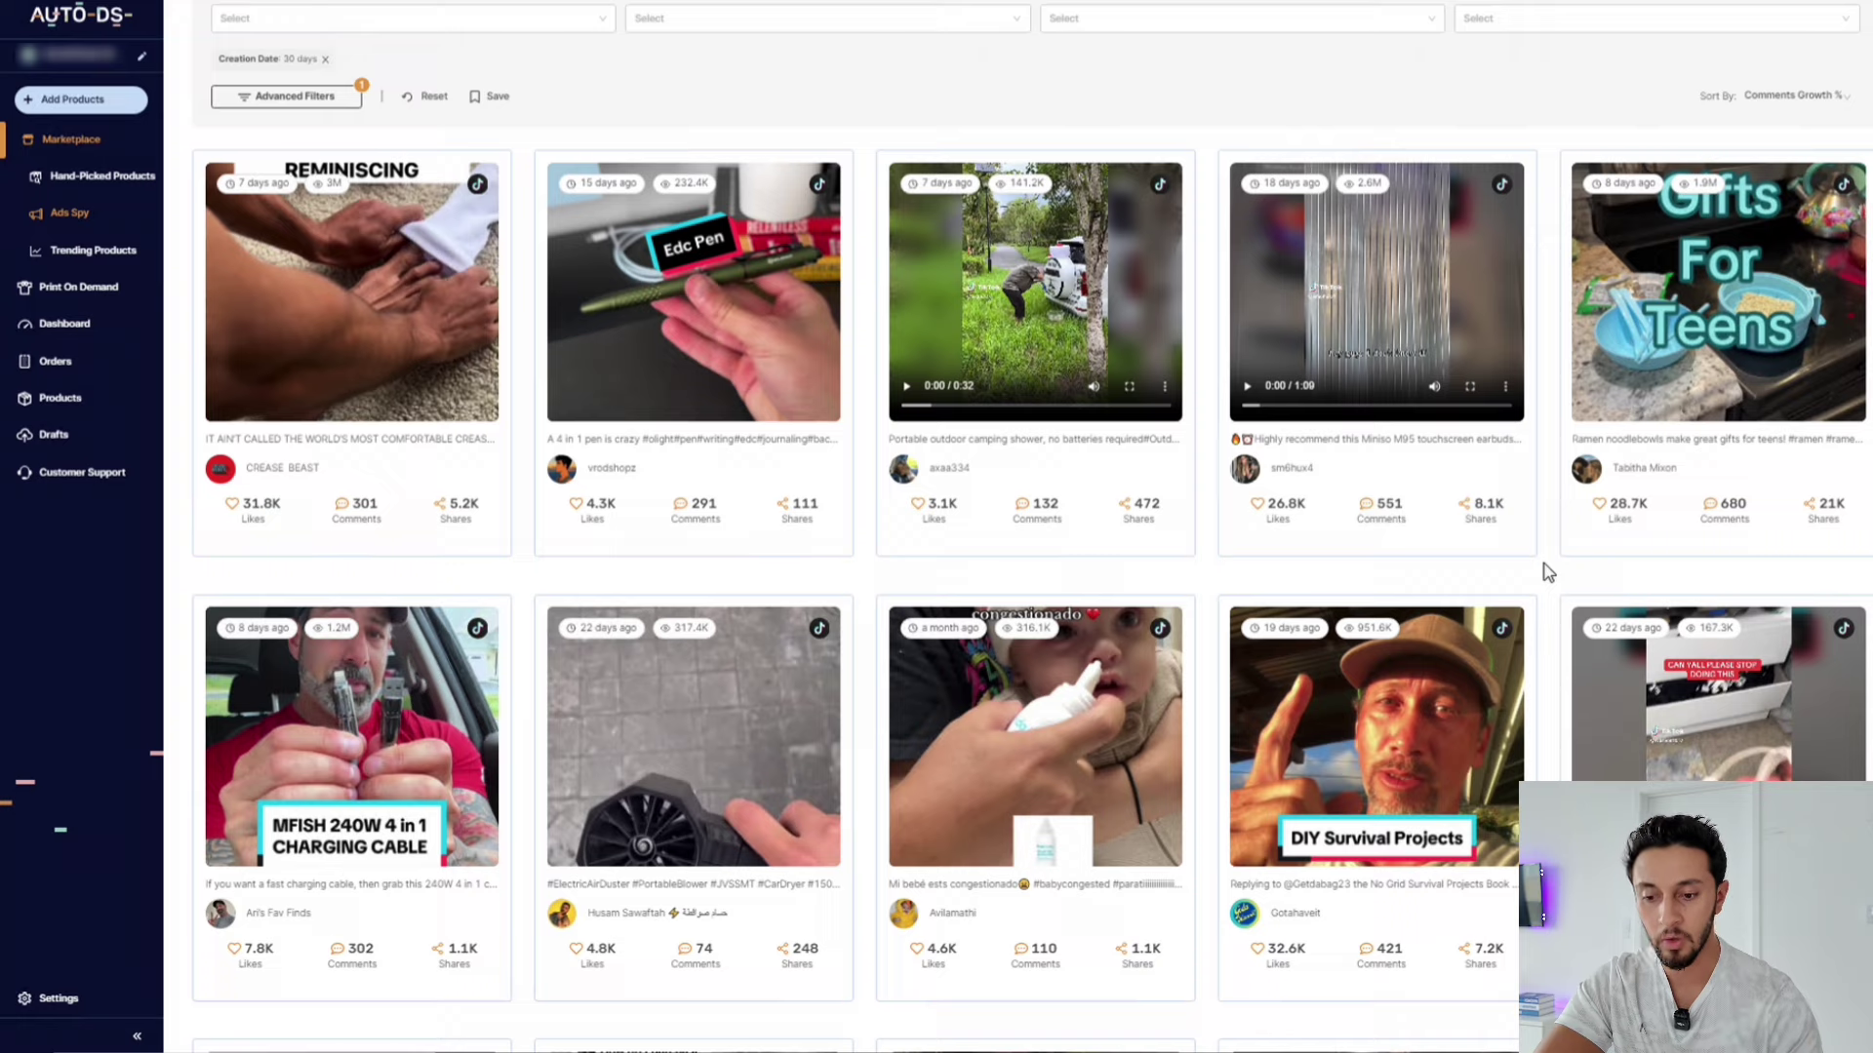
{"action": "scroll", "coordinate": [1549, 573], "scroll_direction": "down", "scroll_amount": 1}
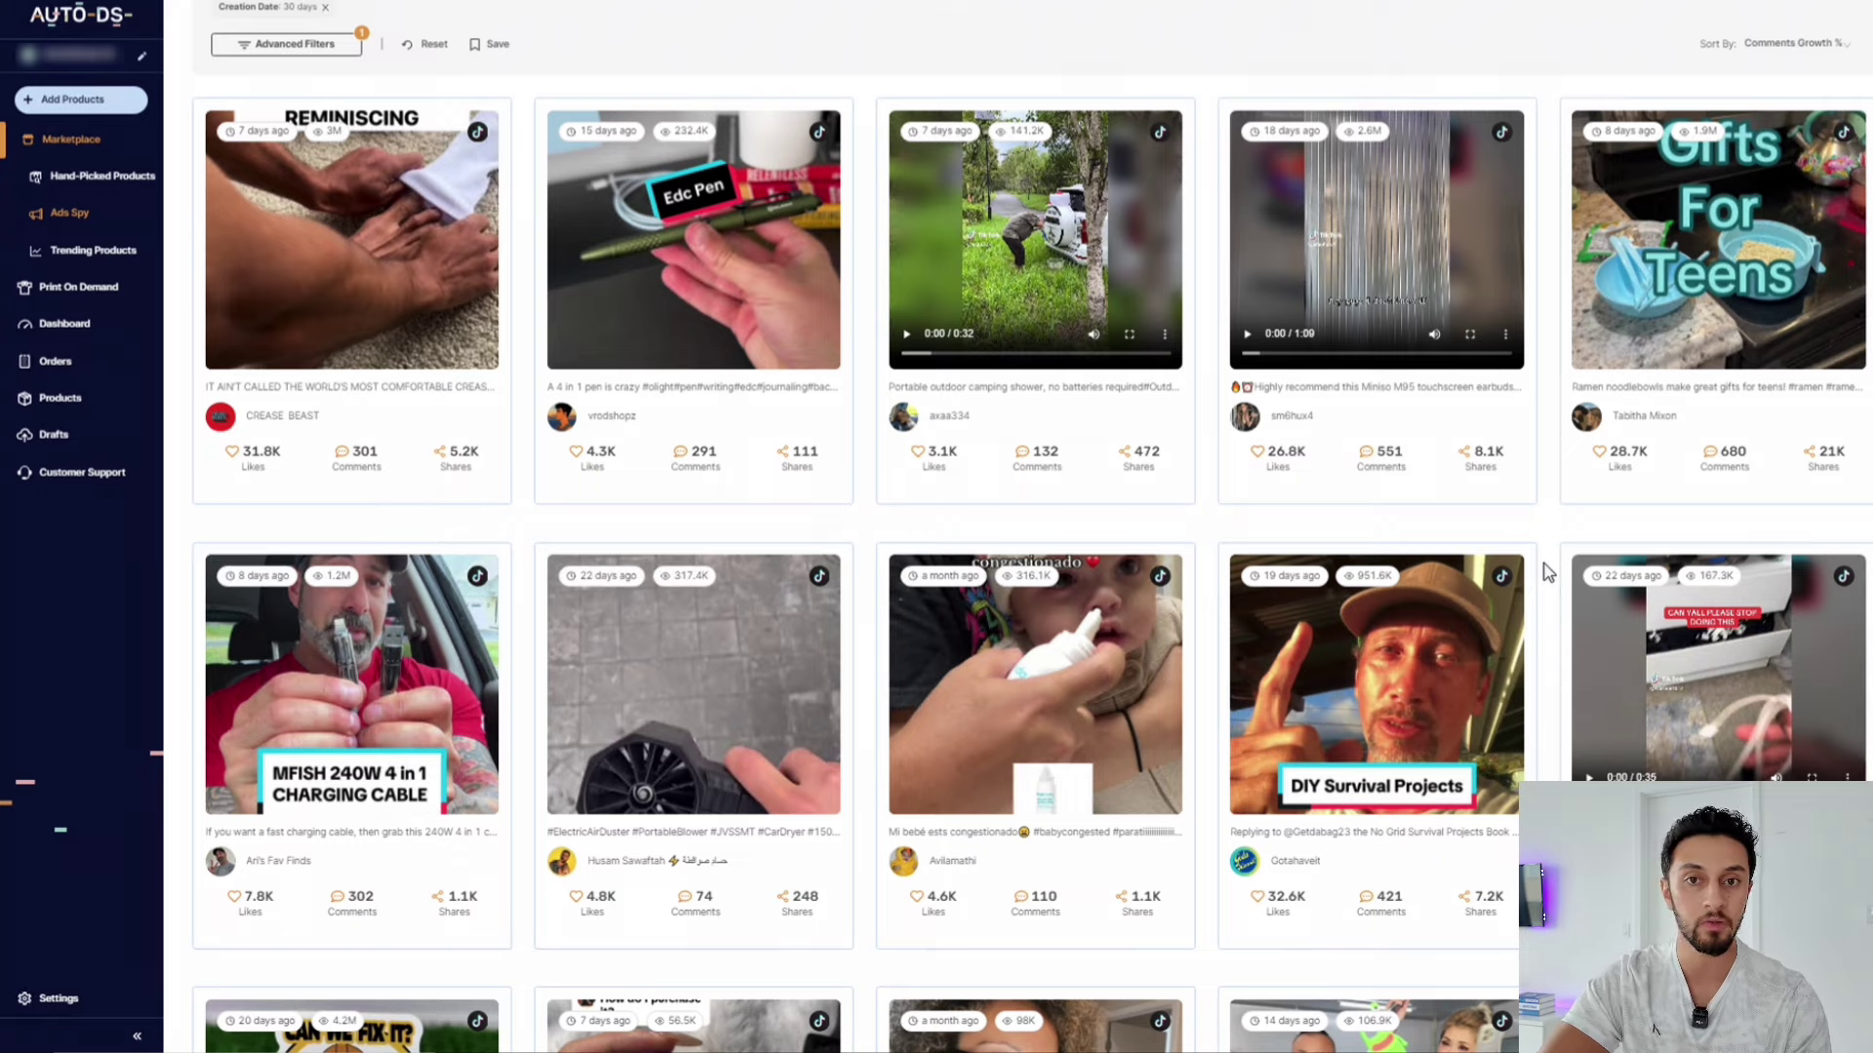
{"action": "scroll", "coordinate": [1546, 572], "scroll_direction": "down", "scroll_amount": 3}
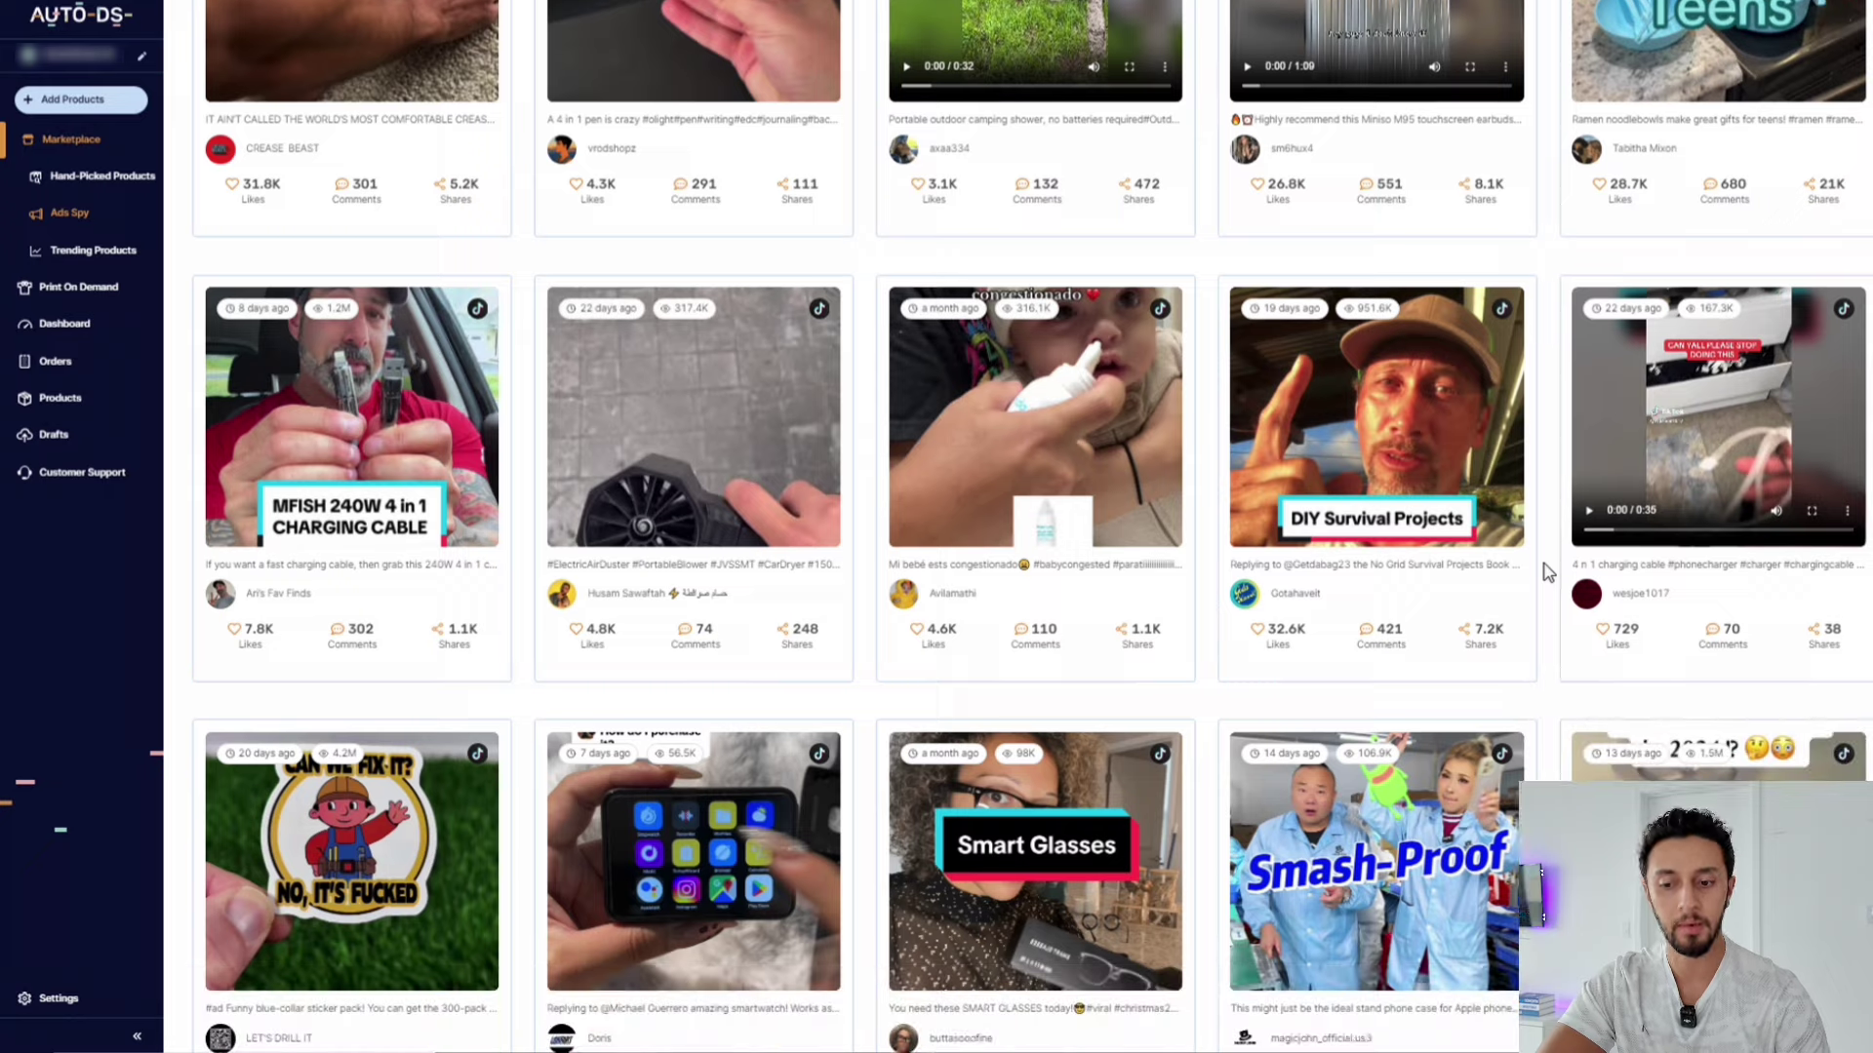
{"action": "scroll", "coordinate": [1546, 573], "scroll_direction": "down", "scroll_amount": 1}
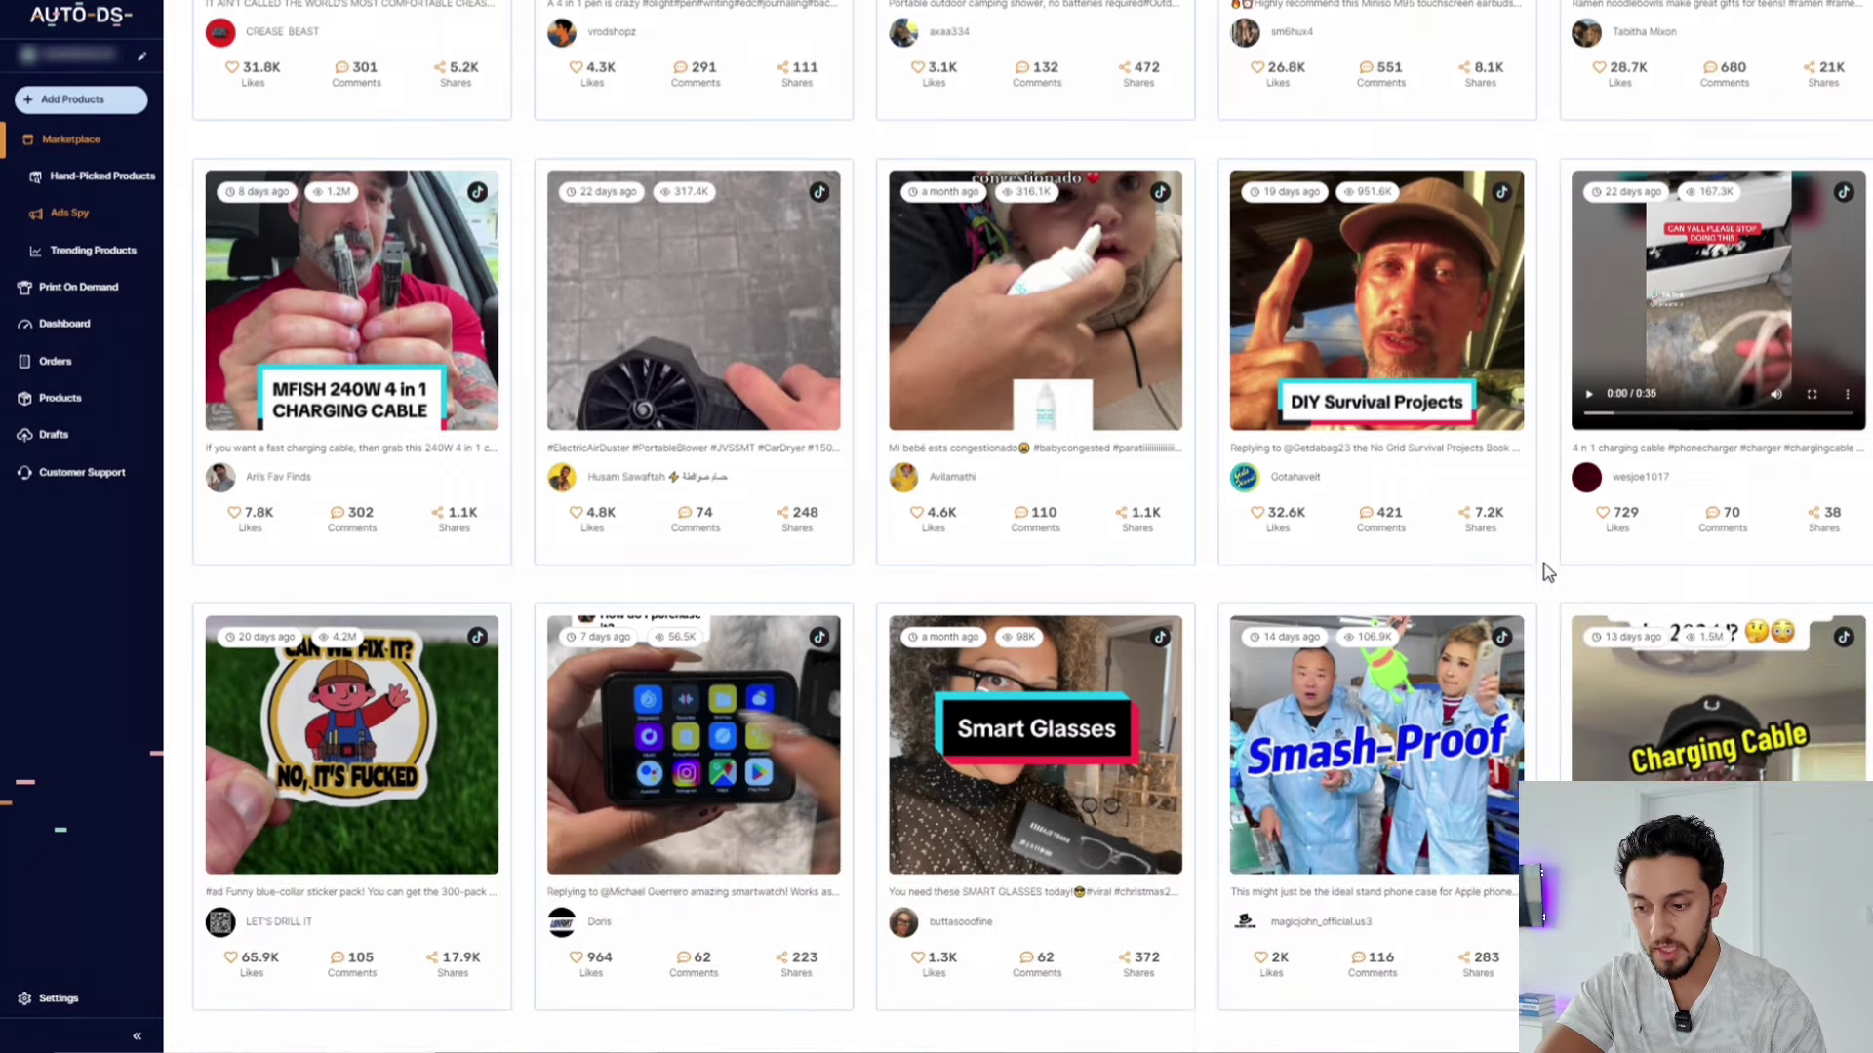
{"action": "mouse_move", "coordinate": [982, 488]}
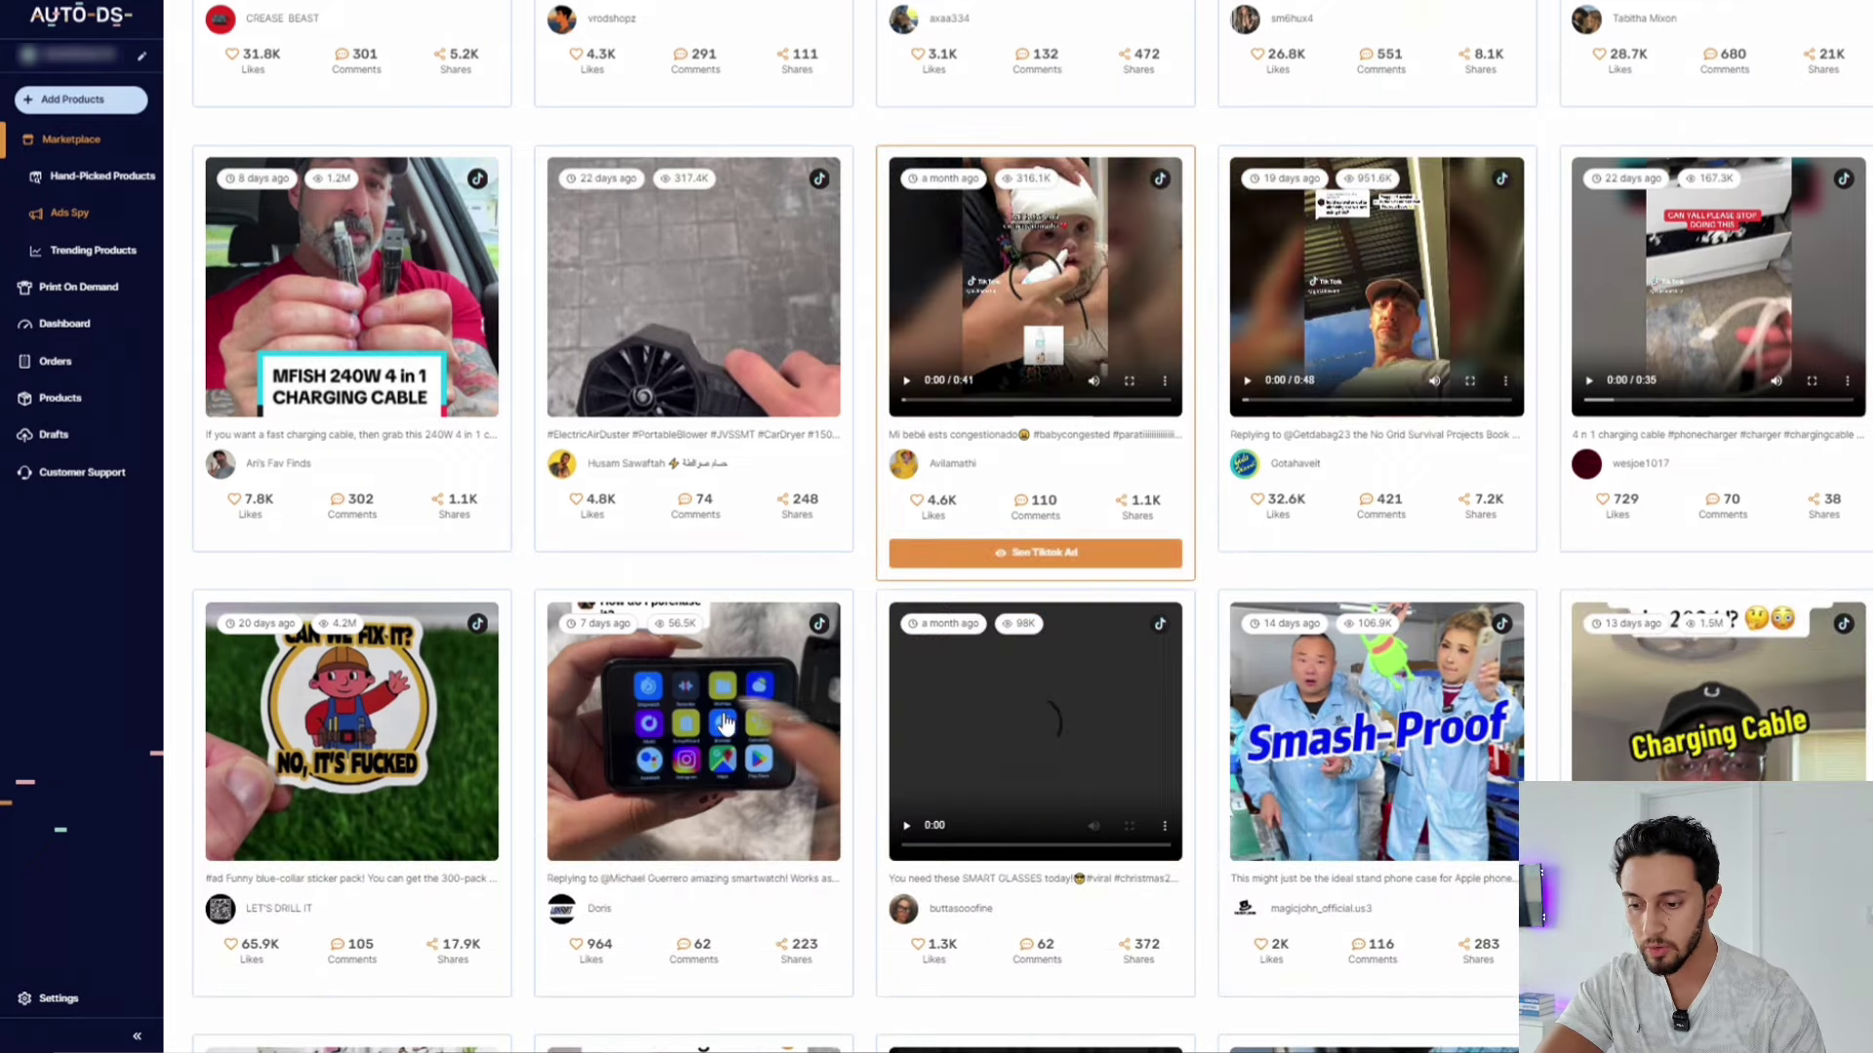
{"action": "scroll", "coordinate": [629, 653], "scroll_direction": "down", "scroll_amount": 1}
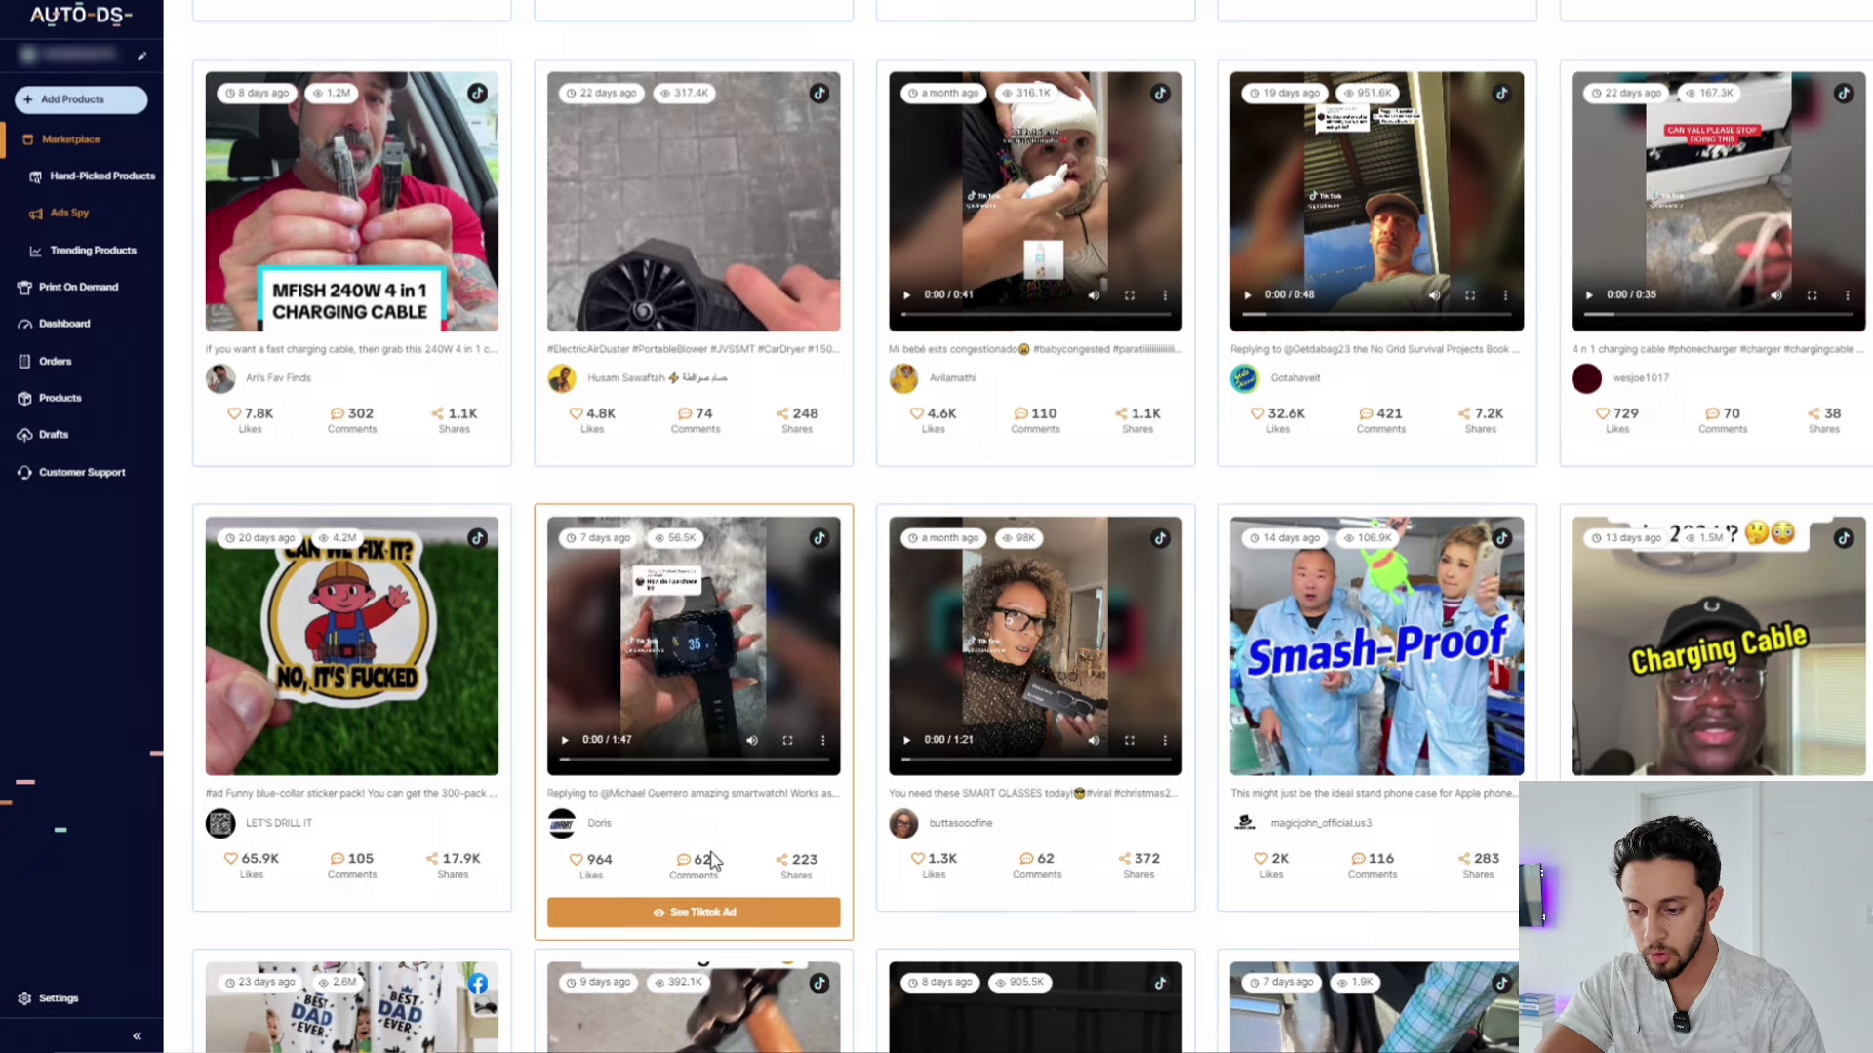
{"action": "scroll", "coordinate": [698, 868], "scroll_direction": "down", "scroll_amount": 1}
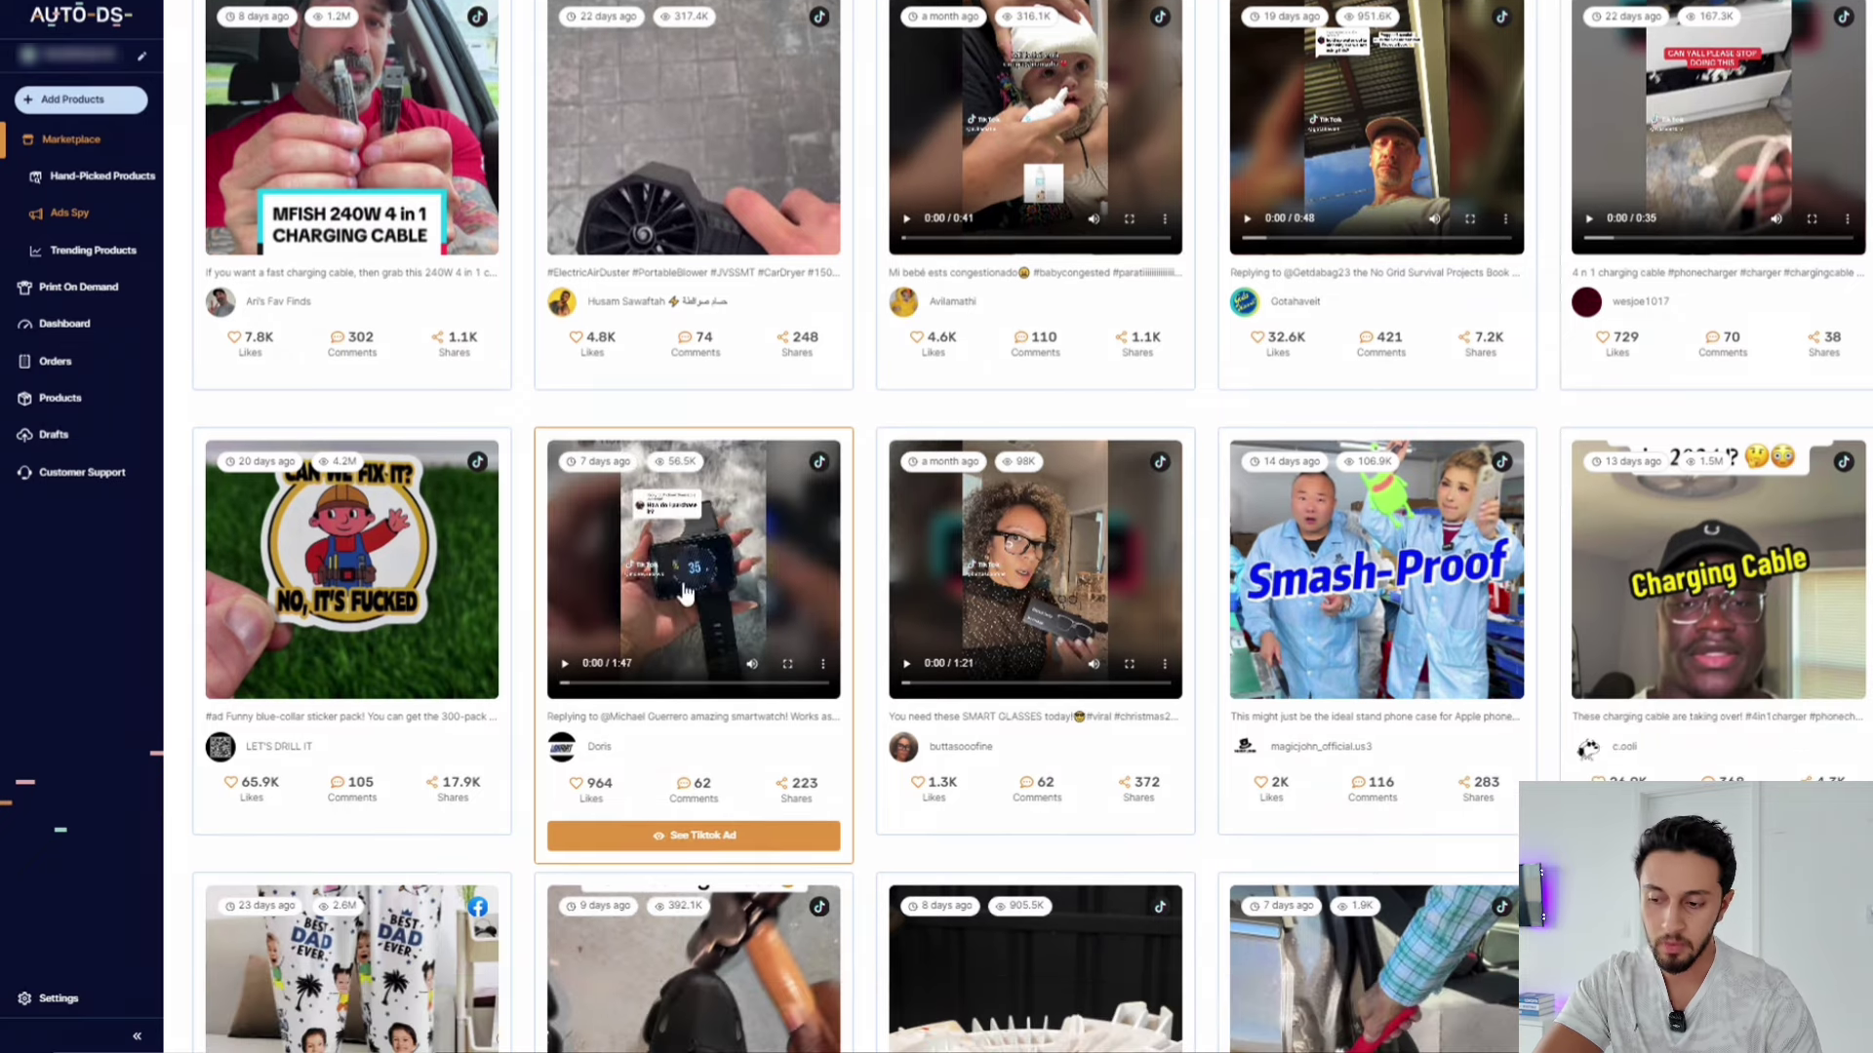
Step: Play the smartwatch ad's video and review the TikTok ad's engagement, timeline and linked product details
{"action": "left_click", "coordinate": [747, 571]}
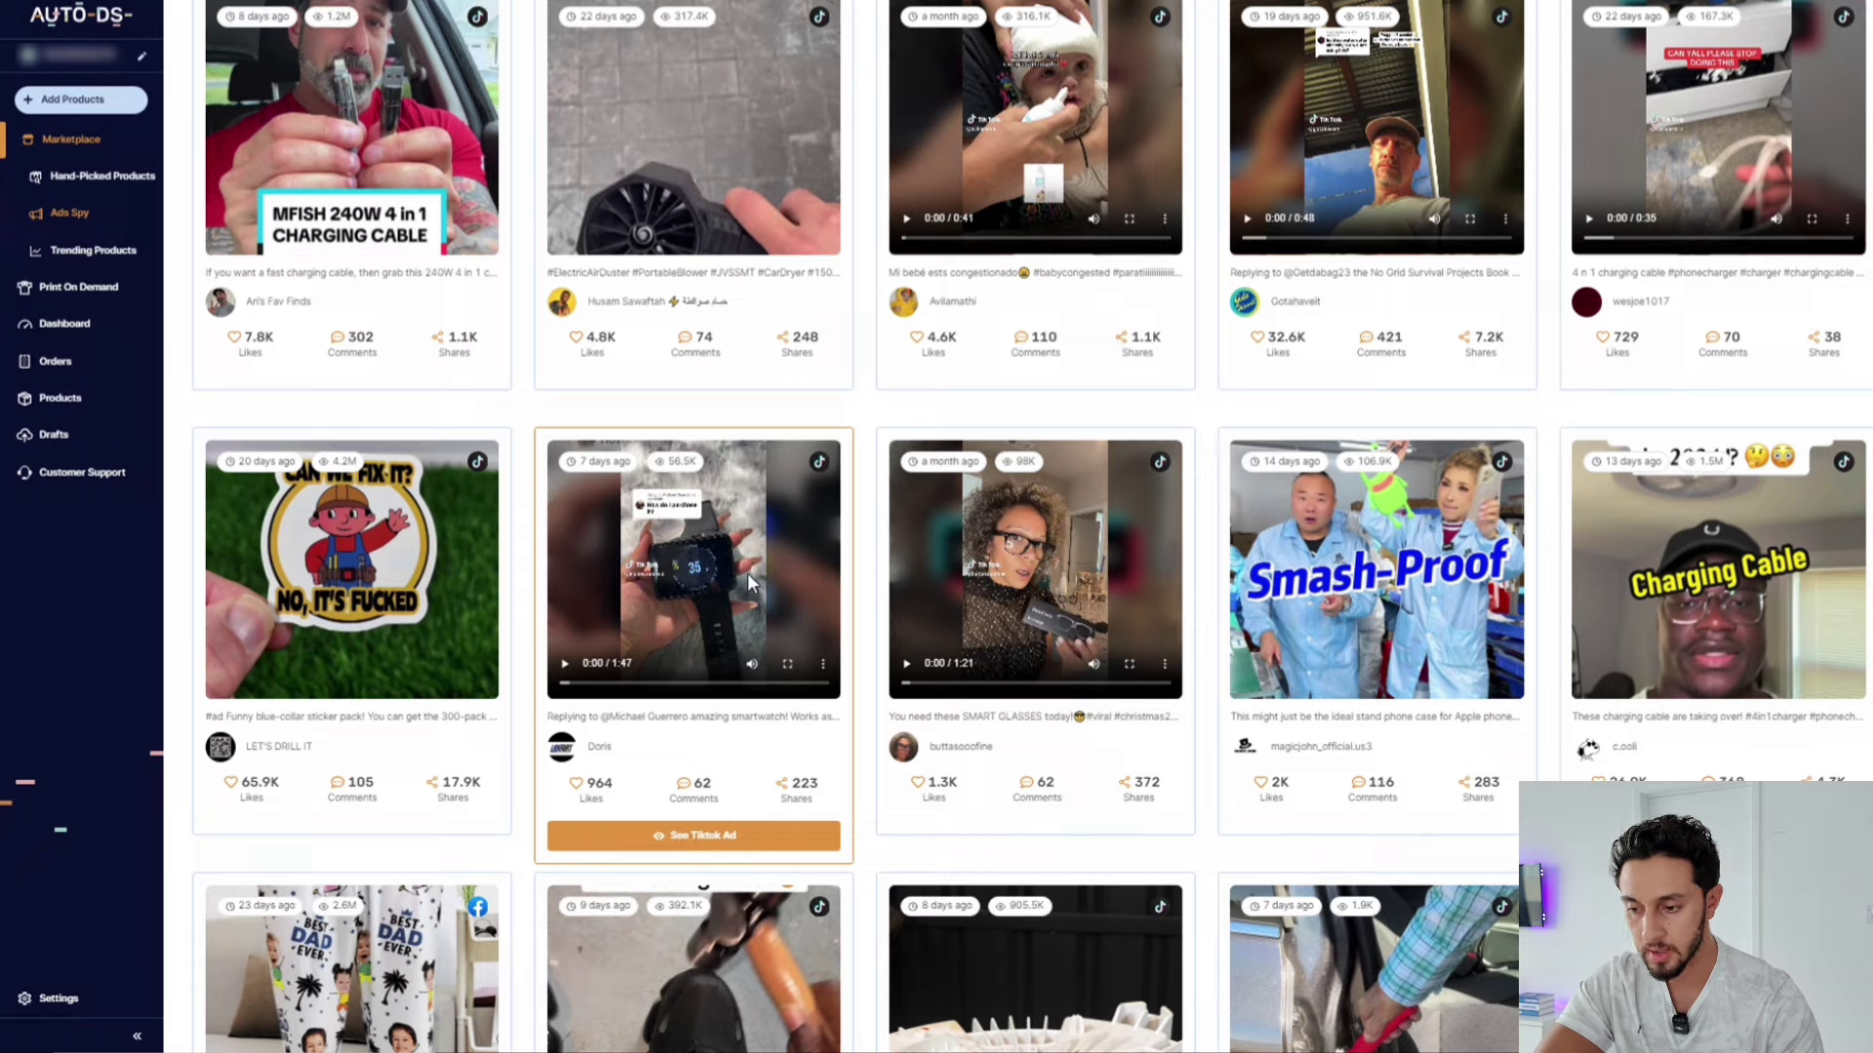
{"action": "left_click", "coordinate": [747, 572]}
{"action": "left_click", "coordinate": [702, 855]}
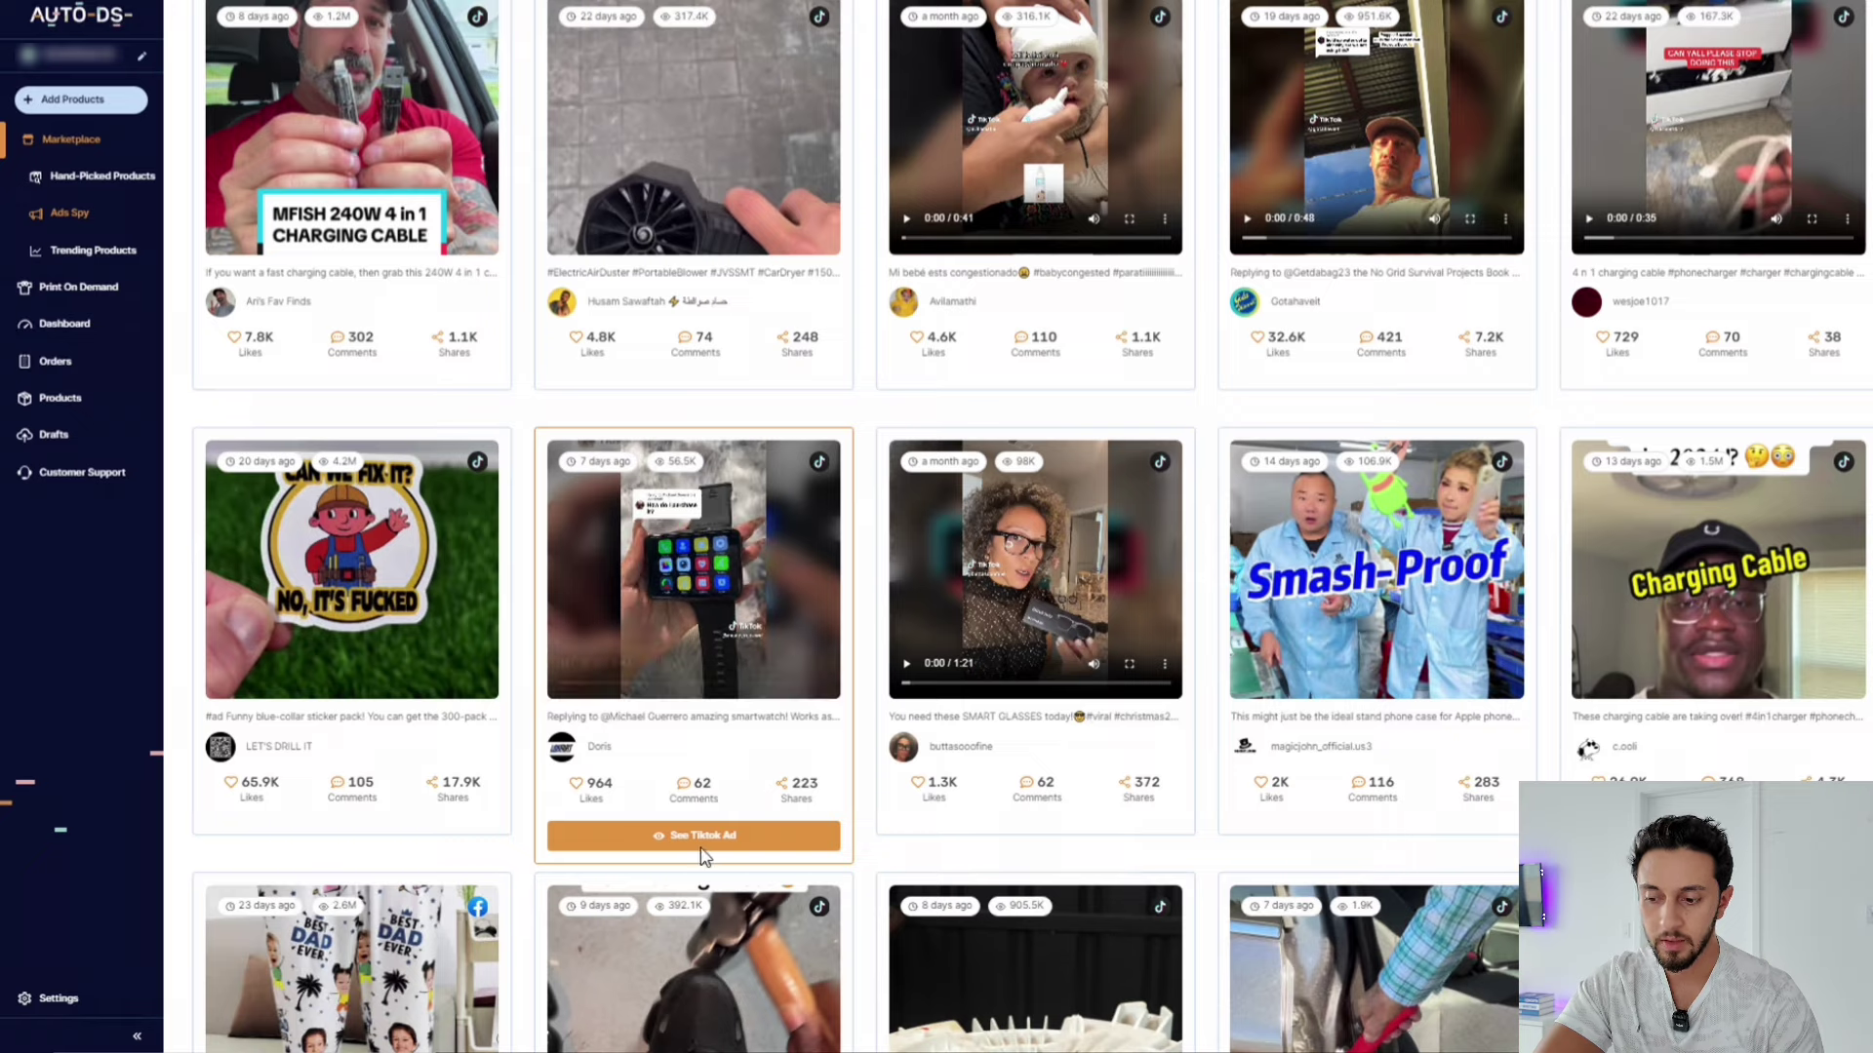
{"action": "left_click", "coordinate": [684, 839]}
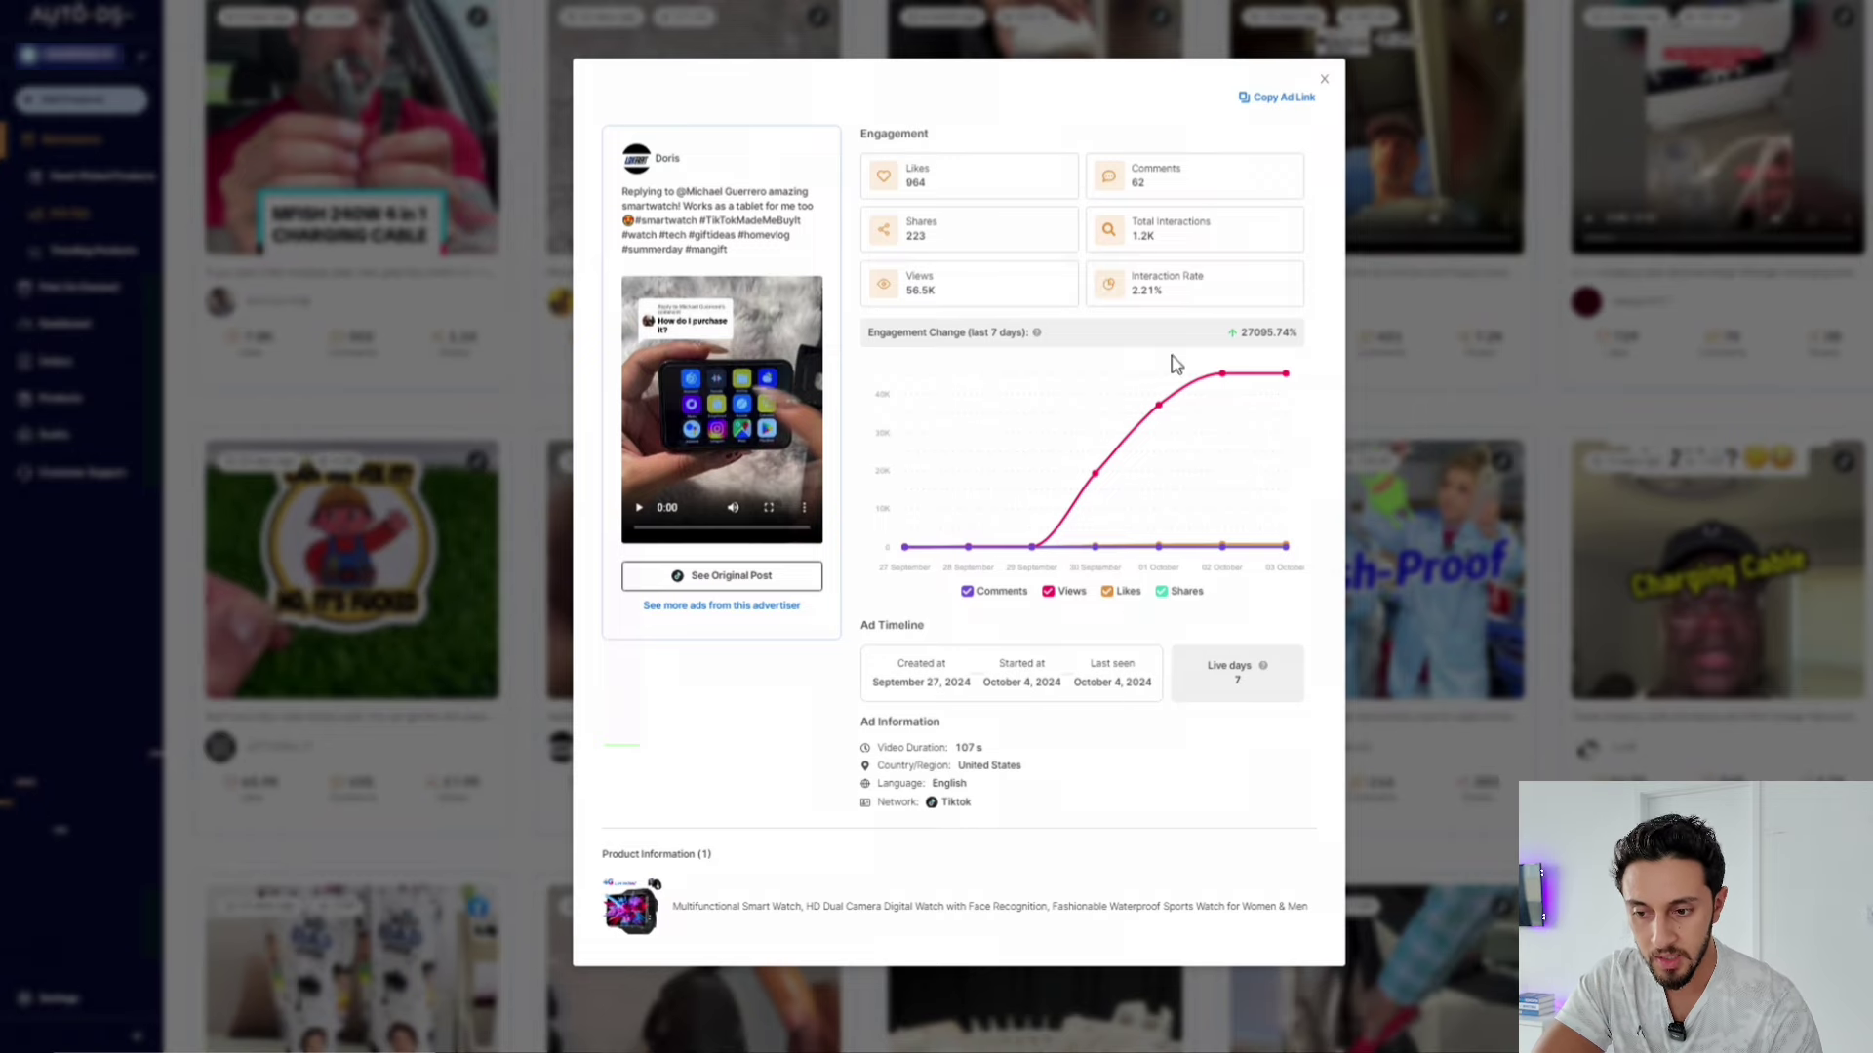
{"action": "left_click", "coordinate": [1324, 82]}
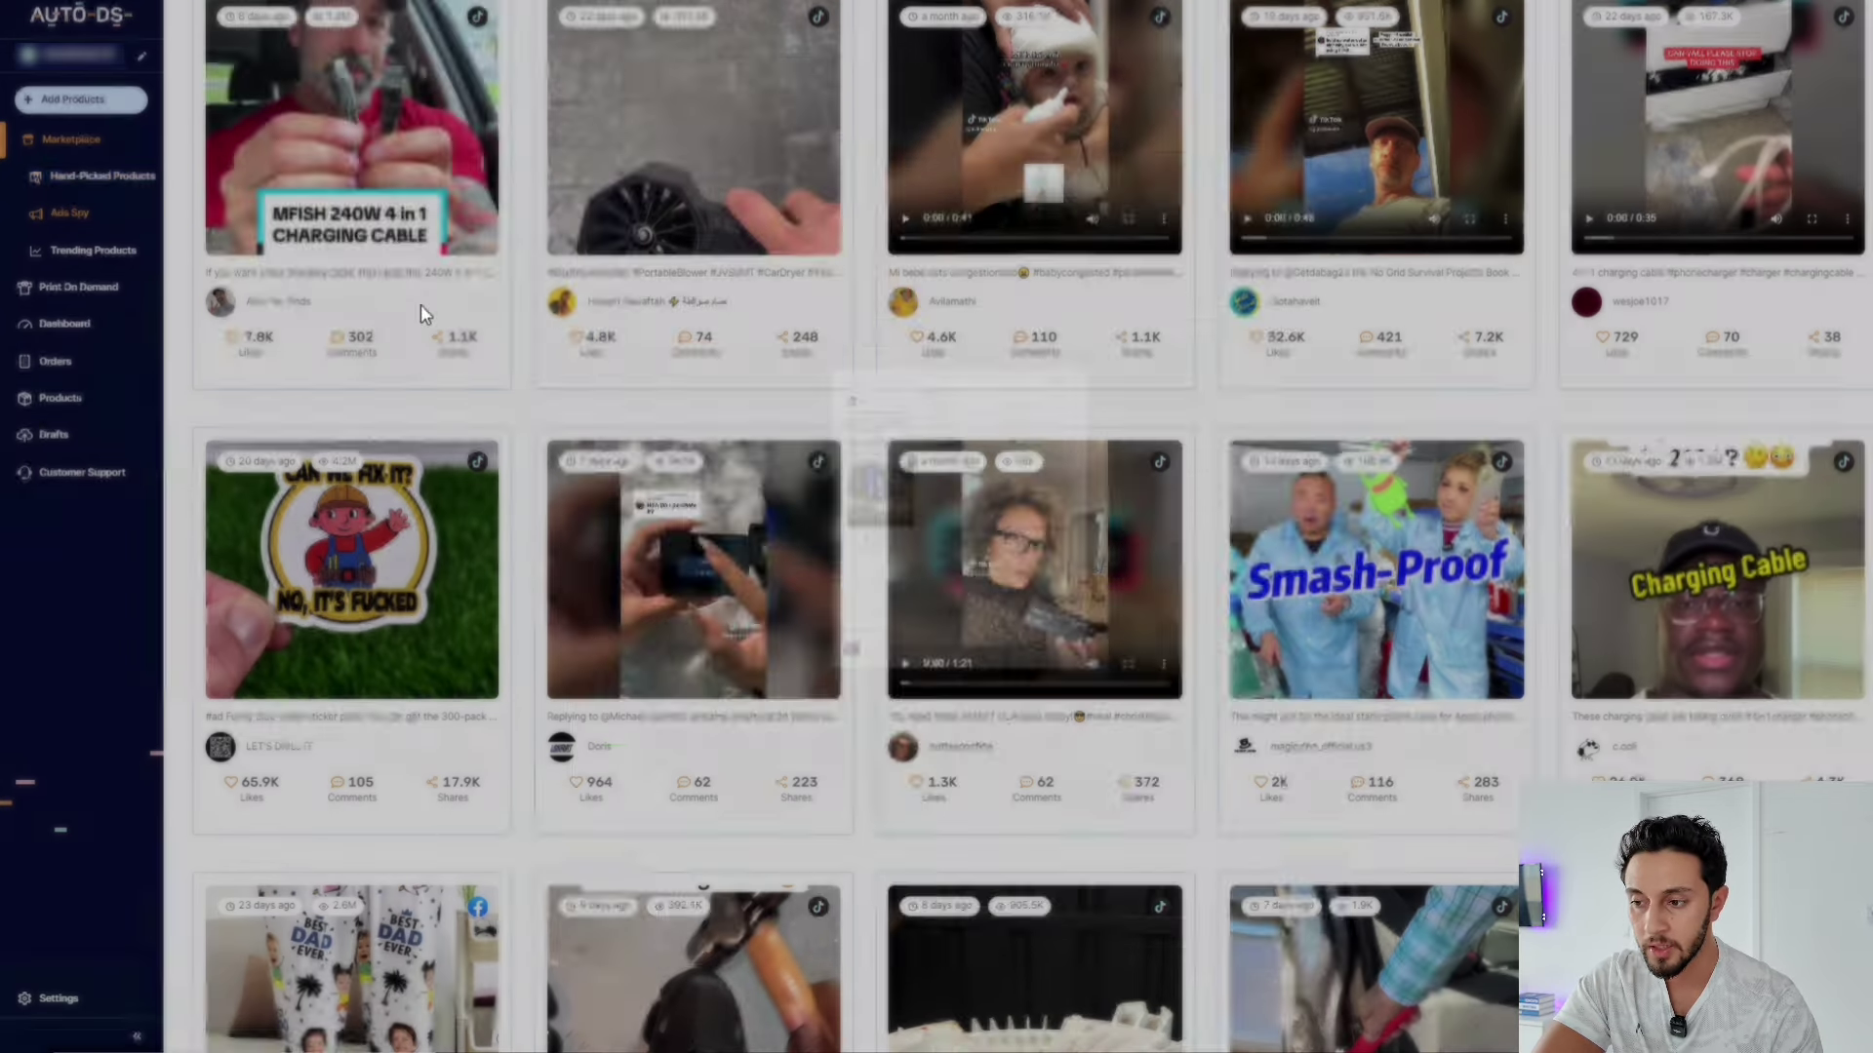
Step: Filter the Hand-Picked Products to more than 100 orders, an item cost range of 30 - 100 and a profit range under 10
{"action": "left_click", "coordinate": [86, 179]}
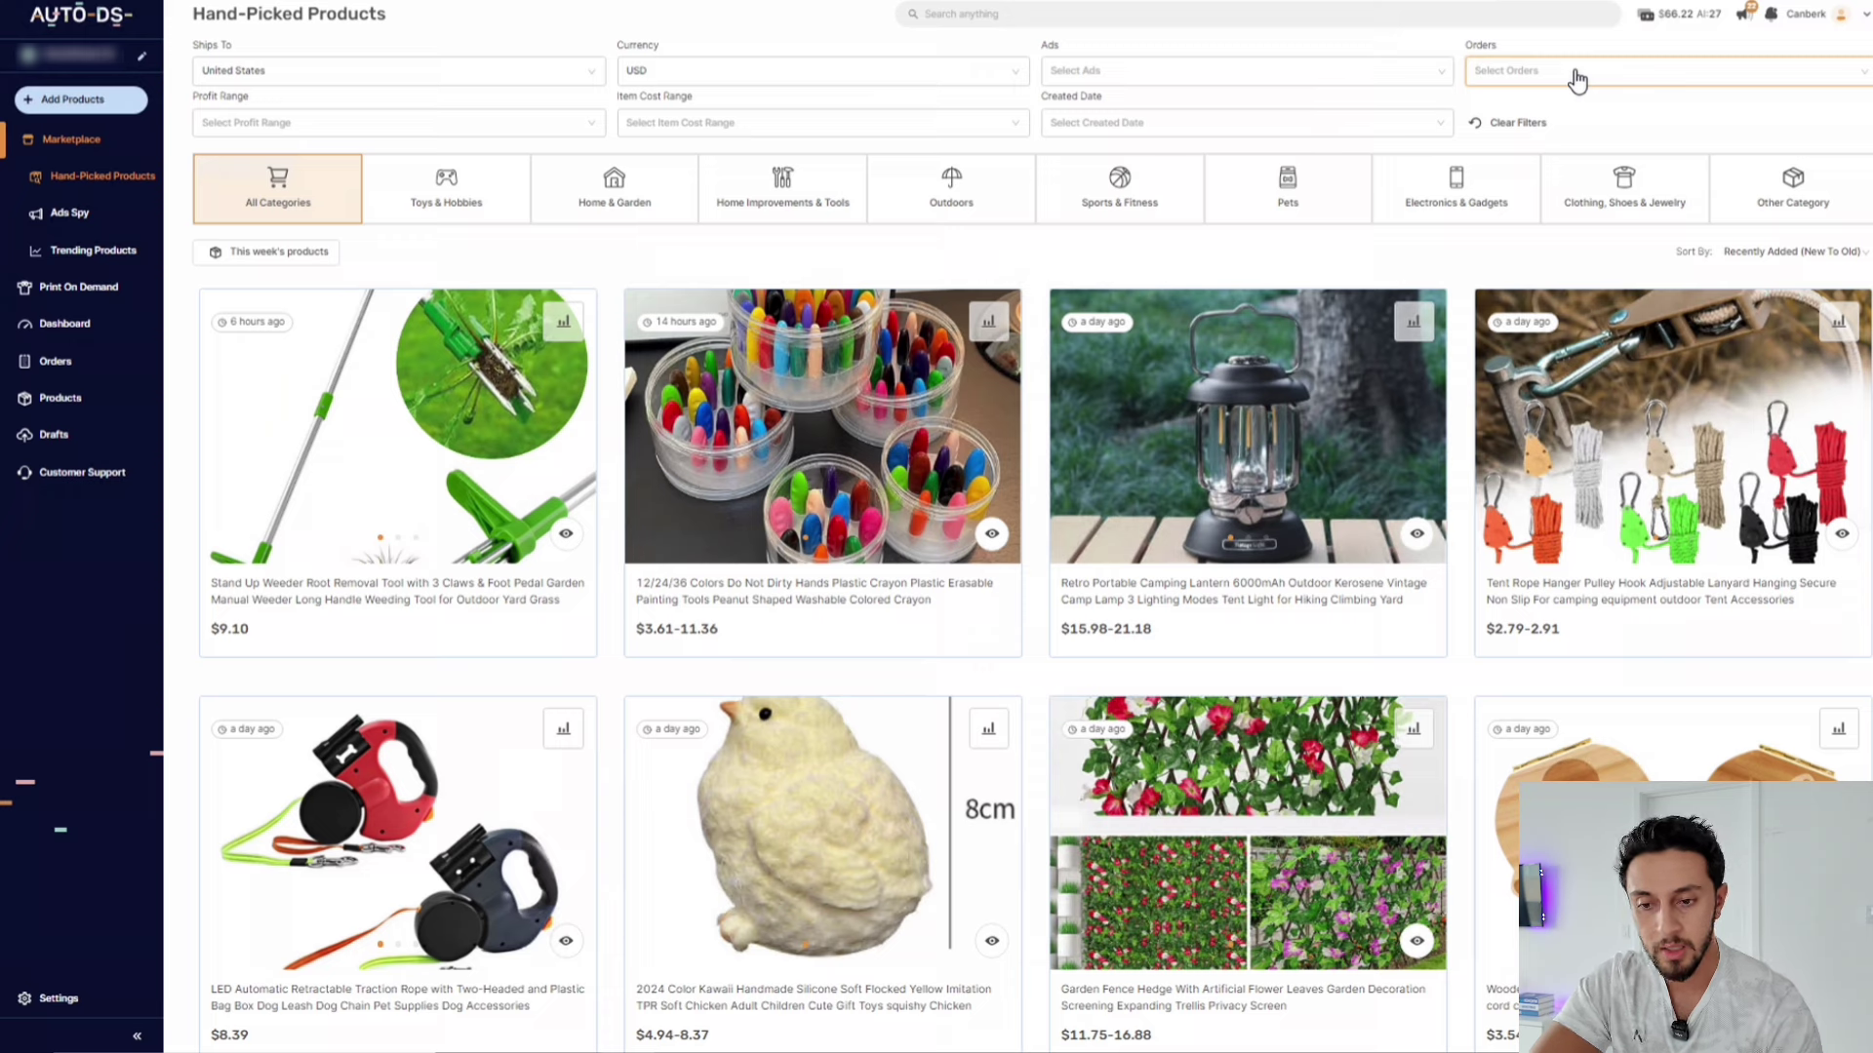
{"action": "left_click", "coordinate": [1577, 80]}
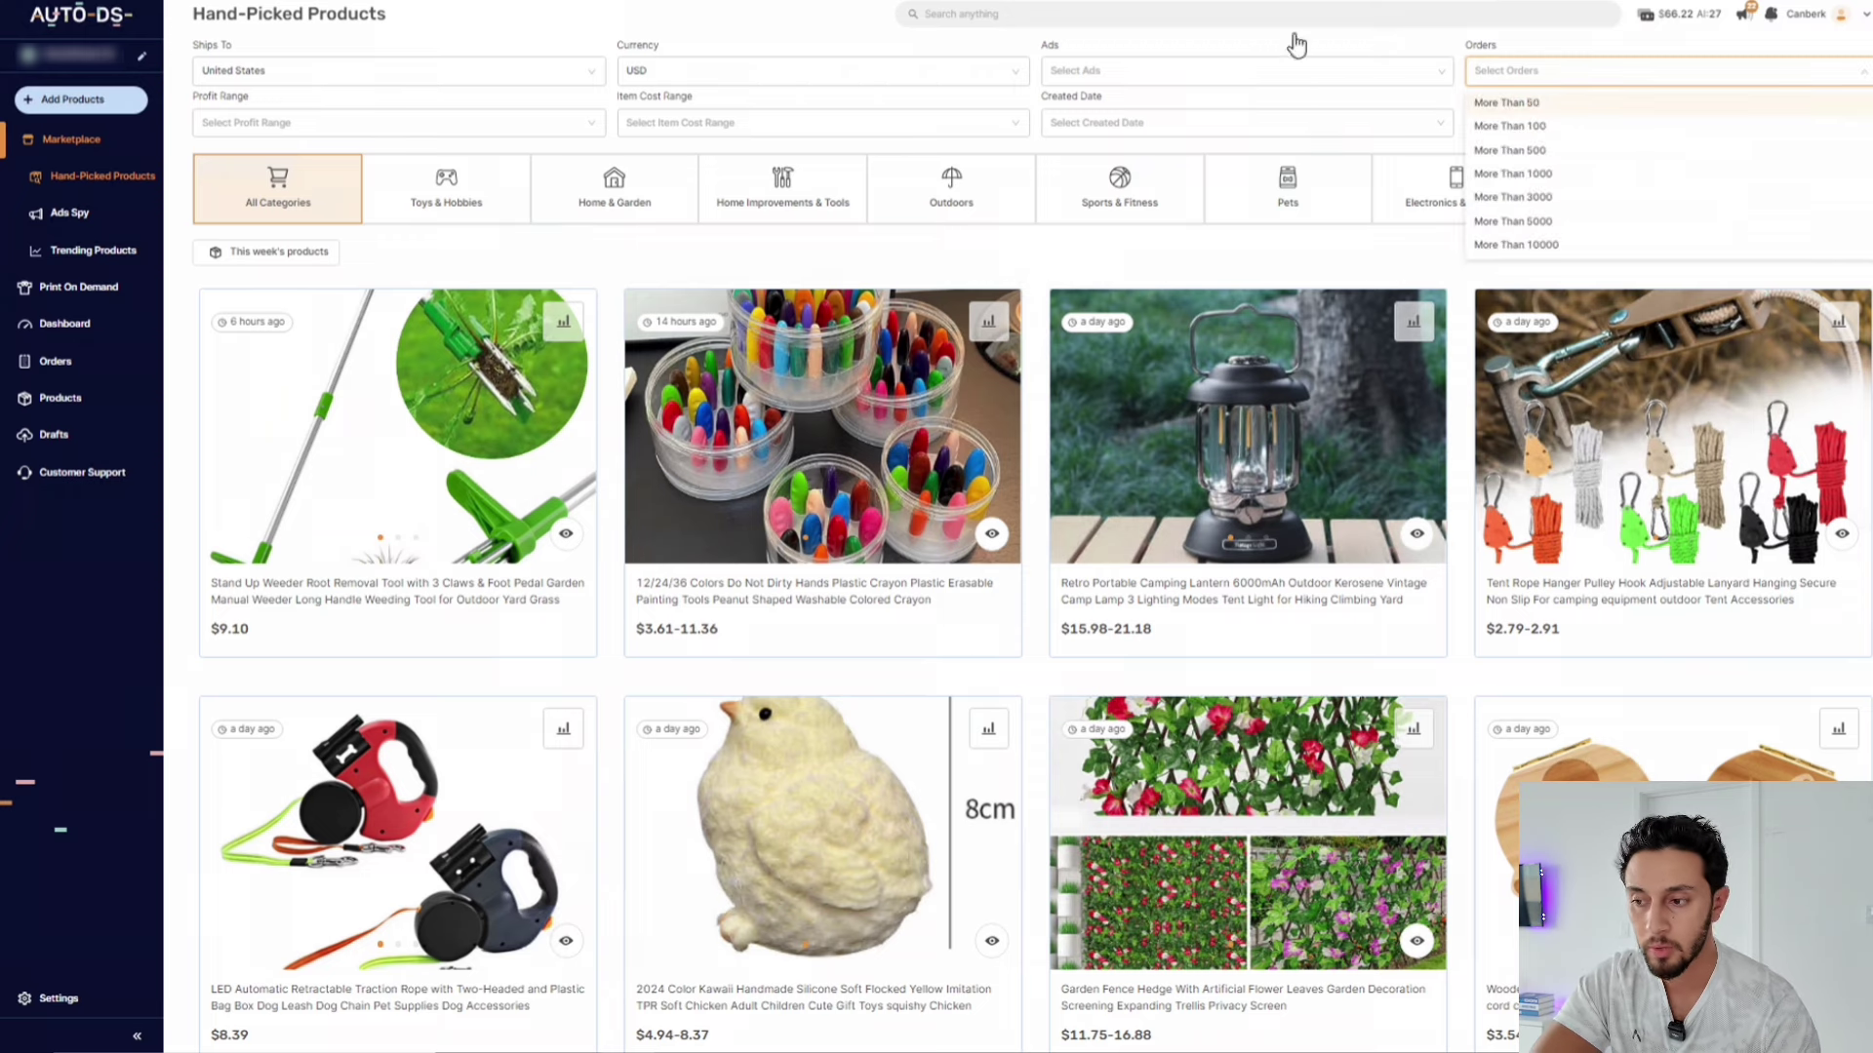
{"action": "left_click", "coordinate": [1609, 131]}
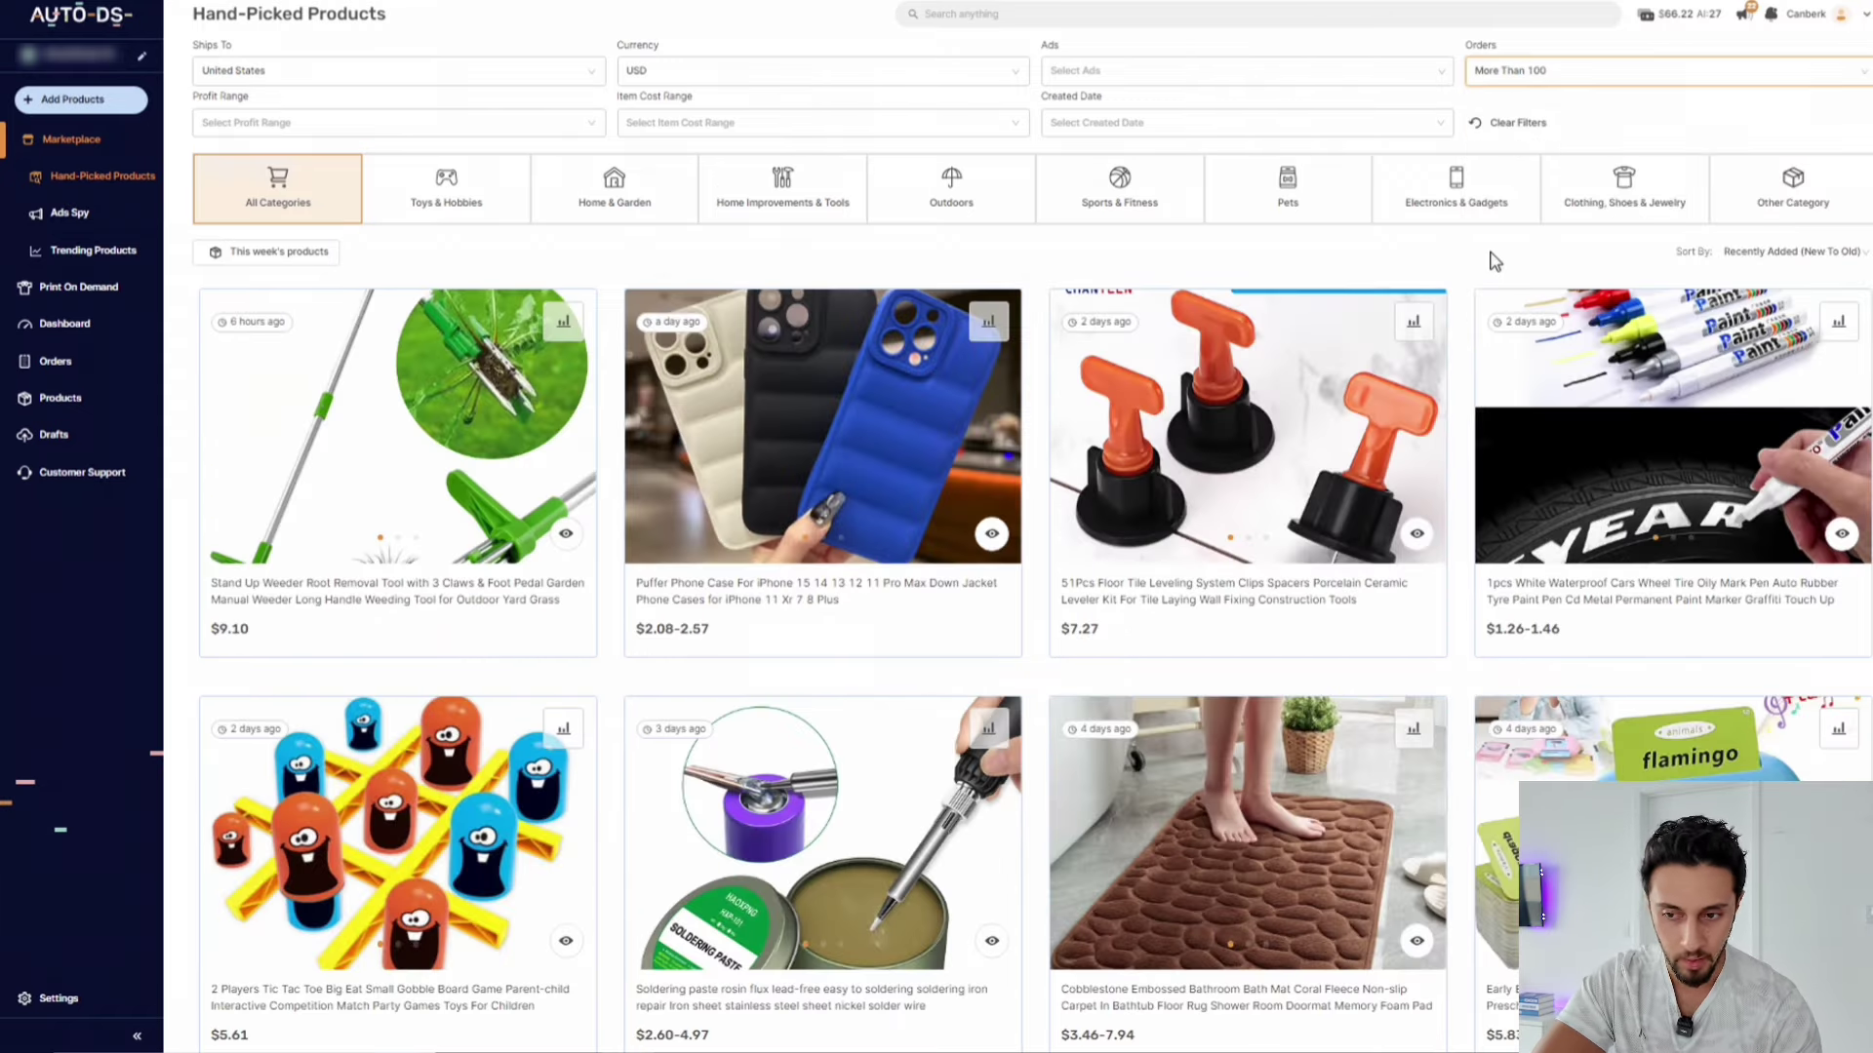
{"action": "left_click", "coordinate": [854, 126]}
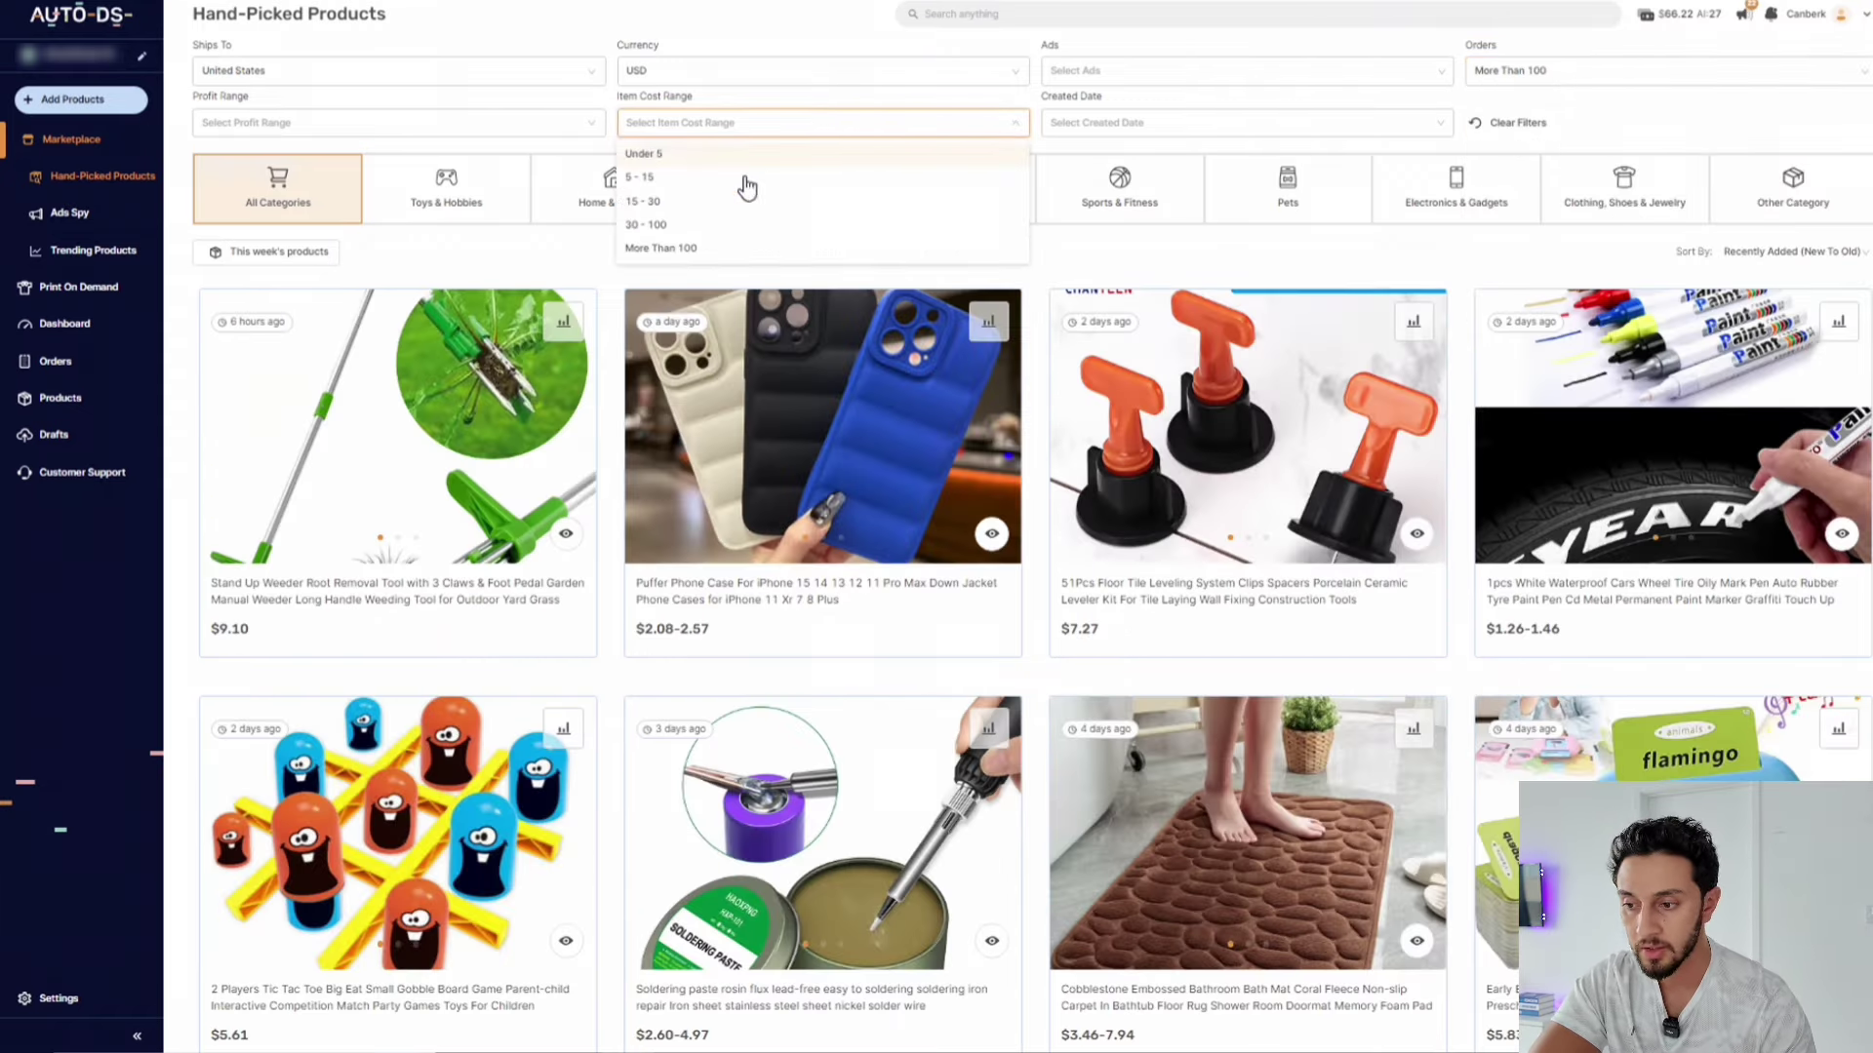
{"action": "left_click", "coordinate": [715, 224]}
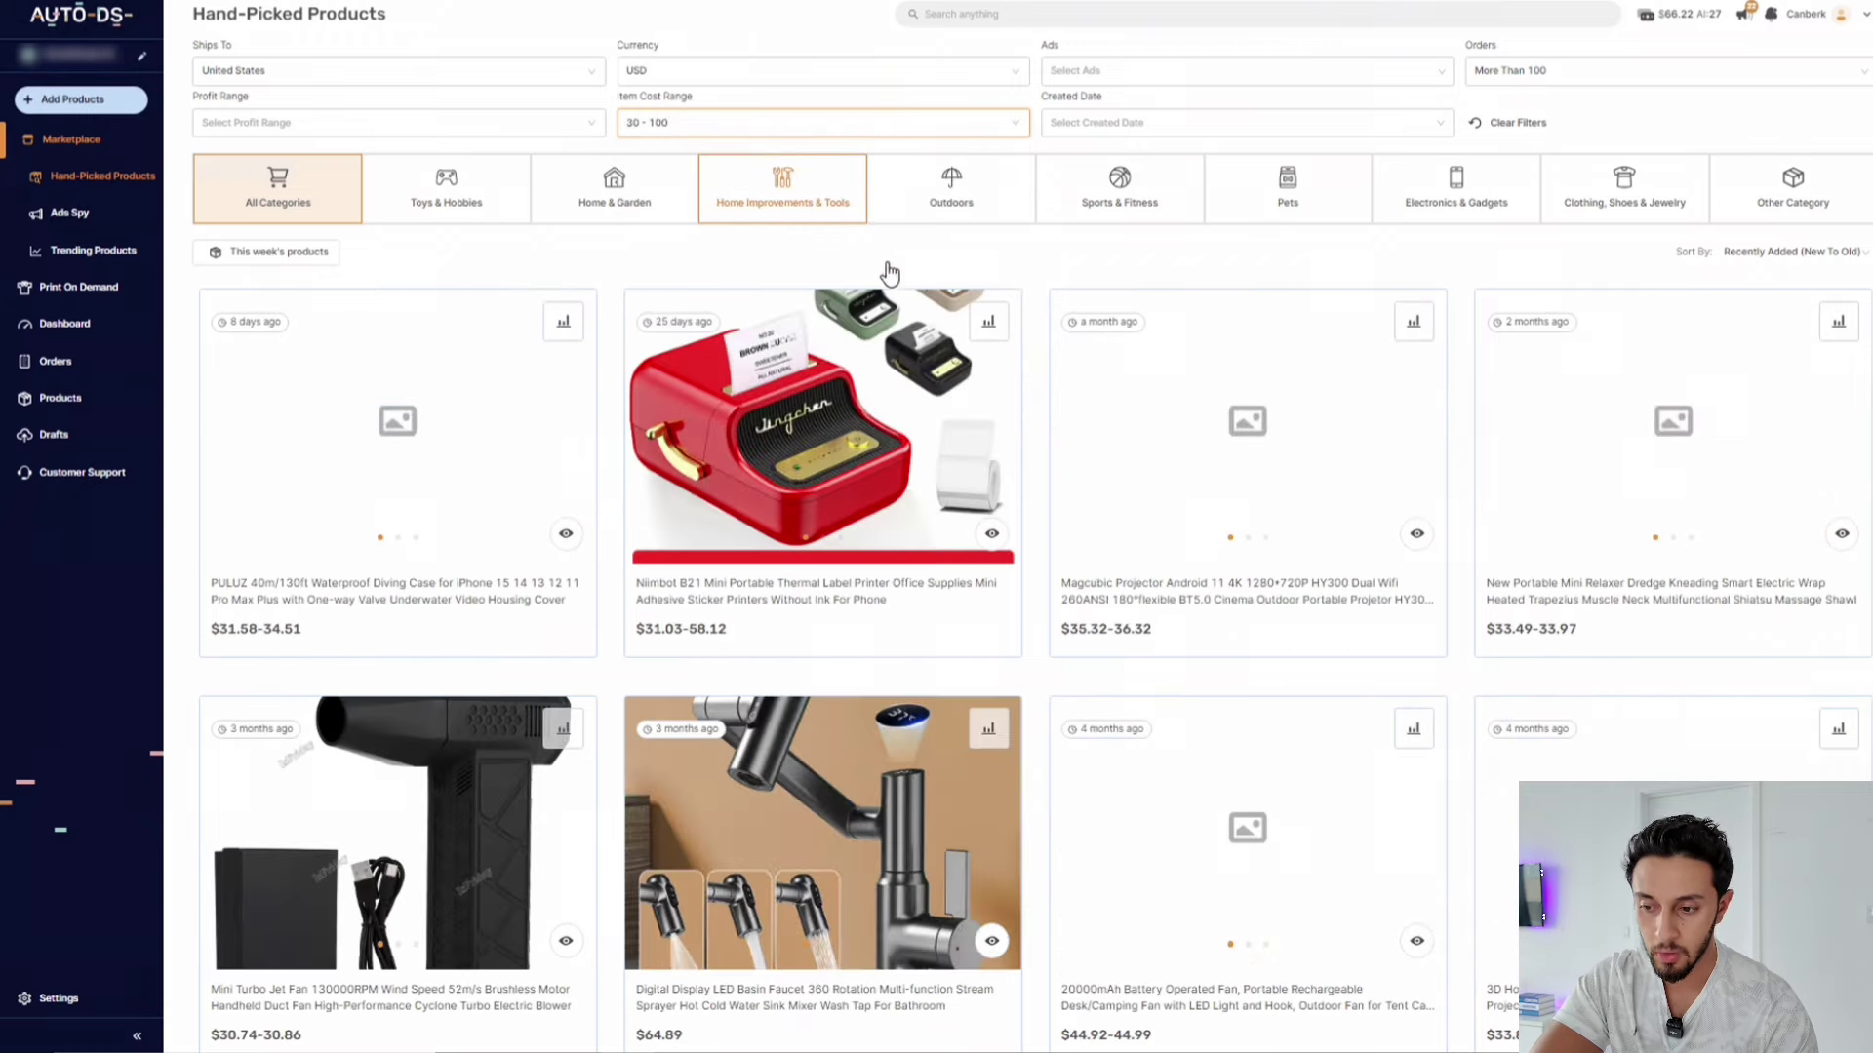
{"action": "left_click", "coordinate": [390, 123]}
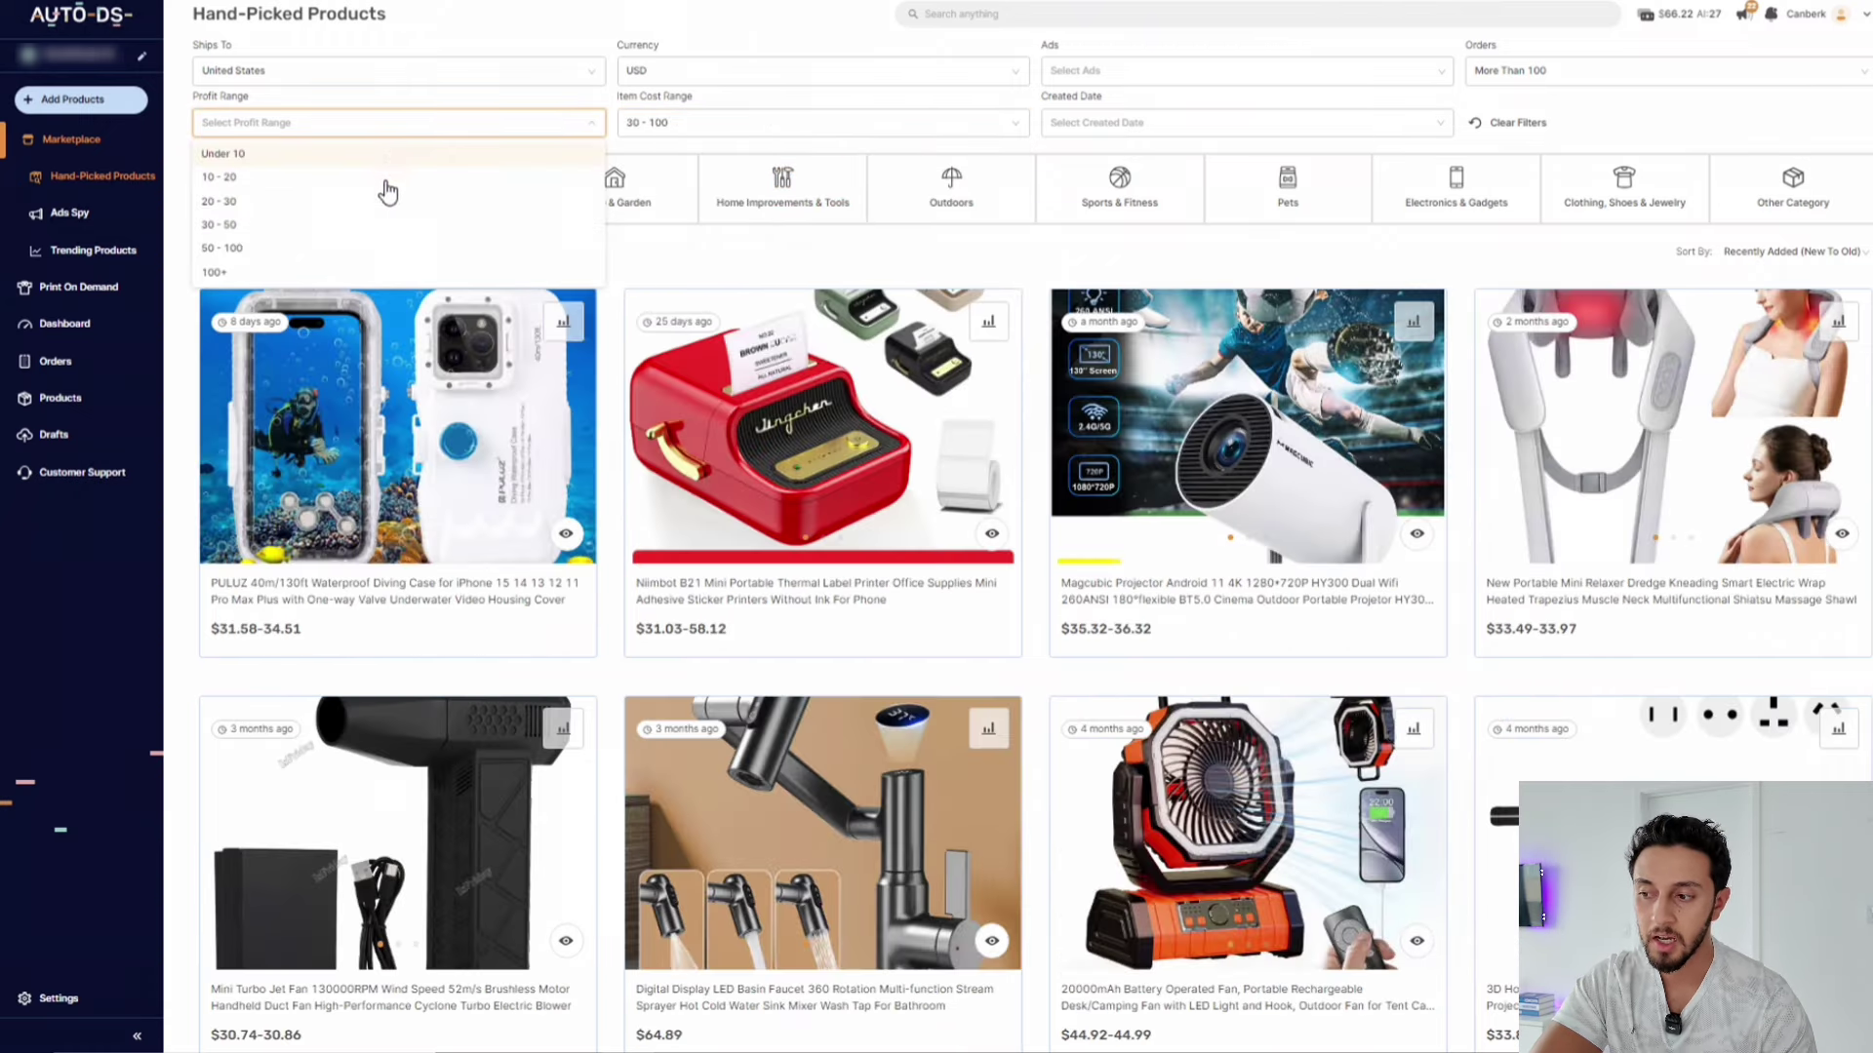
{"action": "left_click", "coordinate": [387, 154]}
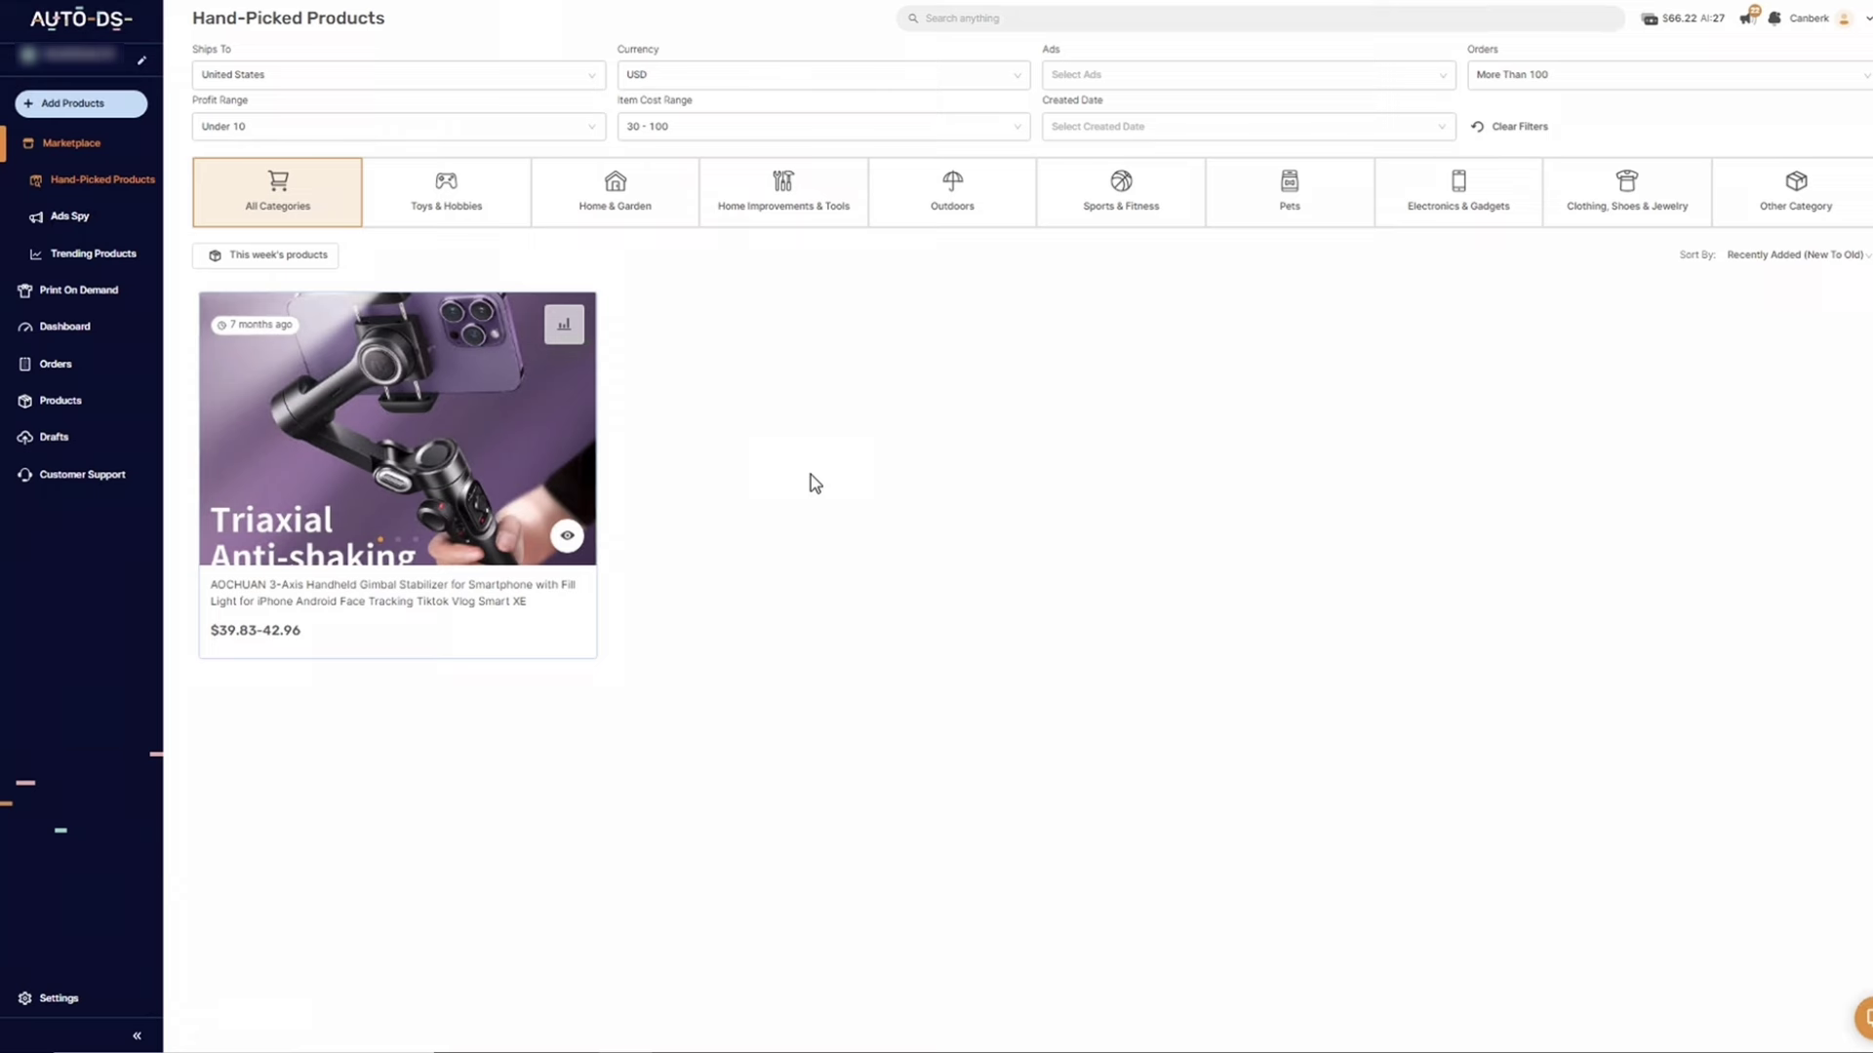
{"action": "mouse_move", "coordinate": [365, 527]}
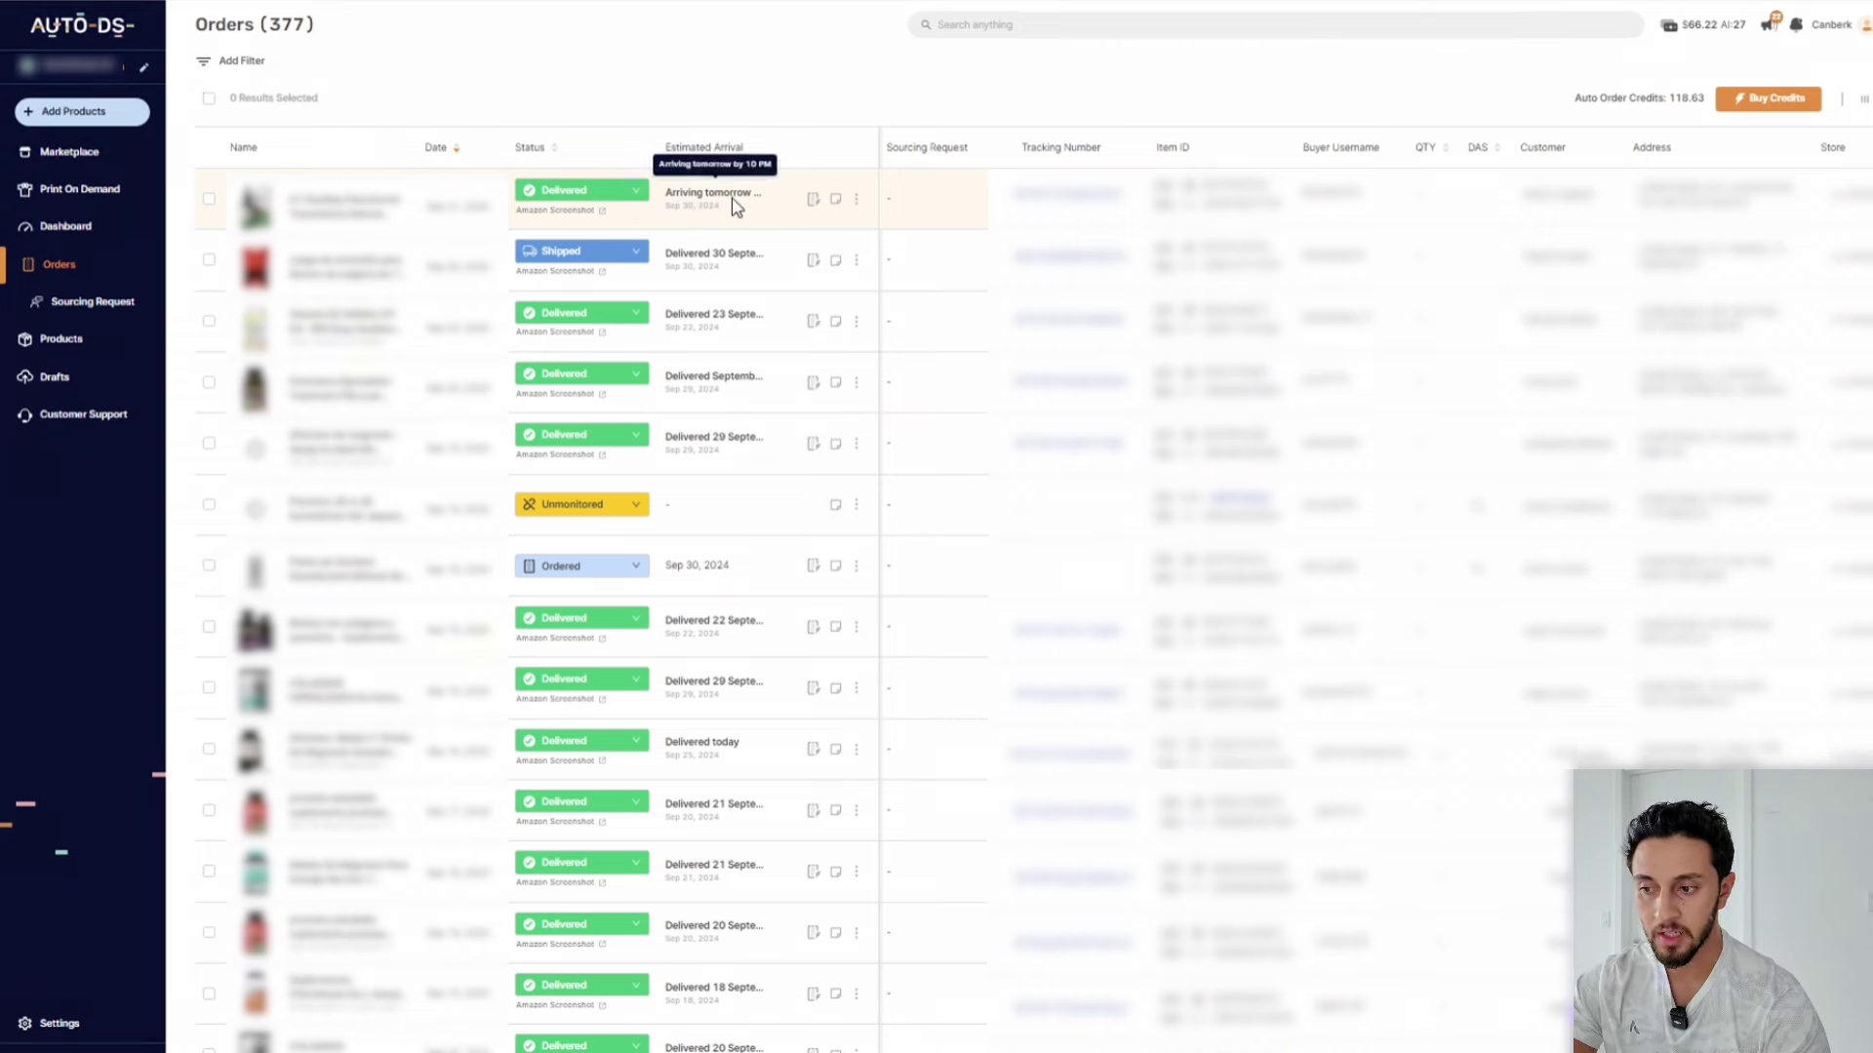
Step: Set the first order's status to Pending and look at its Send To Auto Order option
{"action": "left_click", "coordinate": [635, 193]}
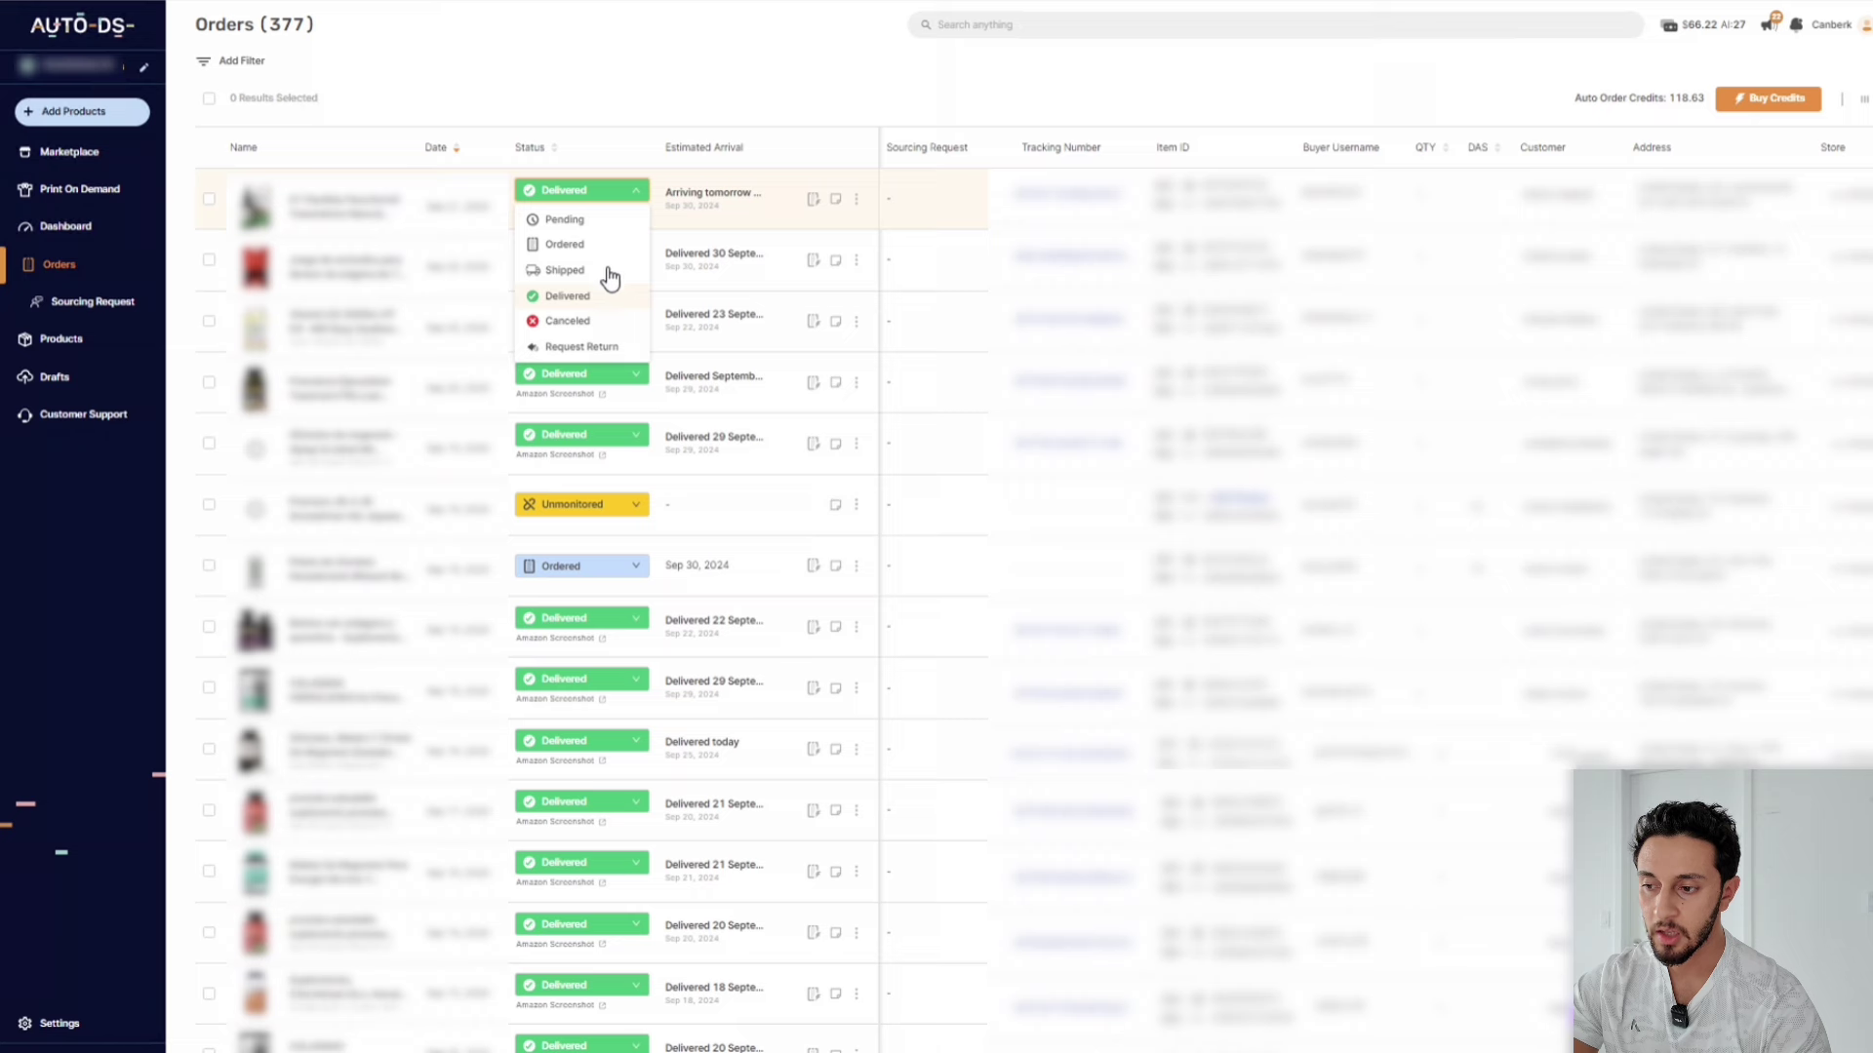
{"action": "left_click", "coordinate": [583, 201]}
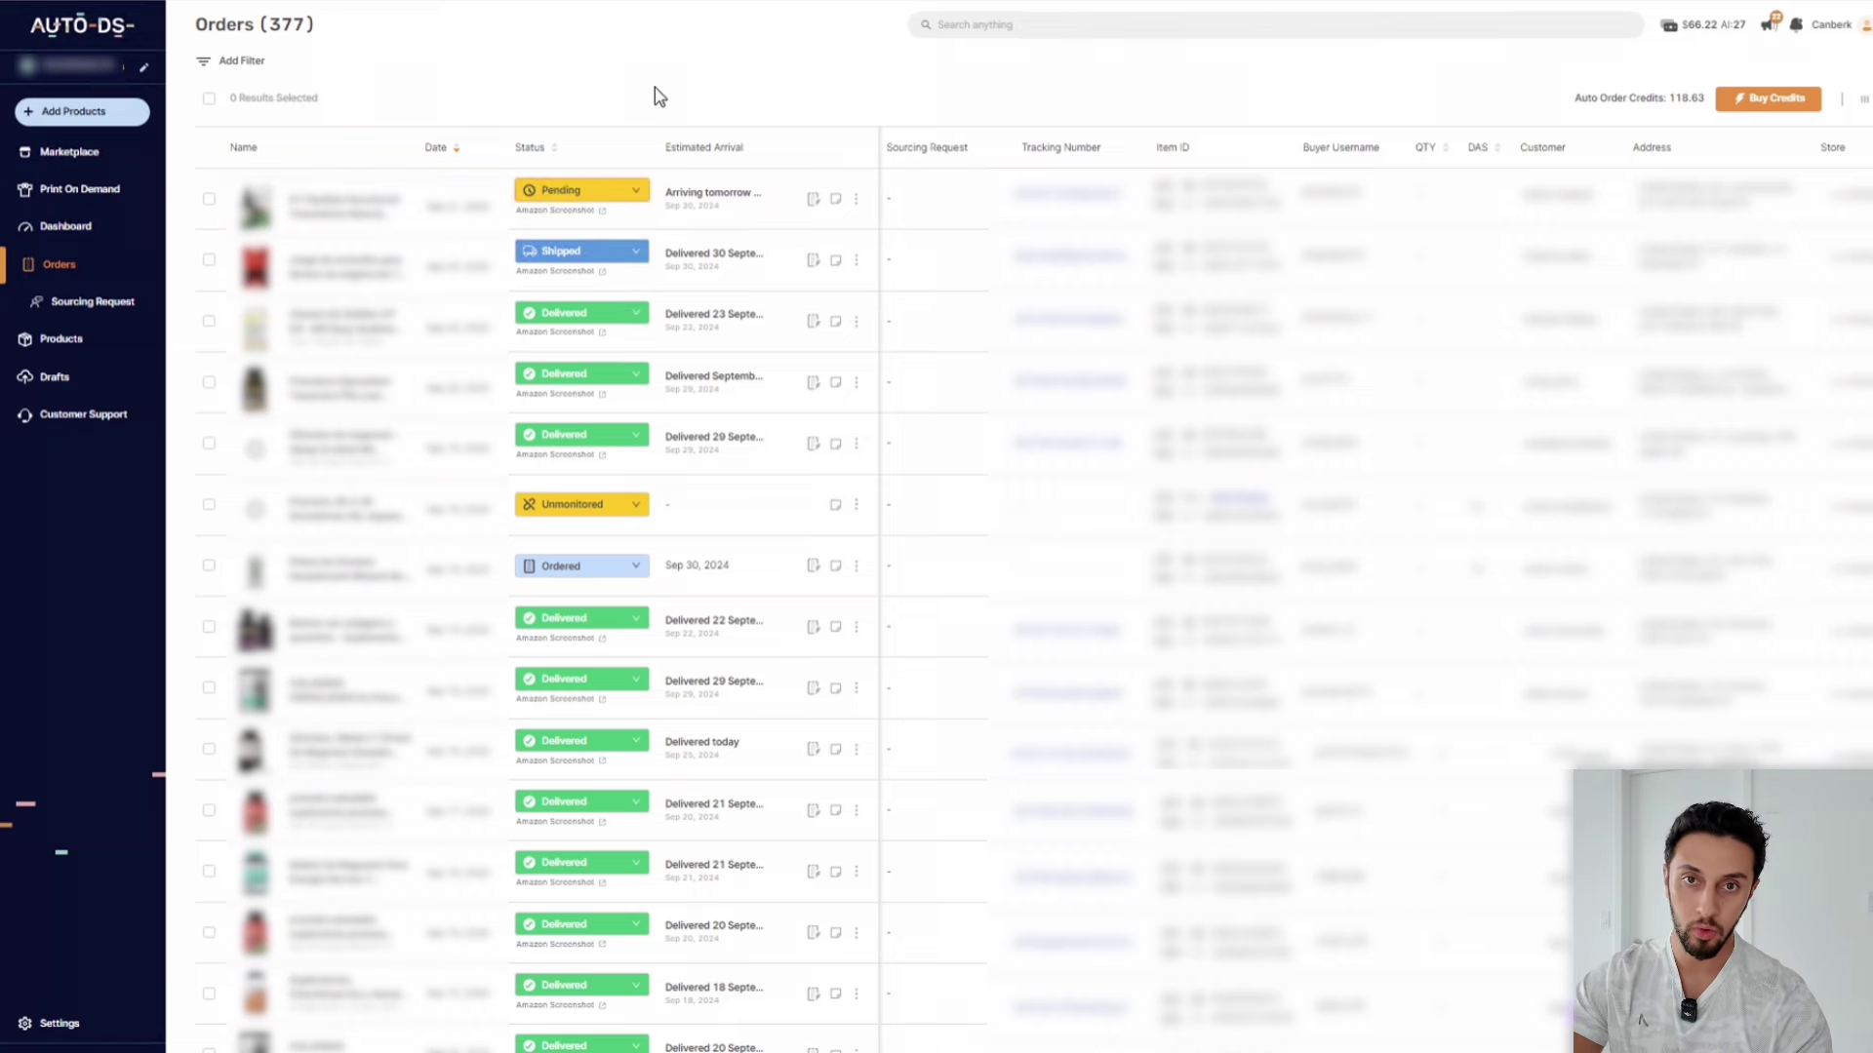
{"action": "left_click", "coordinate": [635, 193]}
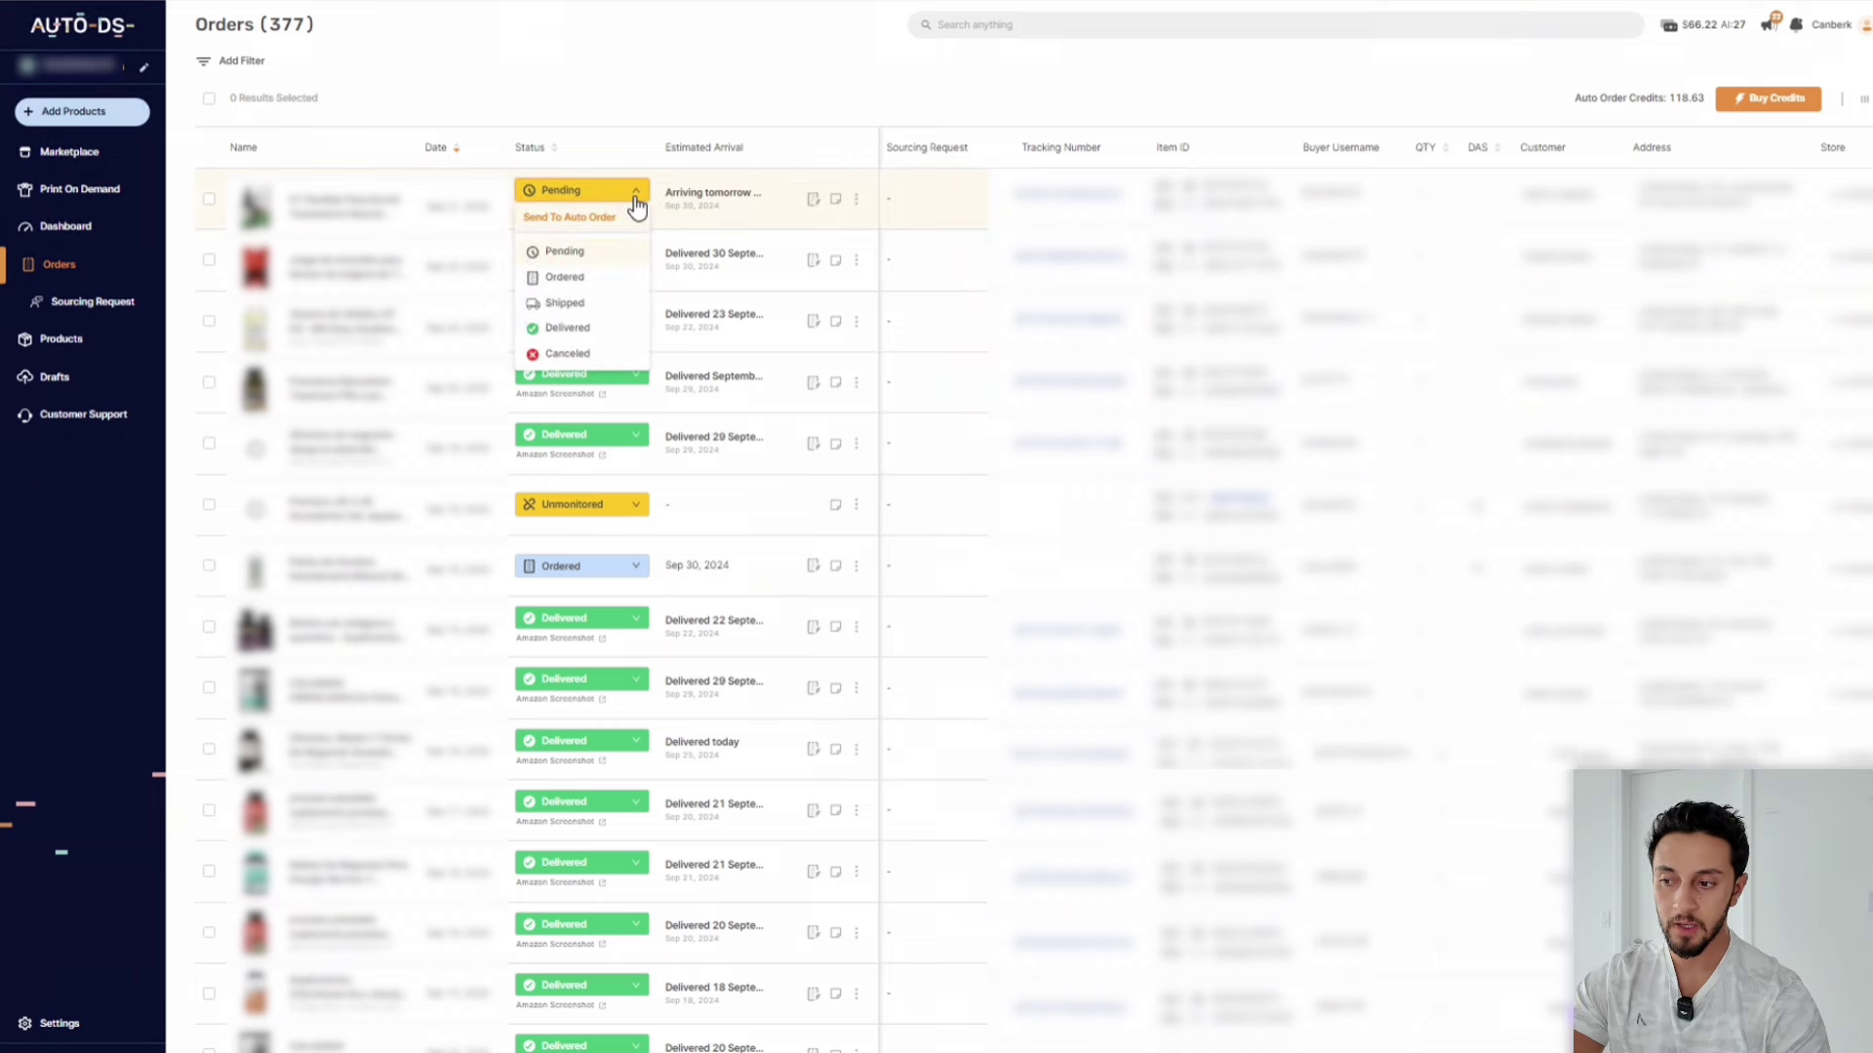
{"action": "left_click", "coordinate": [635, 195]}
{"action": "left_click", "coordinate": [635, 195]}
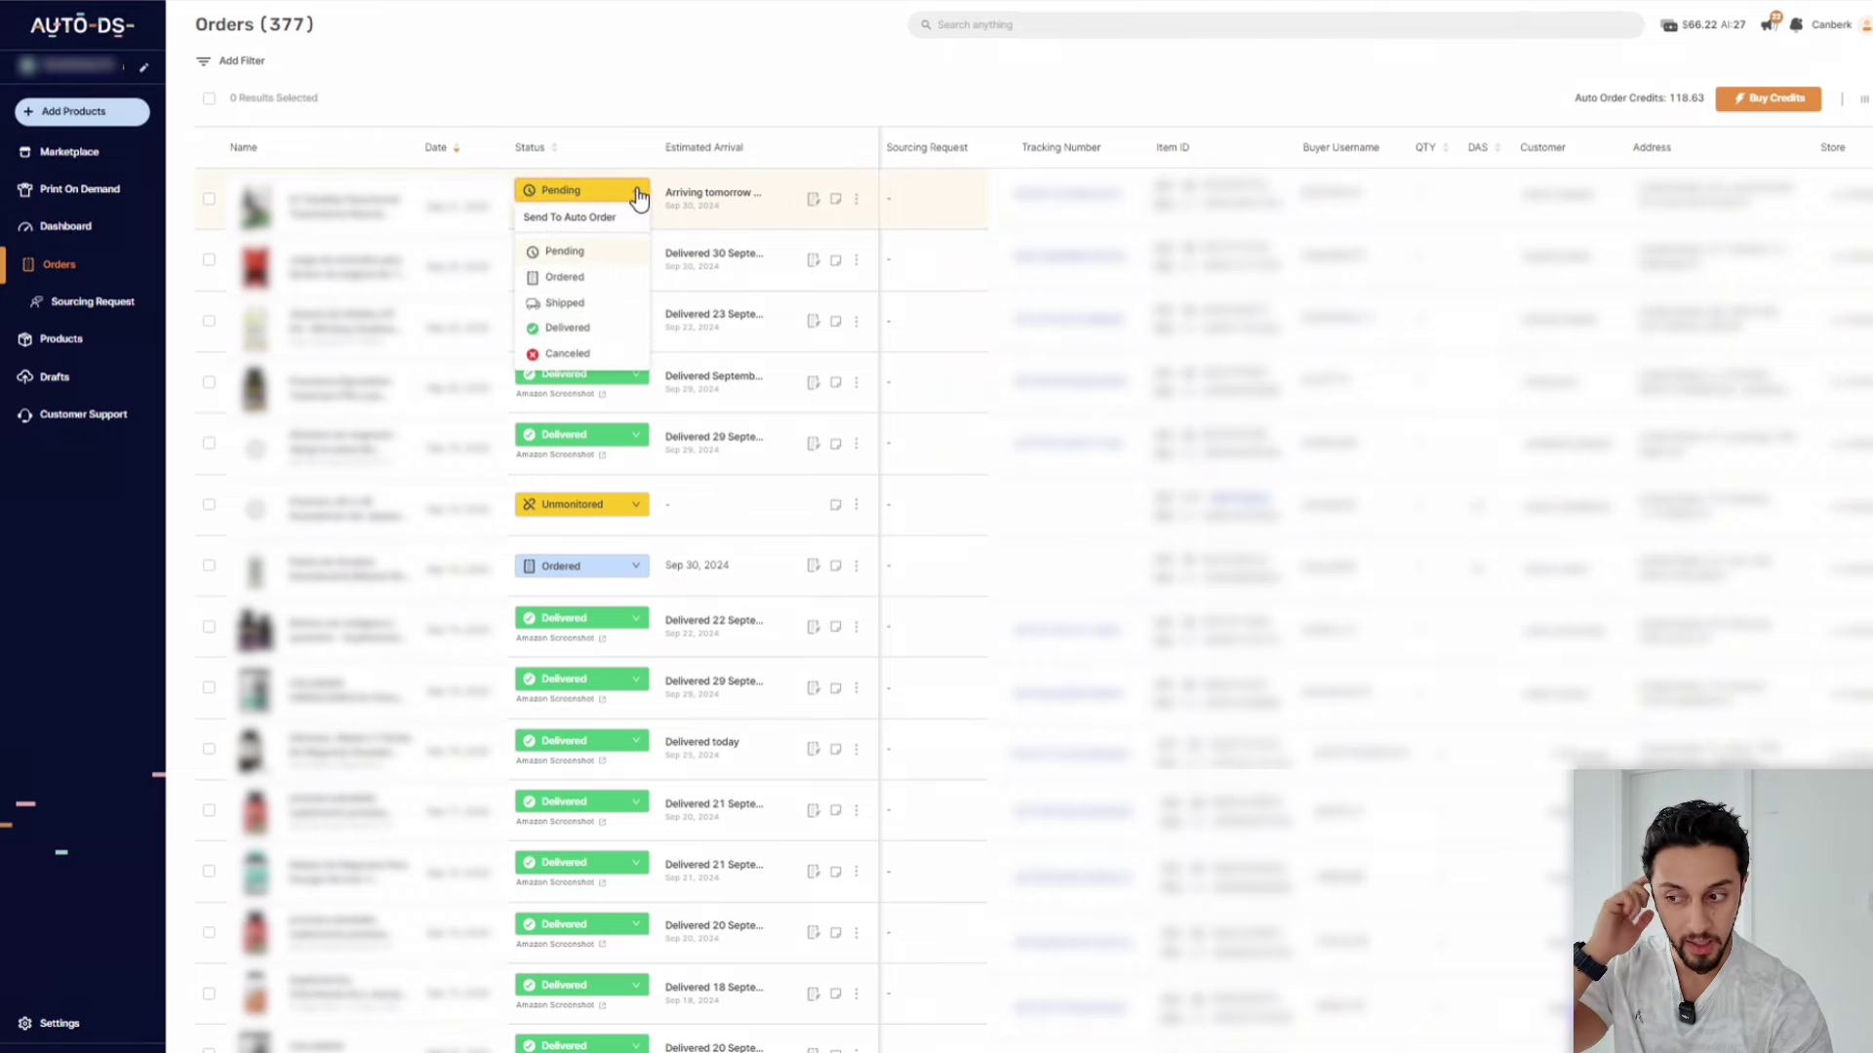
Step: Return the first order's status to Delivered and check the statuses offered for it
{"action": "left_click", "coordinate": [593, 332]}
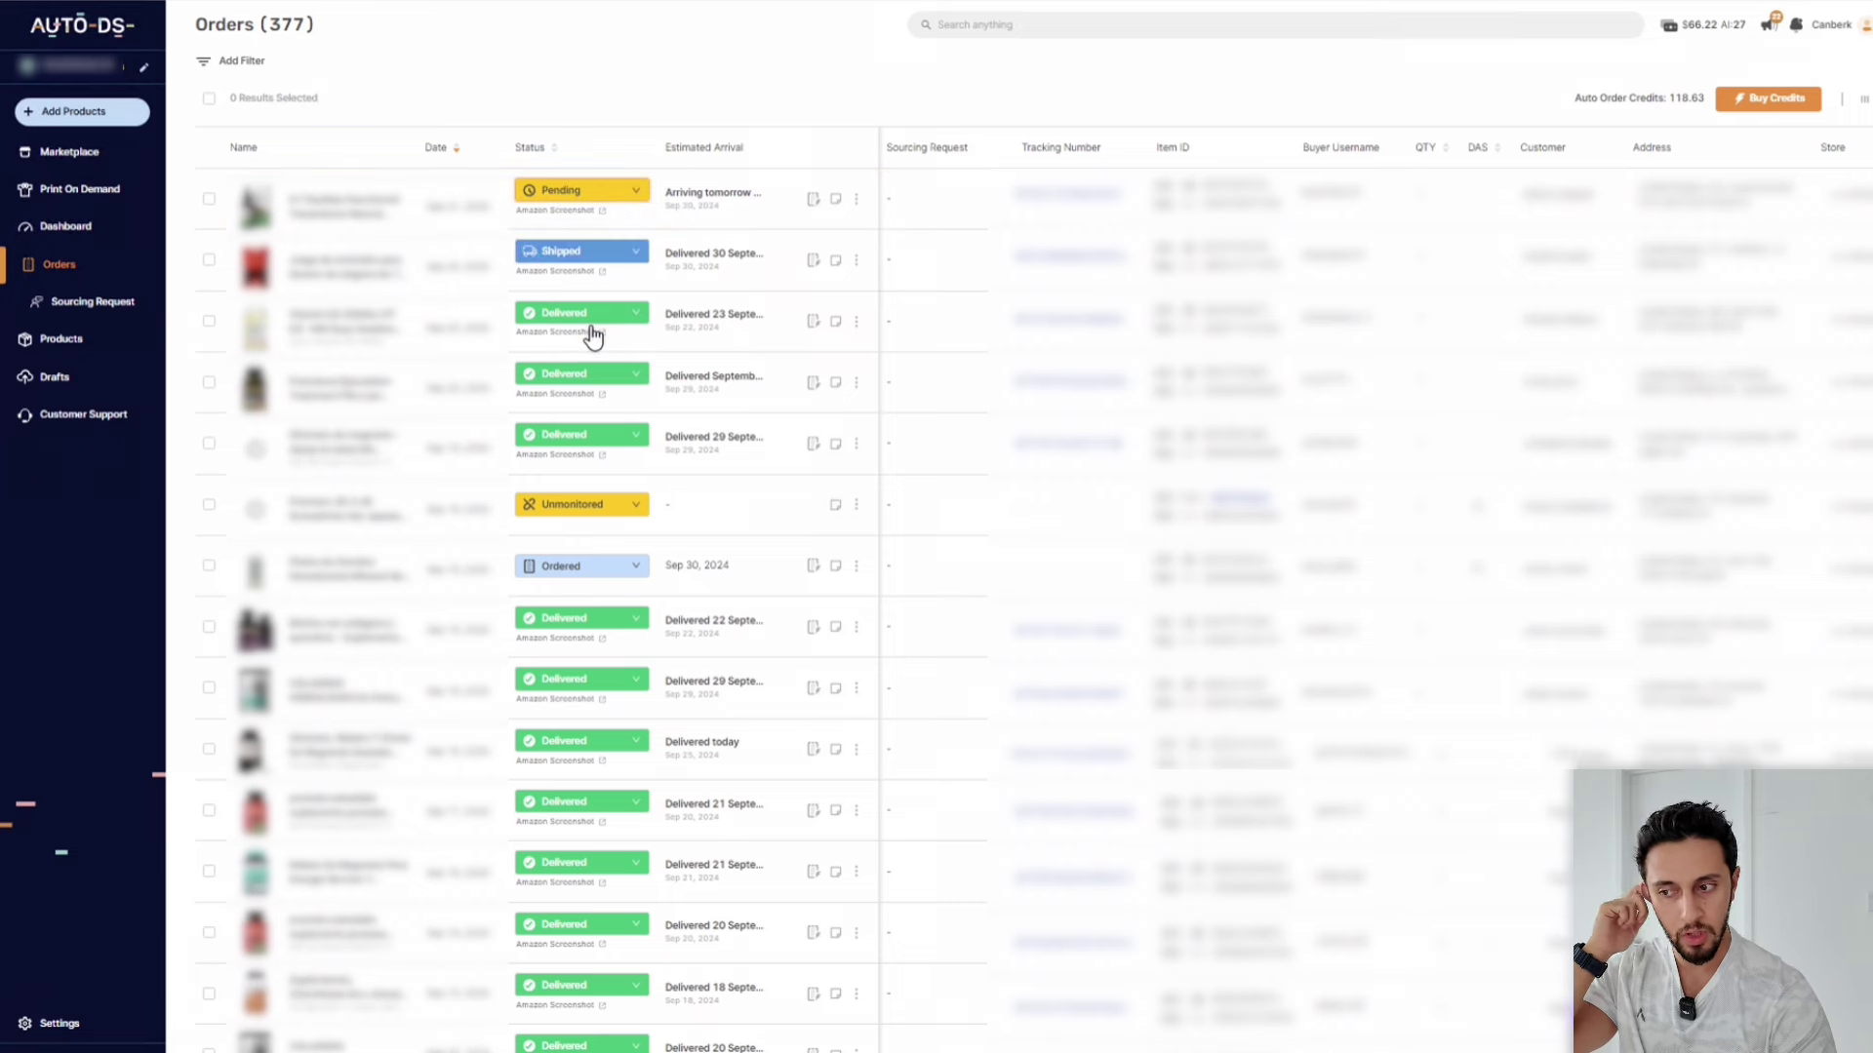
{"action": "left_click", "coordinate": [635, 195]}
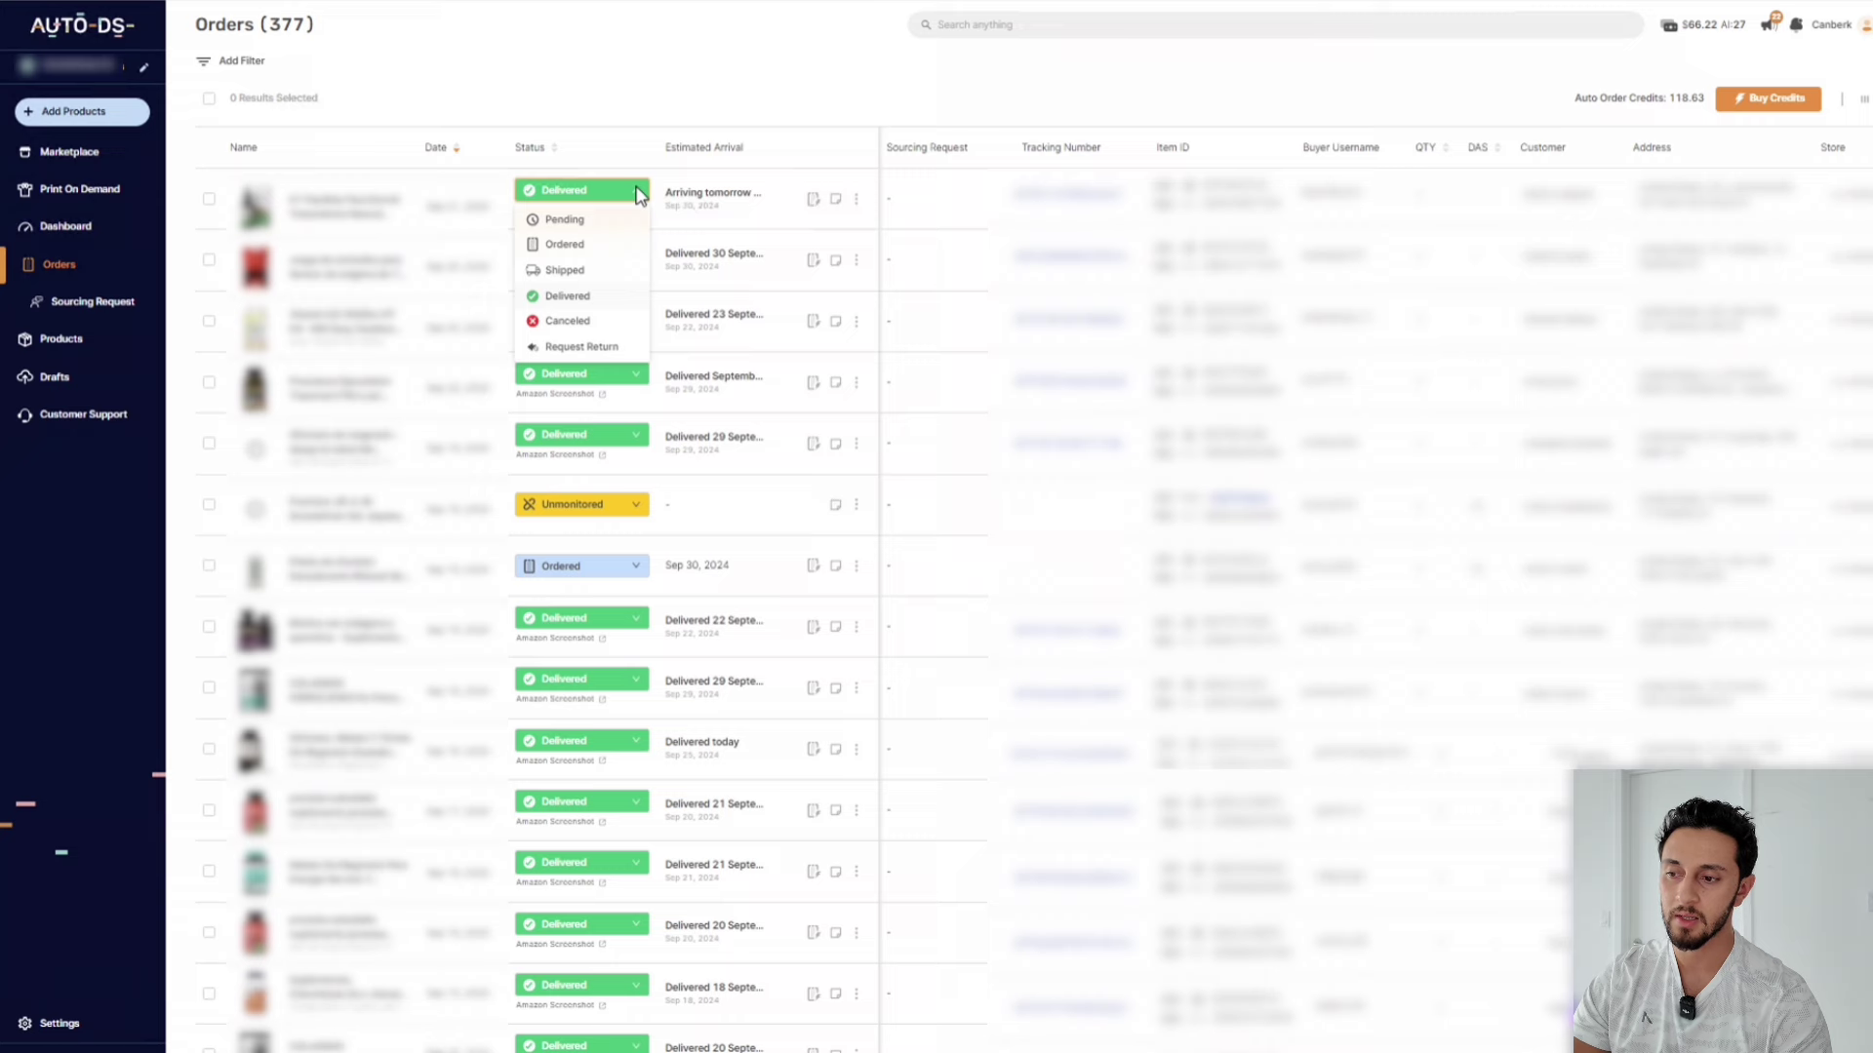
{"action": "left_click", "coordinate": [639, 195]}
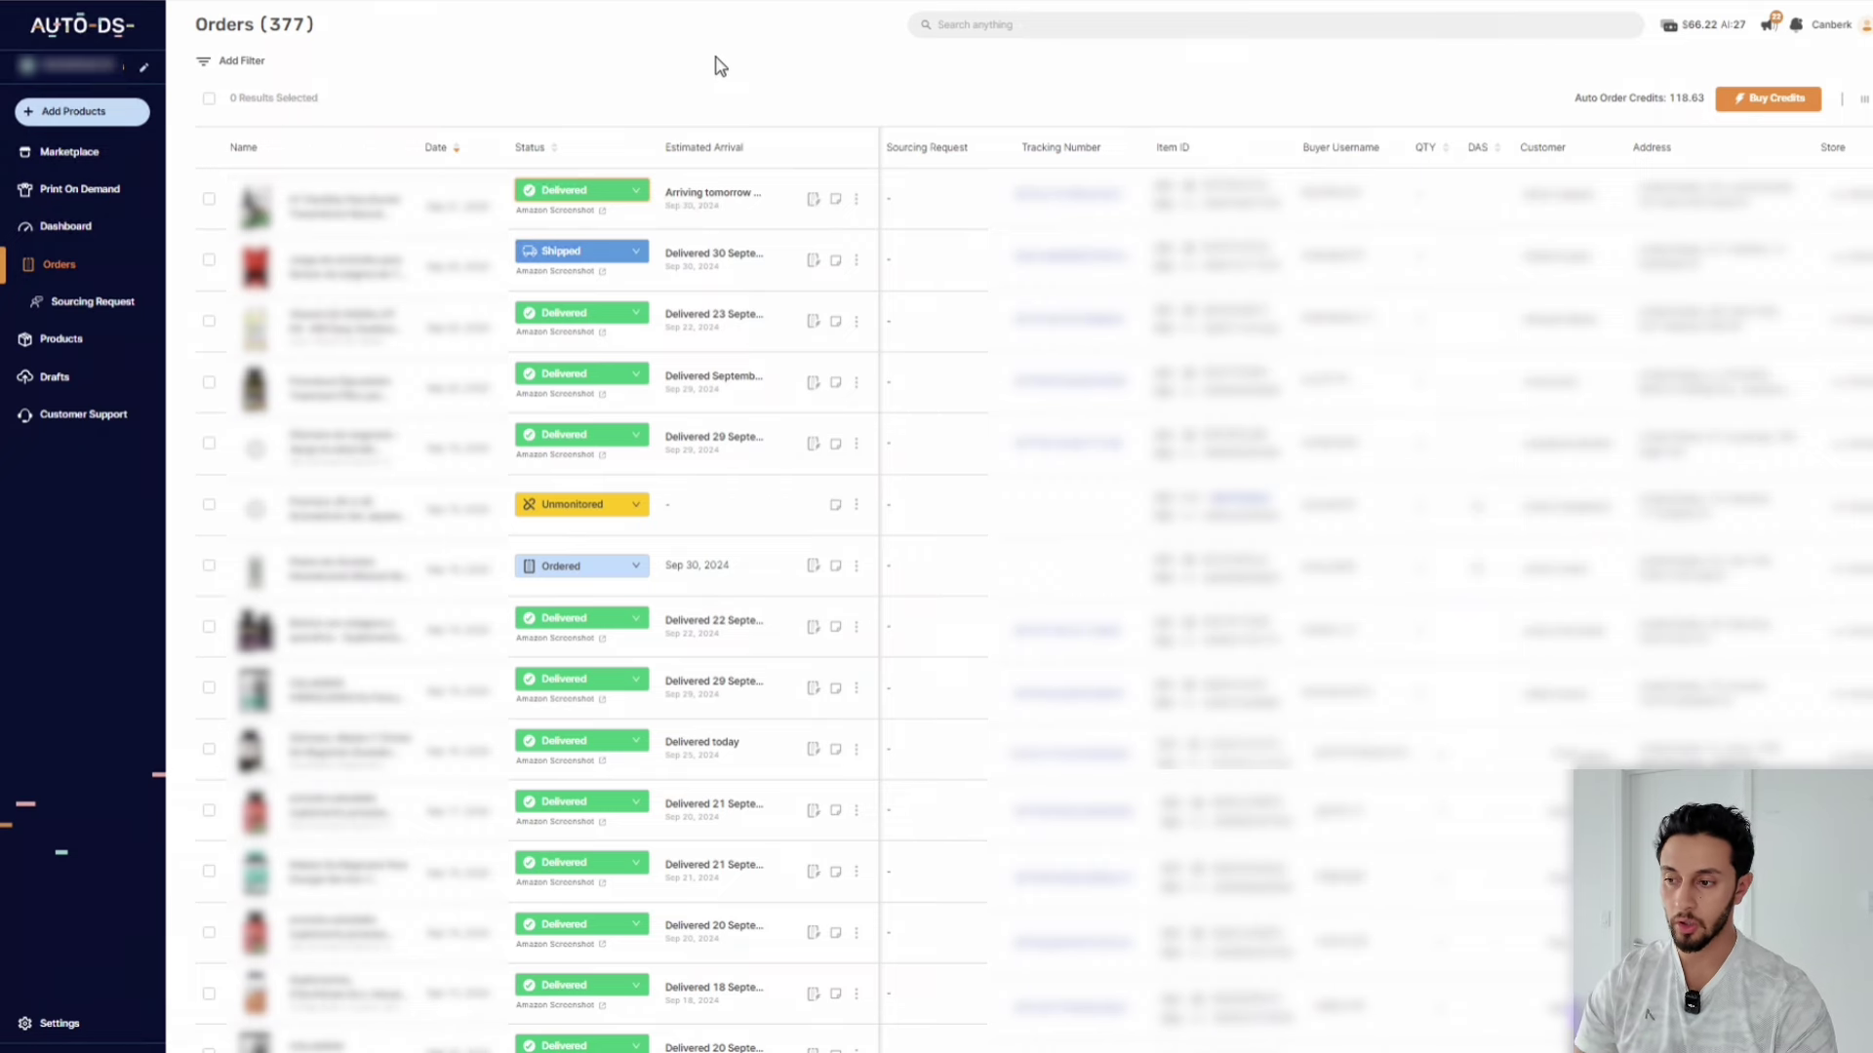
Step: Review the Amazon US supplier's order settings and add CJDropshipping as a supplier with the United States warehouse and recommended settings
{"action": "left_click", "coordinate": [51, 1024]}
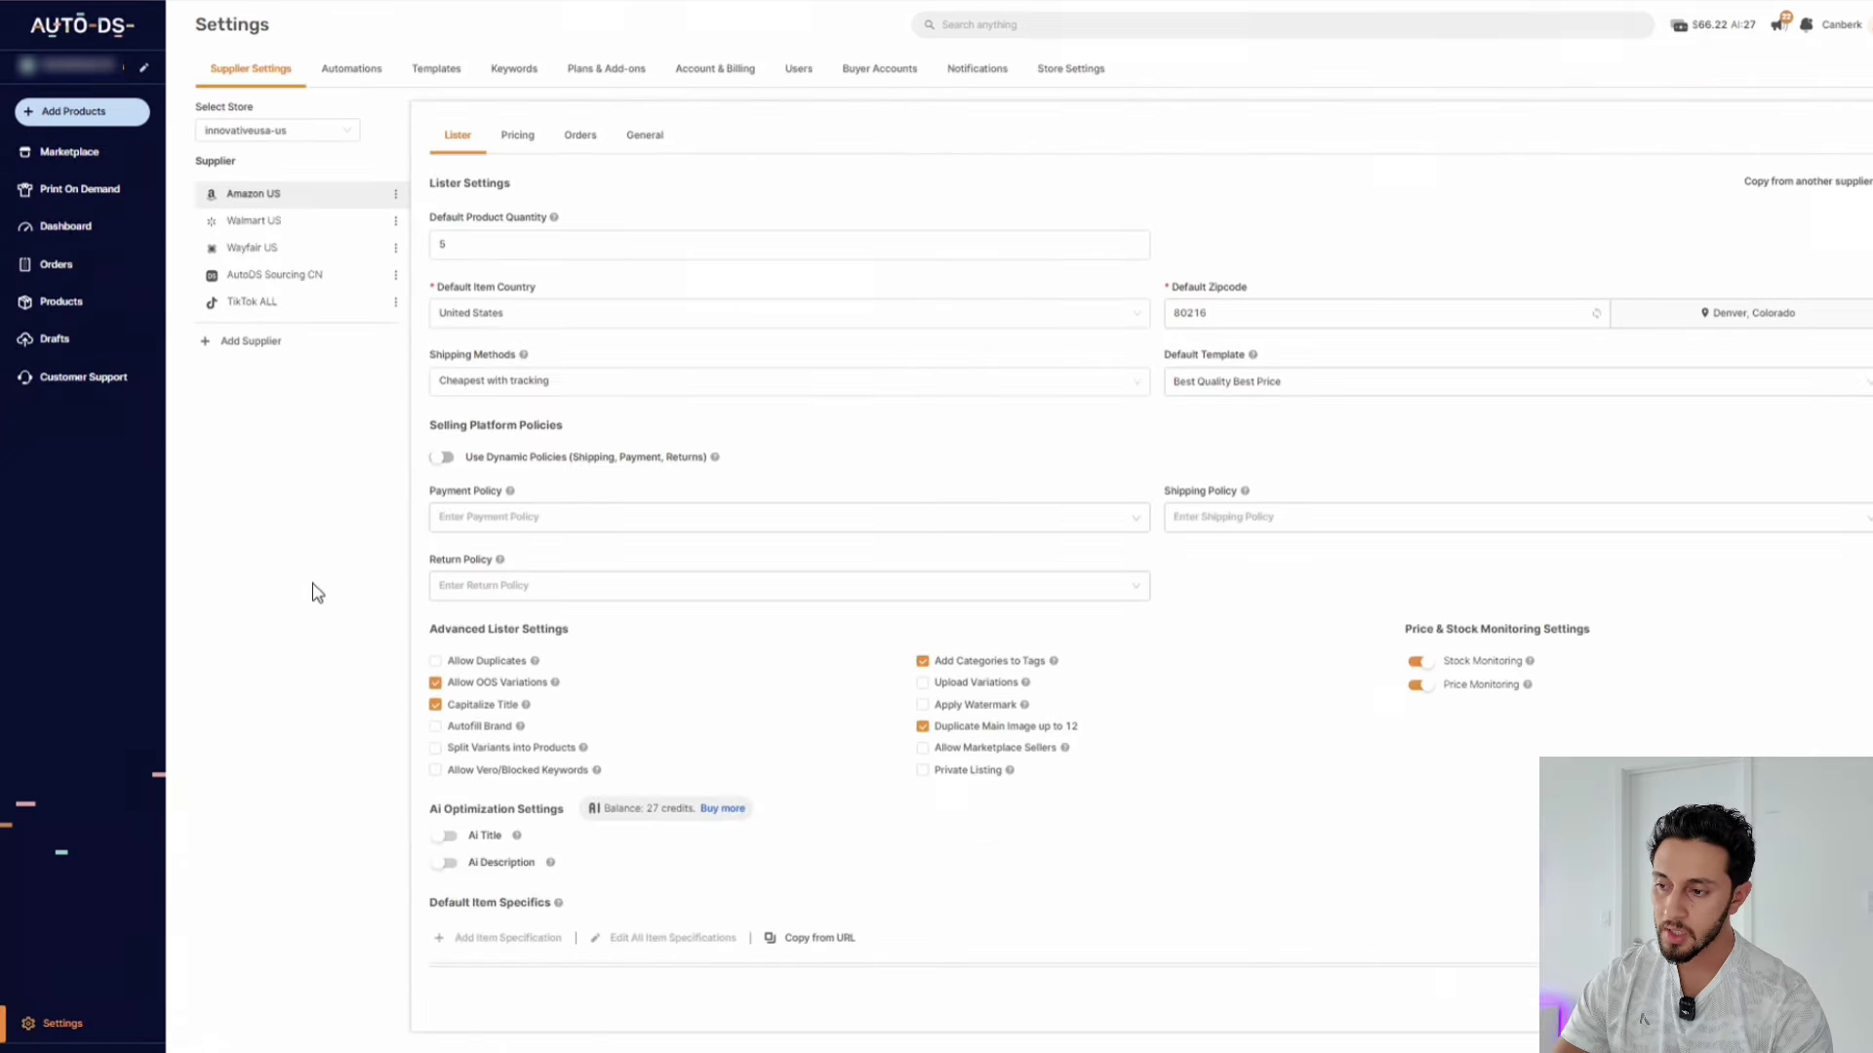
{"action": "left_click", "coordinate": [585, 136]}
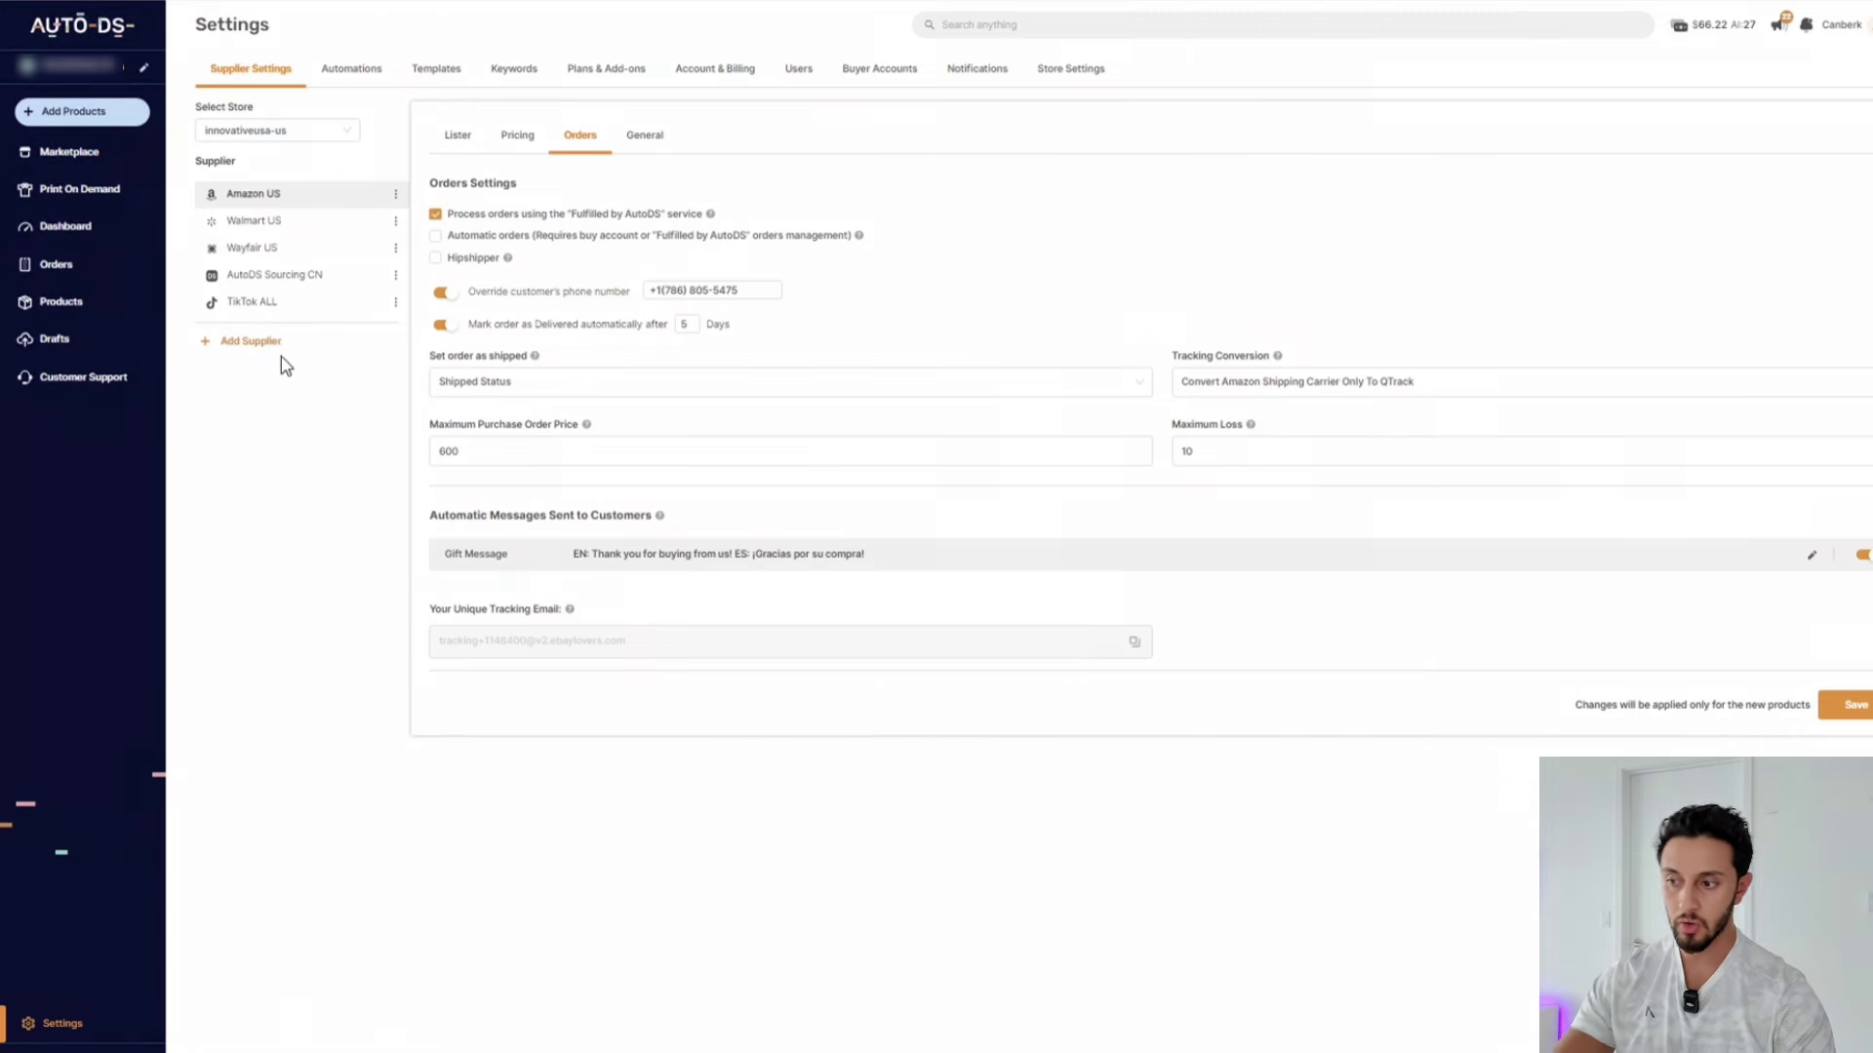
{"action": "left_click", "coordinate": [234, 341]}
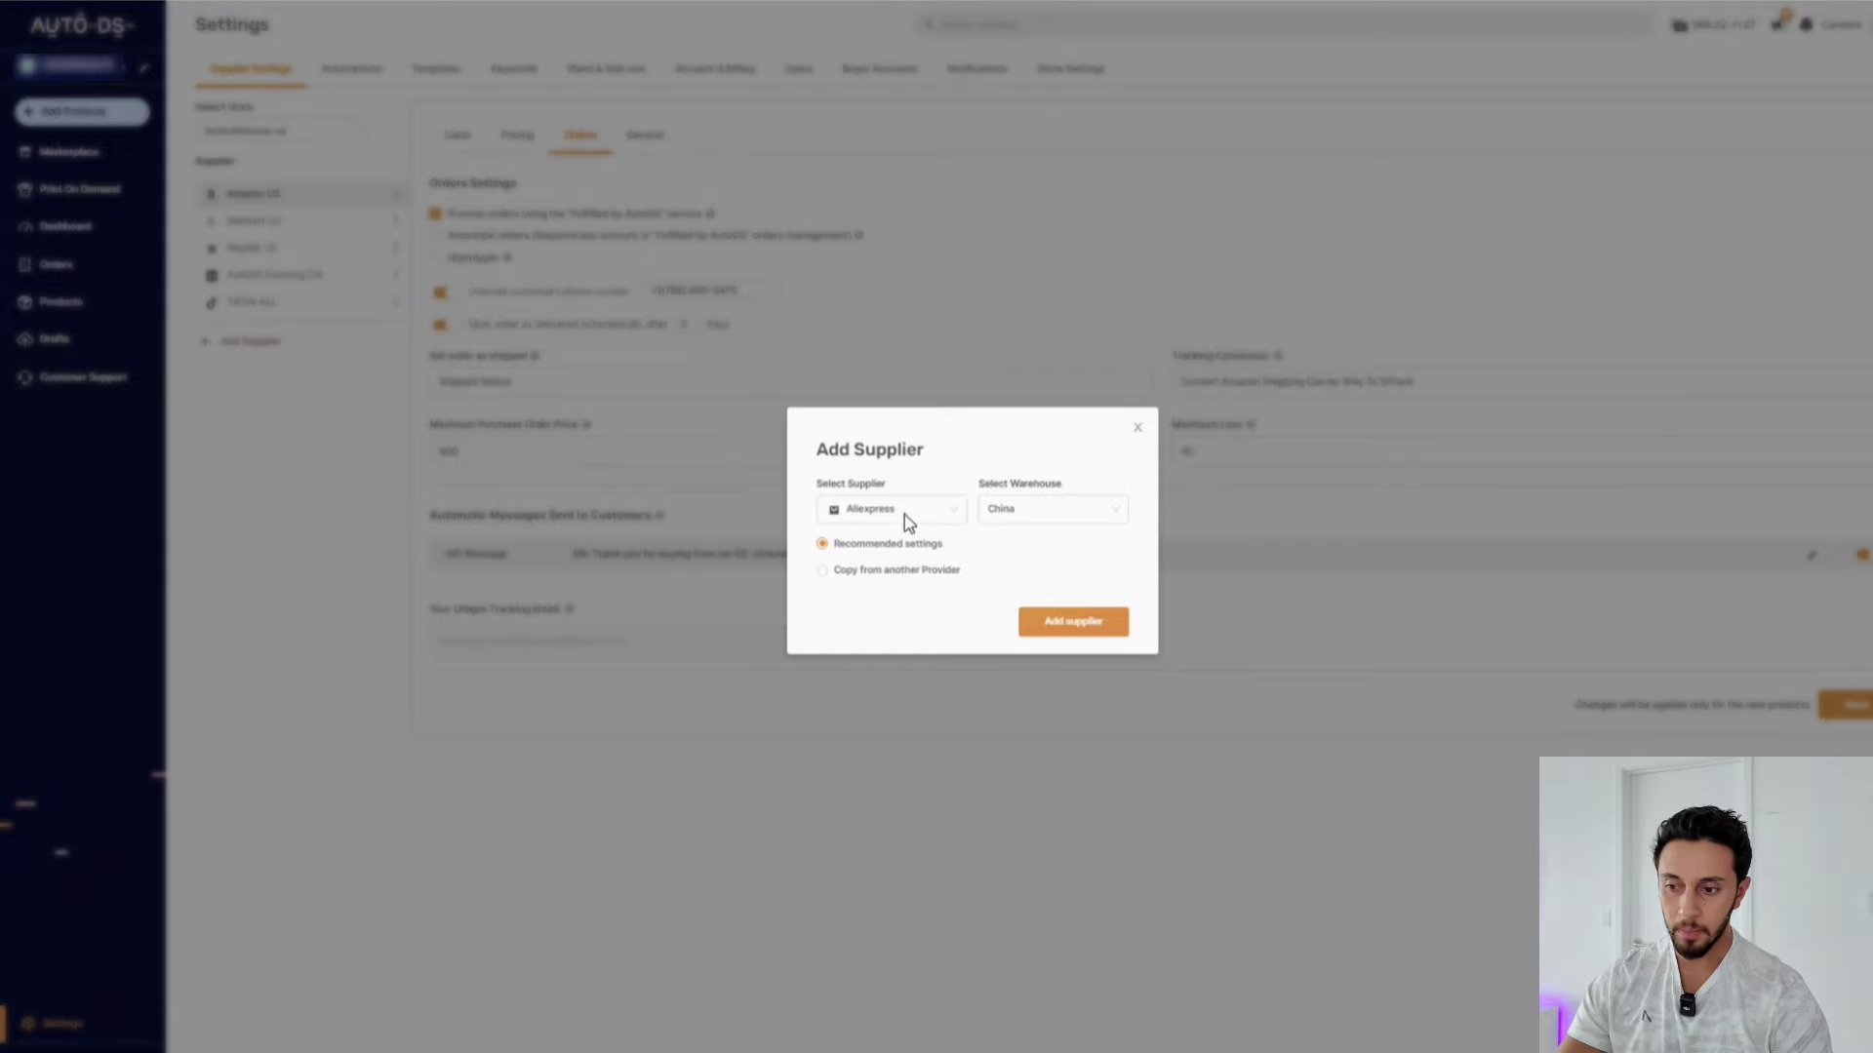
{"action": "left_click", "coordinate": [905, 515]}
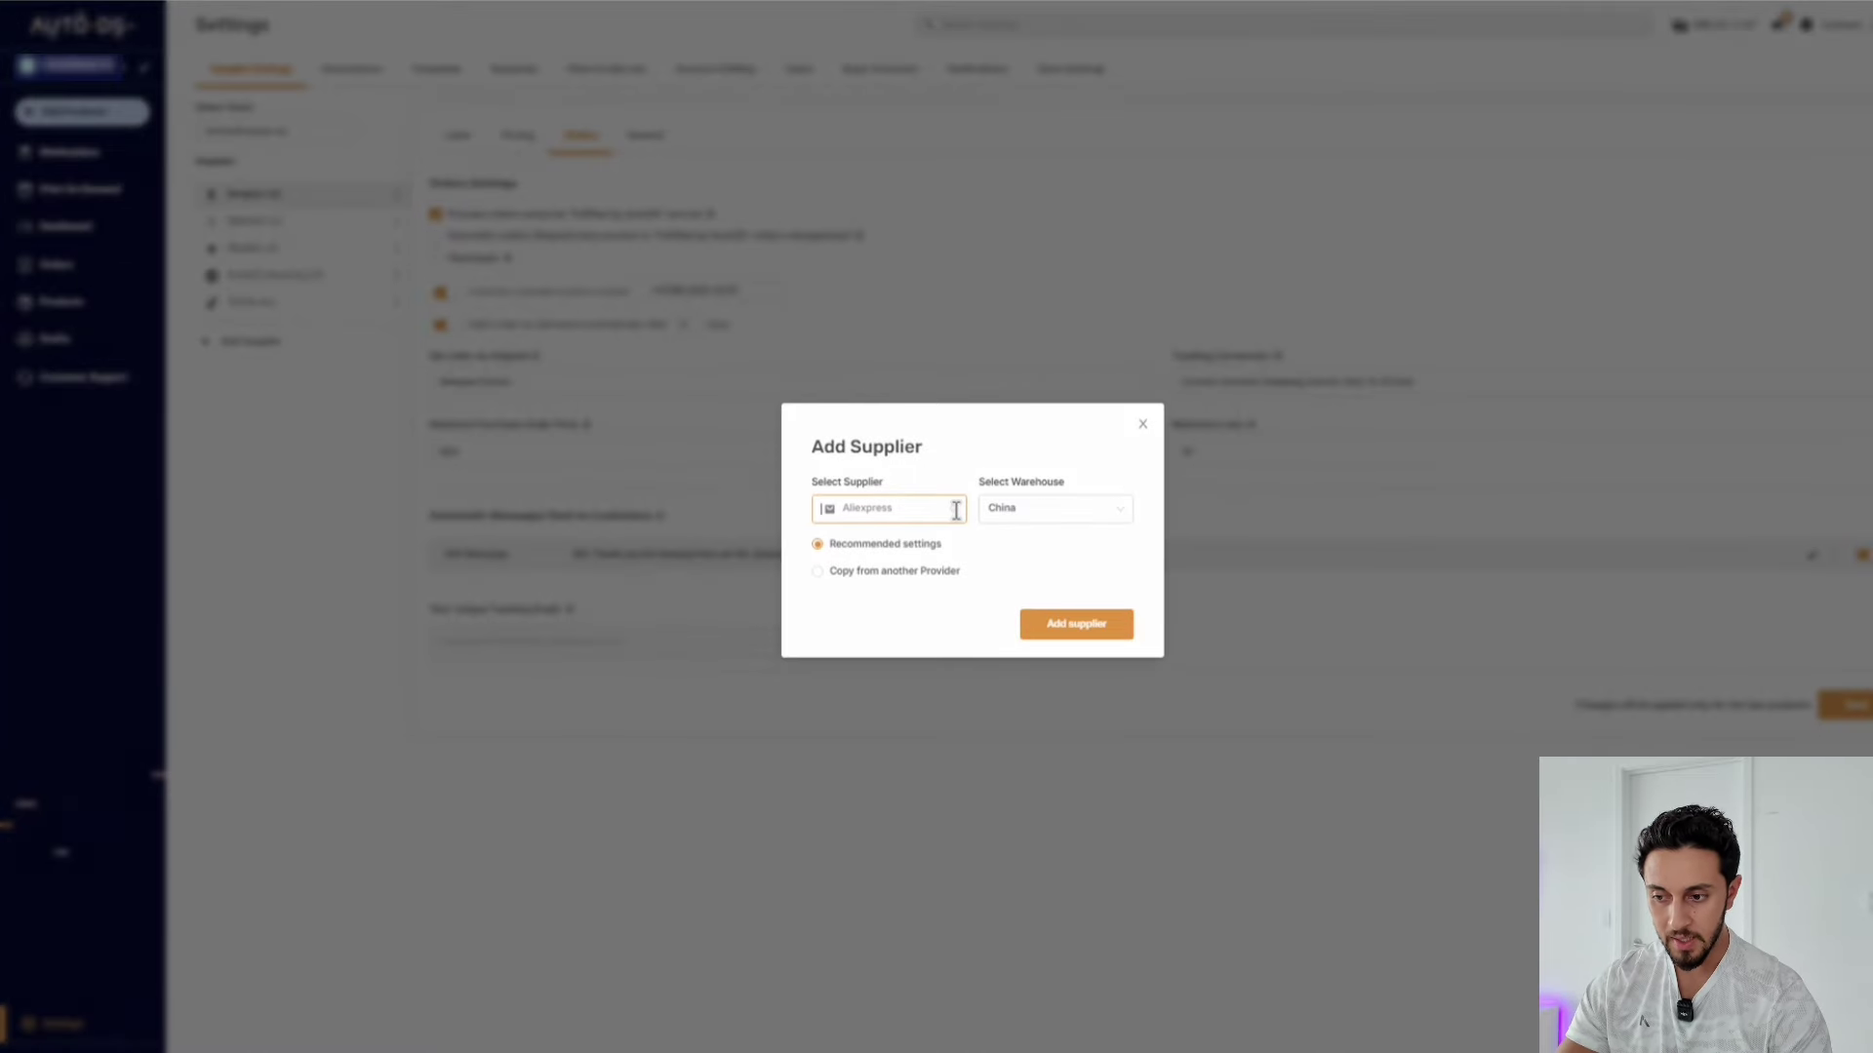
{"action": "left_click", "coordinate": [956, 511]}
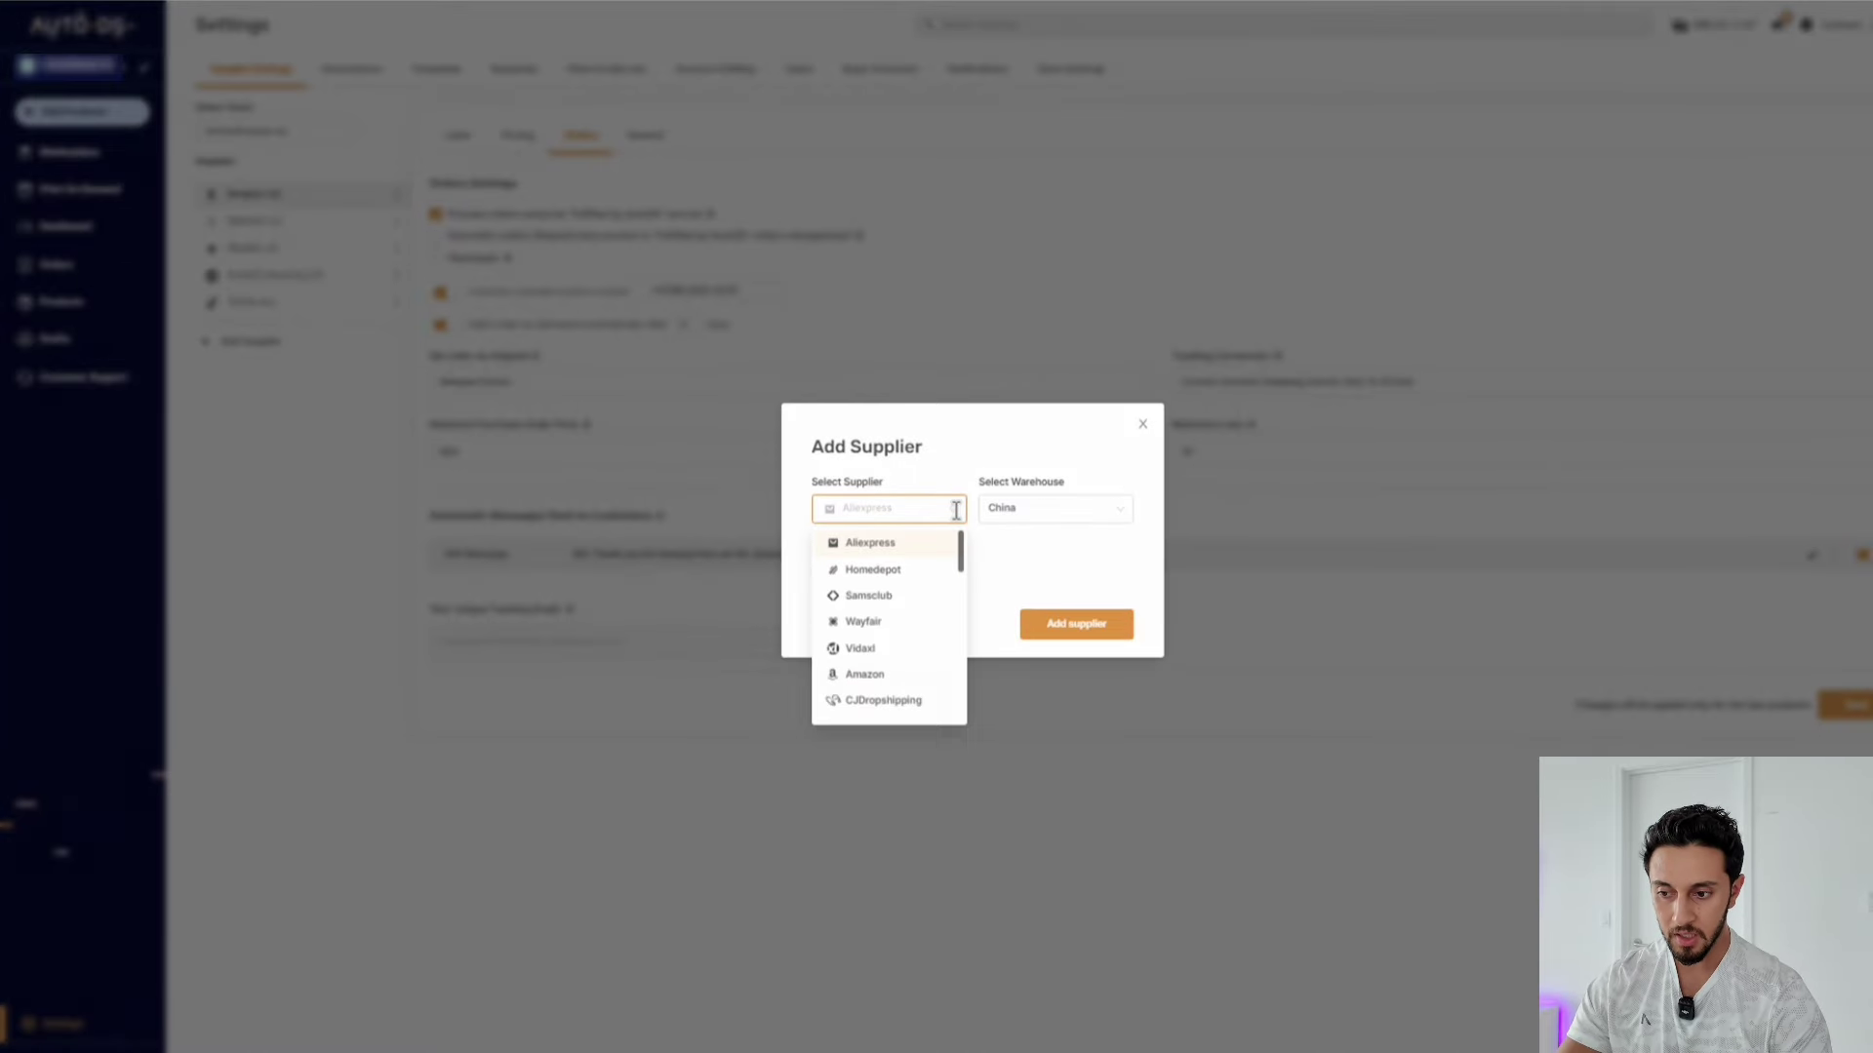
{"action": "left_click", "coordinate": [890, 702]}
{"action": "left_click", "coordinate": [1049, 517]}
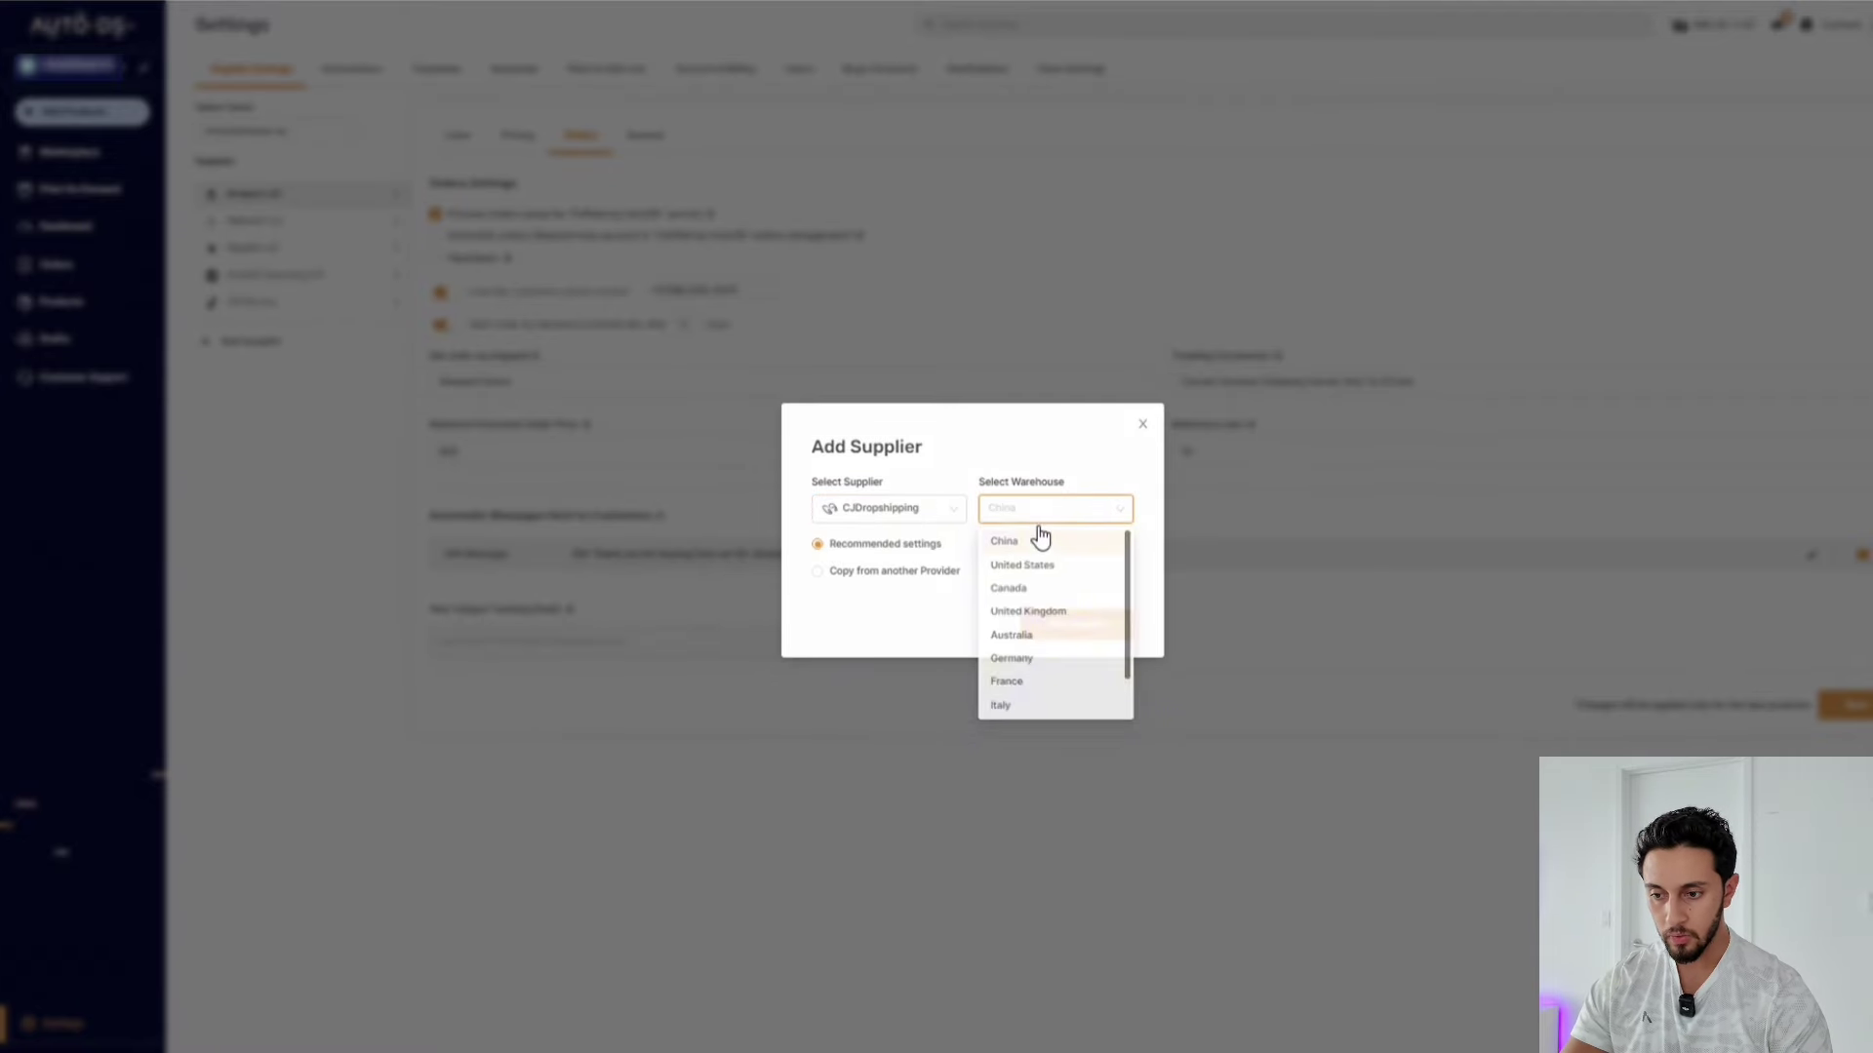
{"action": "left_click", "coordinate": [1032, 566]}
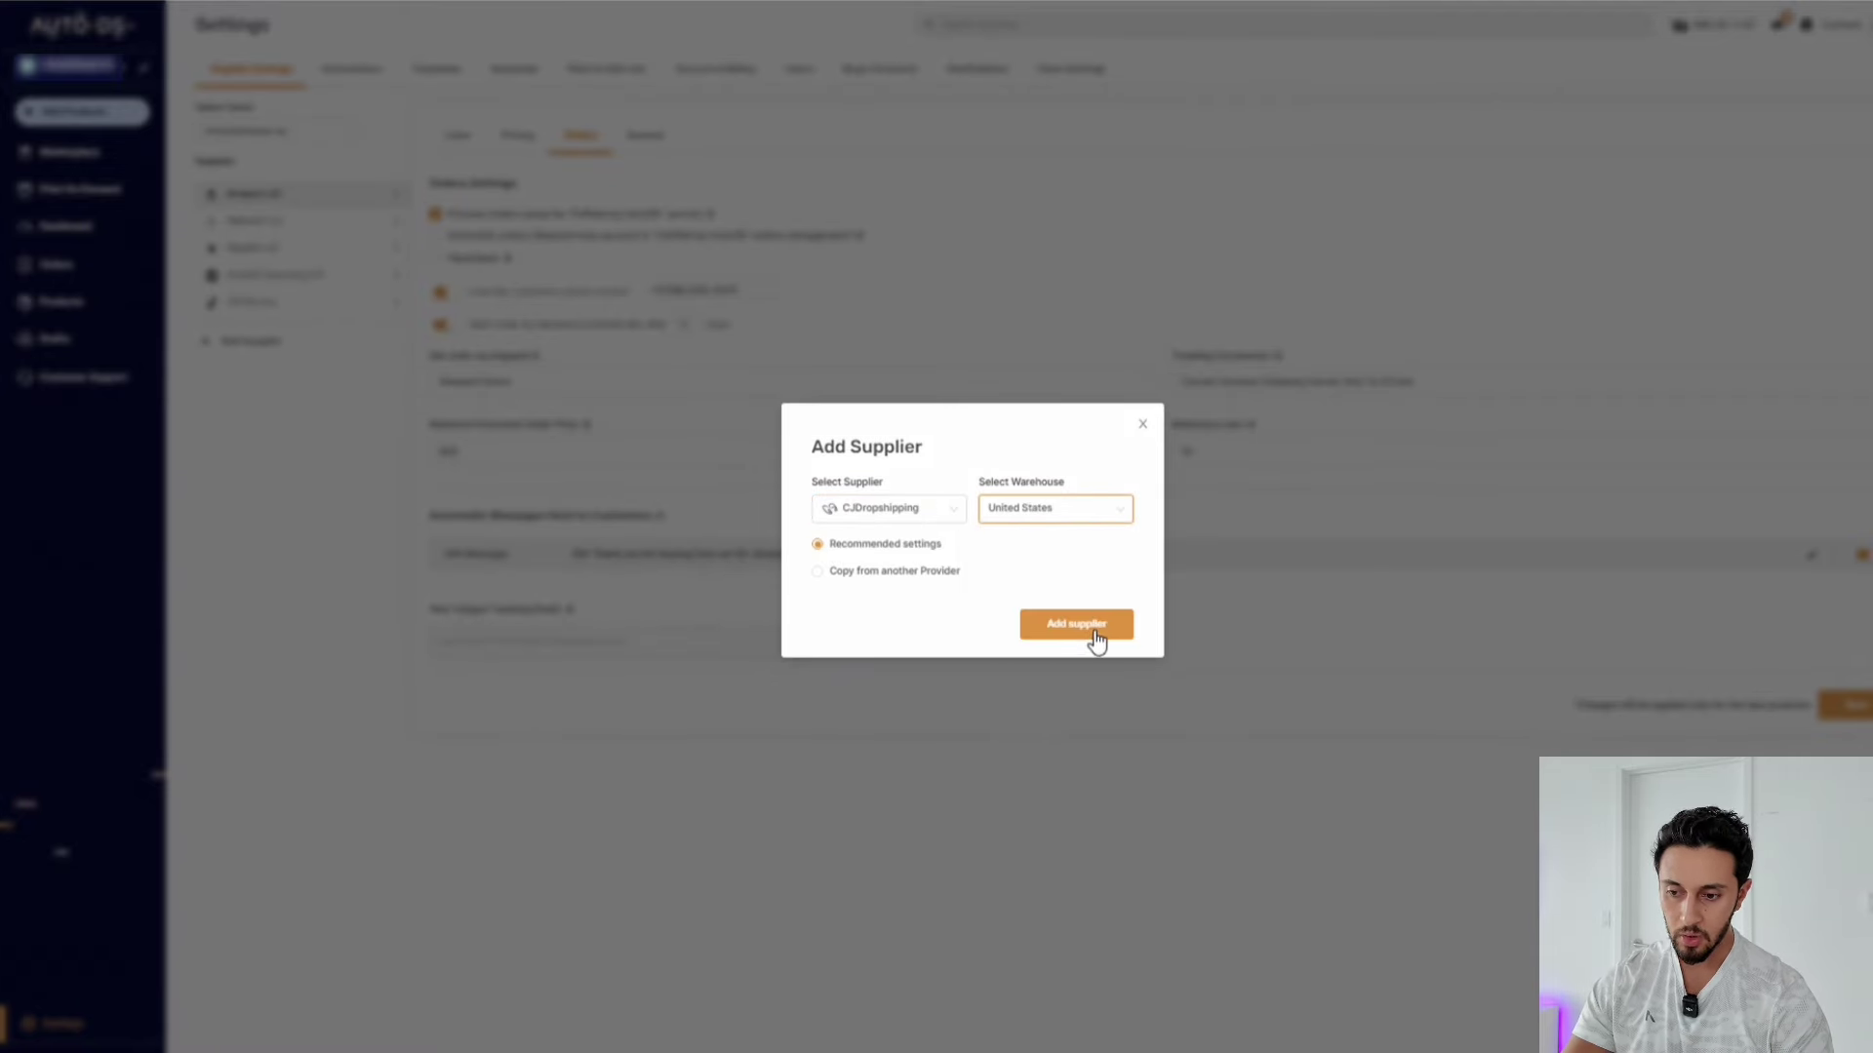
{"action": "left_click", "coordinate": [1098, 635]}
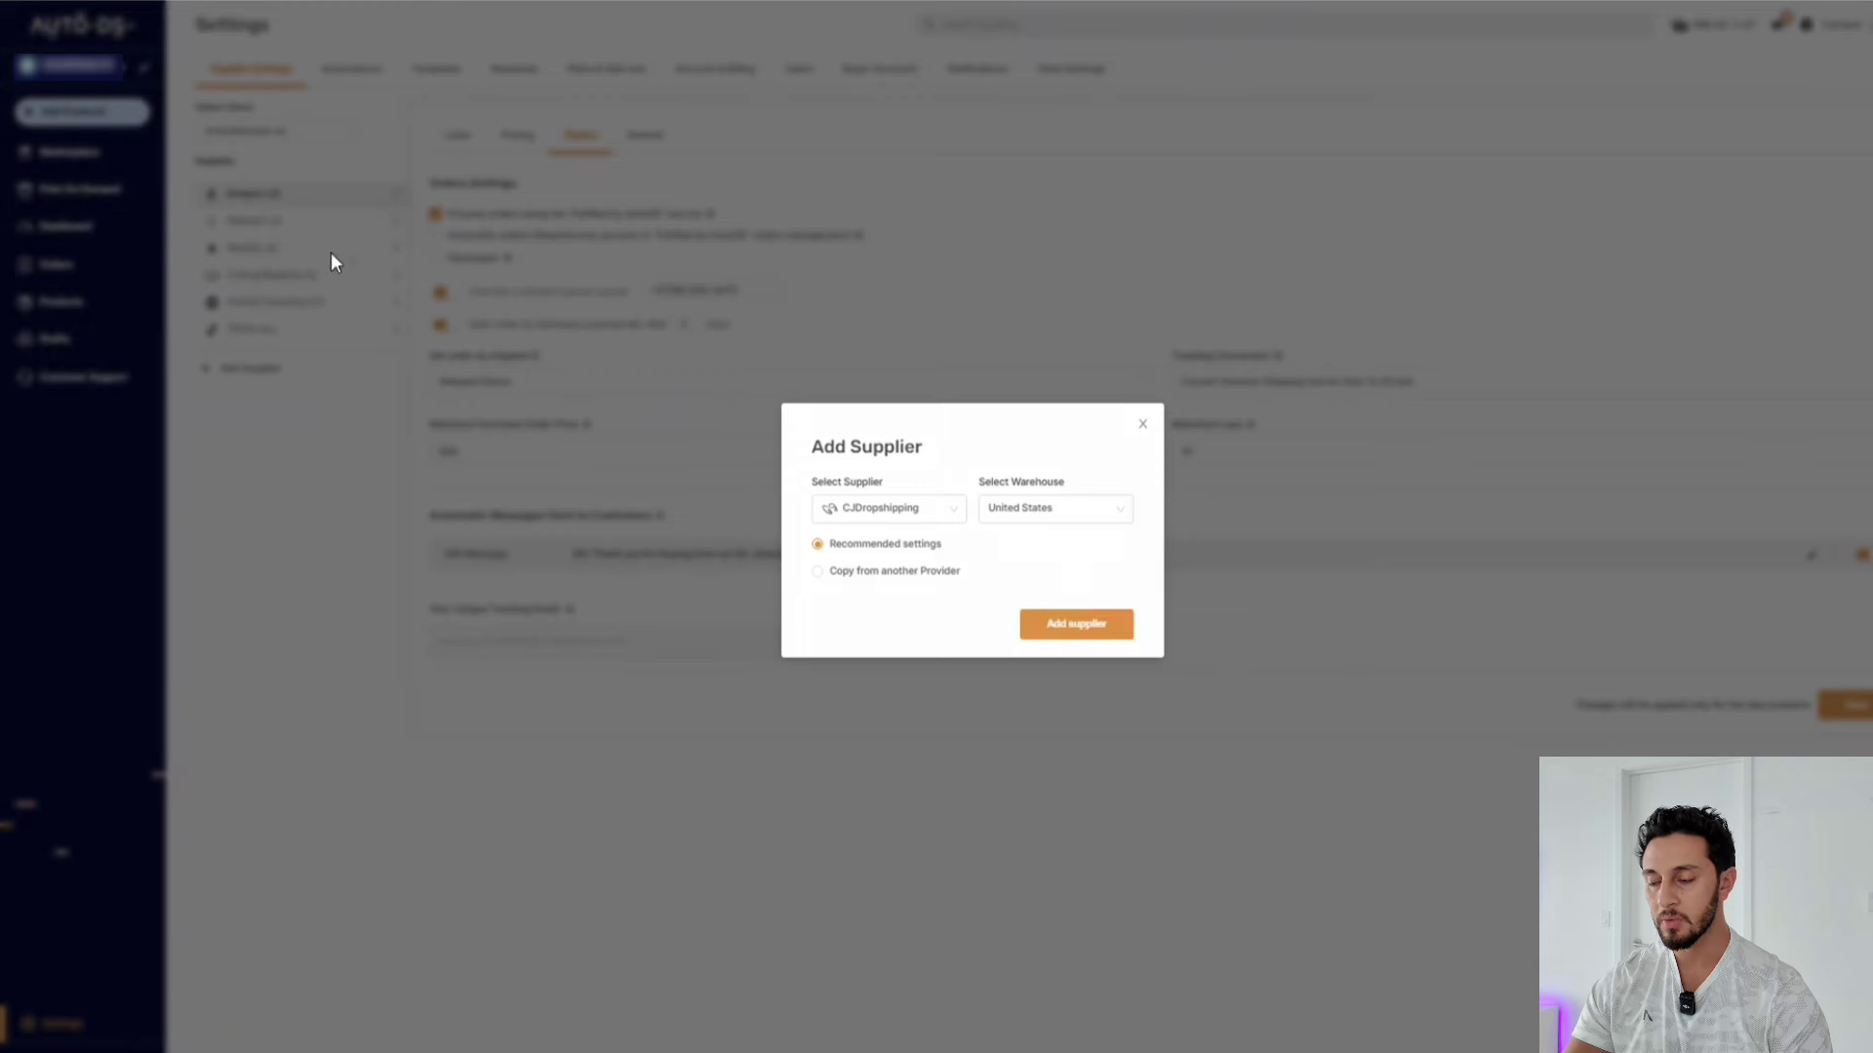